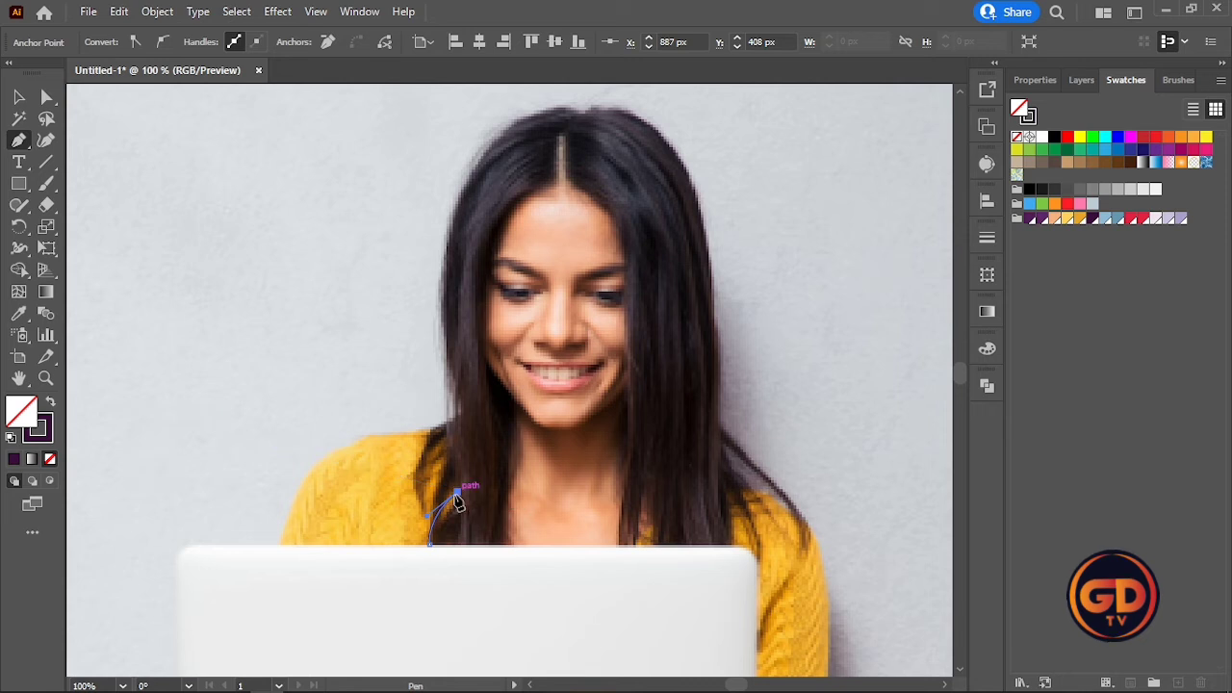
- Trace the outer edge of the woman's hair from beside her left-hand shoulder in the photo up and over the crown with the Pen tool
left_click_drag(474, 415, 443, 356)
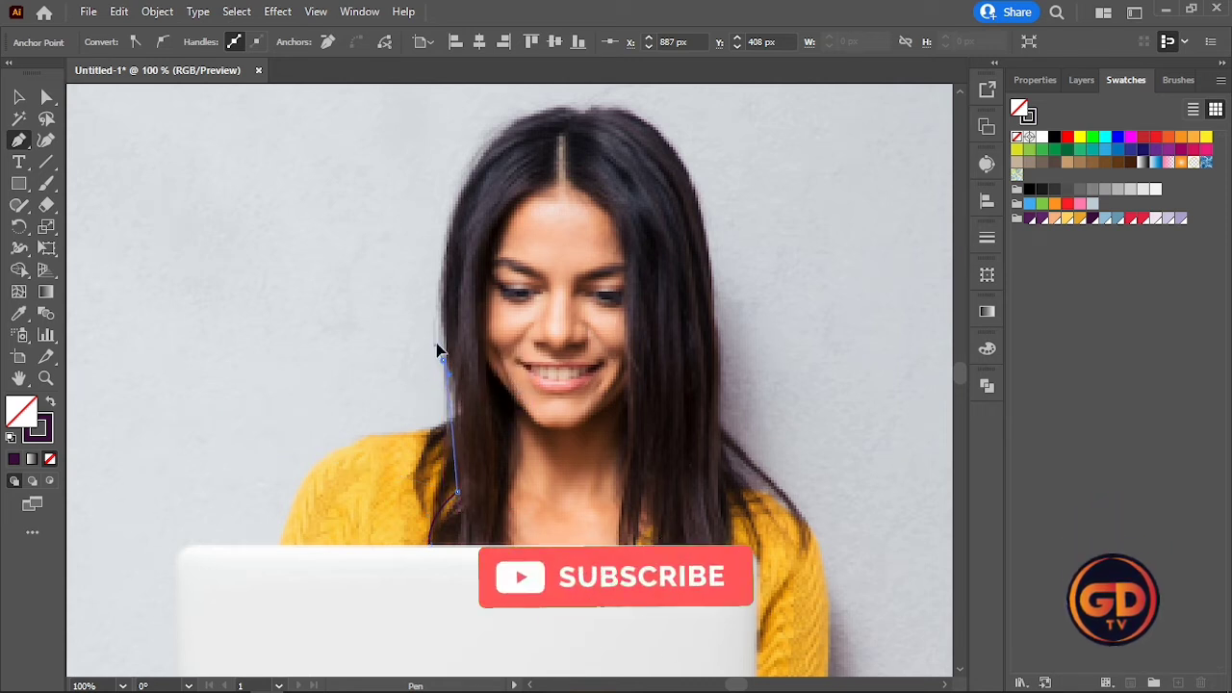
left_click_drag(464, 174, 501, 142)
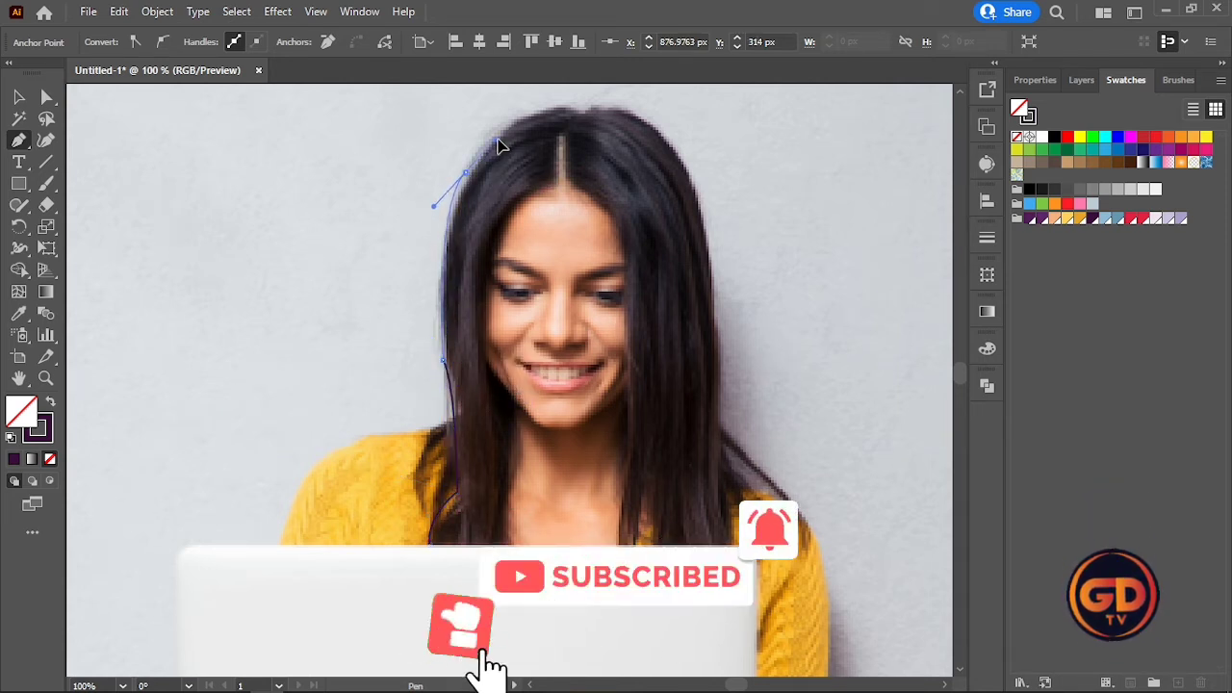
left_click(466, 174)
scroll(575, 360, "up", 5)
left_click_drag(549, 377, 619, 360)
left_click(549, 378)
left_click_drag(665, 408, 717, 449)
- Continue the outer hair outline down the opposite side of the head to the laptop's top edge
scroll(660, 427, "down", 4)
left_click(664, 212)
left_click_drag(715, 398, 721, 446)
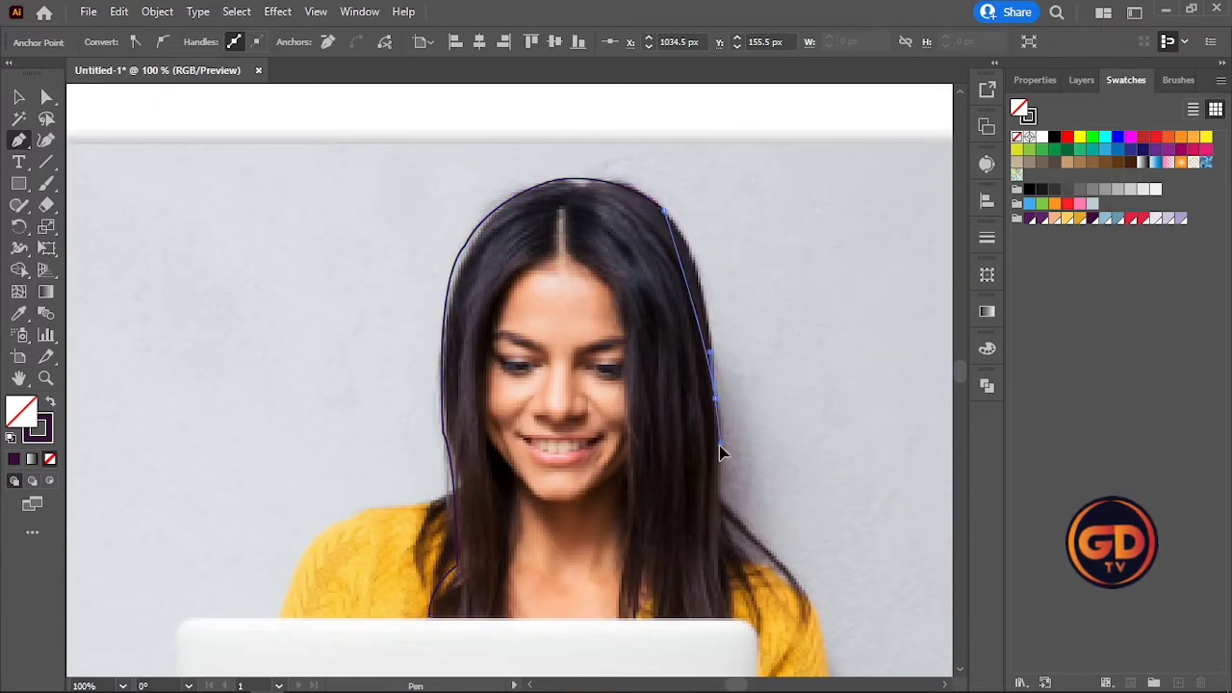
left_click_drag(714, 510, 732, 596)
left_click(715, 398)
left_click(724, 581)
left_click(731, 617)
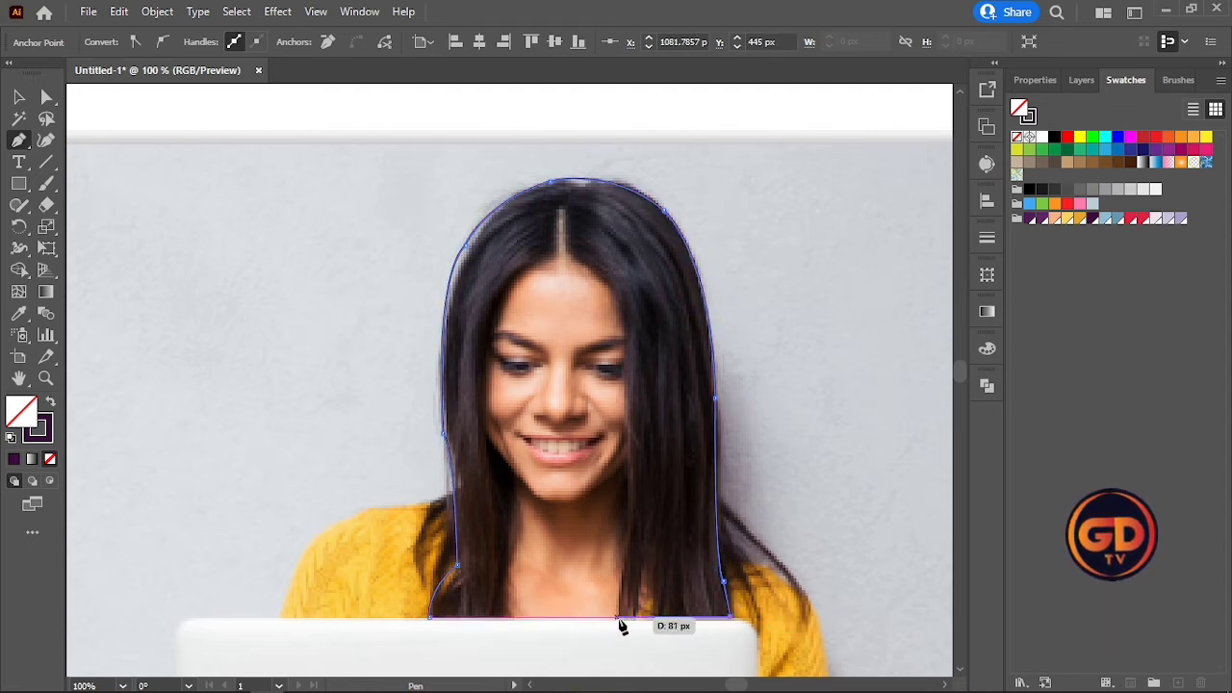
- Extend the hair path along the laptop edge, up the inner hairline beside the face, and across the forehead
left_click(619, 617)
left_click(623, 530)
left_click(629, 458)
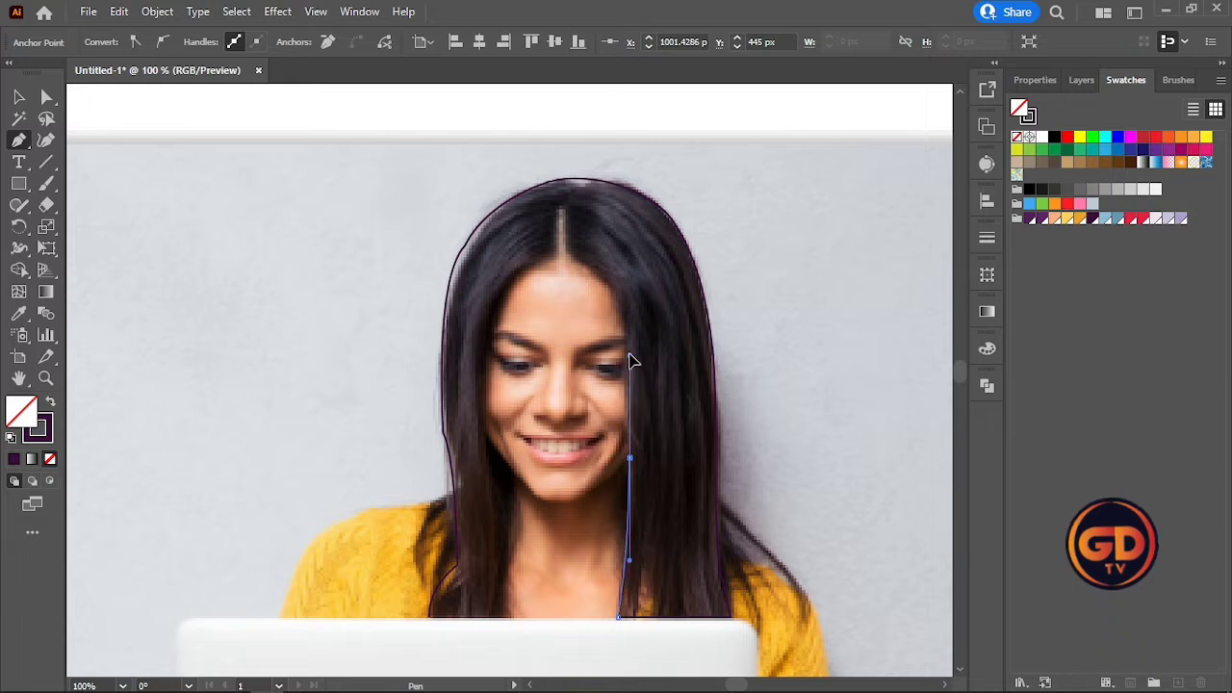
left_click_drag(635, 351, 632, 335)
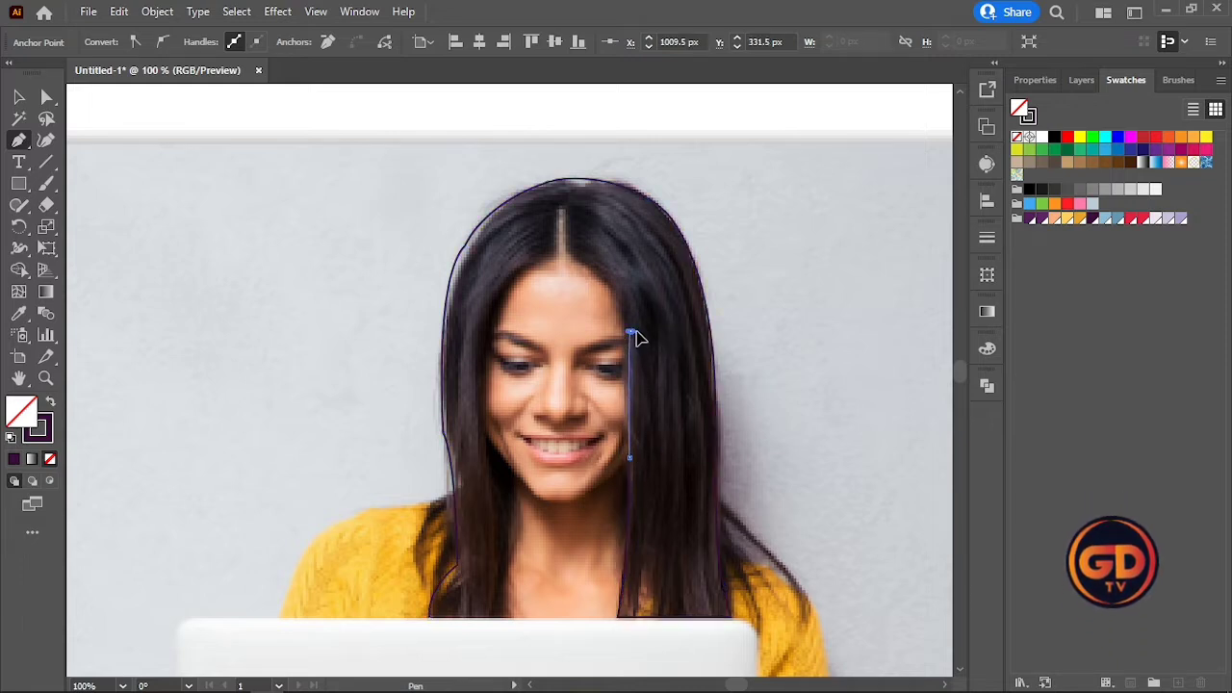
left_click_drag(573, 258, 520, 243)
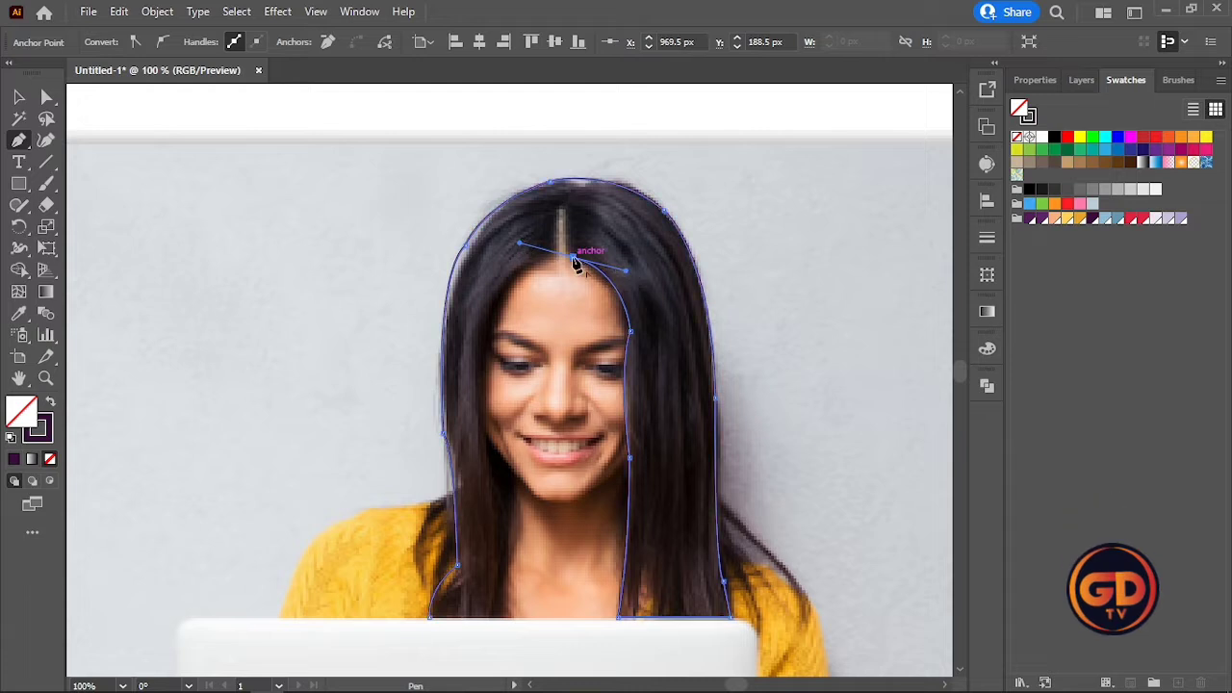
left_click_drag(509, 293, 491, 332)
left_click(508, 291)
- Trace the remaining inner hair edge down past the cheek and neck to the laptop, and close the hair path
left_click_drag(483, 426, 486, 536)
scroll(408, 485, "down", 3)
scroll(408, 486, "up", 4)
left_click(482, 447)
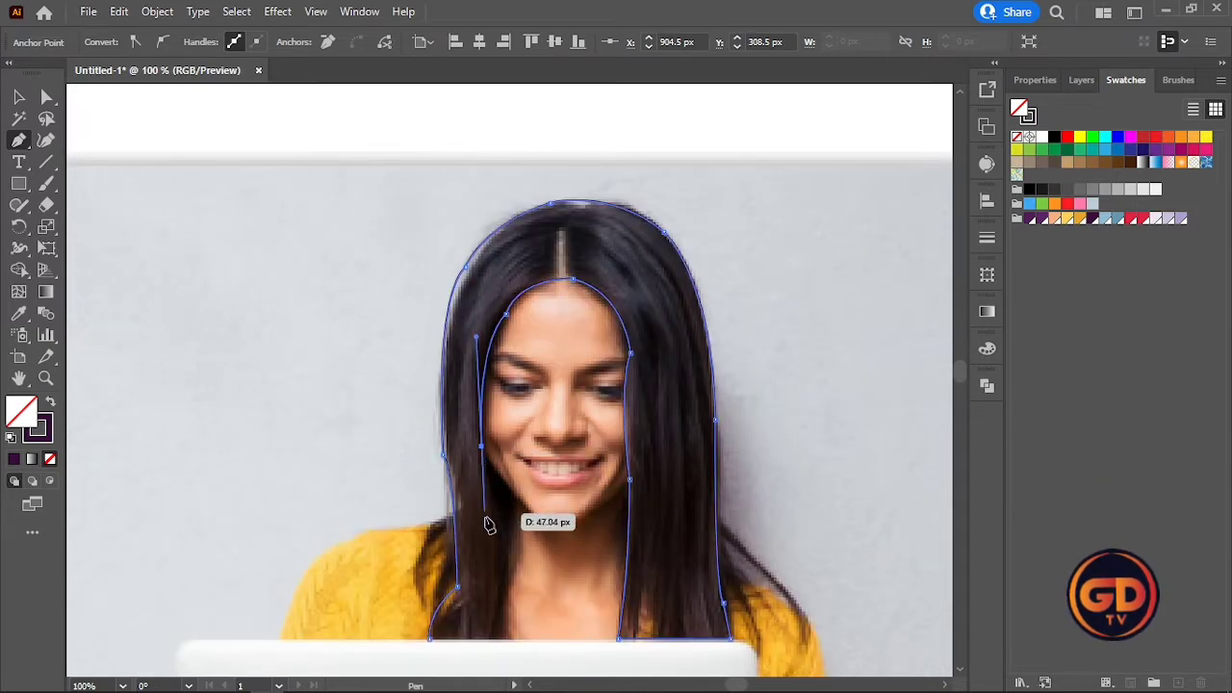
left_click(503, 542)
left_click(492, 639)
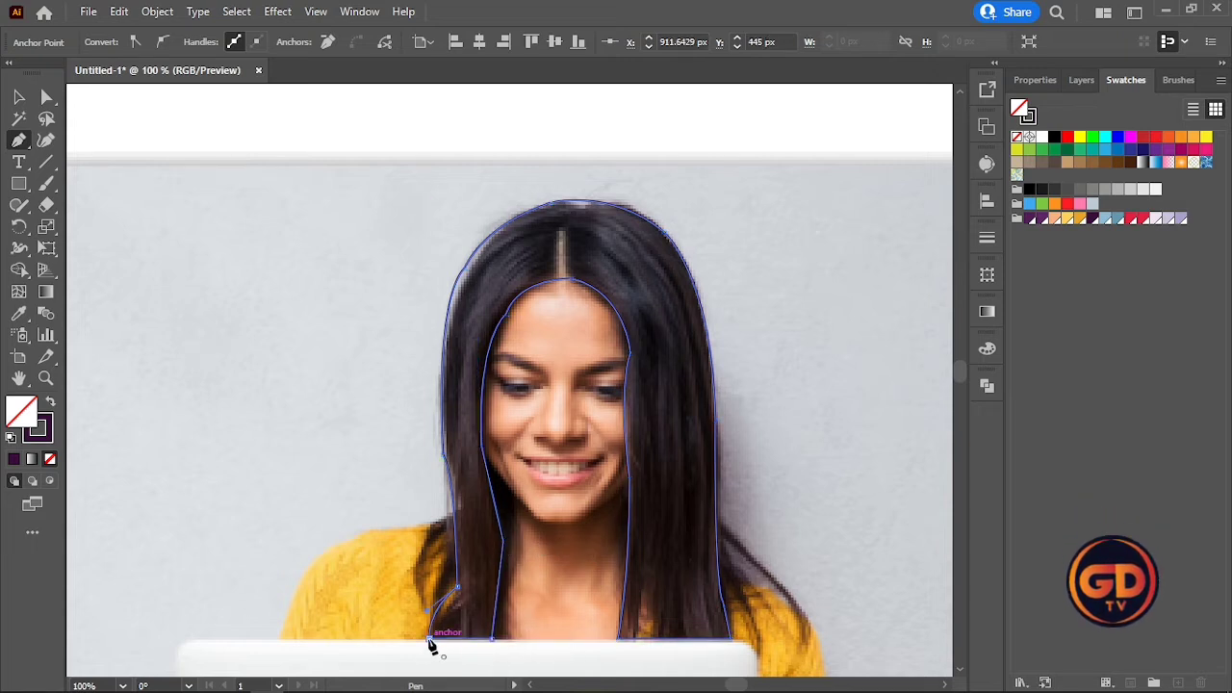
- Round the sharp corners of the hair path's inner edge at both temples and beside the neck
left_click(47, 97)
left_click_drag(613, 353, 553, 356)
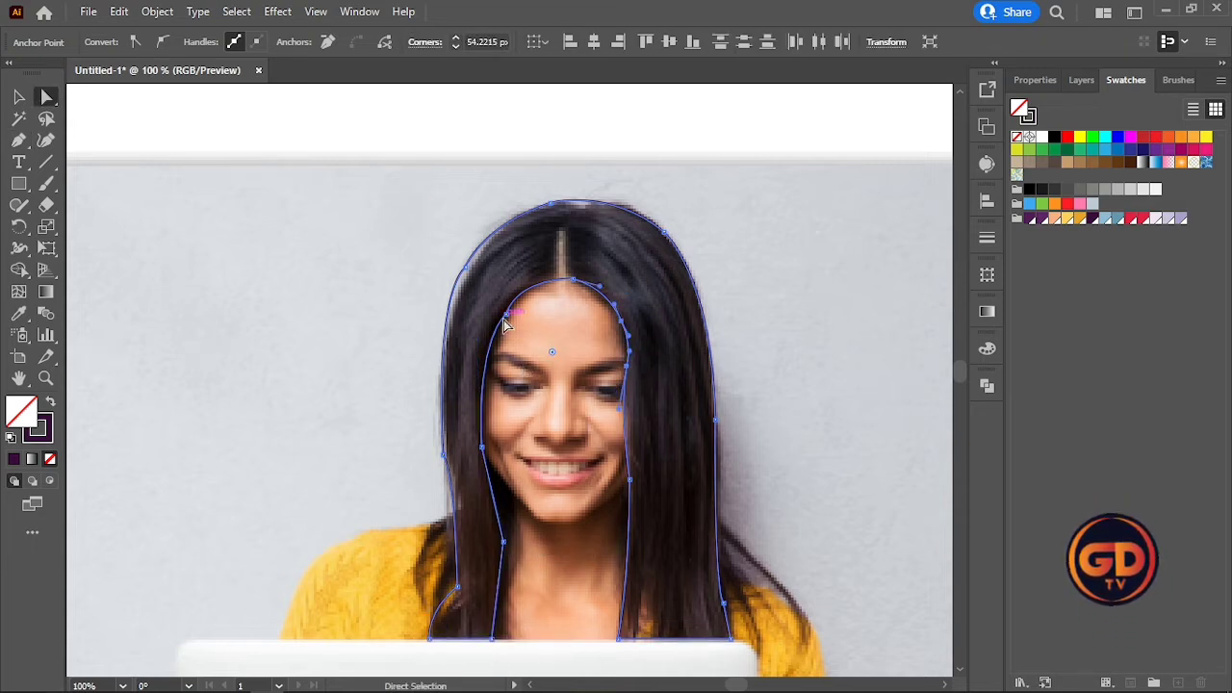
left_click(506, 314)
left_click_drag(491, 305, 289, 201)
left_click(502, 542)
left_click_drag(484, 543, 237, 546)
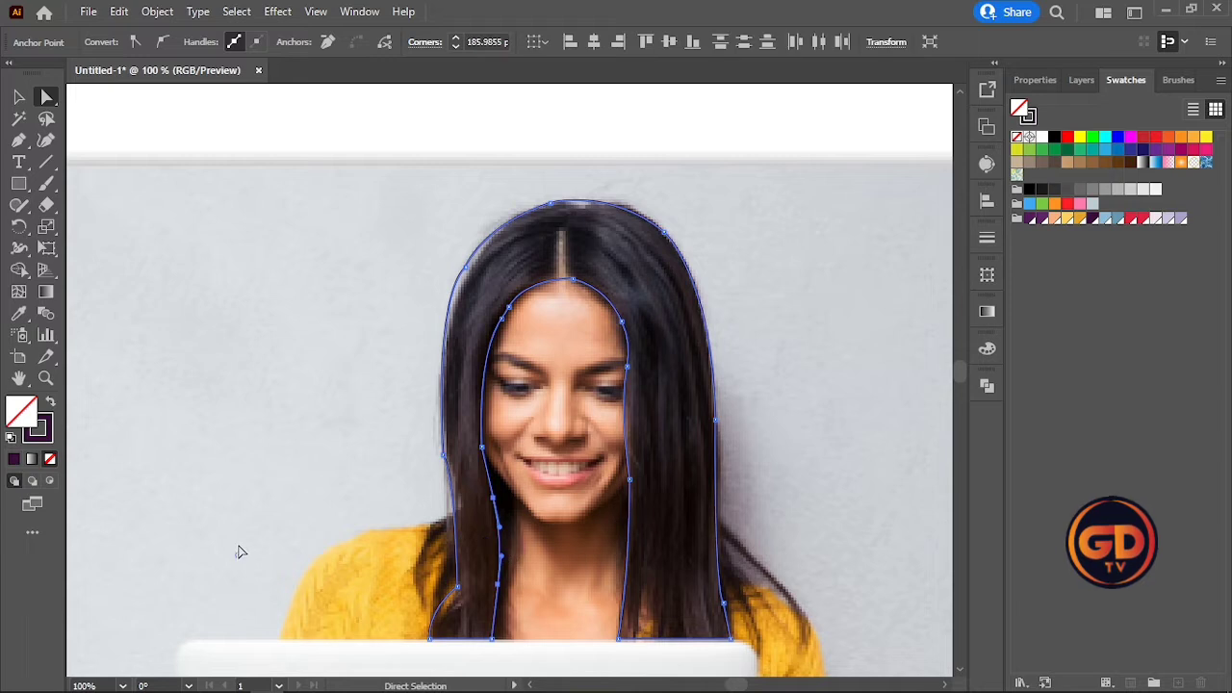
- Round the corners along the hair path's outer edge, from the shoulder up to the crown
left_click(456, 588)
left_click_drag(440, 582, 296, 533)
left_click(445, 455)
left_click_drag(463, 457, 696, 466)
left_click(553, 205)
left_click_drag(557, 222, 647, 298)
left_click(467, 269)
left_click_drag(449, 257, 330, 196)
- Smooth the remaining inner hair path corners beside the jaw and at the temple
scroll(745, 362, "down", 1)
left_click(630, 437)
left_click_drag(613, 439, 590, 440)
left_click(628, 325)
left_click_drag(613, 326, 552, 308)
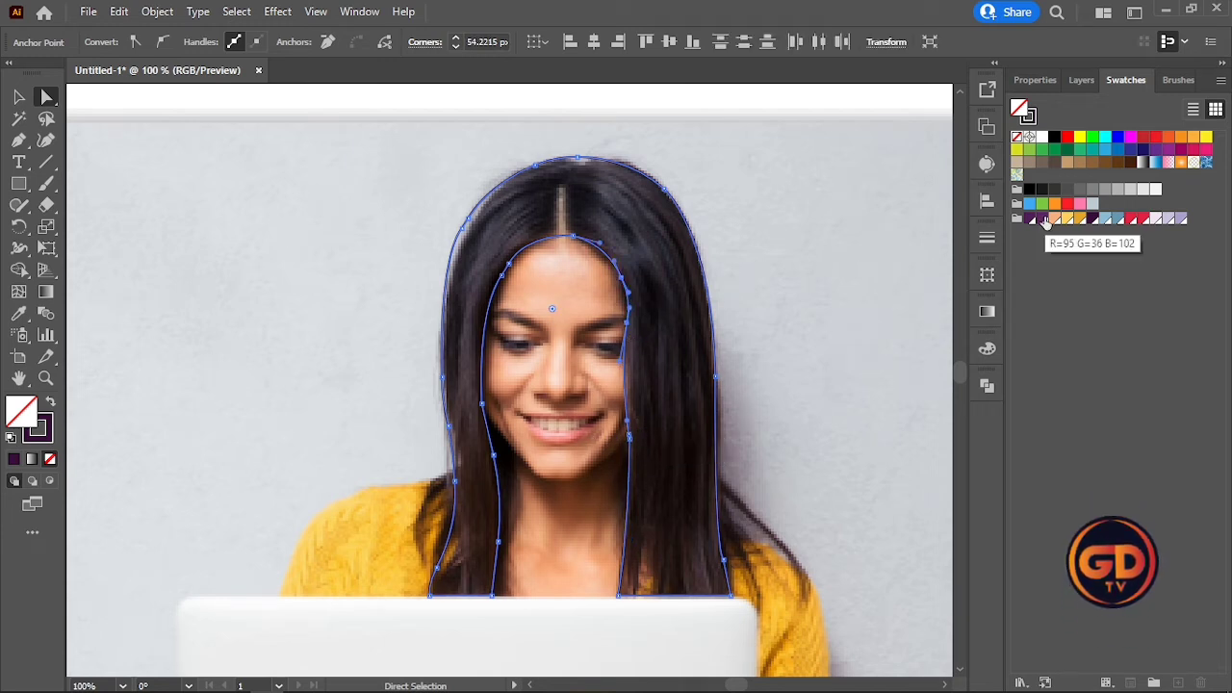
- Fill the traced hair shape with the darkest purple from the custom swatch group
left_click(1042, 220)
left_click(1029, 220)
key("v")
left_click(328, 179)
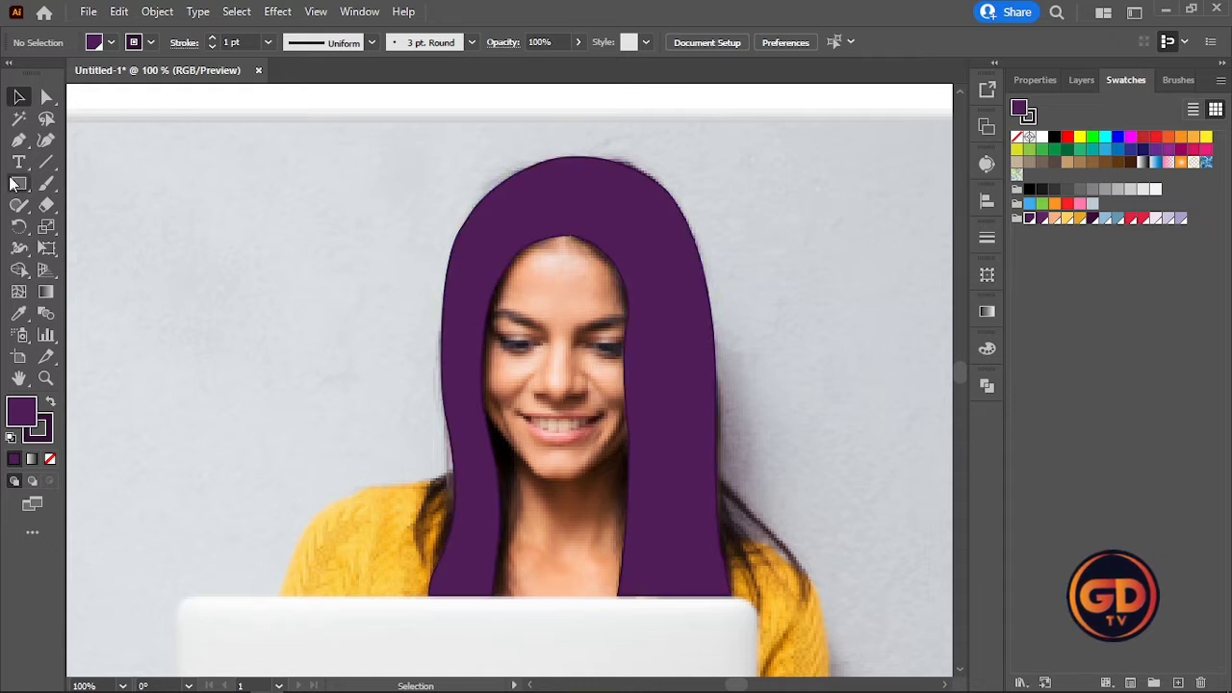
- Draw an open jawline path from one side of the hair around the chin to the other, with no fill
left_click(482, 413)
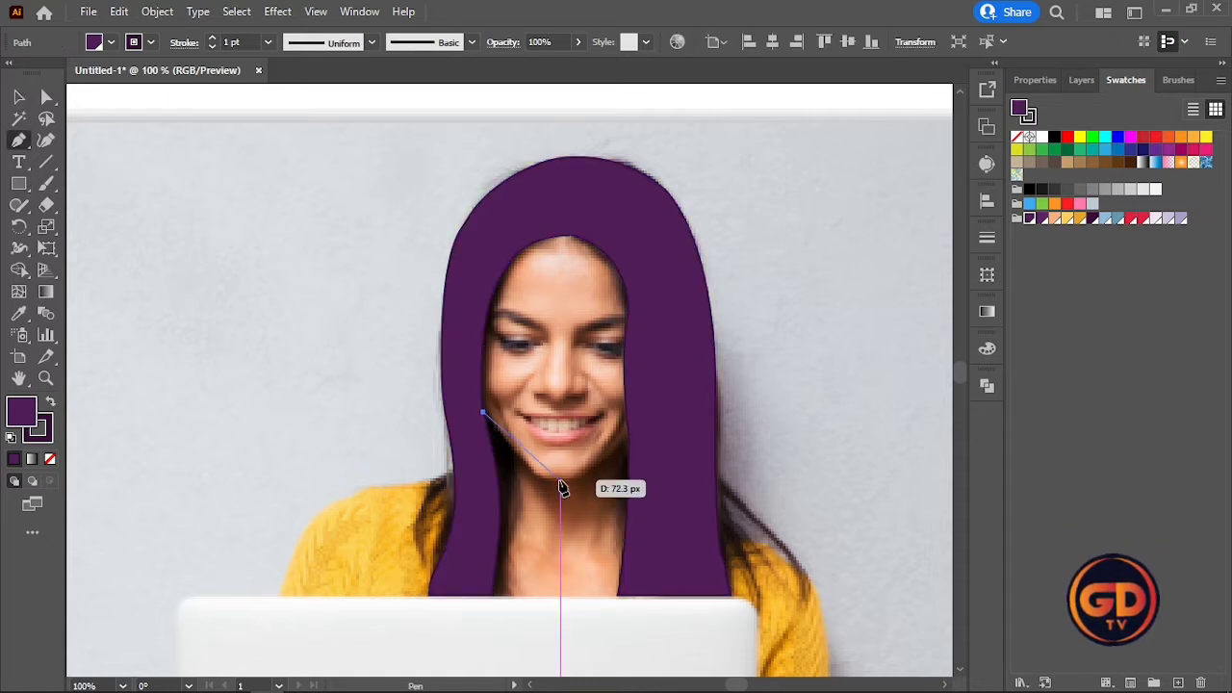
left_click(538, 475)
left_click(580, 476)
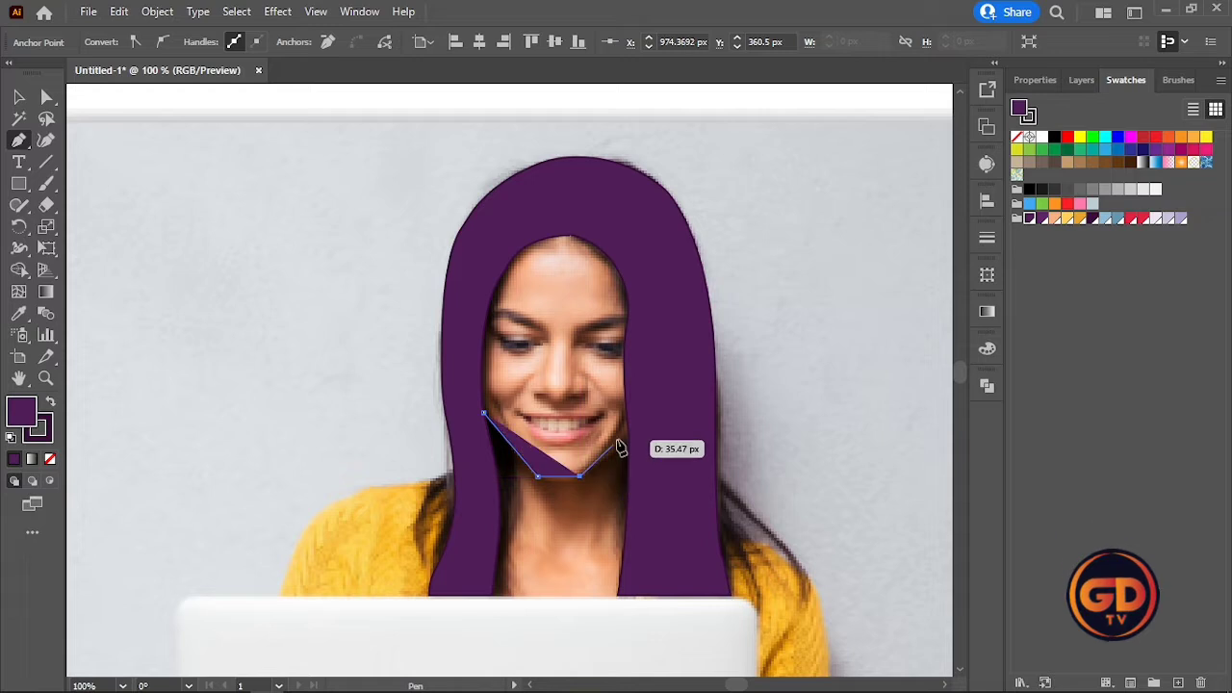
left_click(627, 433)
left_click(50, 459)
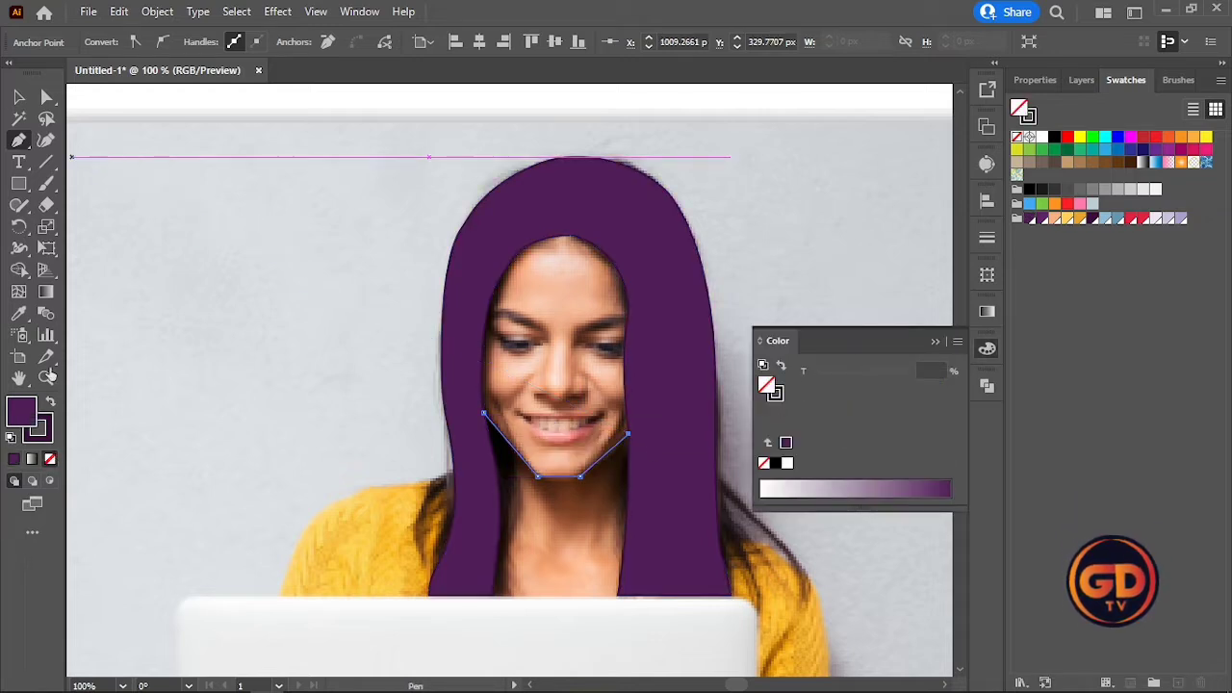
- Round both chin corners of the jawline path and close the Color panel
key("v")
key("ctrl+=")
left_click(46, 97)
left_click(626, 423)
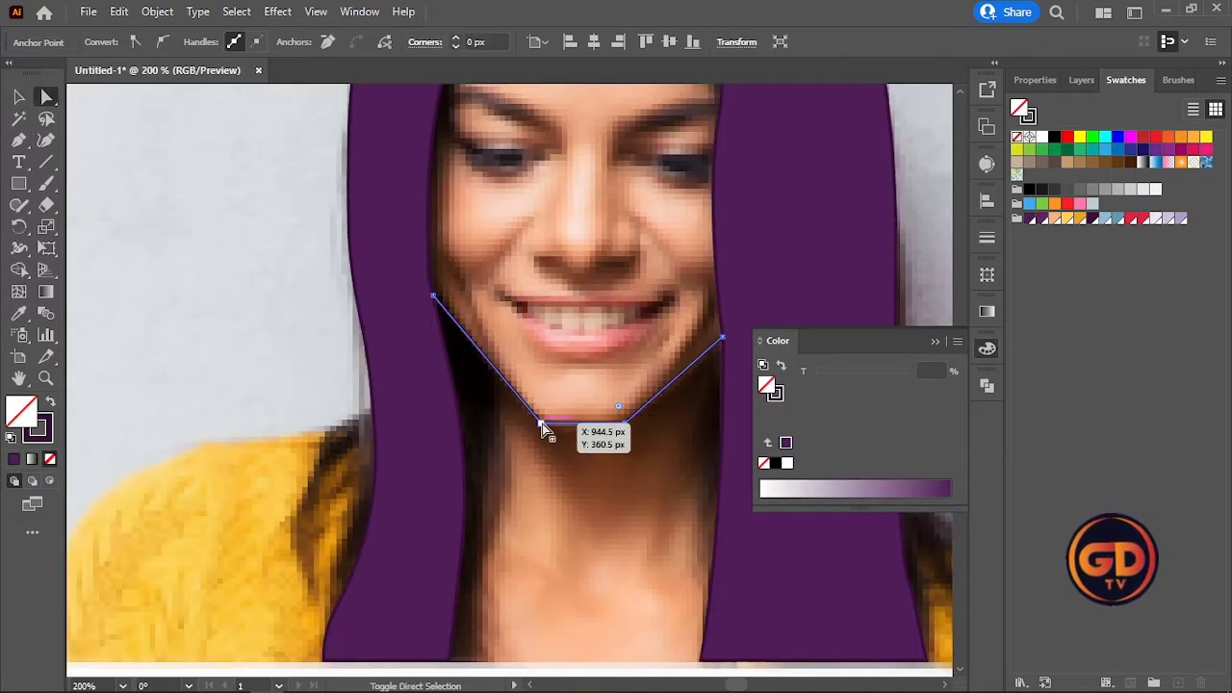
left_click(541, 422, "shift")
left_click_drag(622, 413, 612, 390)
left_click(19, 97)
left_click(496, 500)
left_click(935, 342)
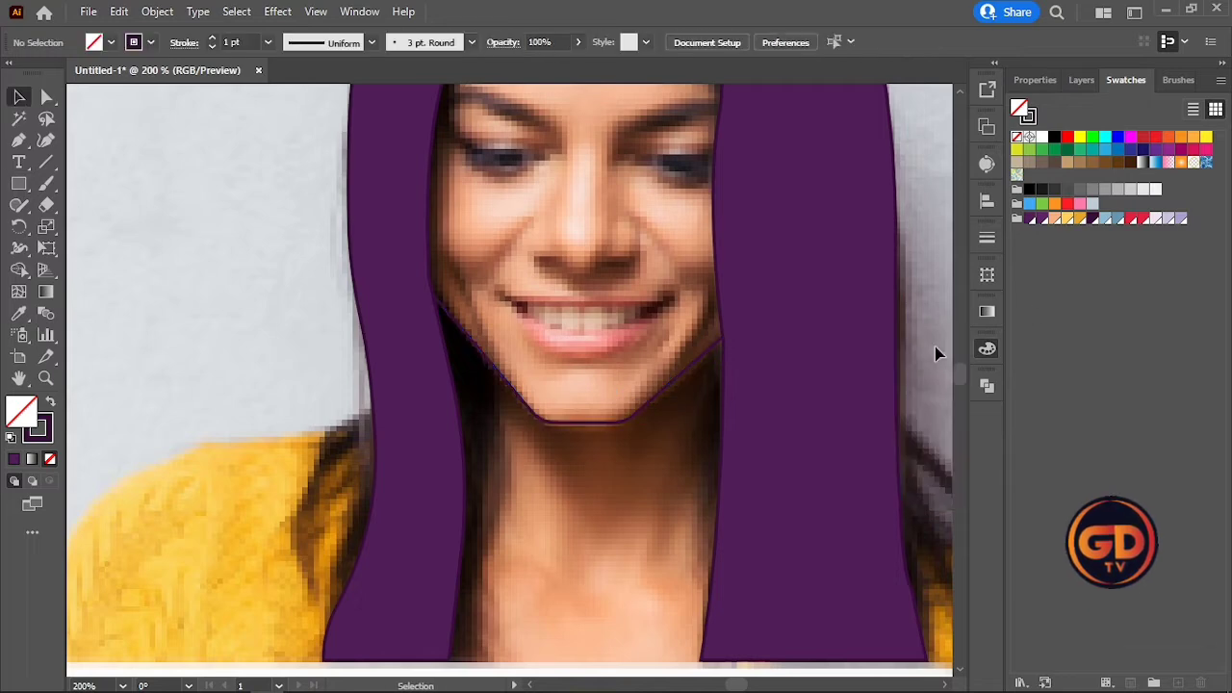
- Draw a closed four-sided neck shape with the Pen tool, overlapping the lower face, both inner hair edges and the laptop's top
scroll(645, 302, "down", 2)
left_click(18, 139)
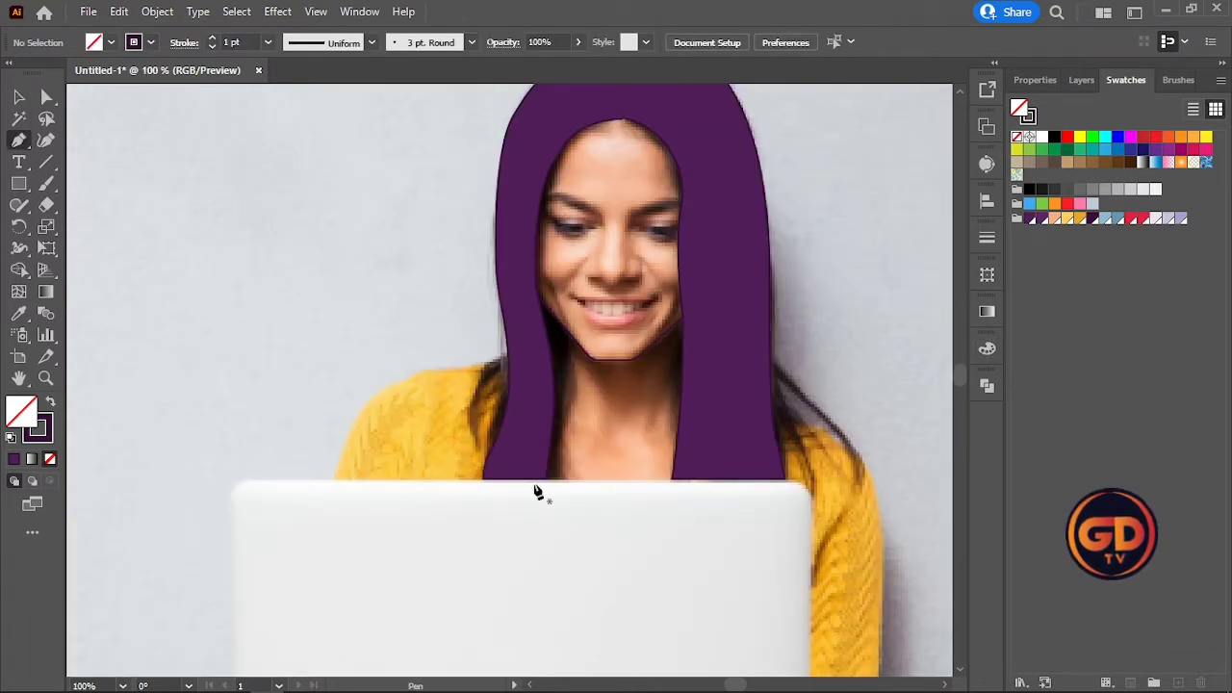
left_click(532, 478)
left_click(525, 288)
left_click(696, 295)
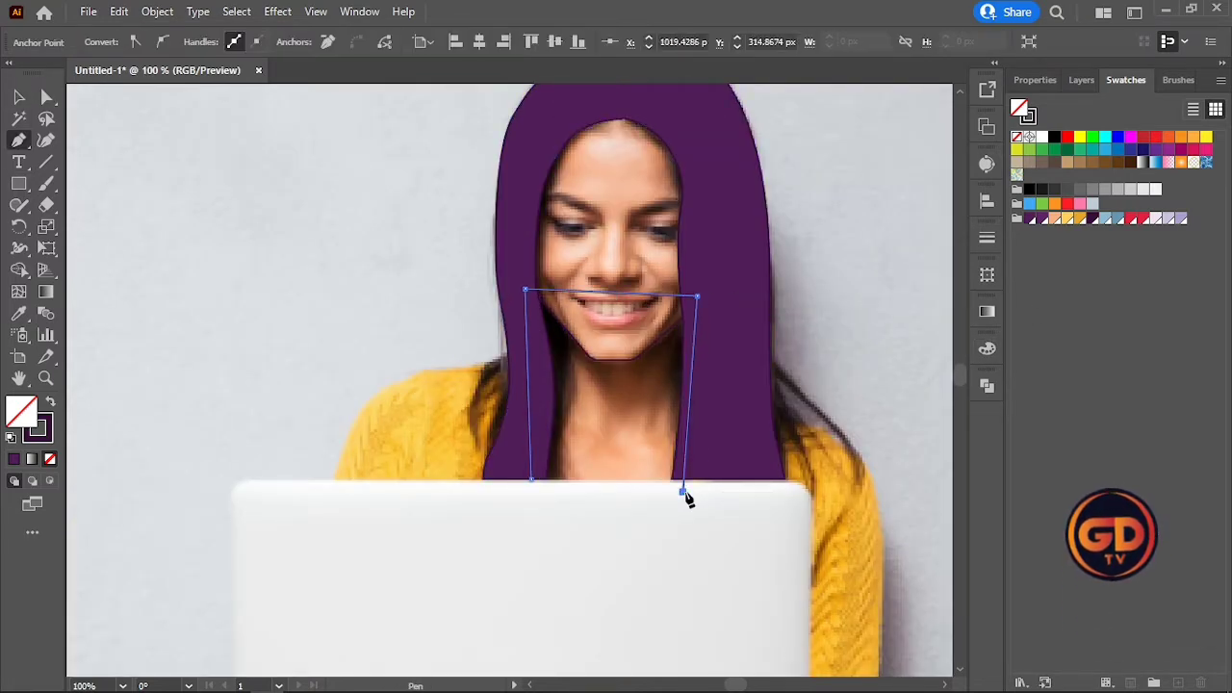
left_click(682, 490)
left_click(532, 484)
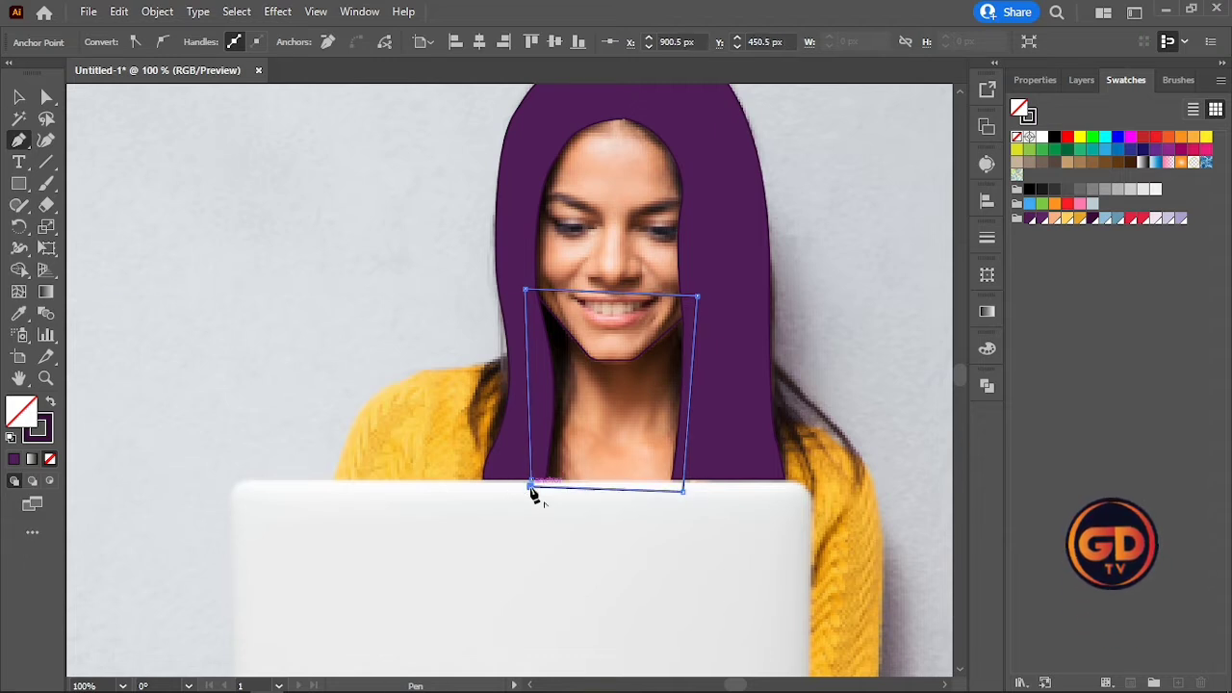
left_click(24, 106)
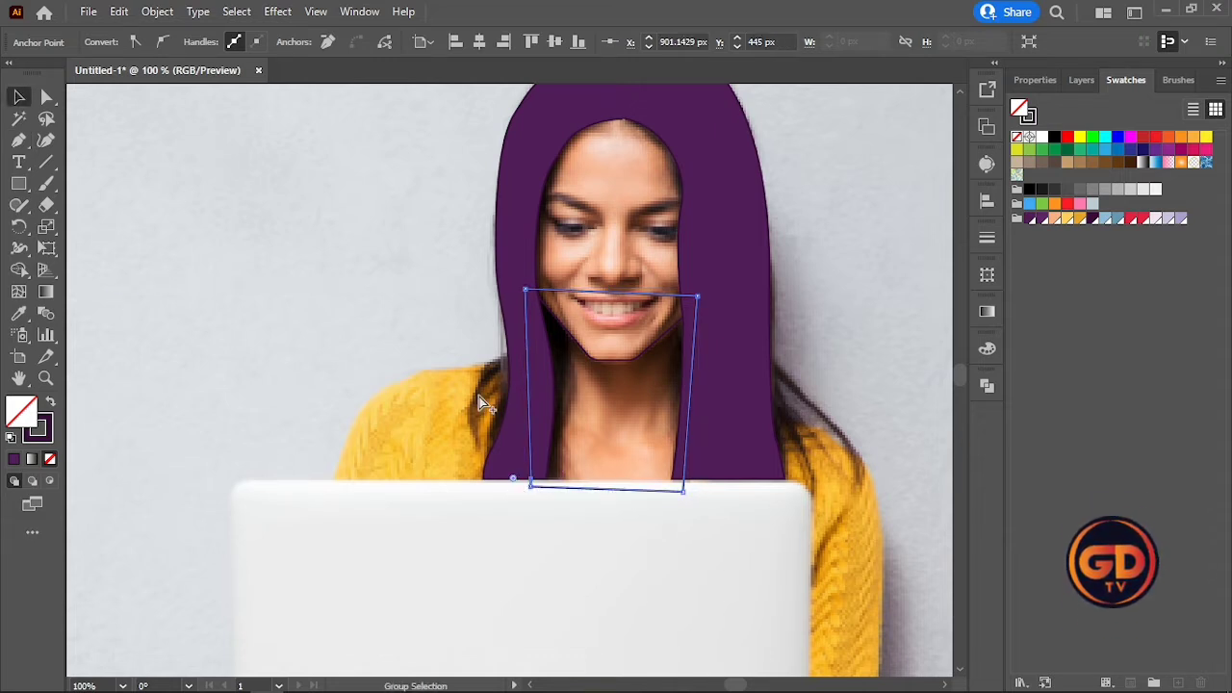
- Select the hair, jawline and neck paths and form separate face and neck shapes with Shape Builder
key("ctrl+minus")
key("ctrl+minus")
left_click(782, 276)
key("ctrl+a")
scroll(385, 361, "down", 1)
left_click(19, 271)
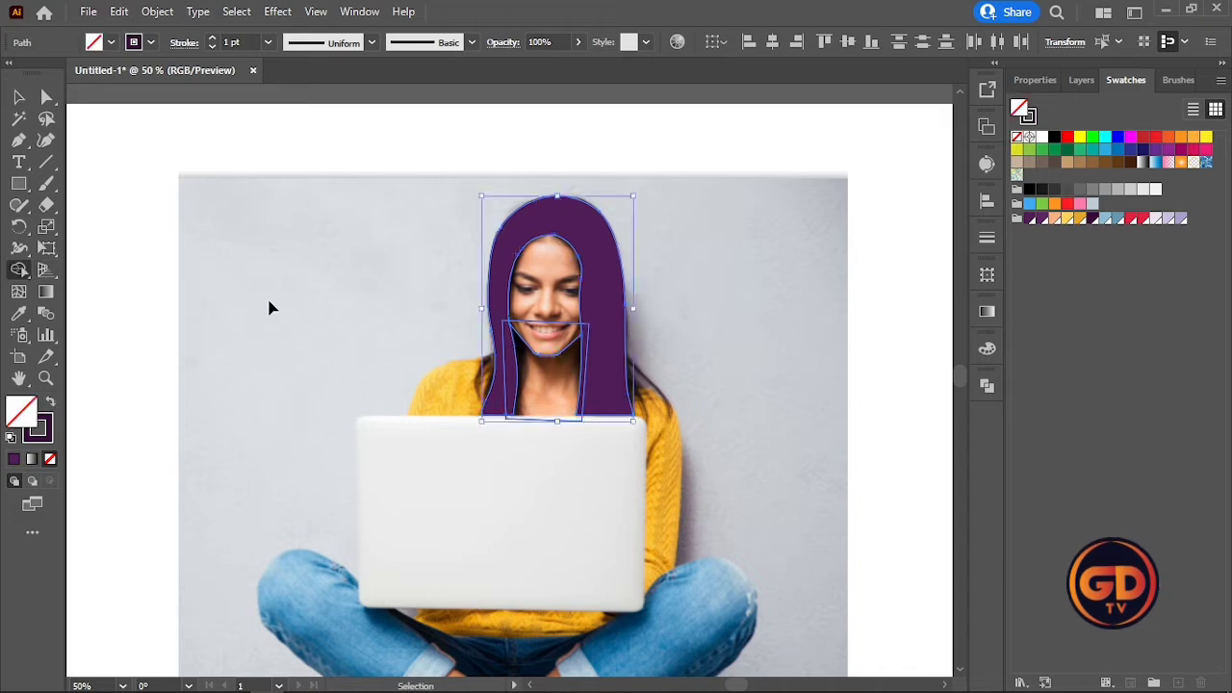
scroll(269, 303, "up", 3)
scroll(109, 270, "down", 3)
scroll(438, 242, "up", 2)
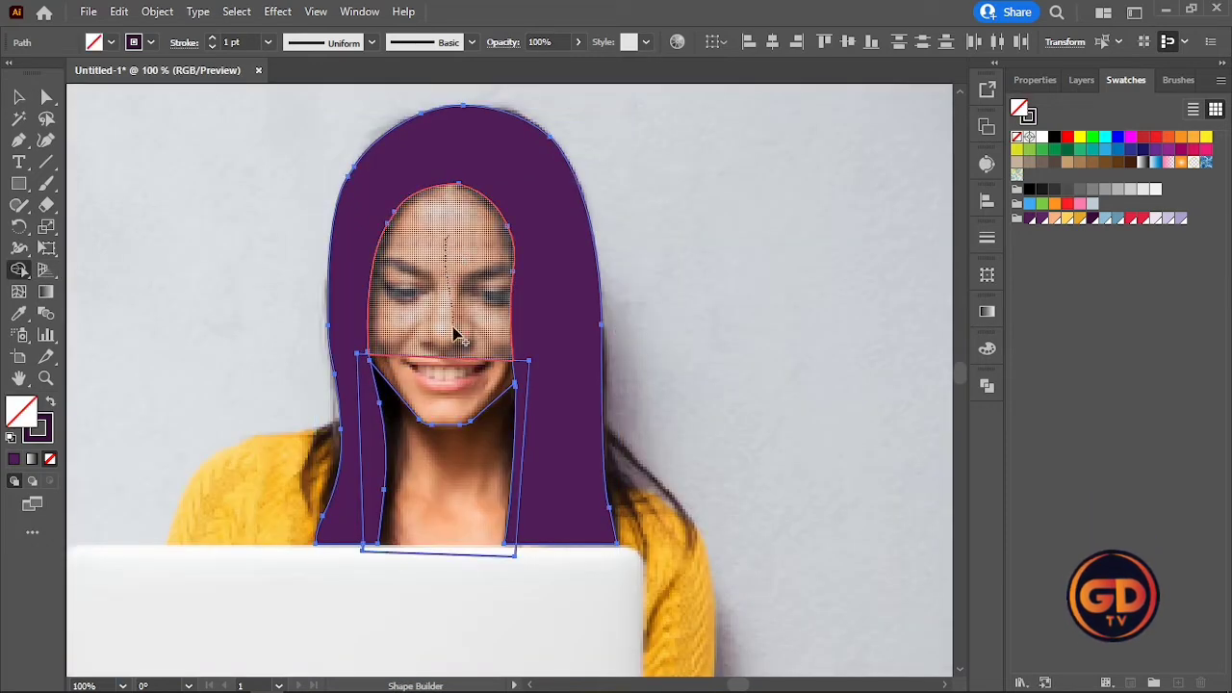
left_click_drag(457, 334, 453, 385)
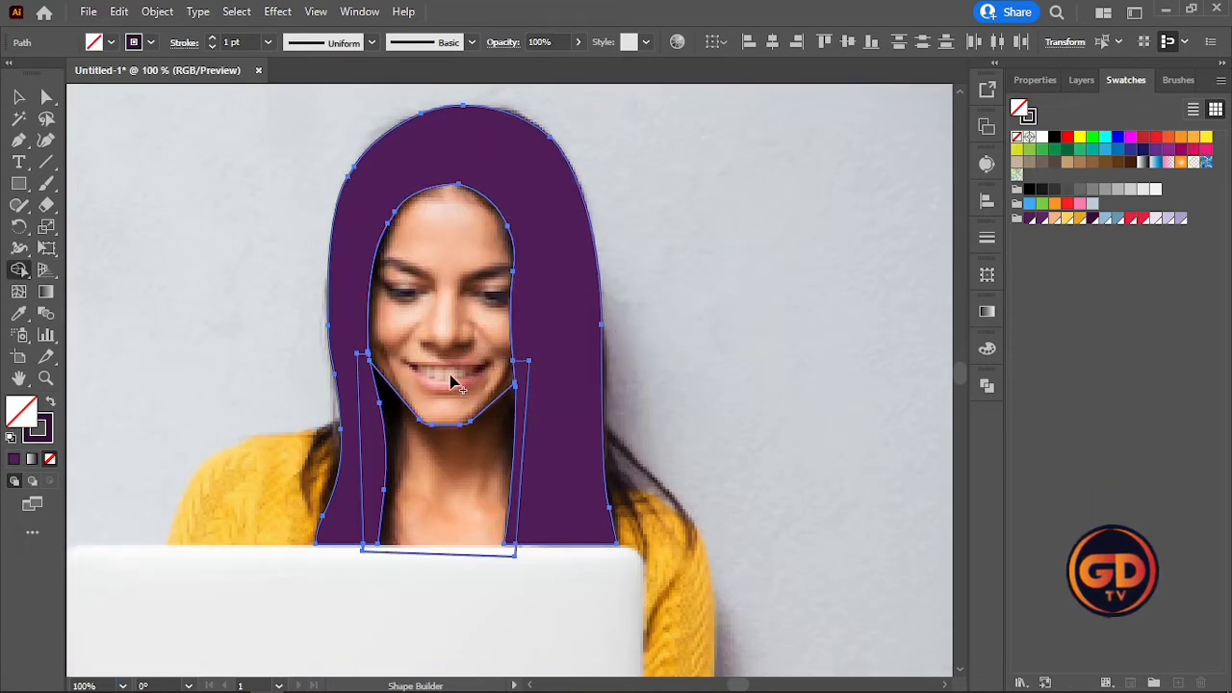
left_click(462, 475)
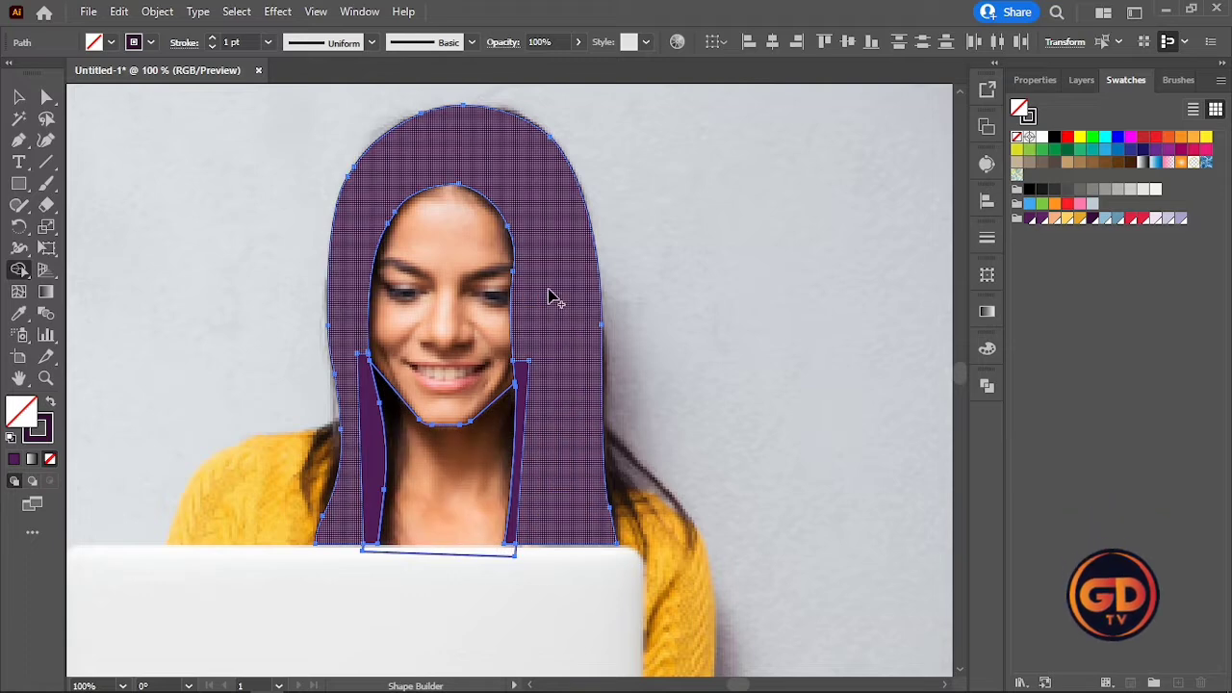
- Merge the overlapping strips on both sides of the neck back into the hair shape with Shape Builder
left_click_drag(553, 298, 523, 394)
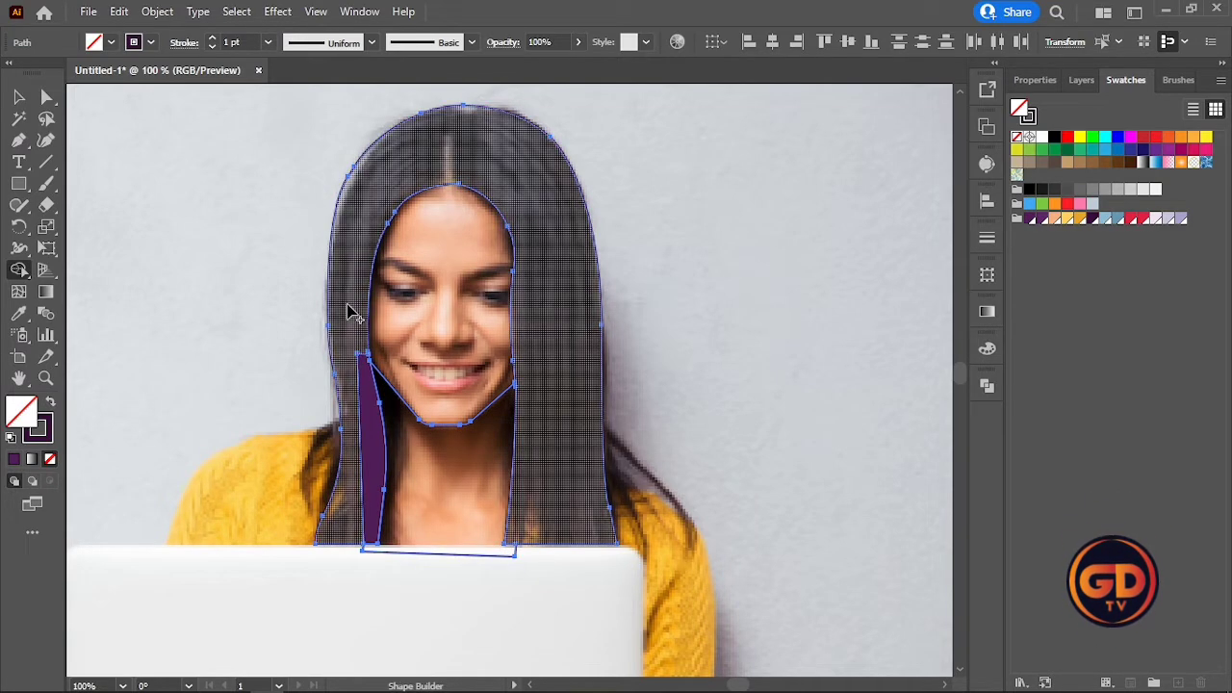
left_click_drag(352, 313, 367, 383)
left_click(15, 98)
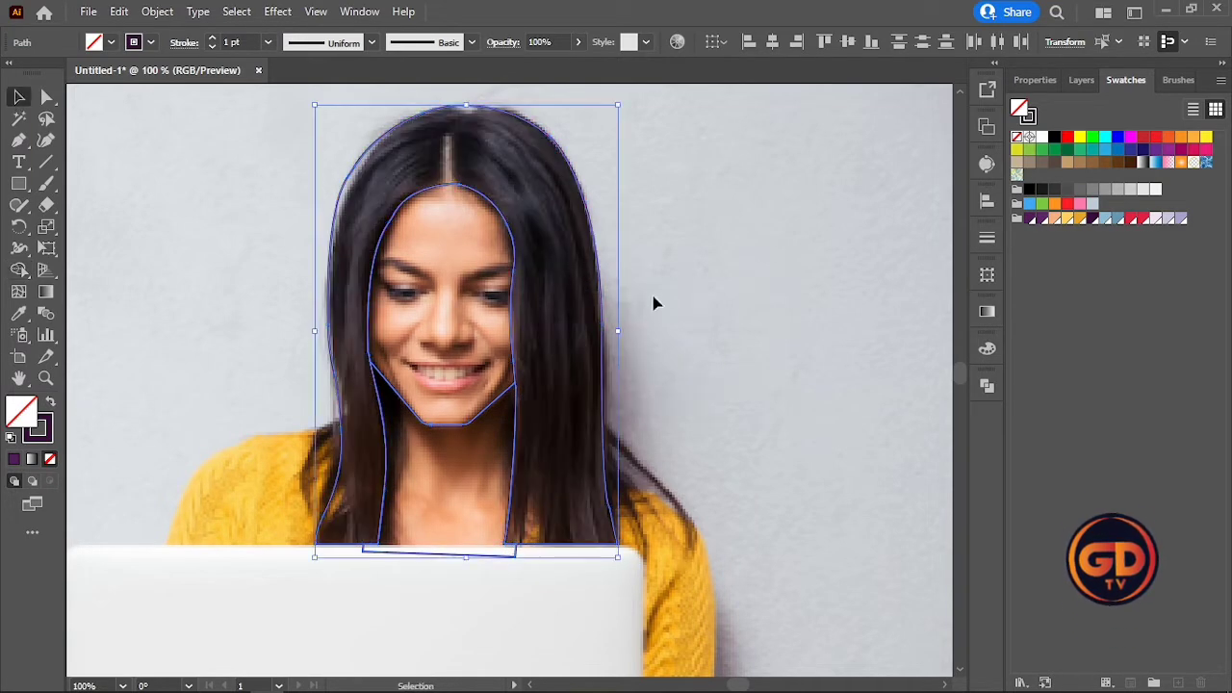
left_click(654, 302)
- Fill the face shape with the peach swatch R=248 G=176 B=130
left_click(447, 198)
left_click(1059, 220)
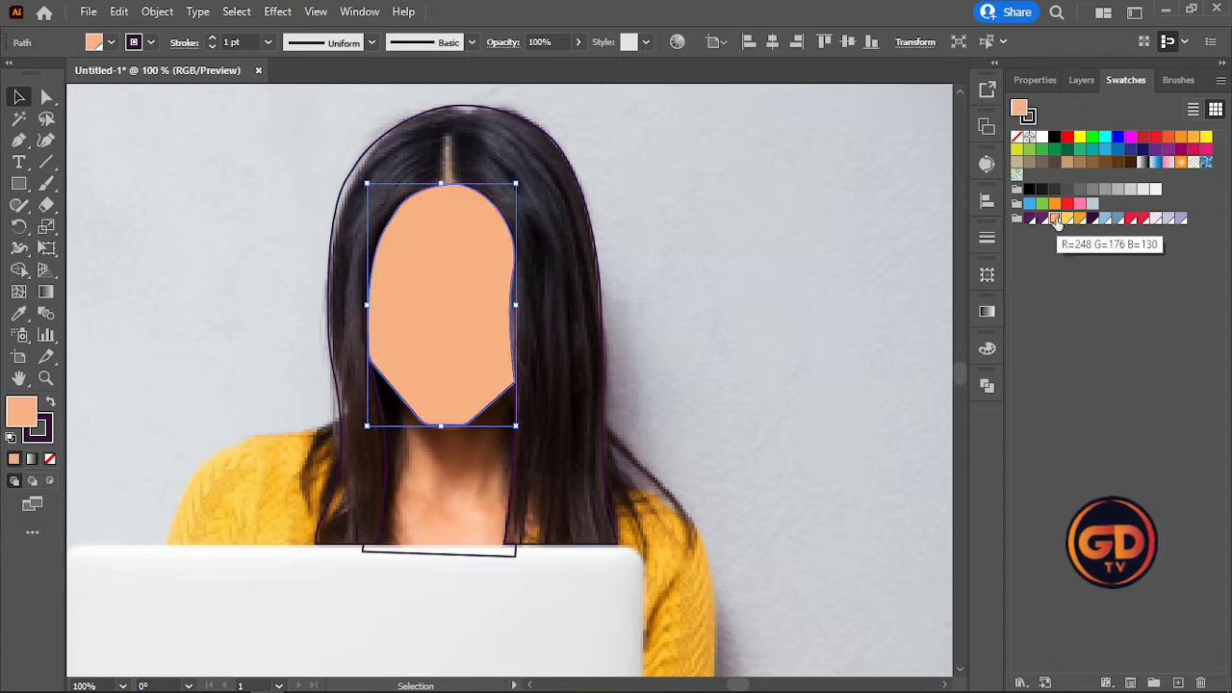
left_click(852, 228)
- Fill the hair shape with a near-black color sampled from the dark hair beside the neck in the photo
left_click(553, 154)
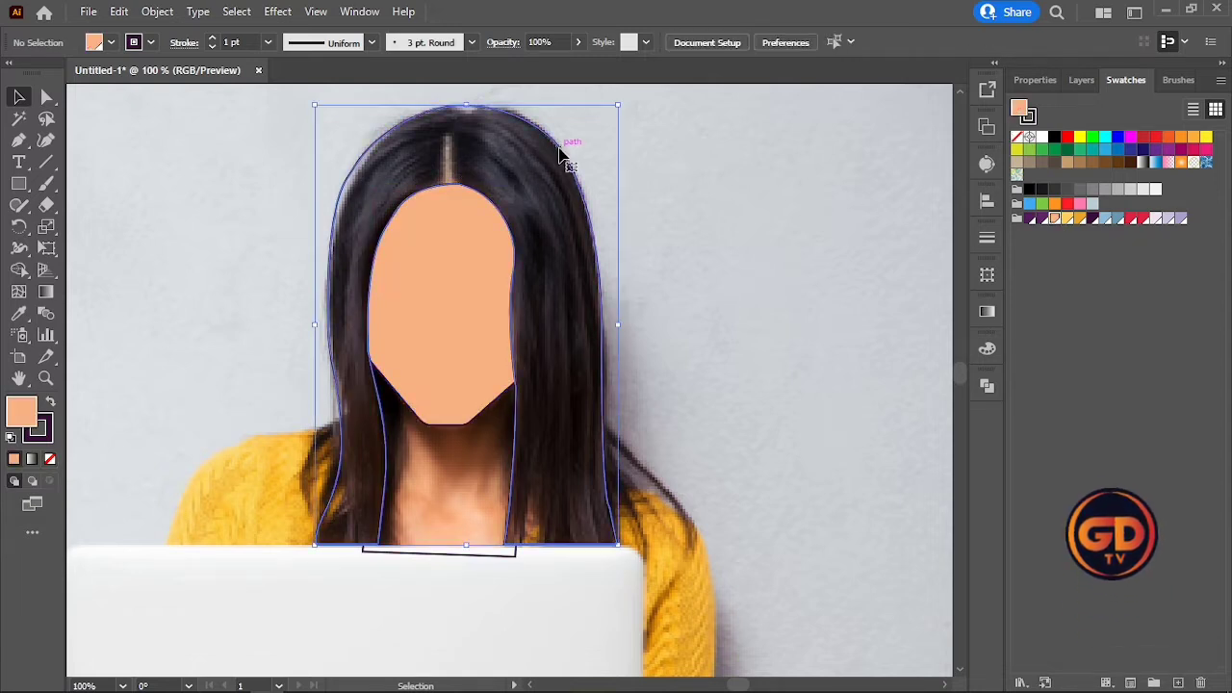
key("i")
left_click(535, 118)
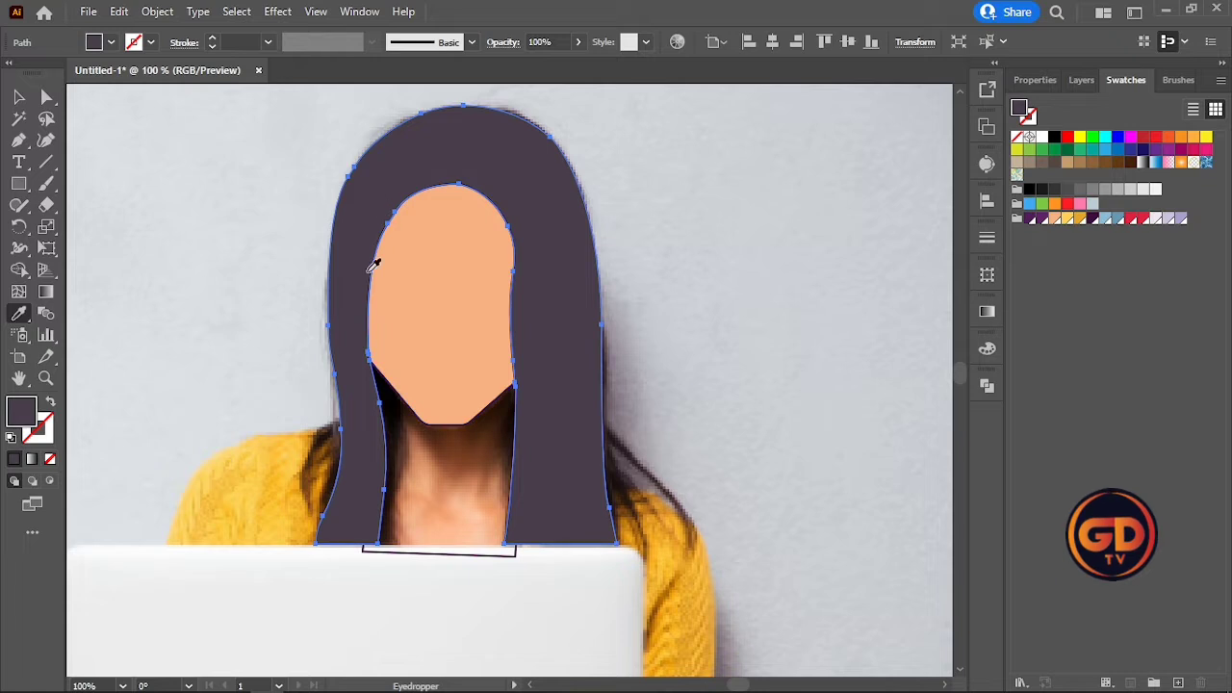
left_click(398, 409)
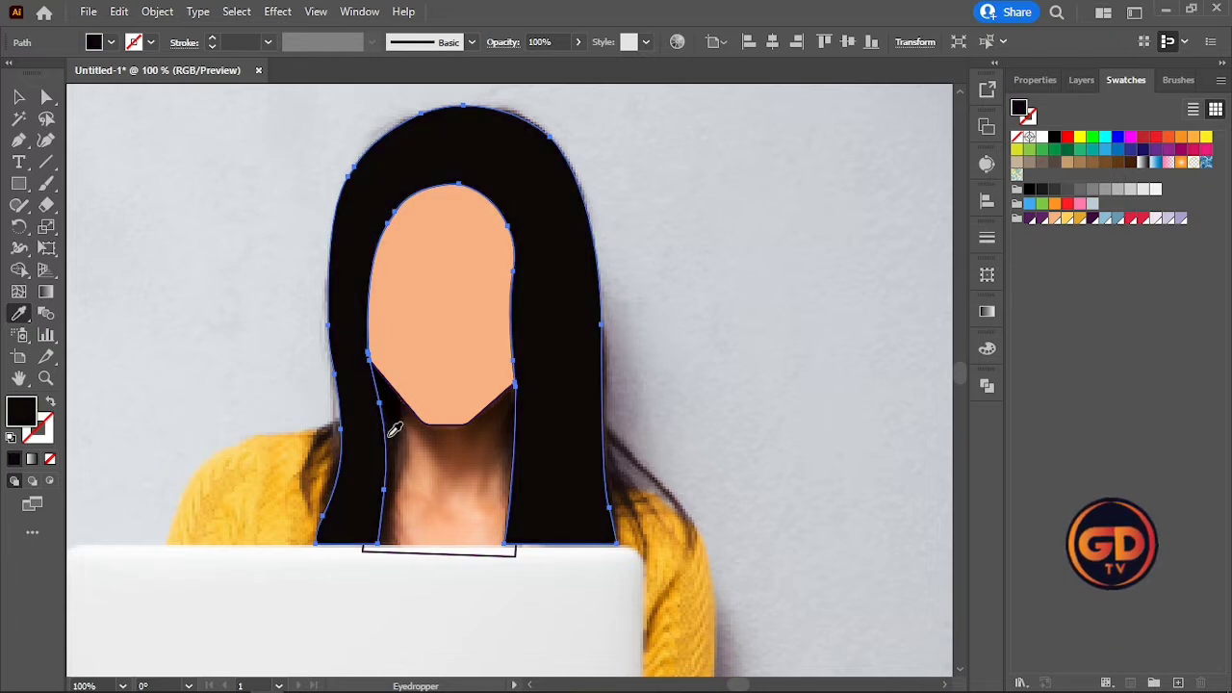
left_click(17, 98)
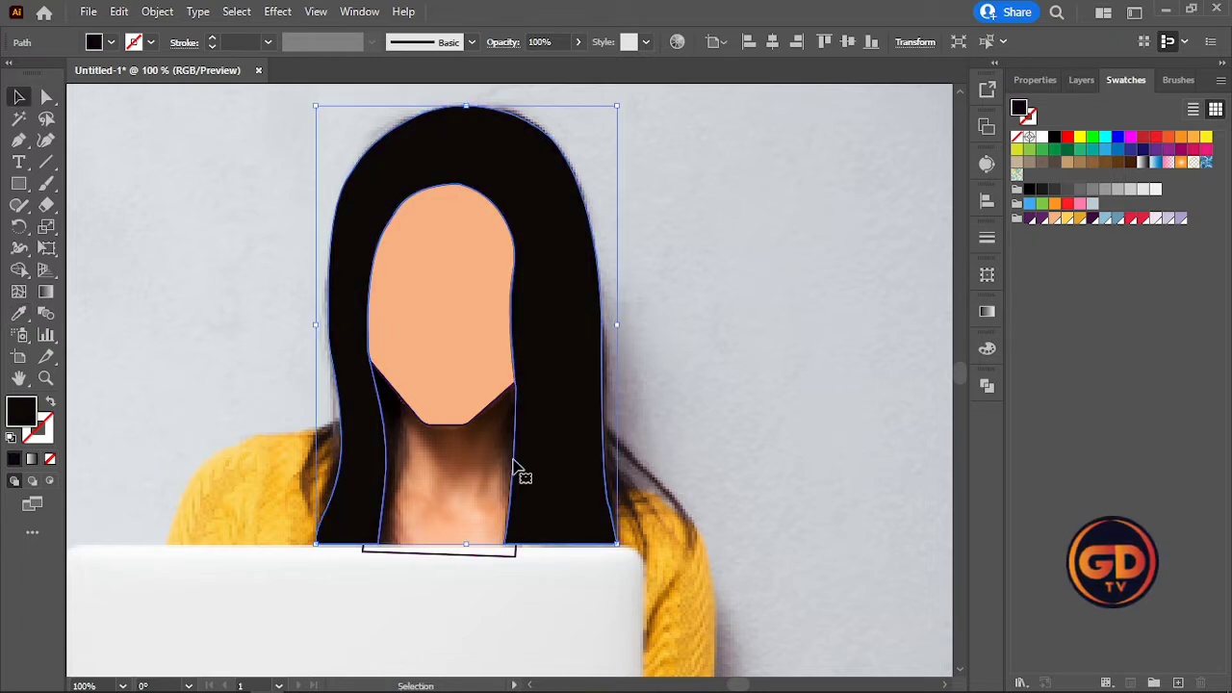
- Fill the neck shape with the same peach swatch as the face
left_click(398, 468)
left_click(389, 449)
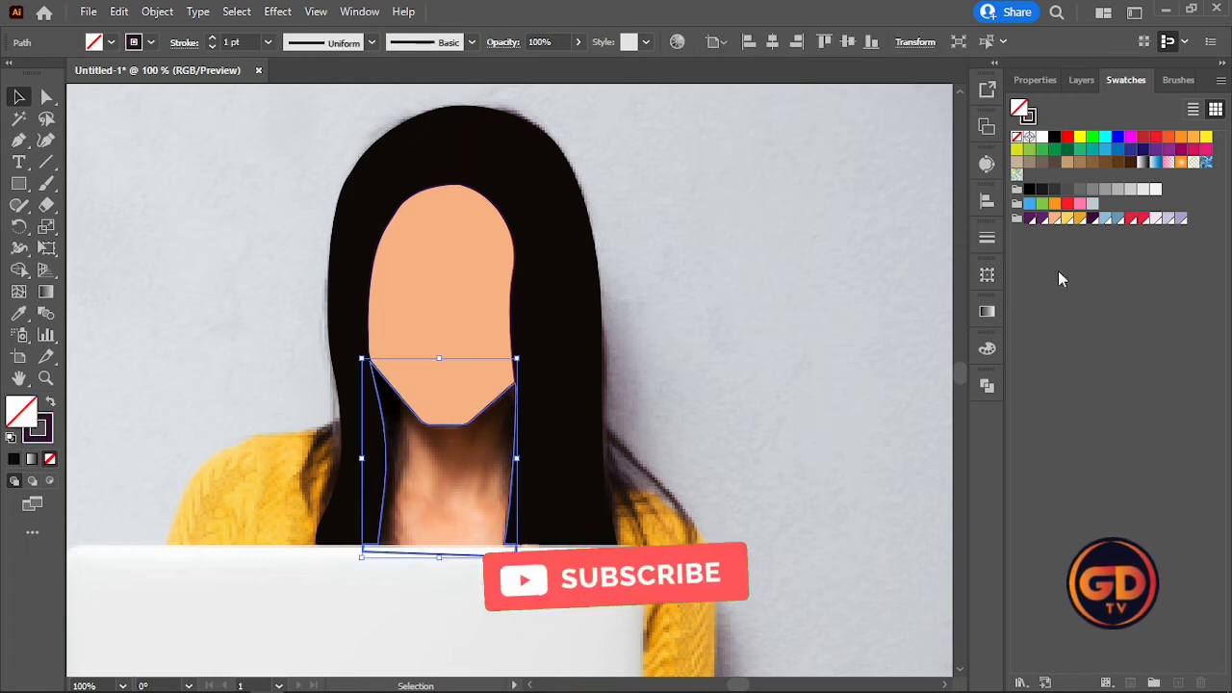
left_click(1068, 219)
left_click(1082, 219)
left_click(1055, 220)
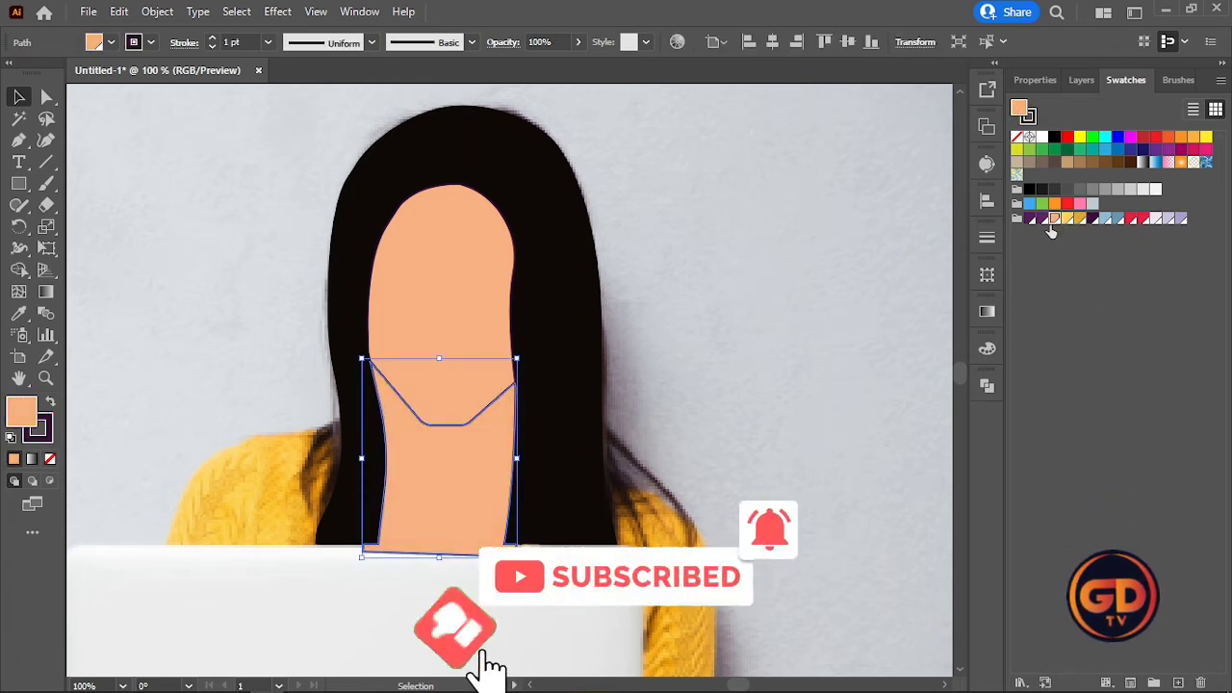
- Recolor the neck shape with the darker peach #e29e79
double_click(17, 410)
left_click(792, 214)
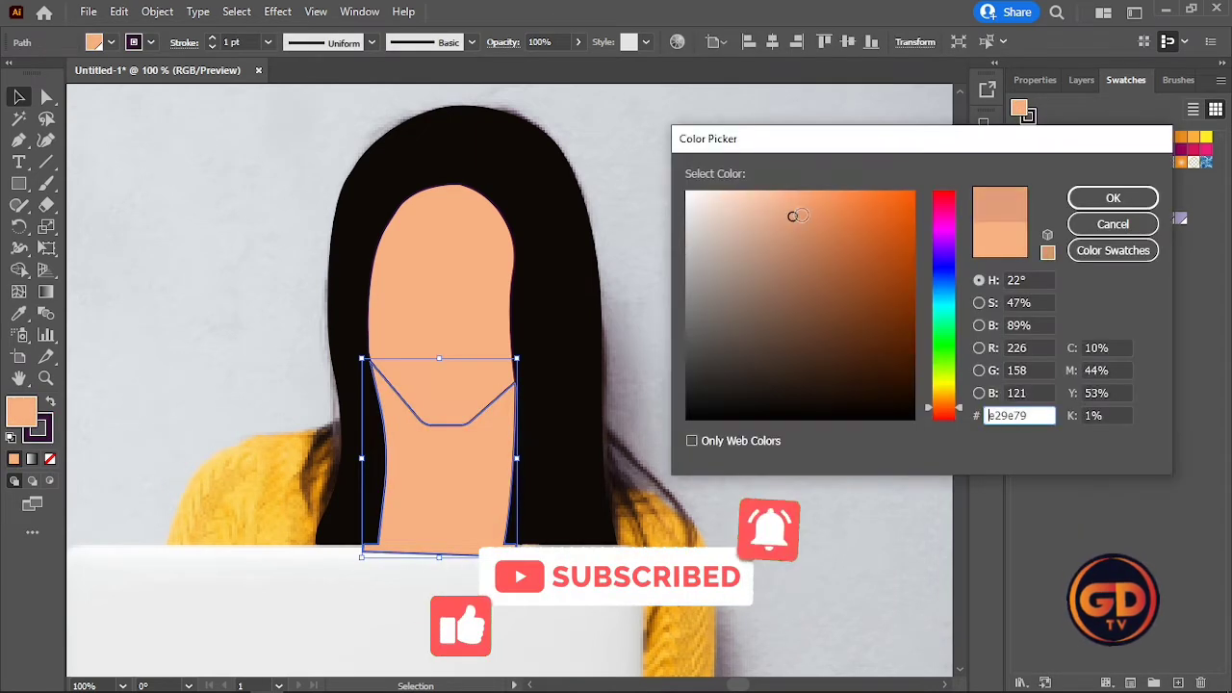
left_click(1110, 200)
left_click(753, 286)
- Remove the stroke from the face shape and from the neck shape
left_click(471, 418)
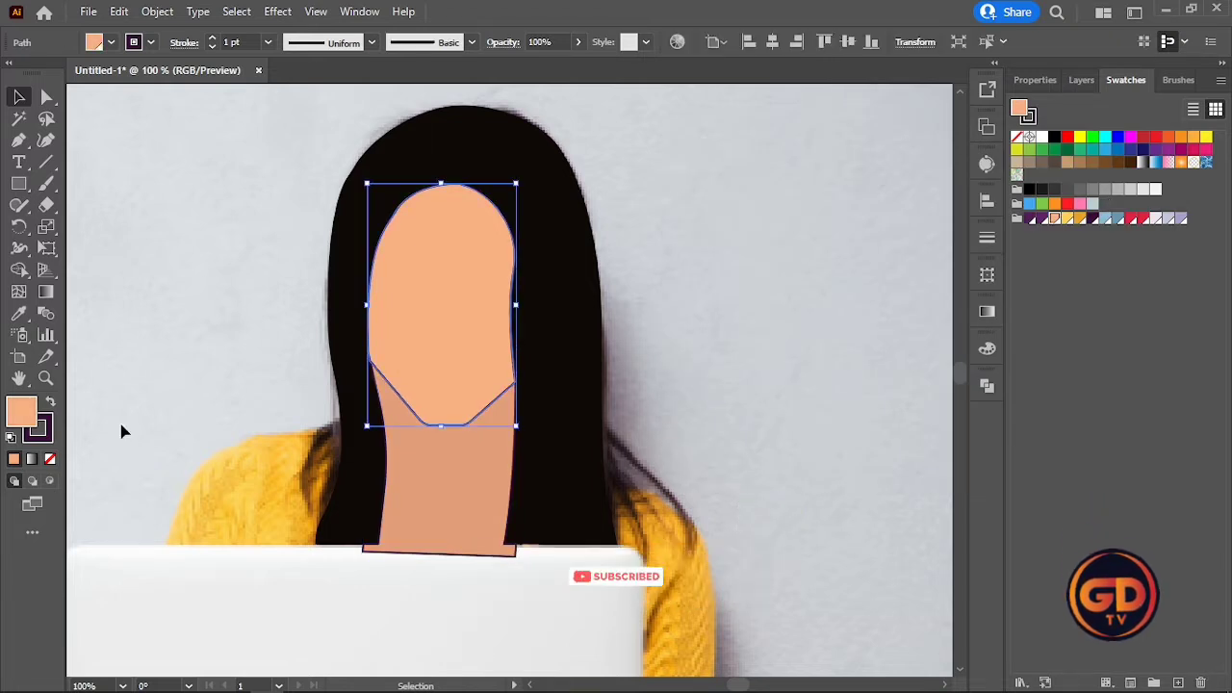
left_click(47, 426)
left_click(50, 460)
left_click(119, 335)
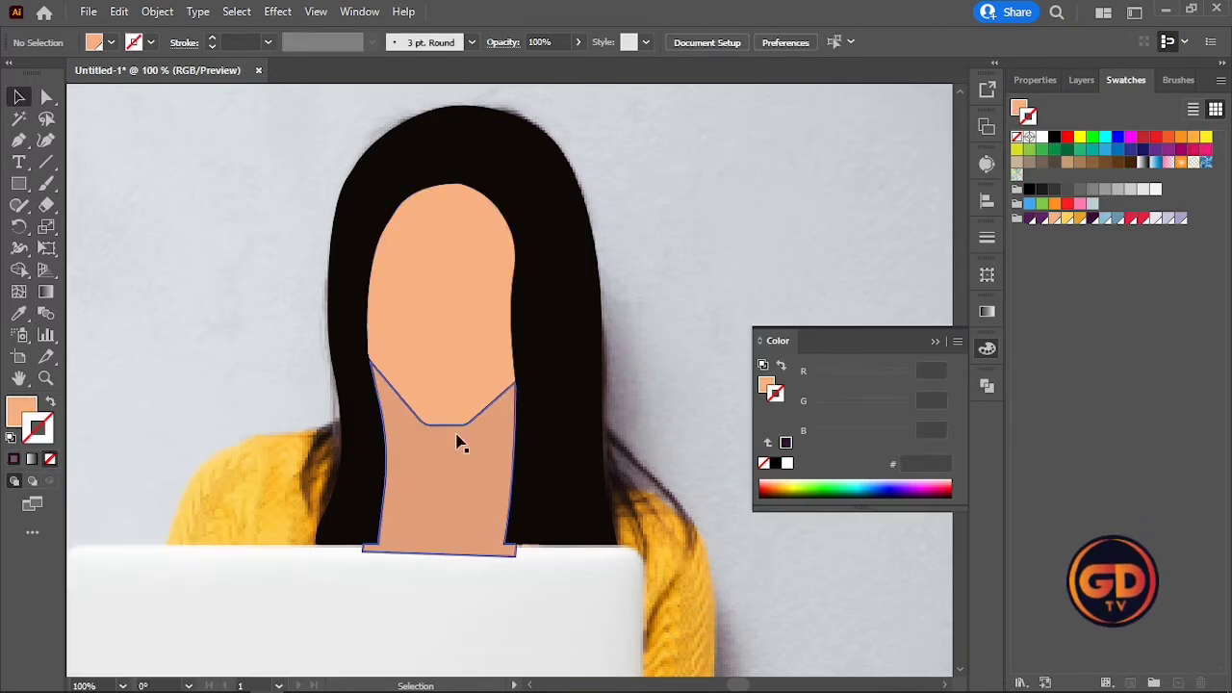
left_click(481, 422)
left_click(221, 344)
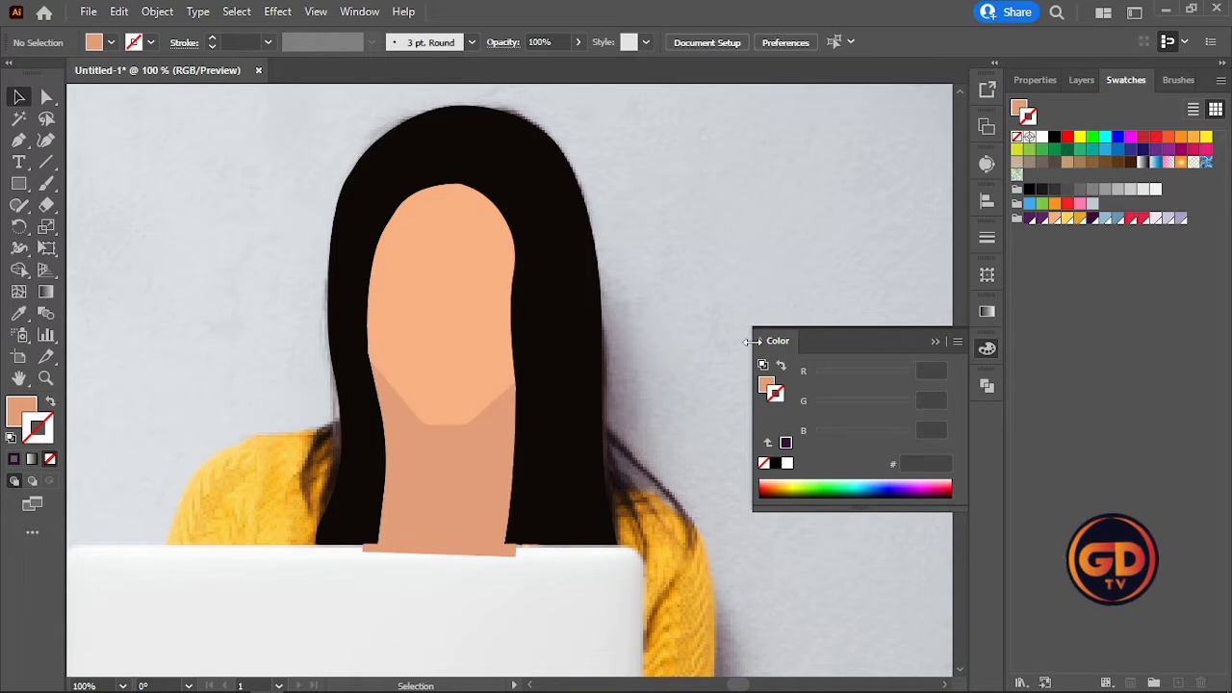
- Trace the sweater from the hair over the left-hand shoulder and down across the laptop with the Pen tool, swapping the fill to a stroke
scroll(566, 336, "down", 2)
scroll(512, 463, "up", 1)
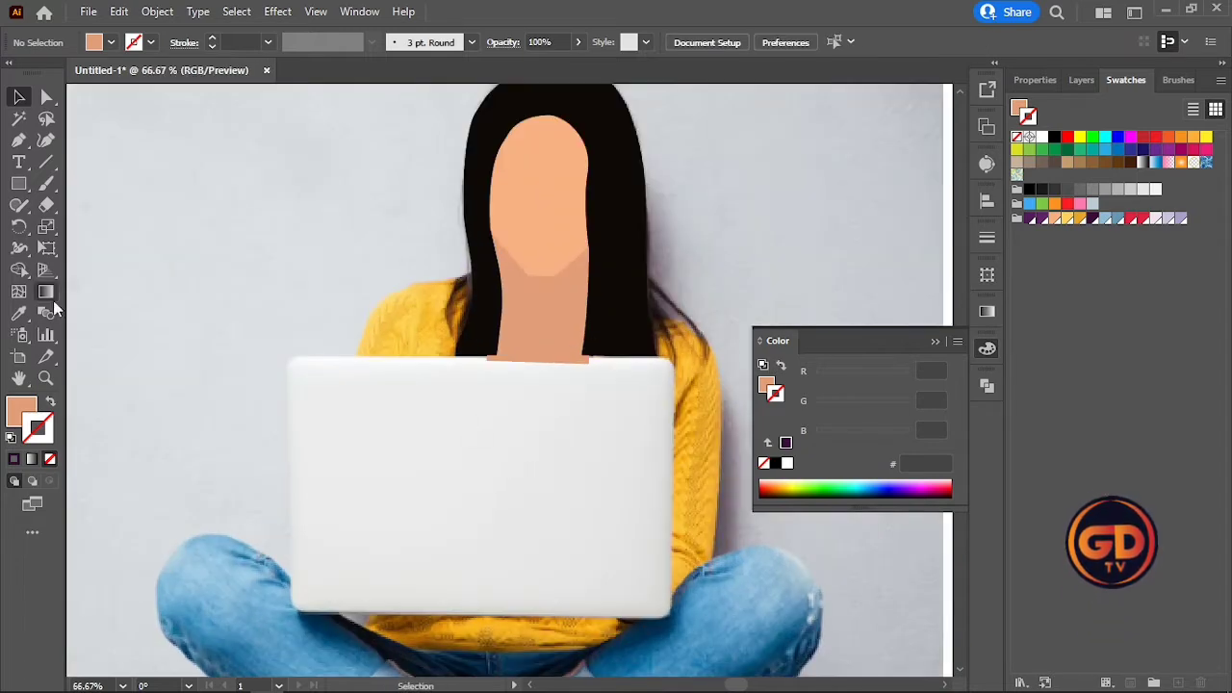
left_click(18, 140)
left_click(472, 271)
left_click_drag(394, 291, 357, 298)
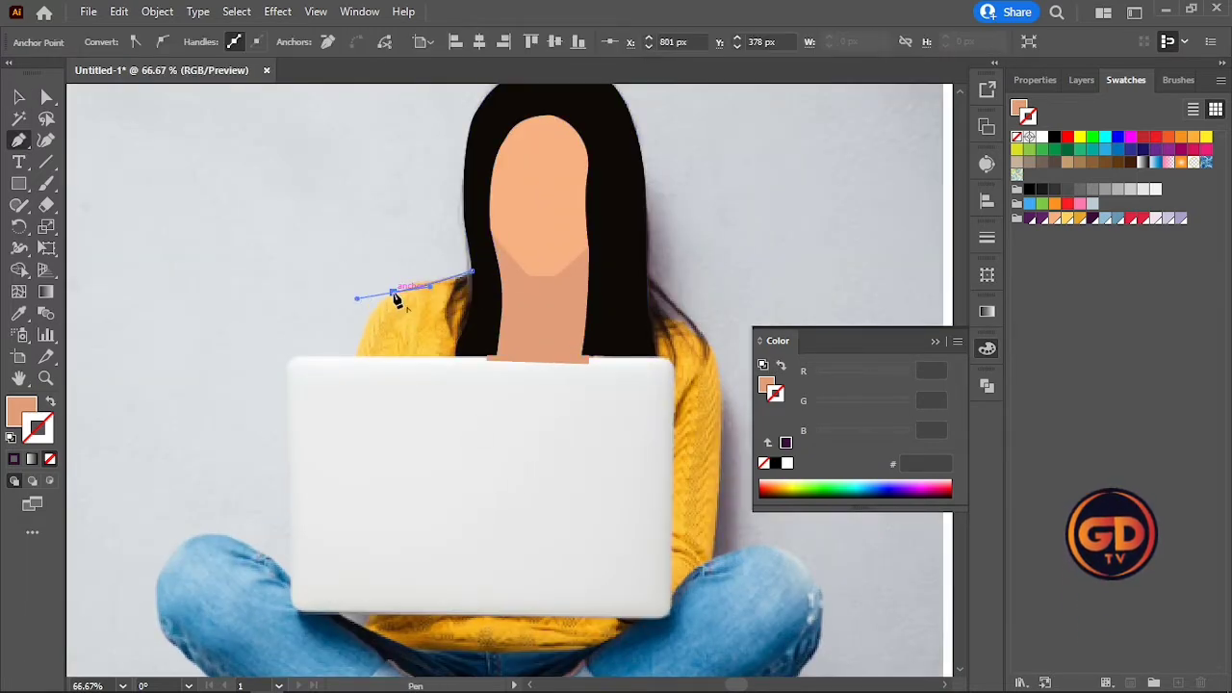
left_click_drag(358, 358, 361, 406)
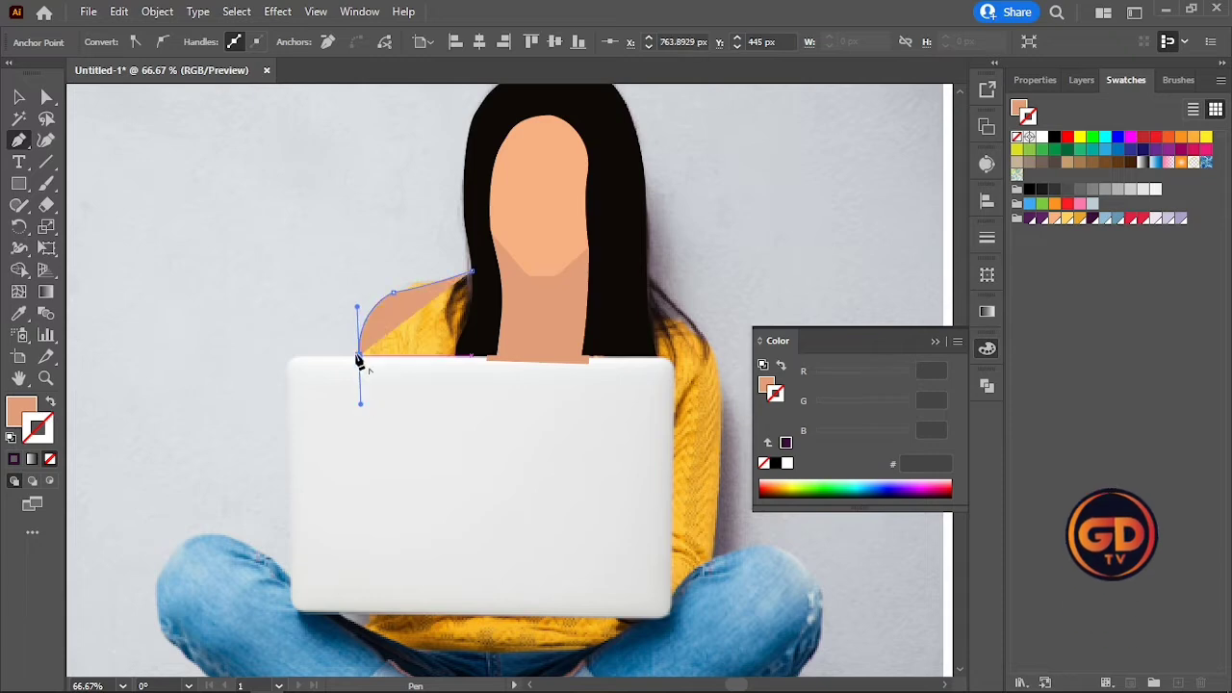
scroll(376, 671, "up", 4)
left_click(357, 420)
left_click_drag(333, 480, 314, 484)
left_click(51, 401)
- Continue the sweater path along the bottom hem and up the edge of the right-hand jeans leg to the sleeve
scroll(501, 581, "down", 3)
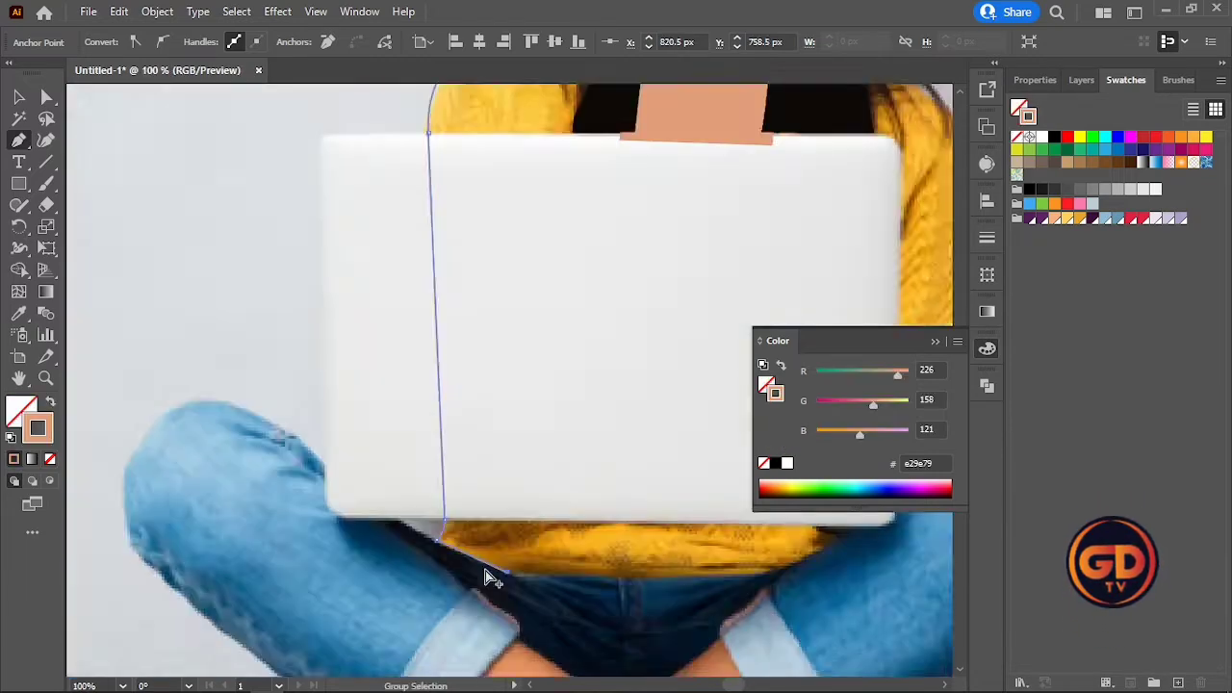
scroll(550, 580, "up", 2)
left_click(553, 581)
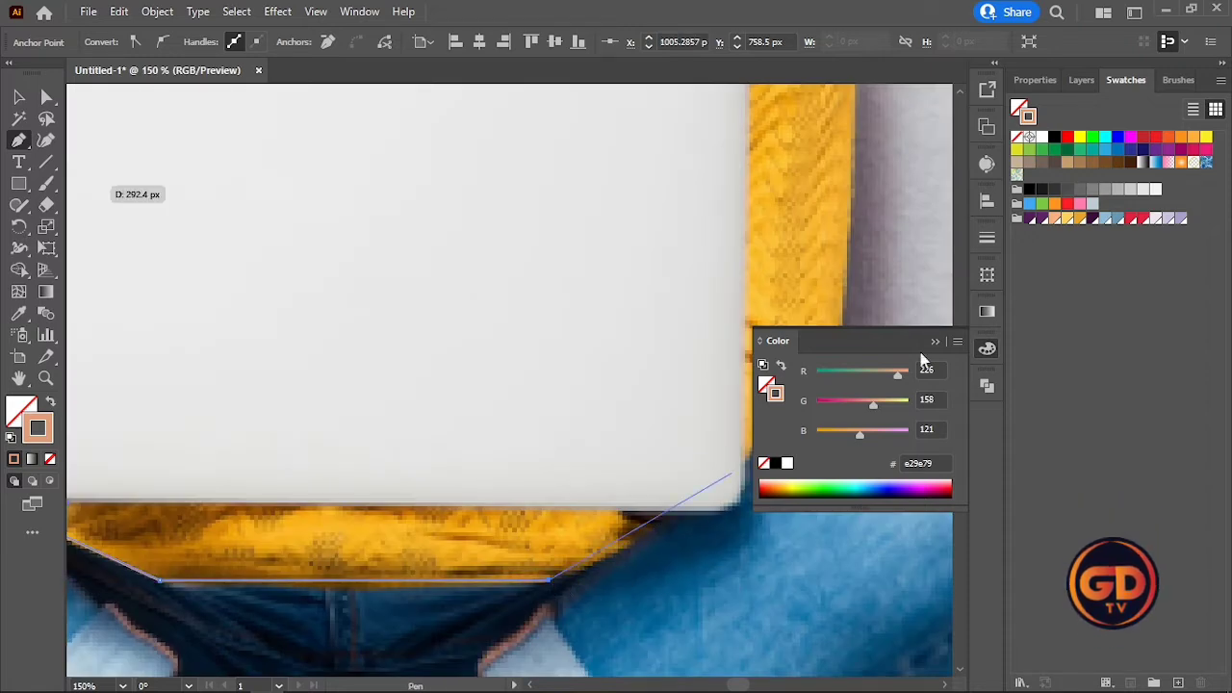
left_click(664, 521)
left_click(837, 386)
- Extend the sweater path up the right-hand sleeve, over the shoulder to the hair, and down along the laptop's side edge
scroll(838, 381, "down", 3)
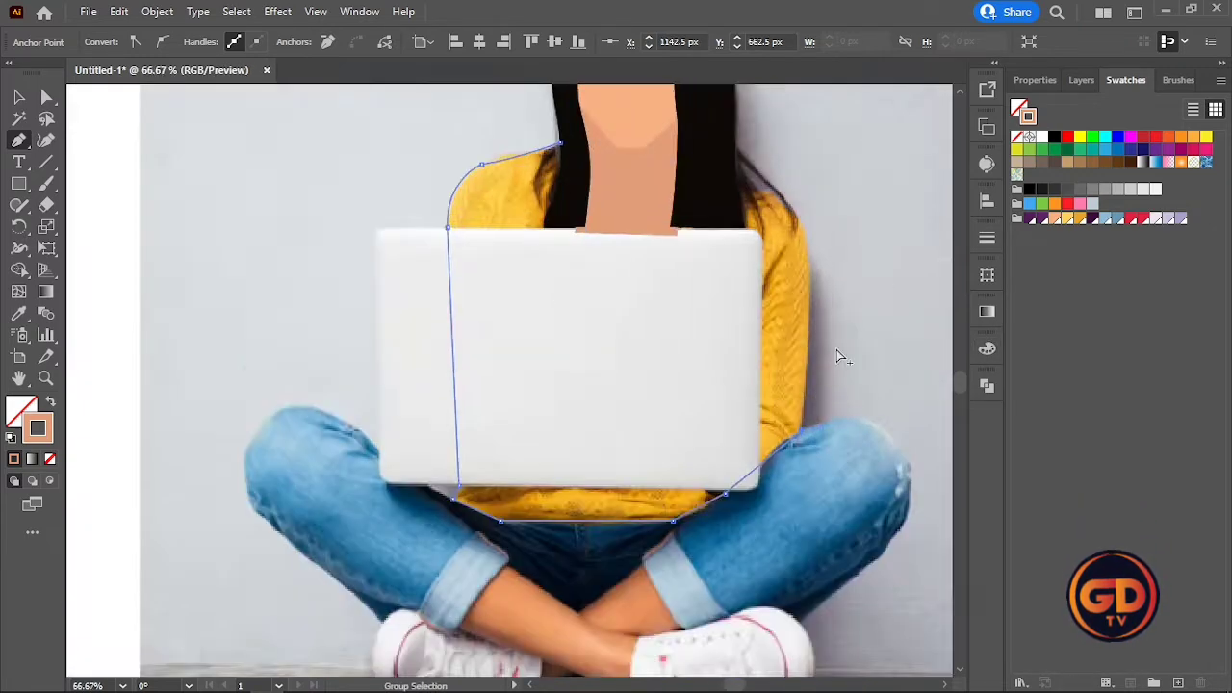
scroll(838, 352, "up", 3)
scroll(777, 177, "up", 2)
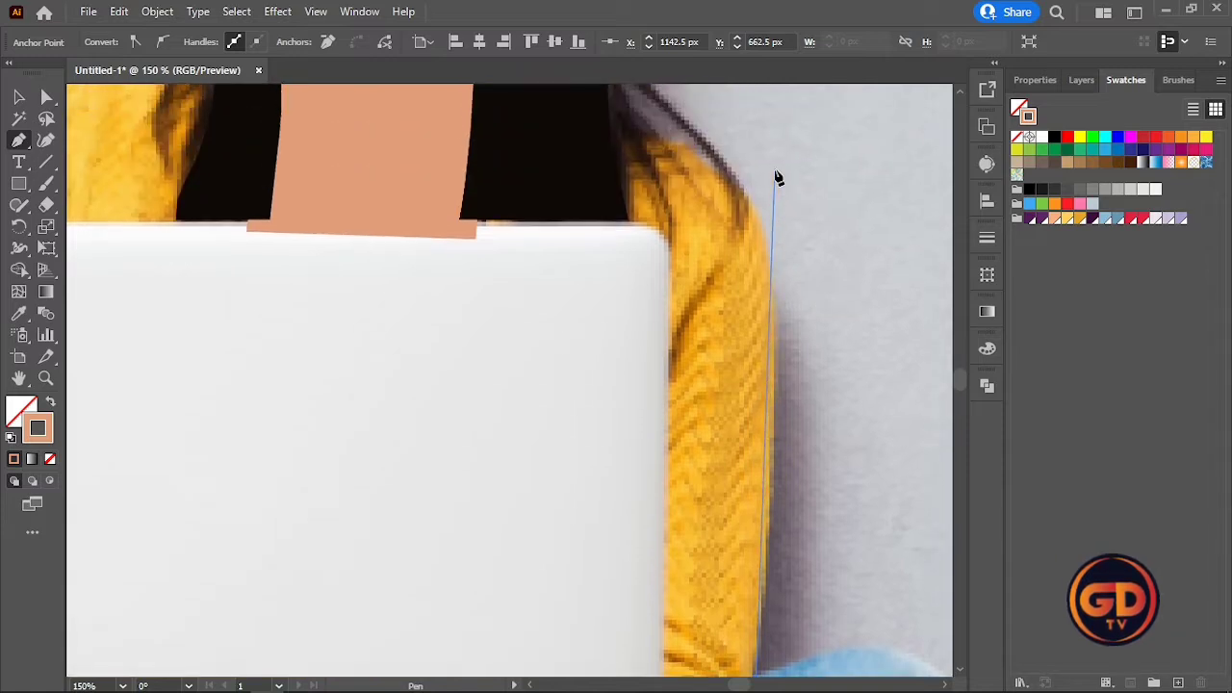
left_click(773, 271)
left_click_drag(615, 122, 460, 108)
left_click(611, 149)
left_click(628, 248)
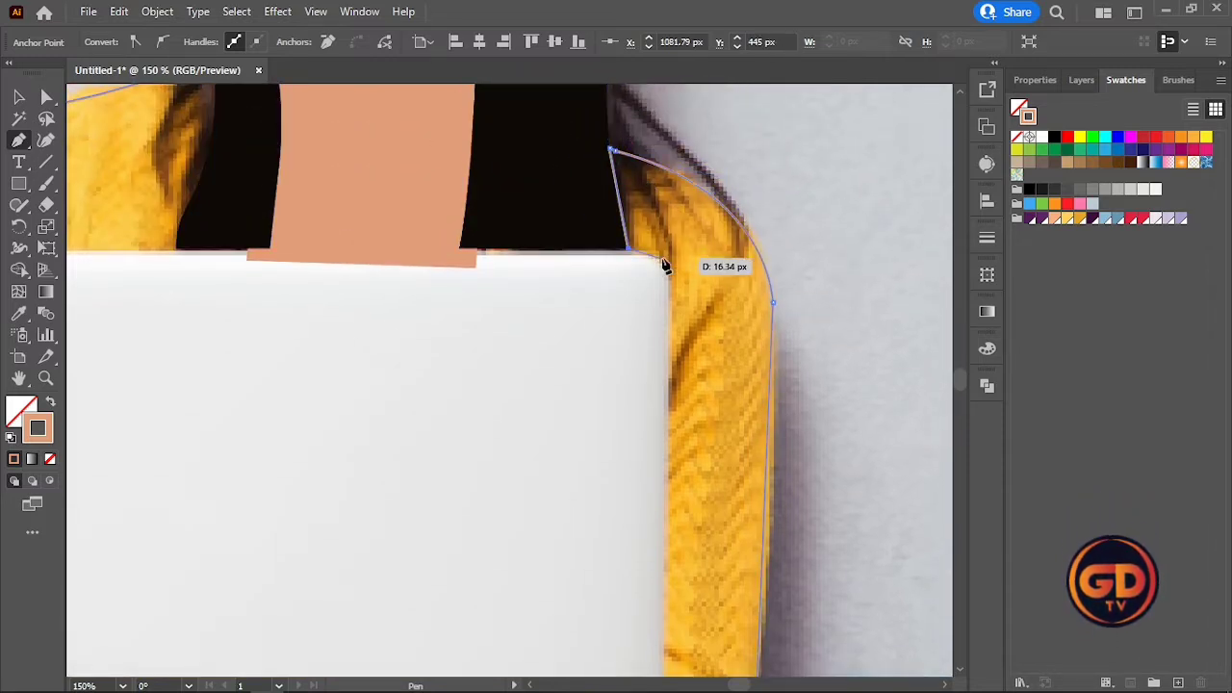
scroll(671, 501, "down", 3)
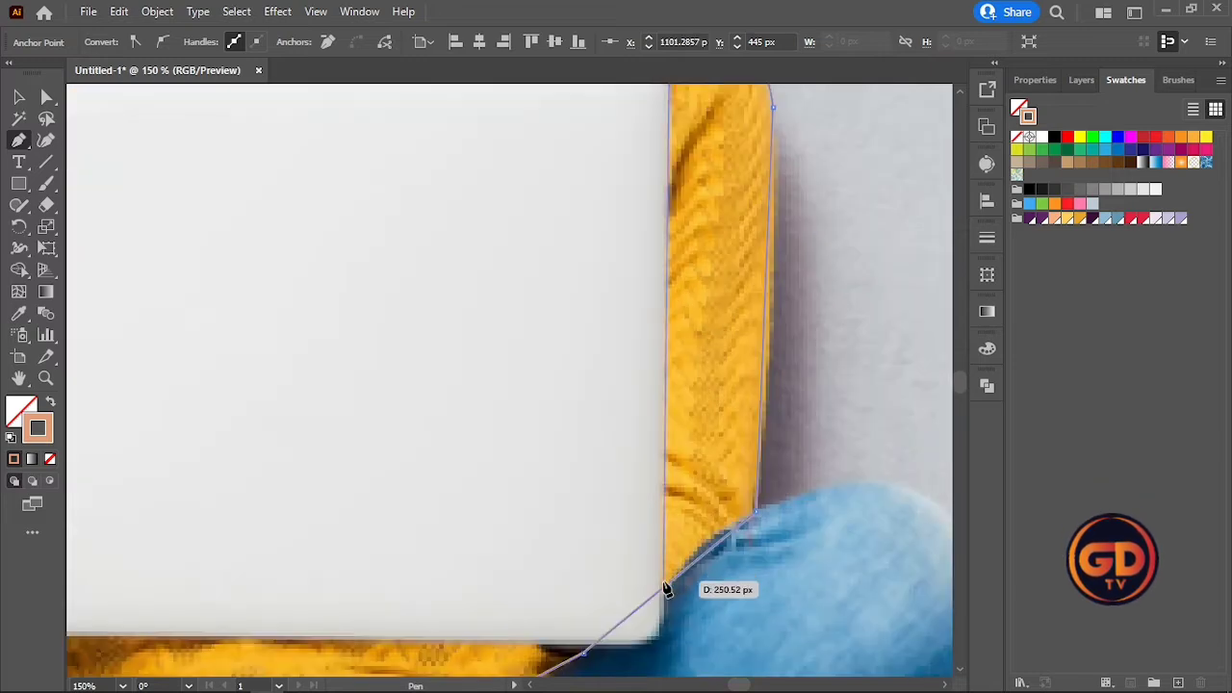
left_click(664, 589)
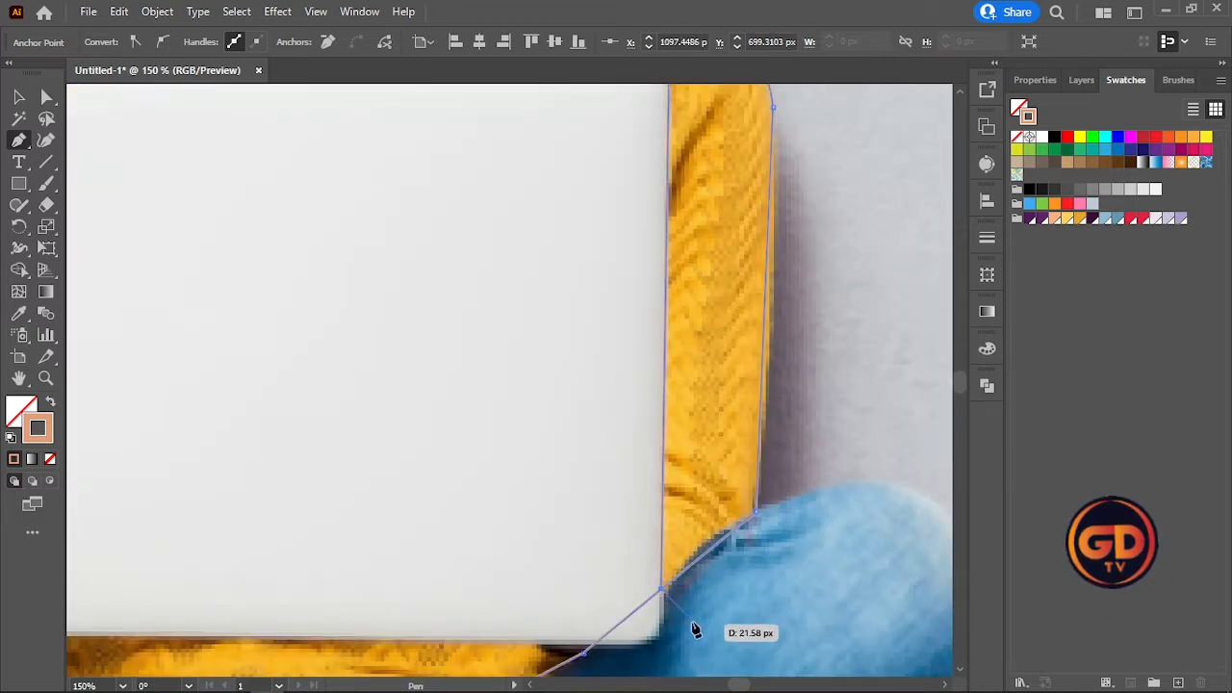
key("v")
- Hide the two yellow sweater shapes, the face shape and the neck shape
scroll(751, 416, "down", 3)
left_click(1019, 165)
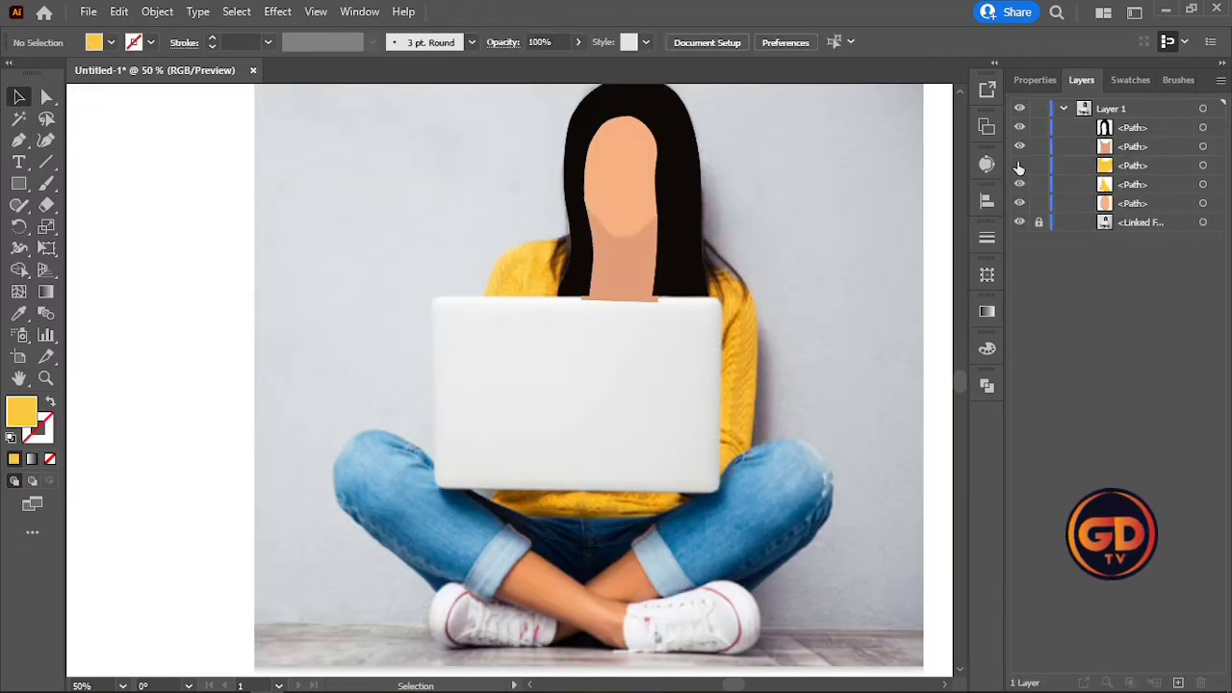
left_click(1019, 203)
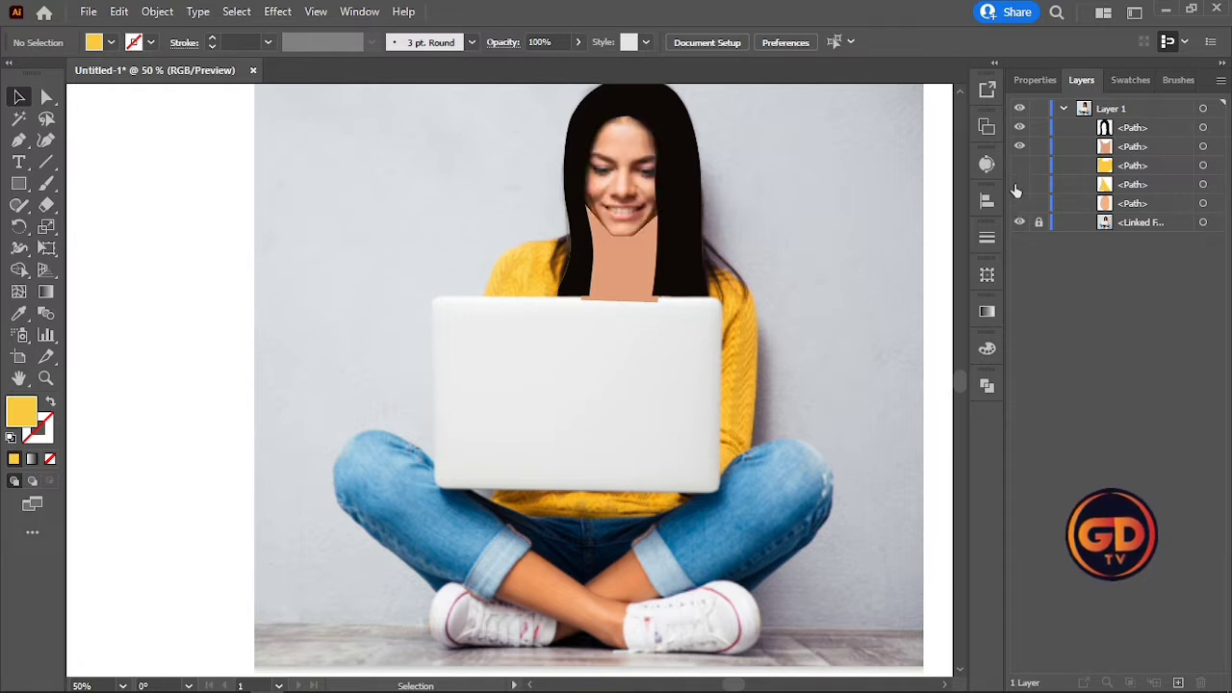
left_click(1020, 148)
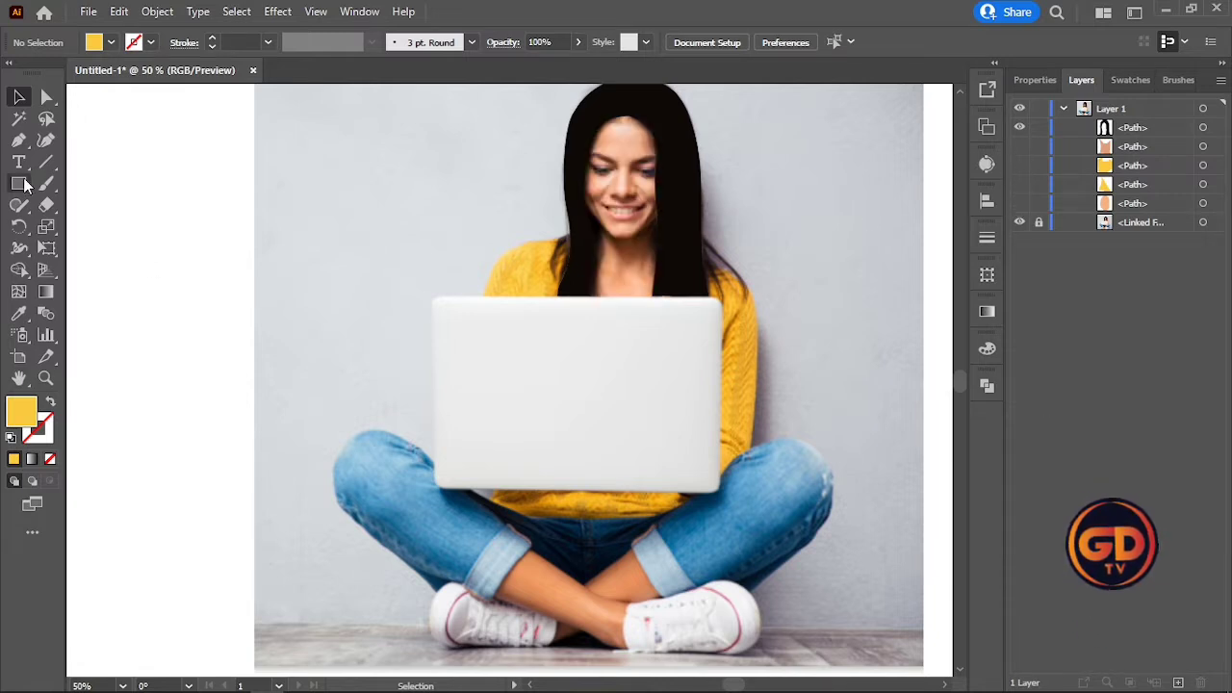
- Cover the laptop lid with a 412 × 279 px rectangle with corners rounded to about 15.7 px, filled with grey #999898
left_click_drag(431, 295, 719, 494)
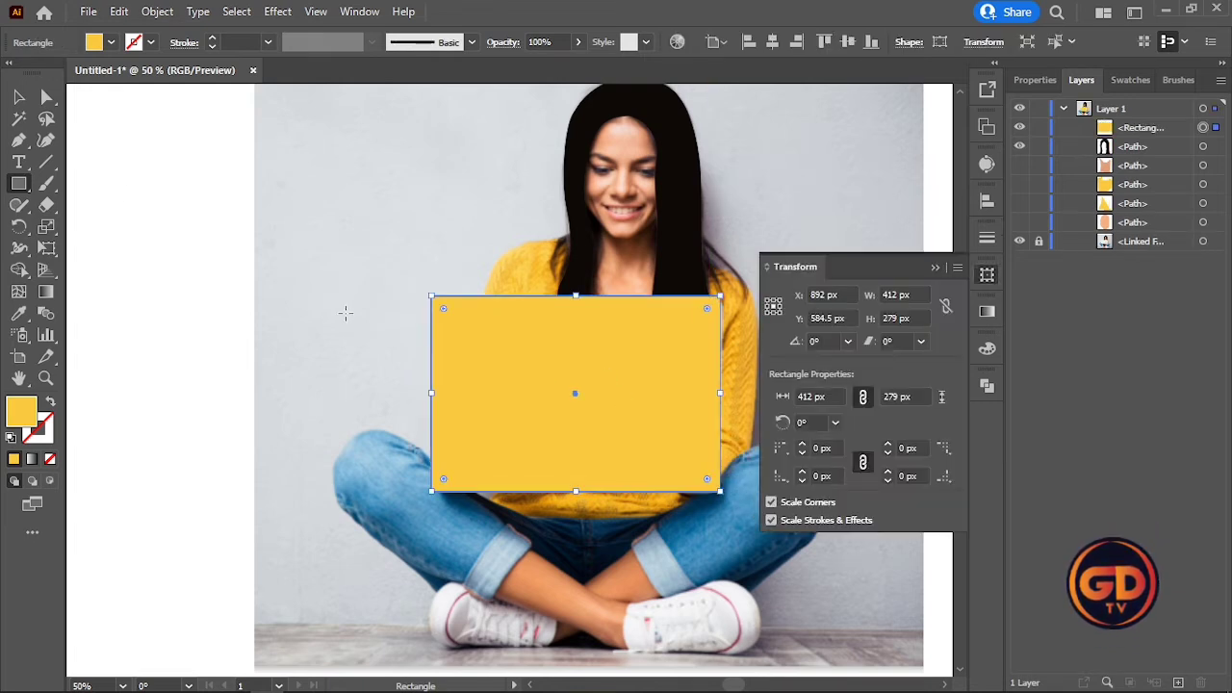
left_click_drag(445, 314, 443, 313)
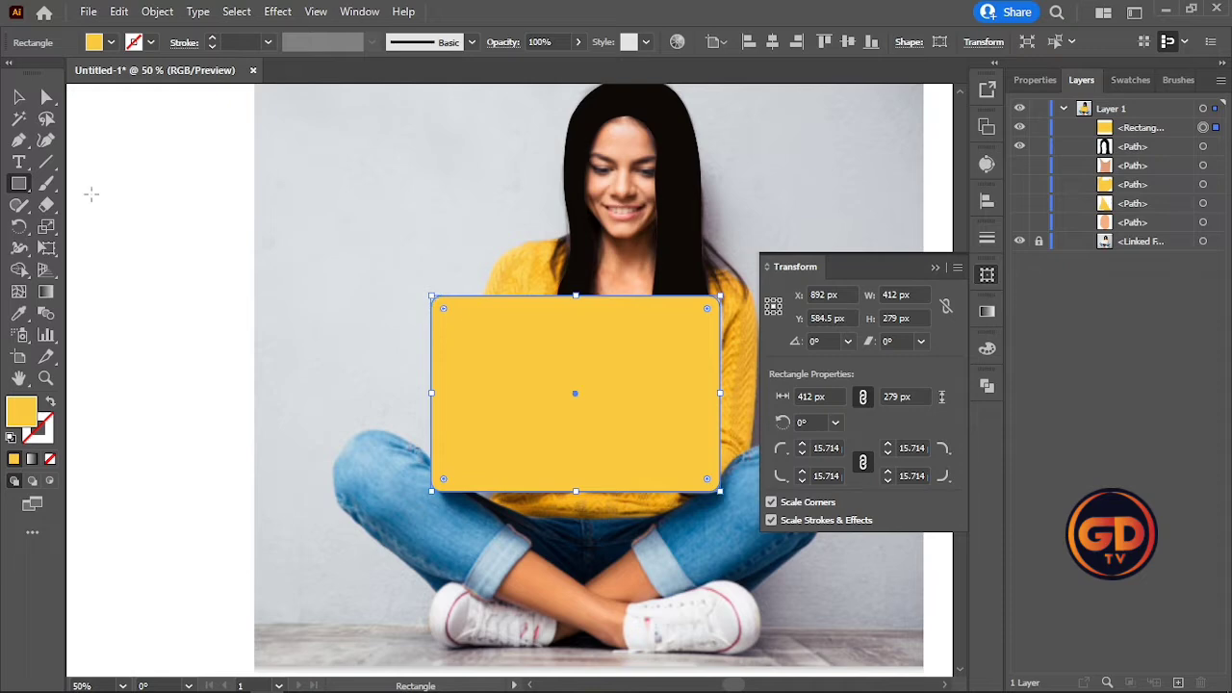
double_click(23, 412)
left_click(1110, 222)
key("v")
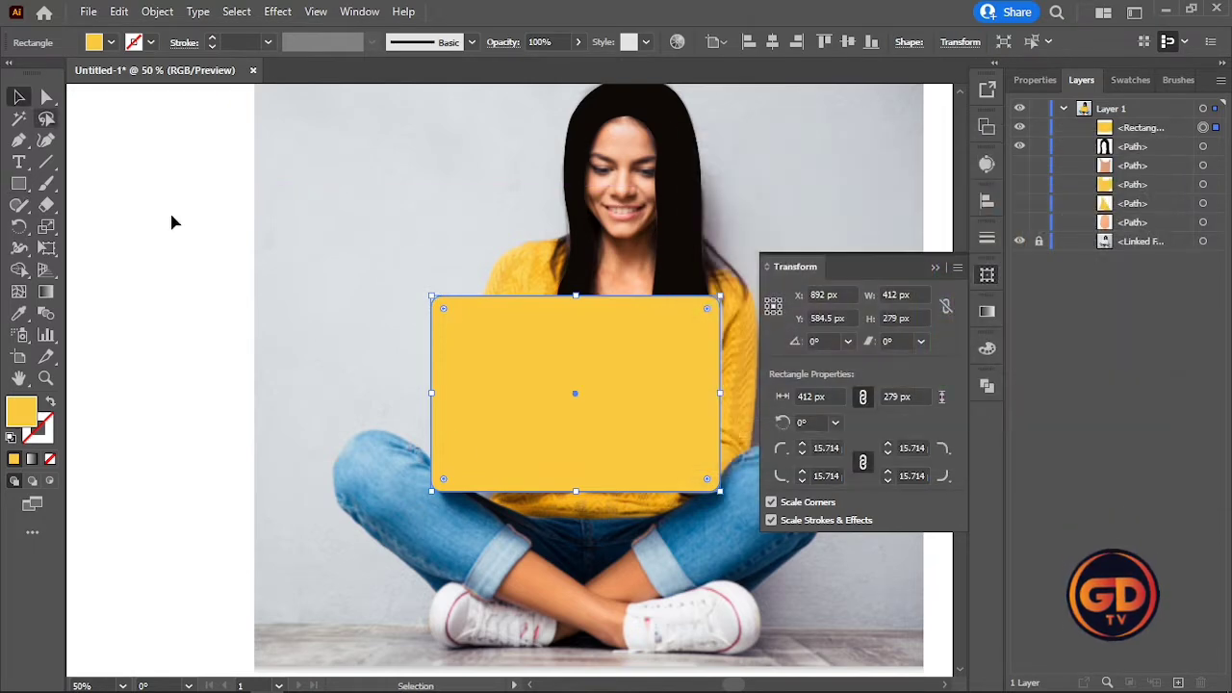
double_click(15, 408)
left_click(690, 282)
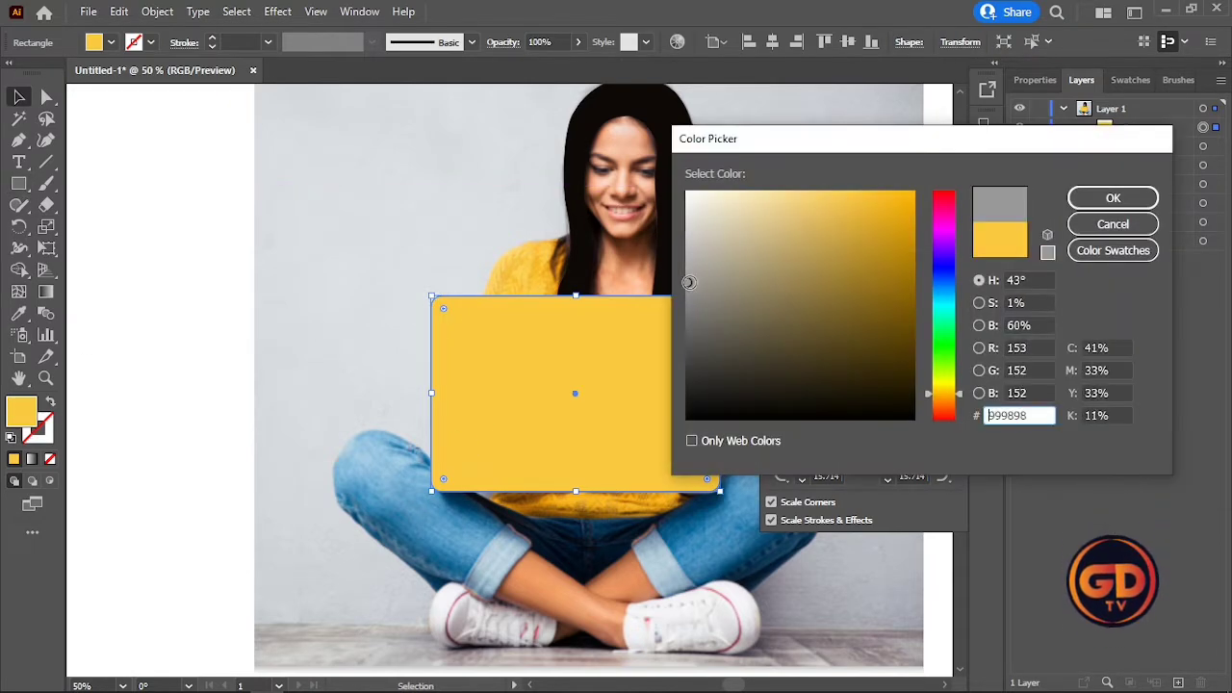
left_click(1113, 197)
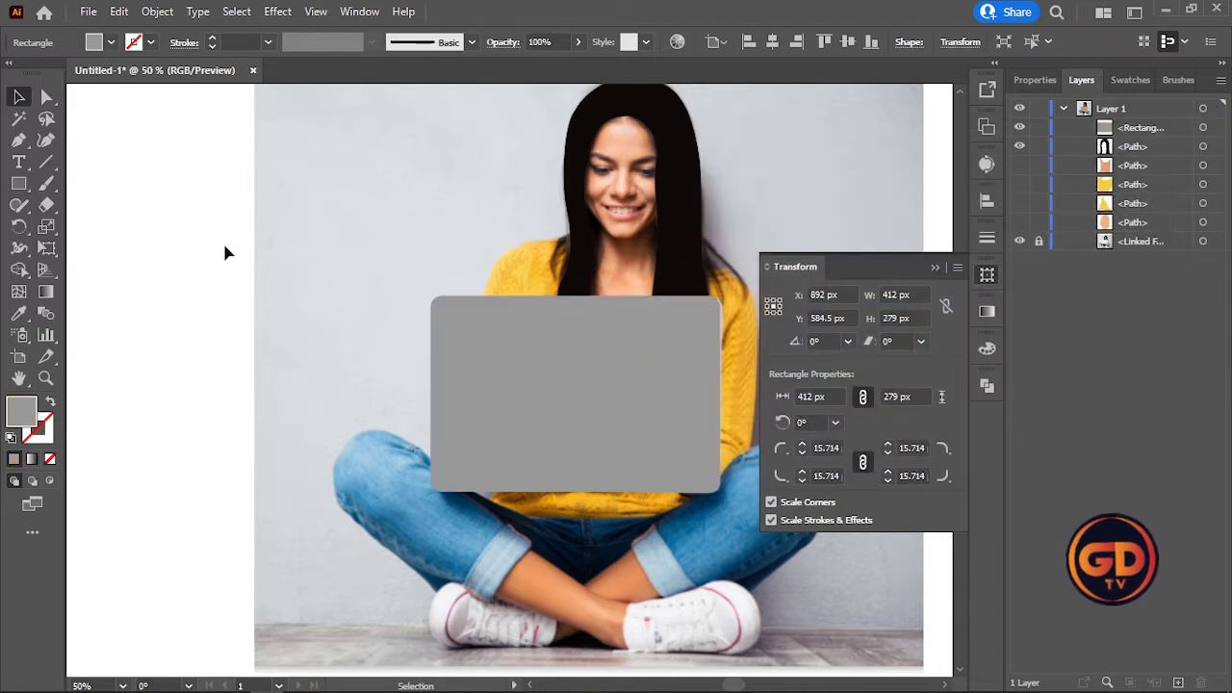
left_click(222, 240)
- Draw a small off-white #f4f2f2 circle at the center of the laptop lid as its logo
double_click(21, 412)
left_click(686, 193)
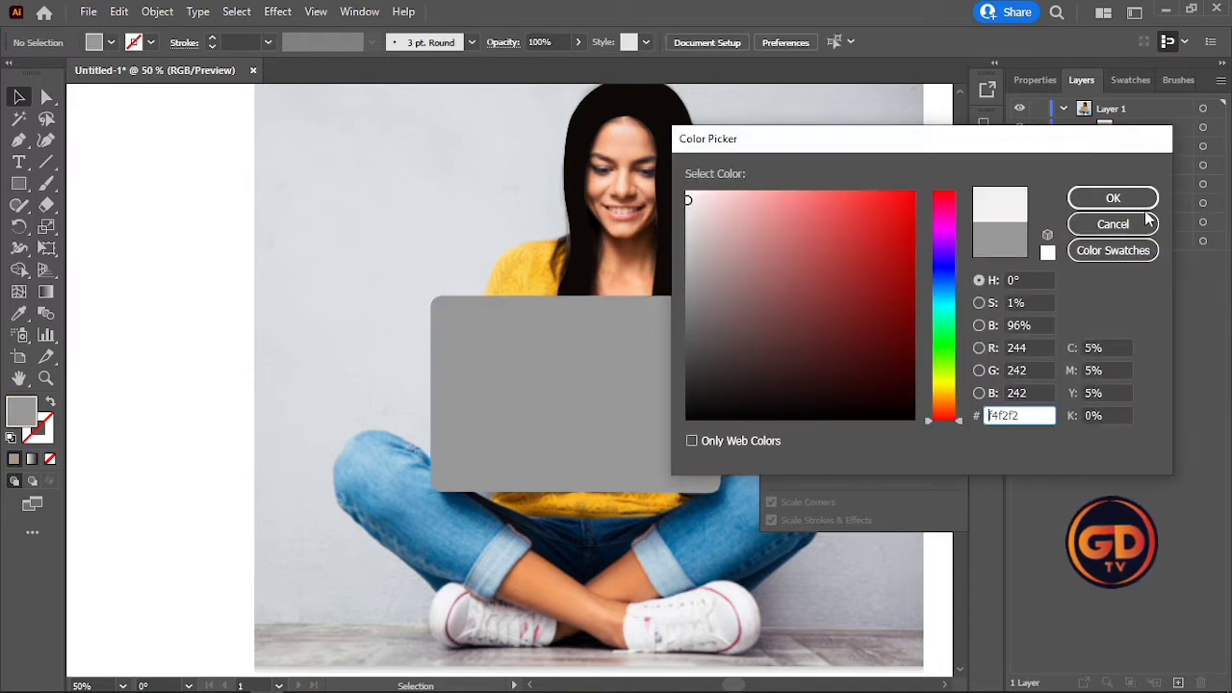
left_click(1113, 197)
left_click(21, 185)
left_click(100, 226)
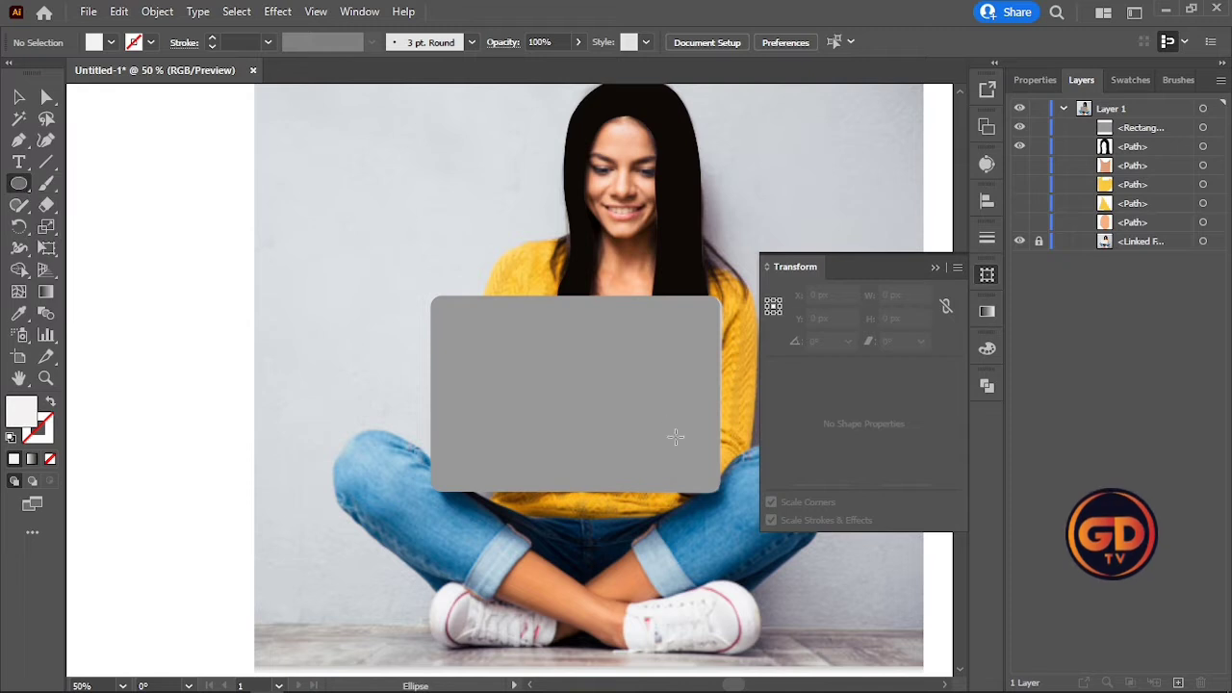
left_click_drag(578, 392, 590, 396)
left_click(935, 267)
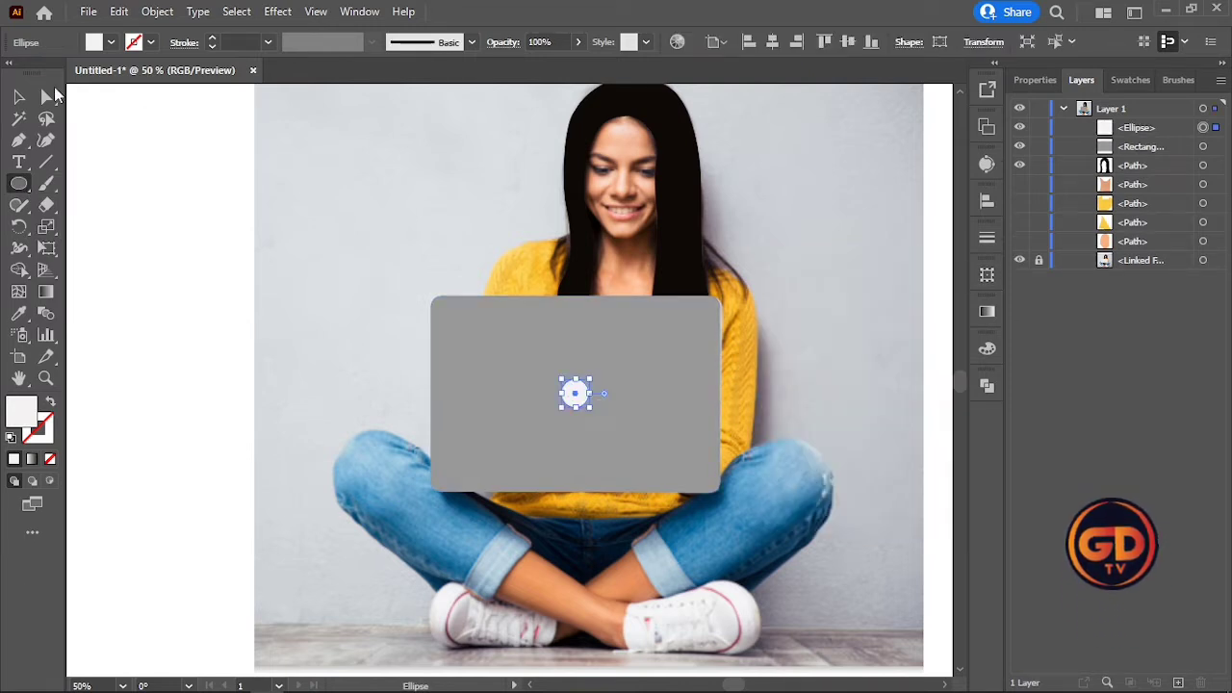
key("v")
left_click(188, 241)
- Trace the left-hand jeans leg from the sweater hem over the knee and down its outer edge with the Pen tool, without a fill
scroll(886, 390, "down", 2)
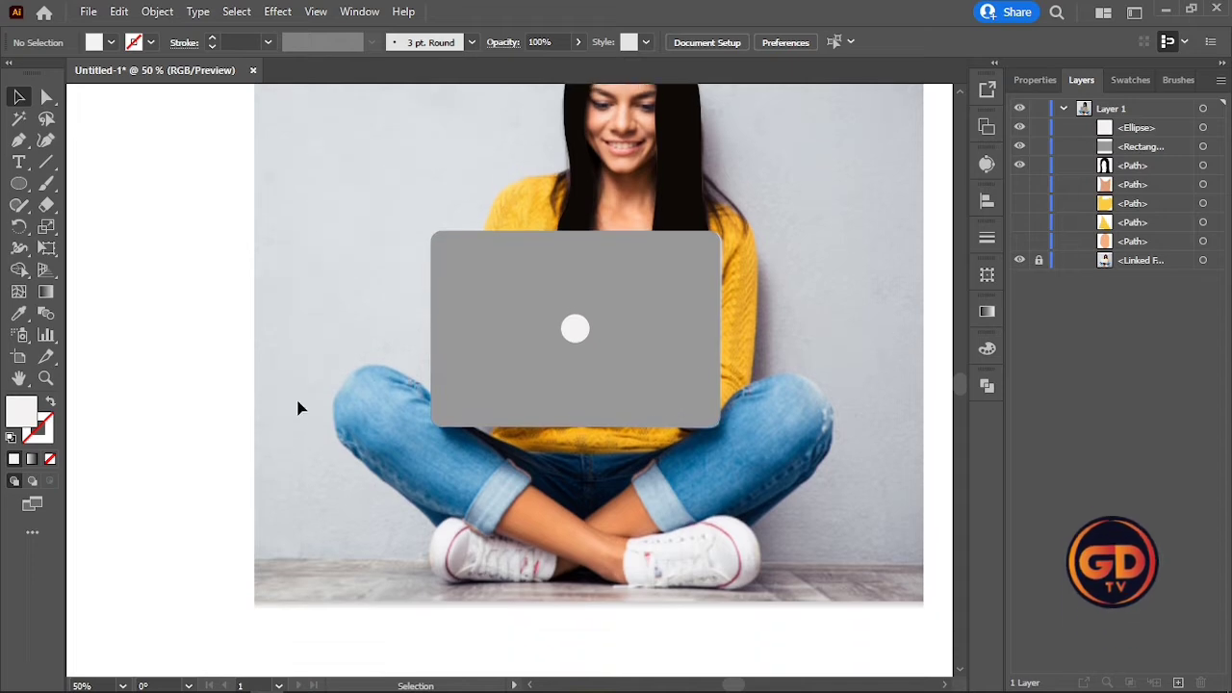
scroll(704, 549, "up", 2)
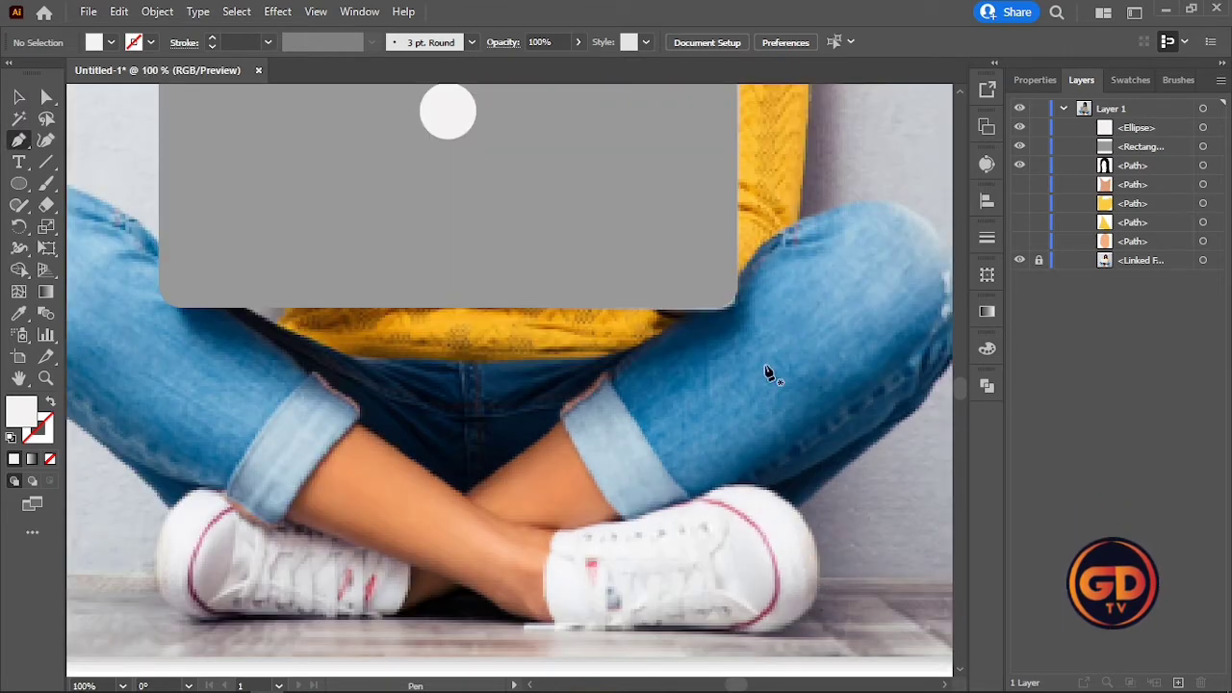
scroll(616, 388, "down", 1)
left_click(437, 367)
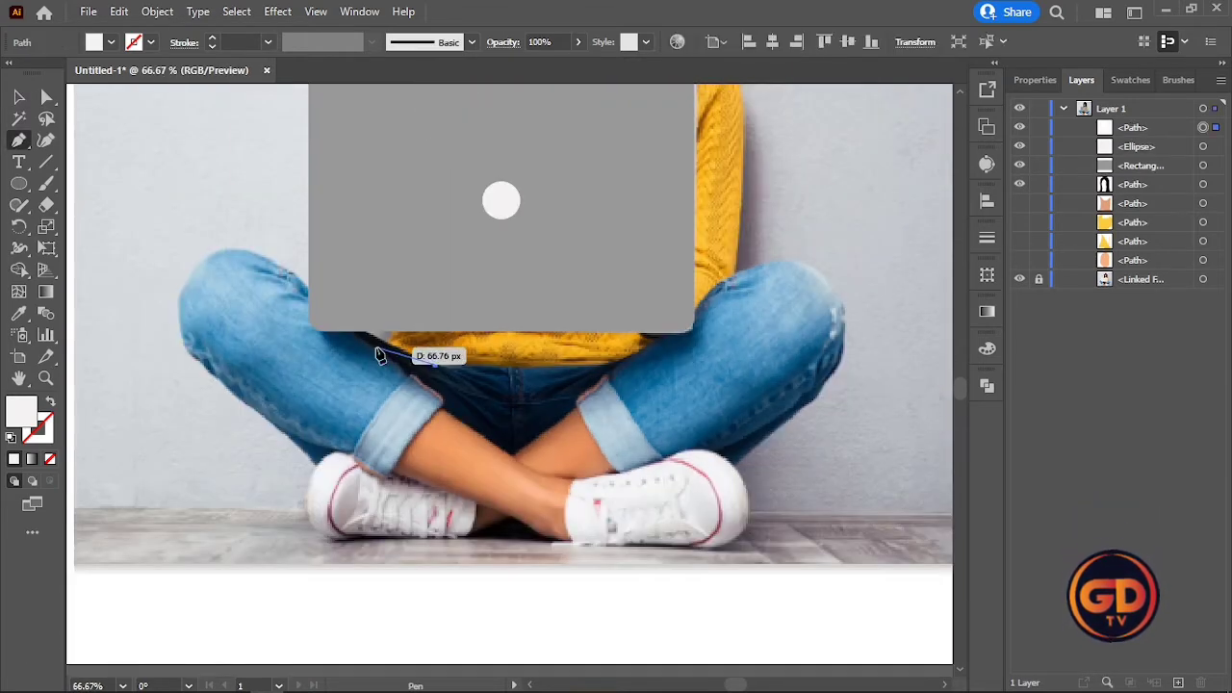
left_click(284, 269)
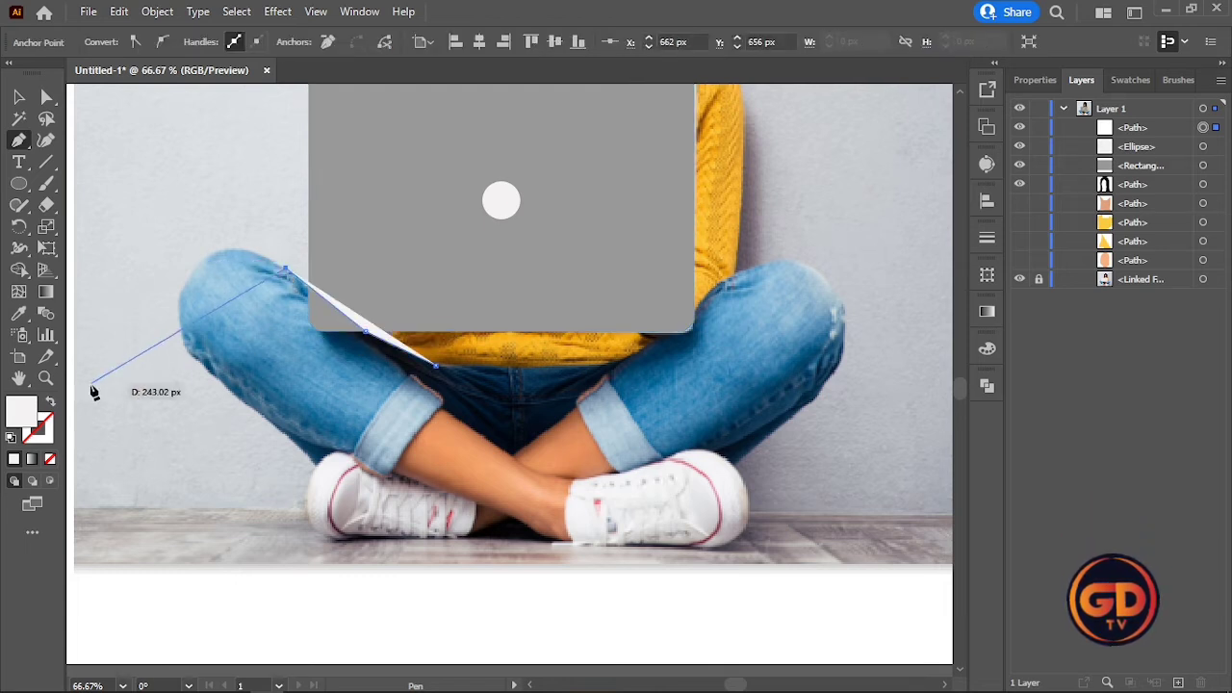
left_click(51, 458)
left_click_drag(196, 268, 207, 375)
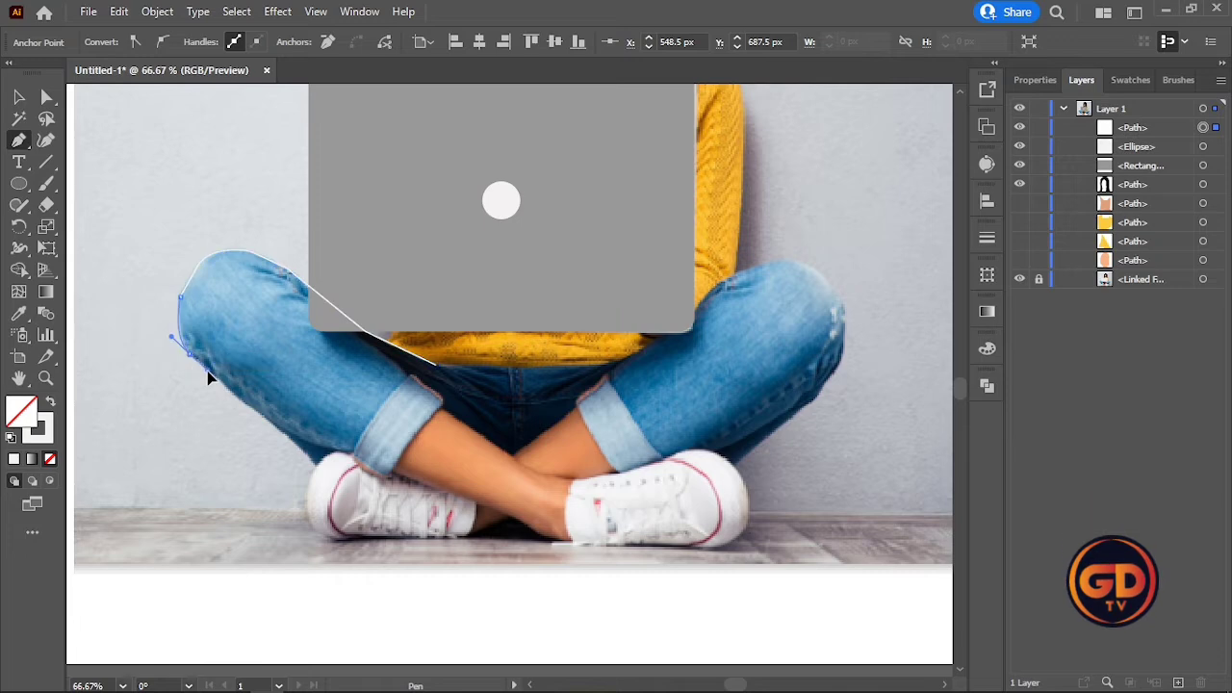
left_click_drag(281, 432, 320, 471)
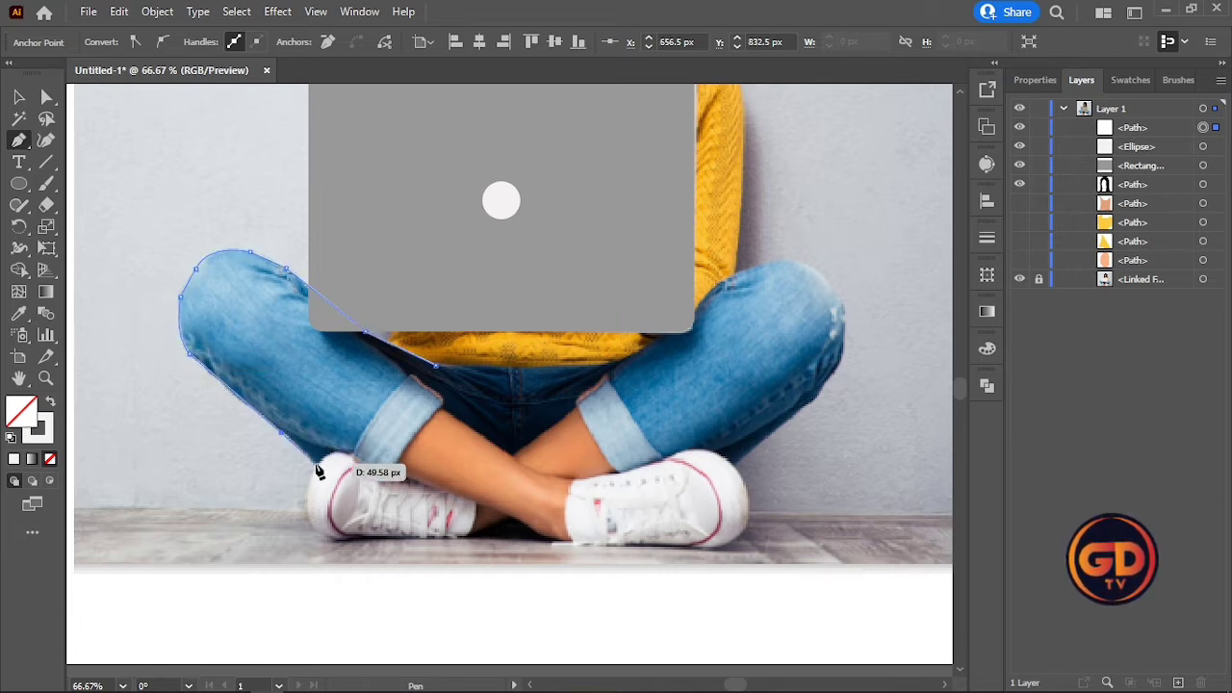
- Continue the left-hand leg outline over the shoe, along the cuff's upper edge and back to the laptop's lower edge
left_click(316, 466)
scroll(332, 469, "up", 2)
left_click_drag(380, 440, 427, 482)
left_click_drag(513, 261, 576, 226)
left_click(513, 260)
mouse_move(404, 162)
left_mouse_down()
mouse_move(388, 168)
mouse_move(405, 170)
left_mouse_up()
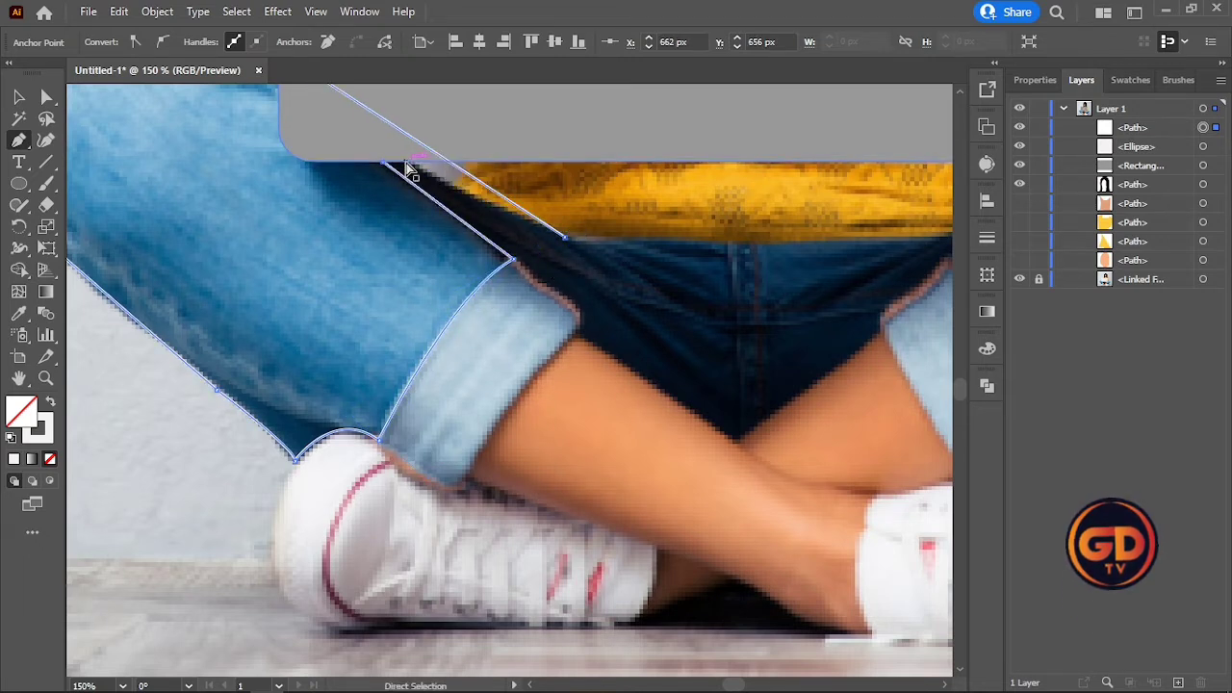
left_click(405, 161)
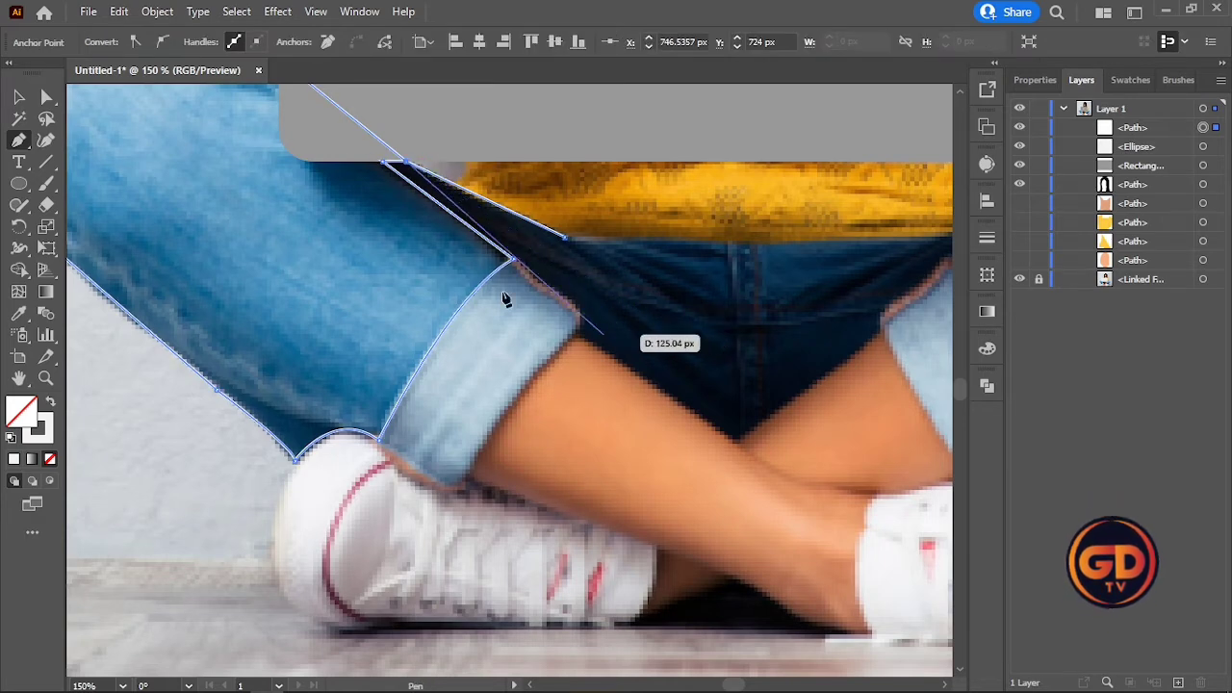
left_click(20, 97)
left_click(619, 344)
- Trace the right-hand jeans leg with the Pen tool from the laptop's lower edge, along the cuff's upper edge and over the shoe
scroll(521, 334, "up", 1)
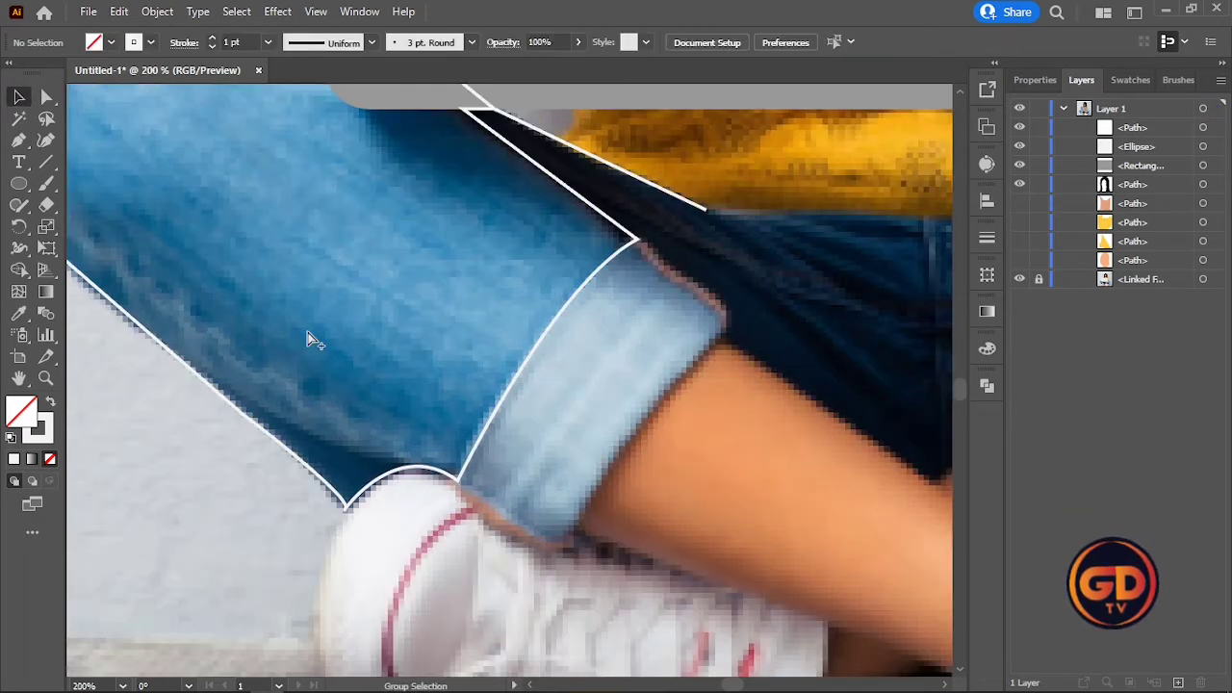
scroll(310, 339, "down", 2)
scroll(733, 351, "down", 1)
scroll(953, 292, "up", 1)
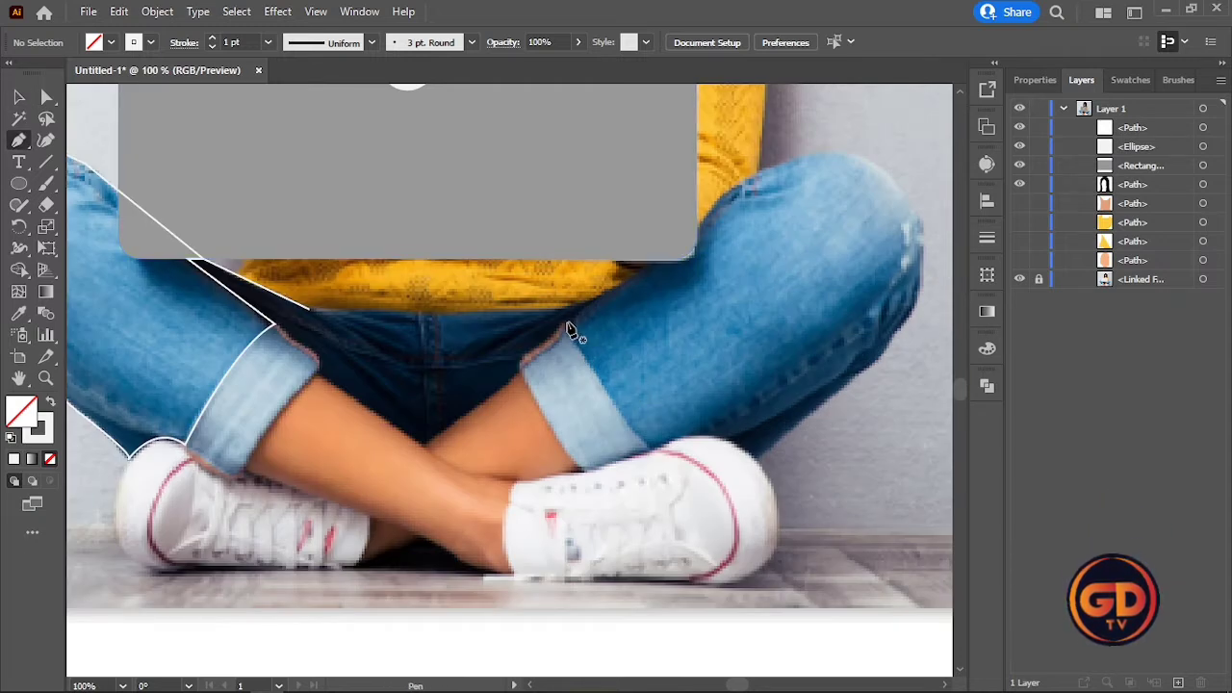
left_click(652, 262)
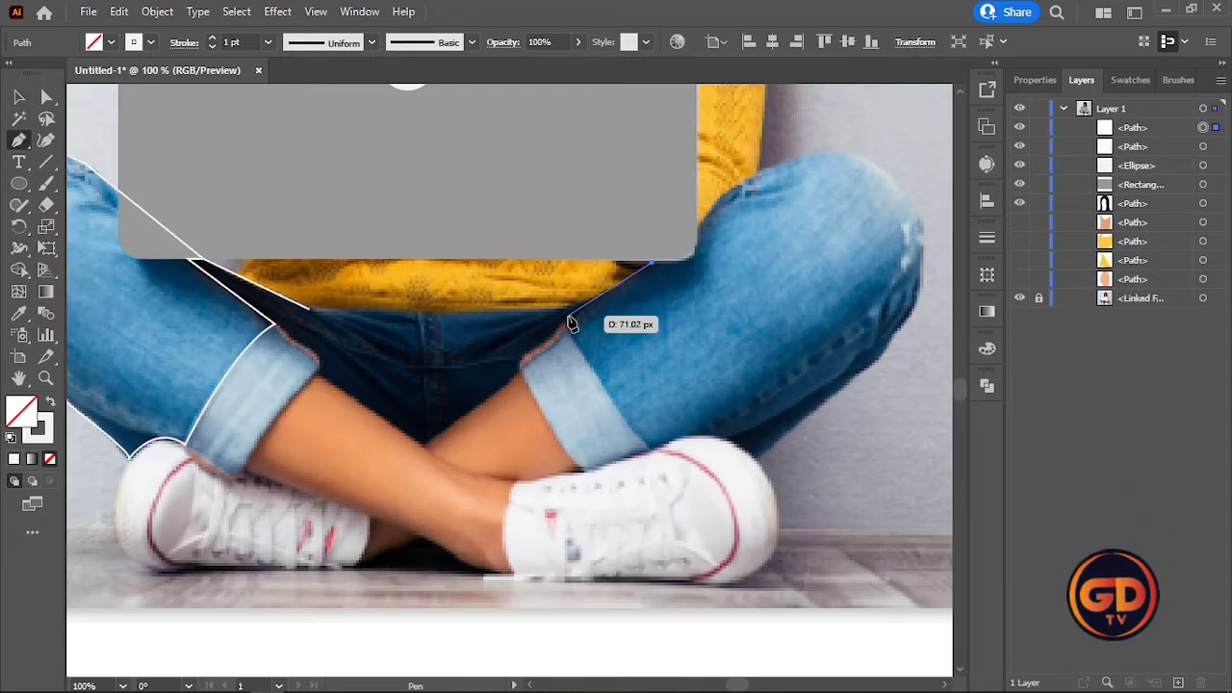
left_click(565, 330)
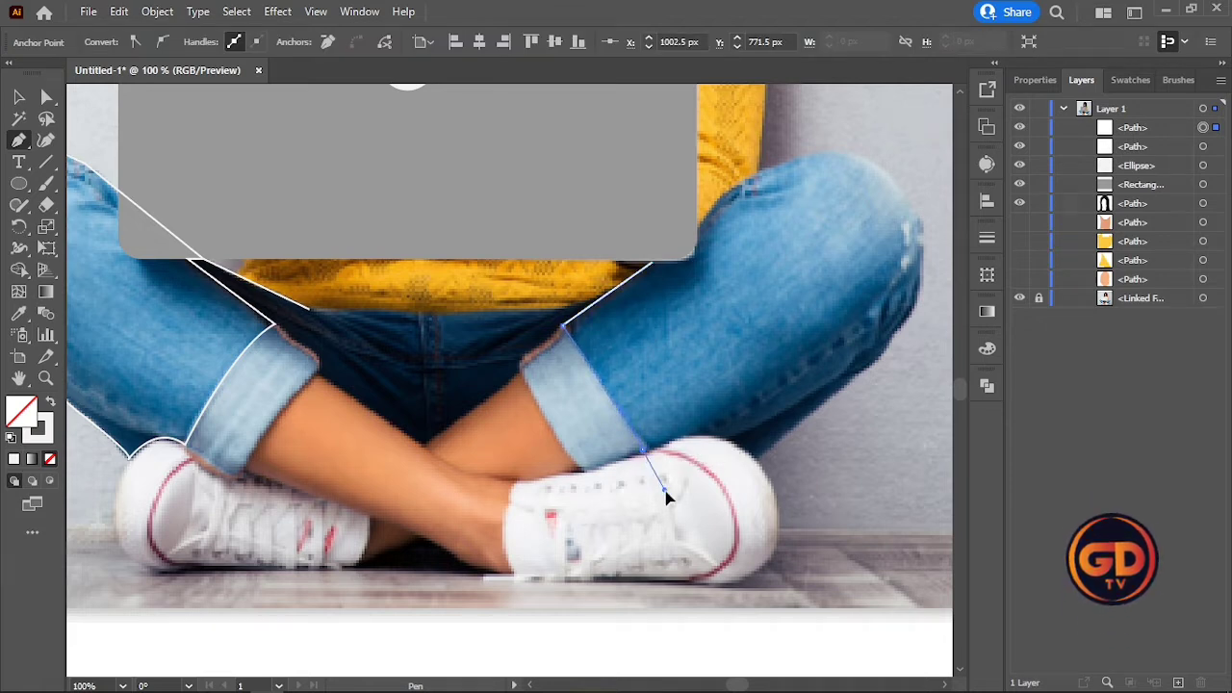
left_click(641, 450)
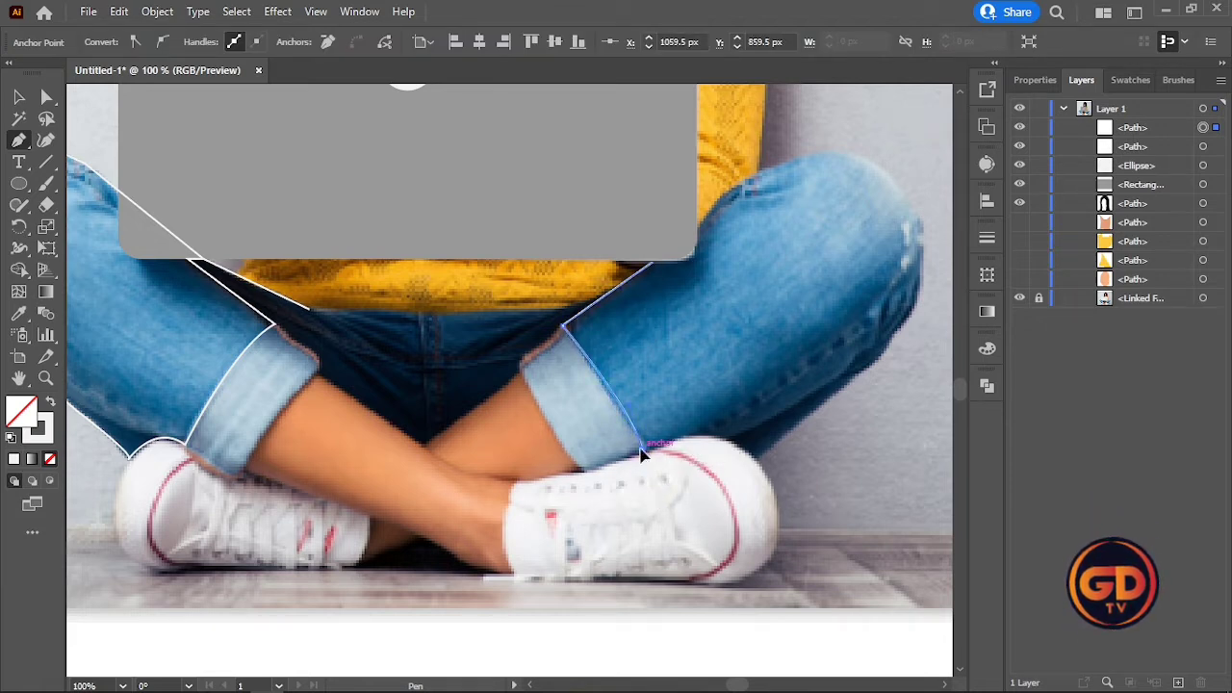
left_click(714, 441)
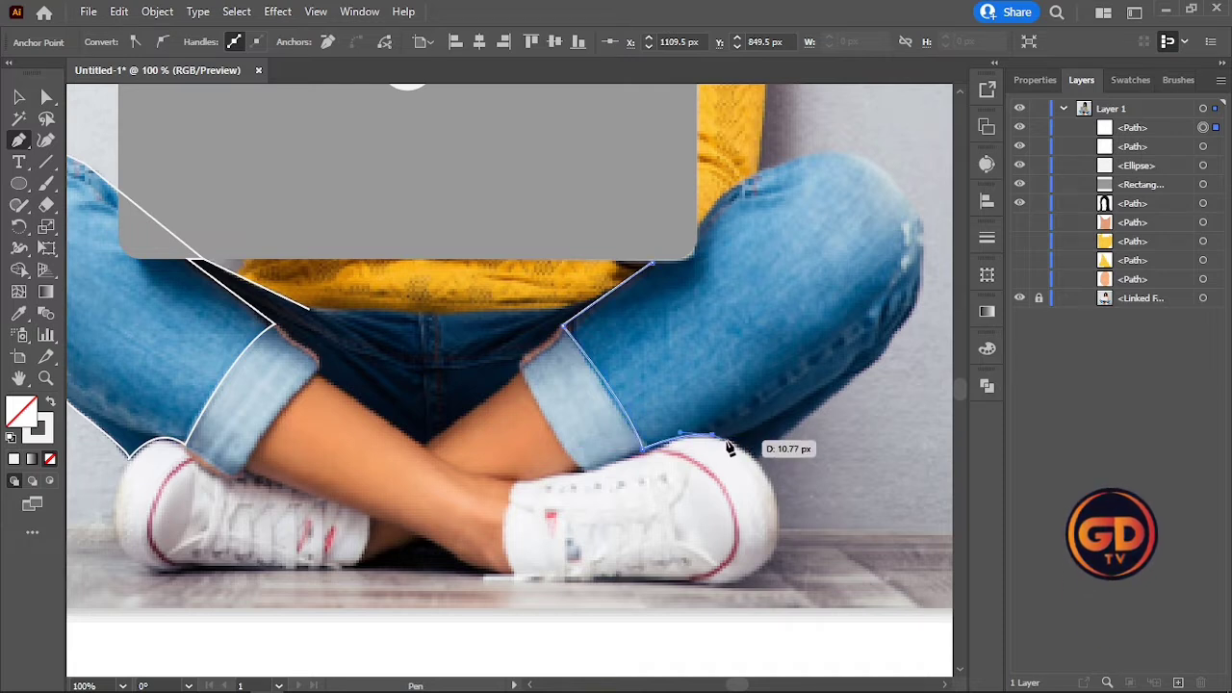
left_click(728, 442)
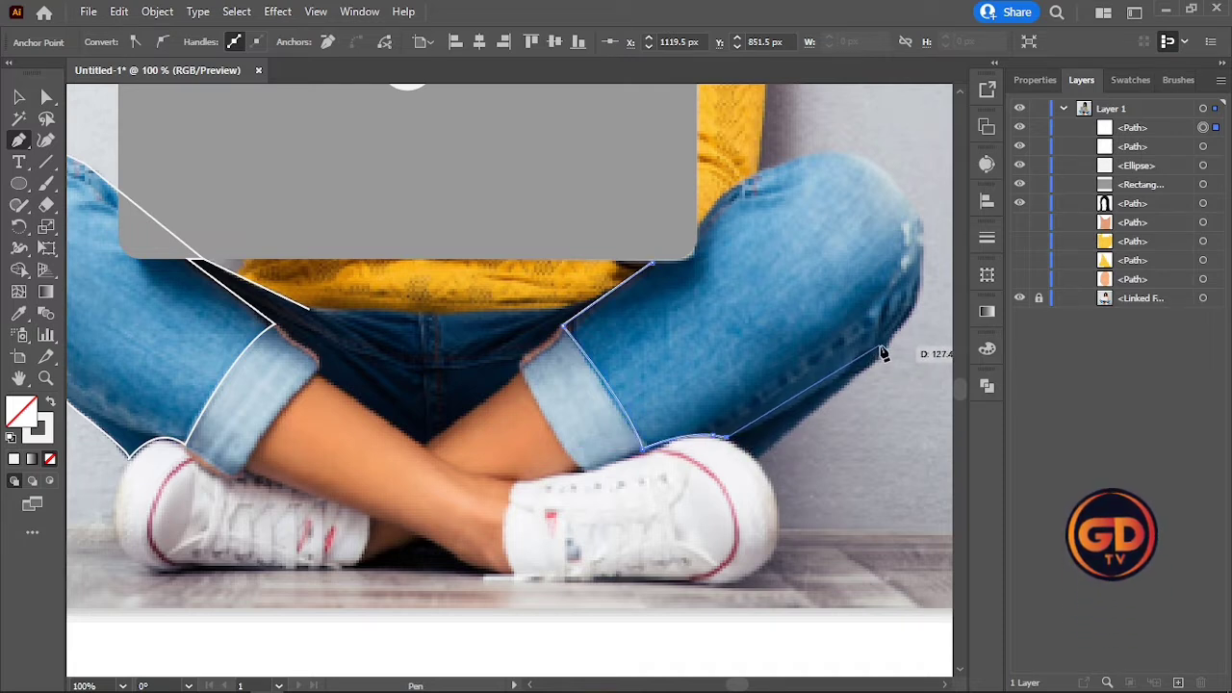
- Continue the right-hand leg outline up its outer edge, around the knee and back under the laptop's side
left_click(756, 463)
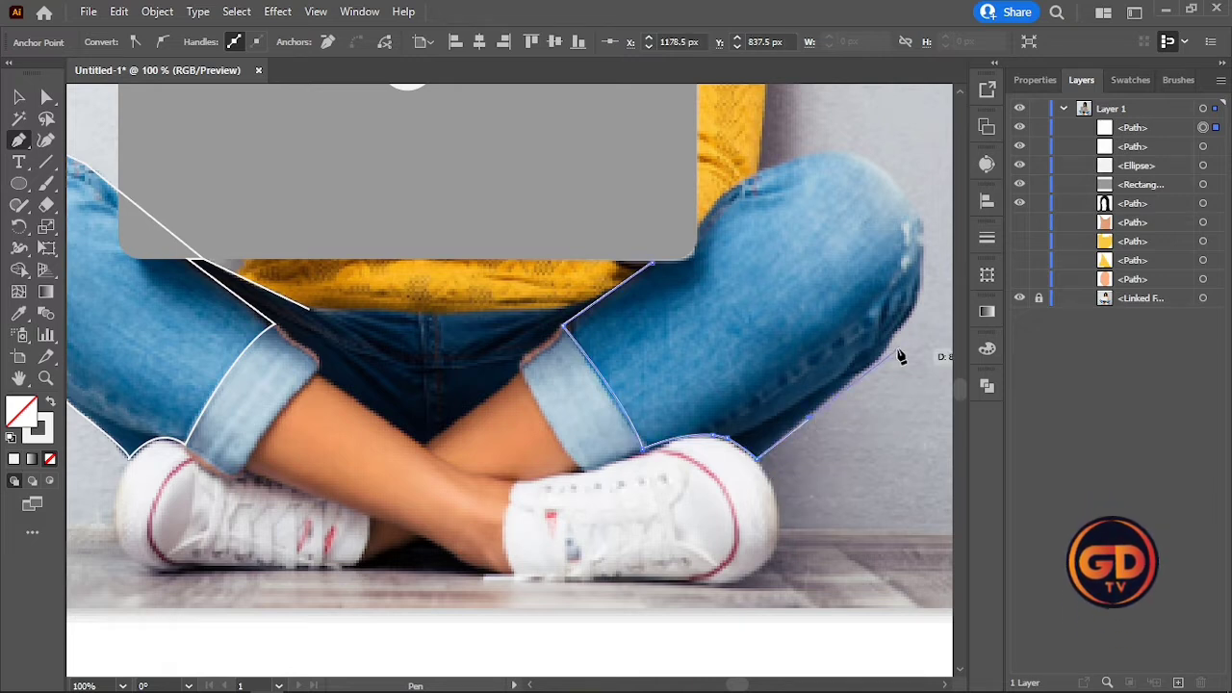
left_click(925, 282)
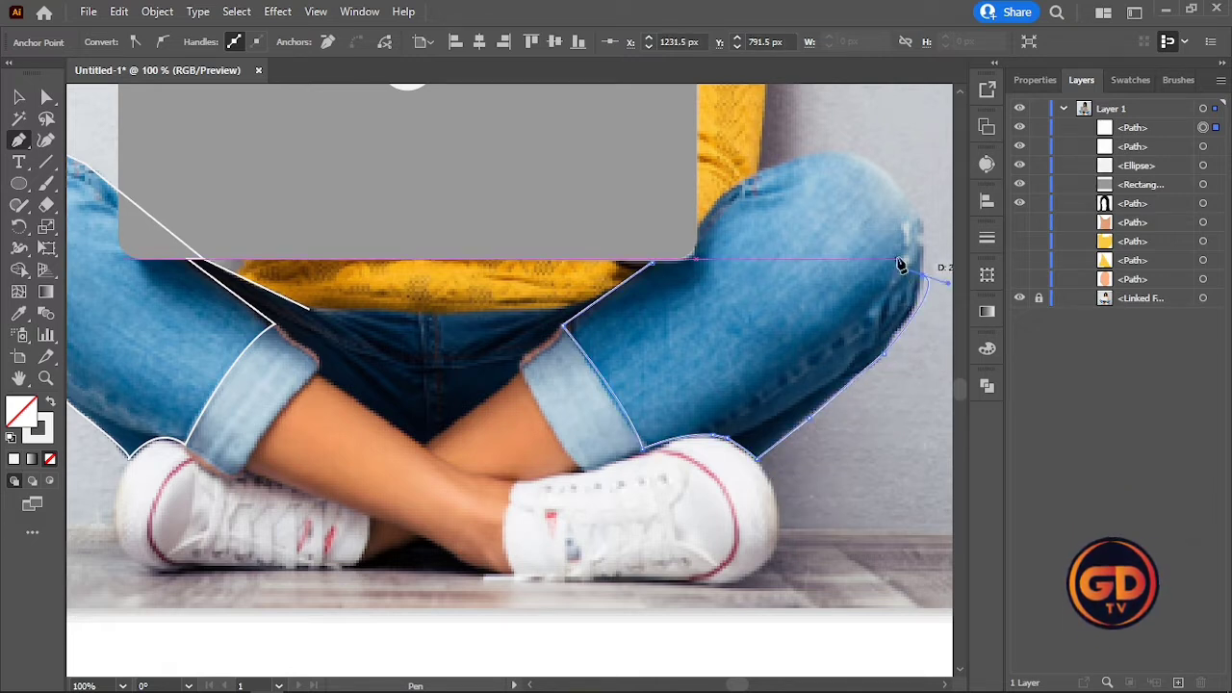
left_click_drag(923, 258, 927, 272)
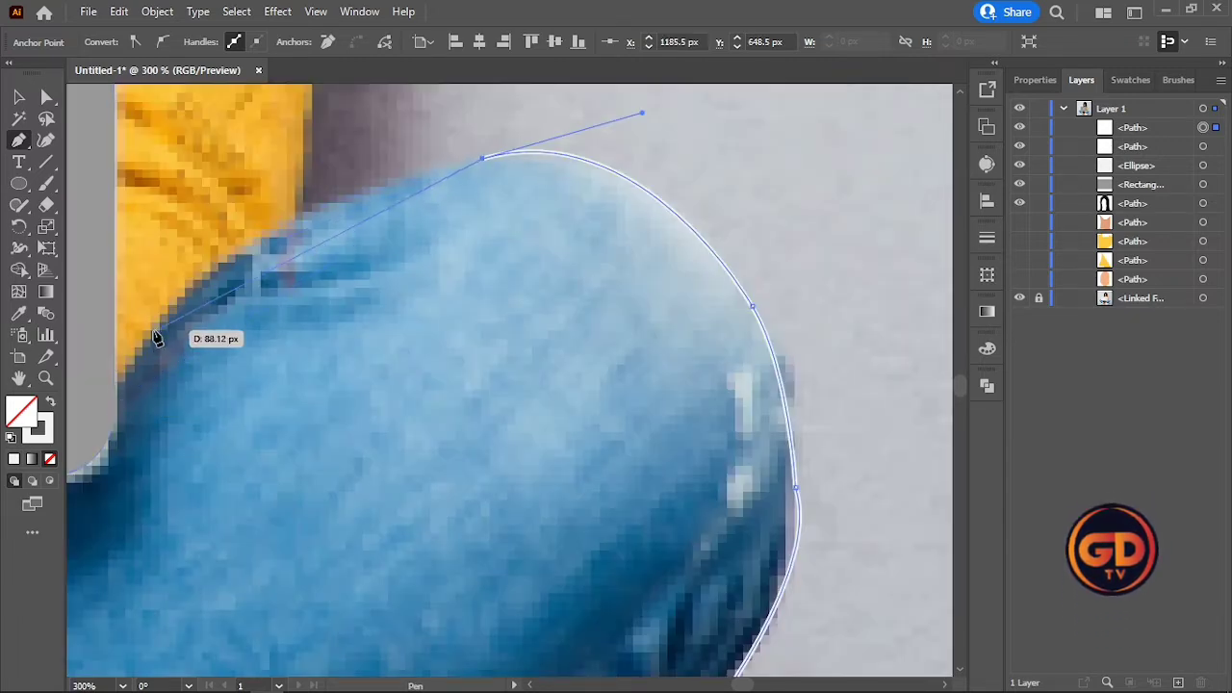
mouse_move(154, 333)
left_mouse_down()
mouse_move(77, 447)
mouse_move(234, 472)
mouse_move(468, 407)
mouse_move(349, 405)
mouse_move(222, 493)
left_mouse_up()
key("ctrl+0")
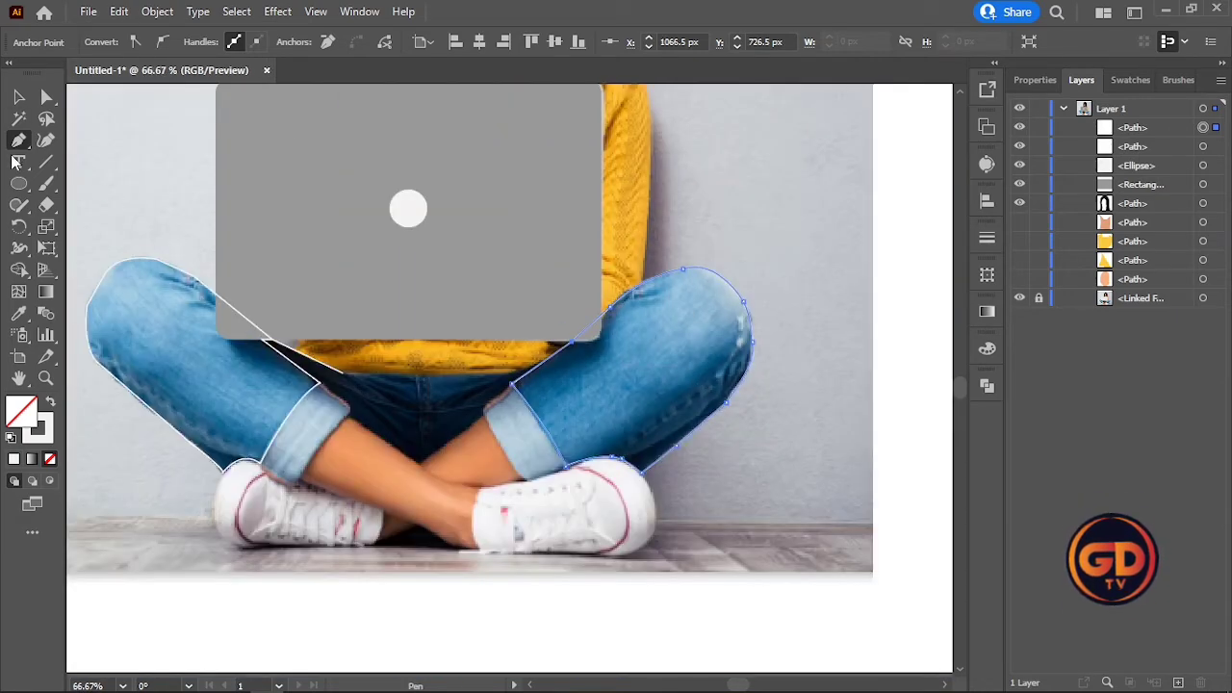
- Outline the left-hand jeans cuff along its sides and lower edge, and slightly round its two lower corners
key("ctrl+plus")
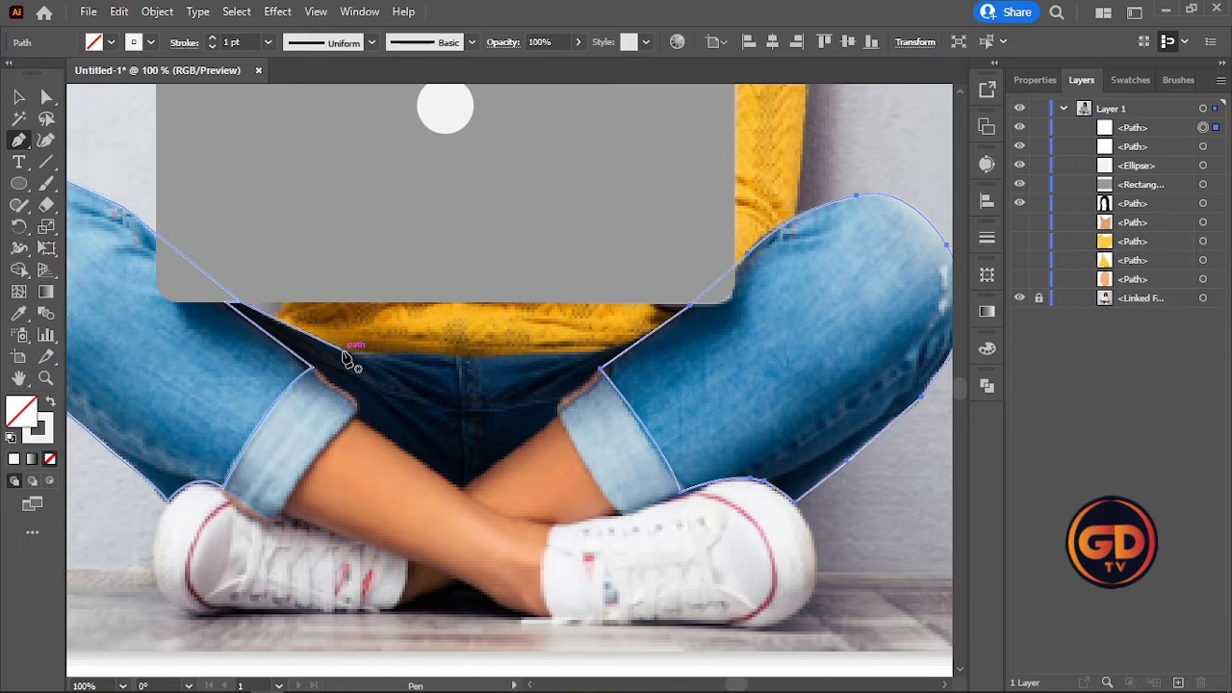
key("ctrl+plus")
left_click_drag(338, 362, 416, 421)
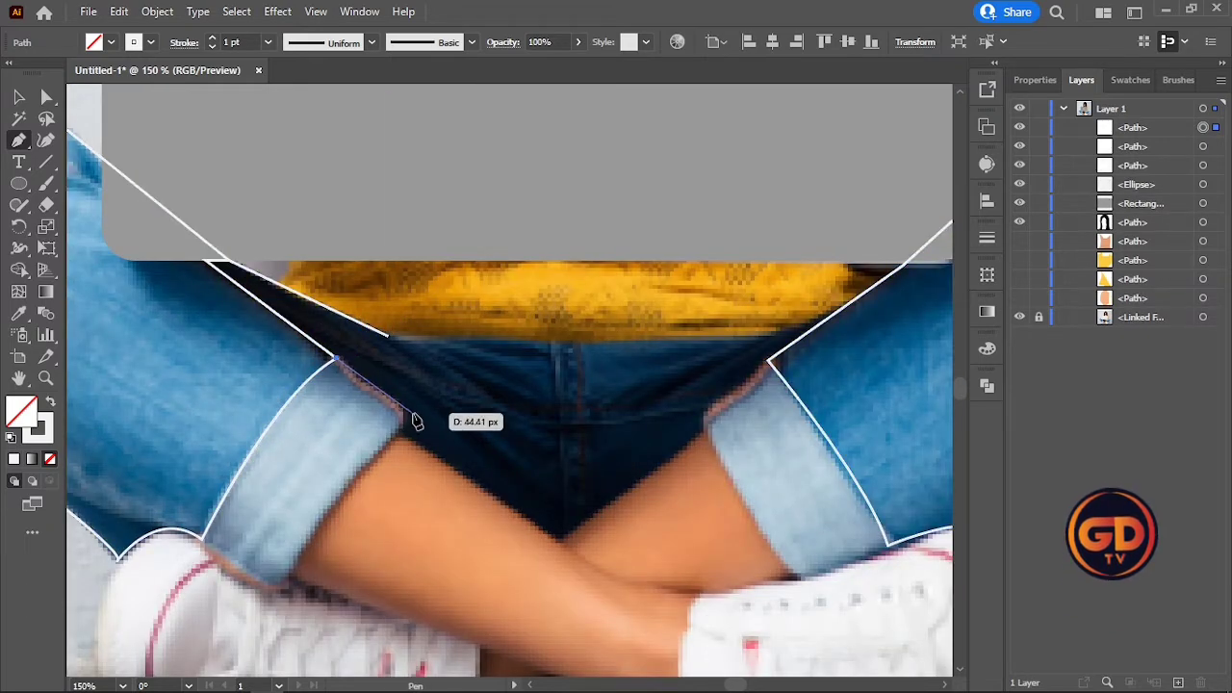
left_click(404, 424)
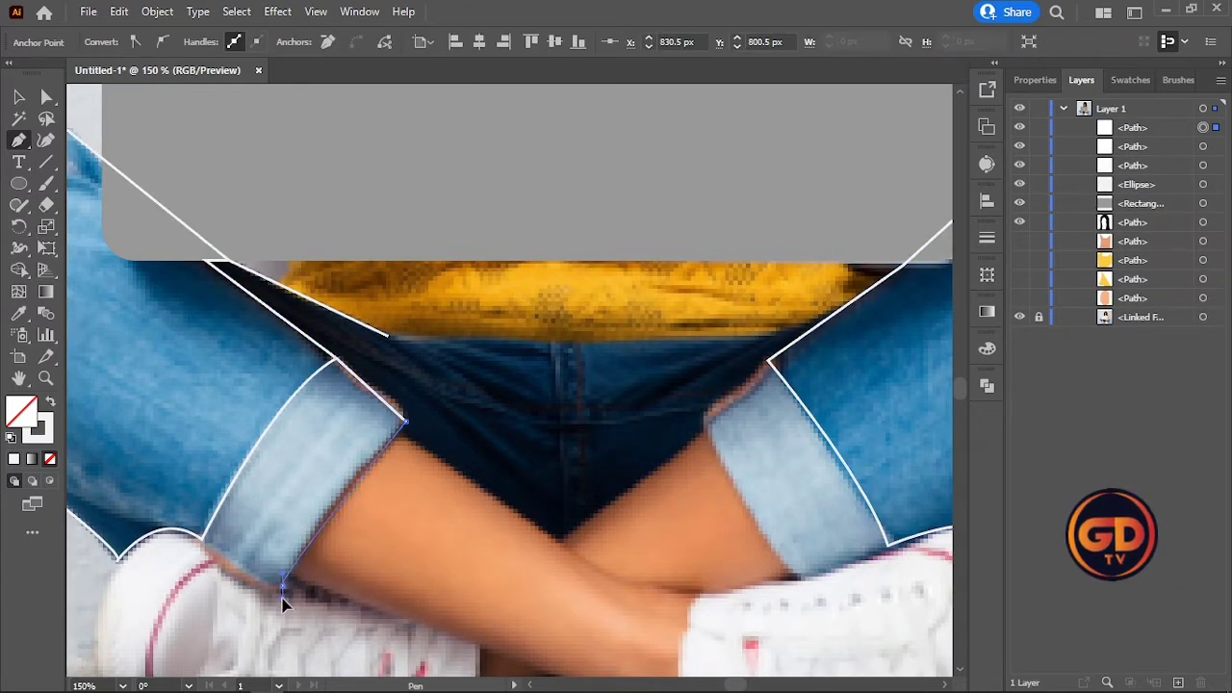
left_click(283, 589)
left_click(206, 545)
key("v")
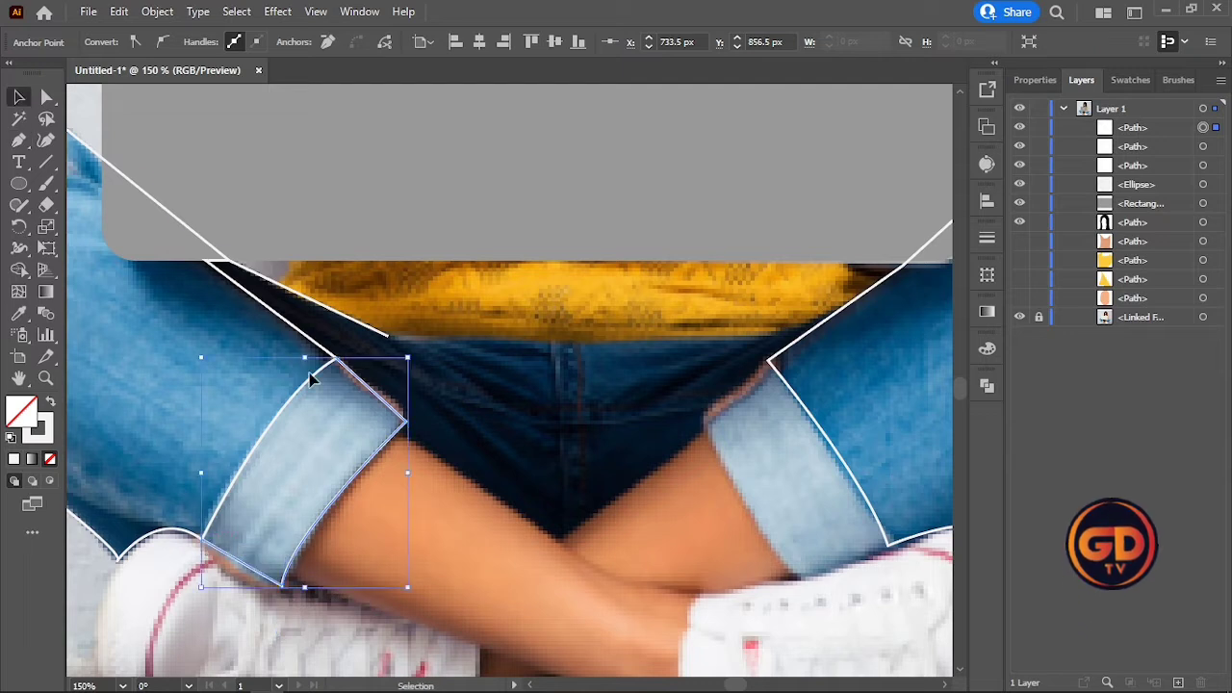
key("a")
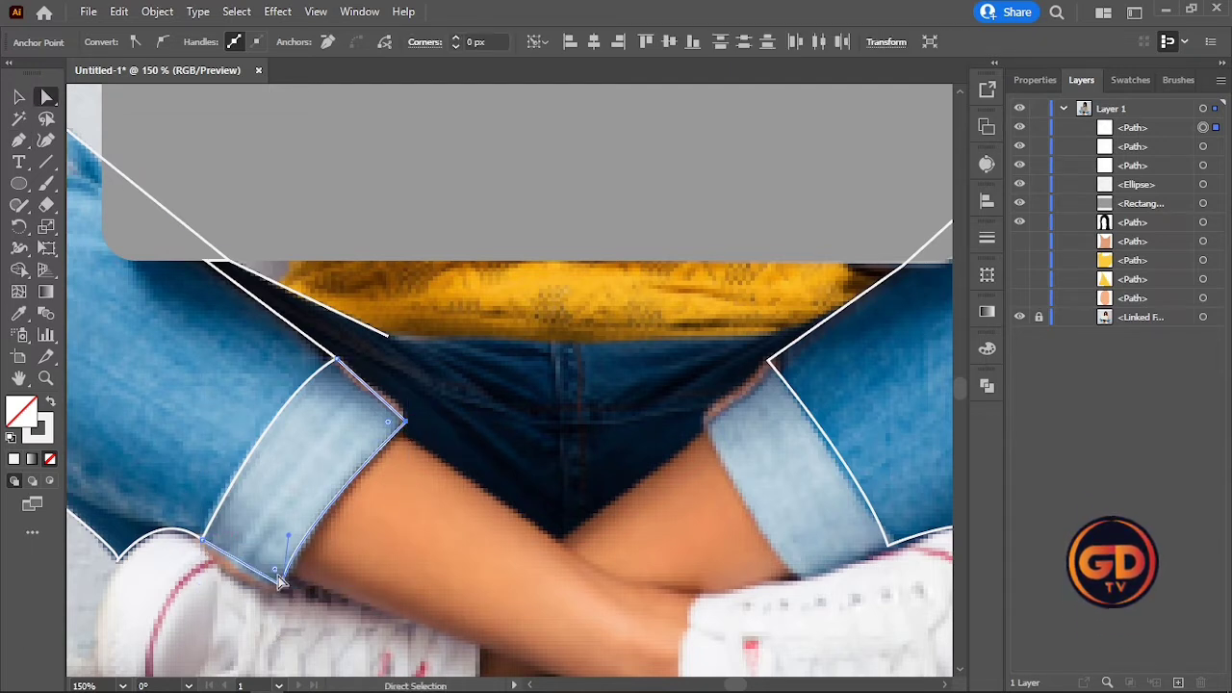
left_click_drag(283, 582, 276, 576)
- Outline the right-hand jeans cuff with the Pen tool from its inner top corner, around the ankle side and along the shoe
key("p")
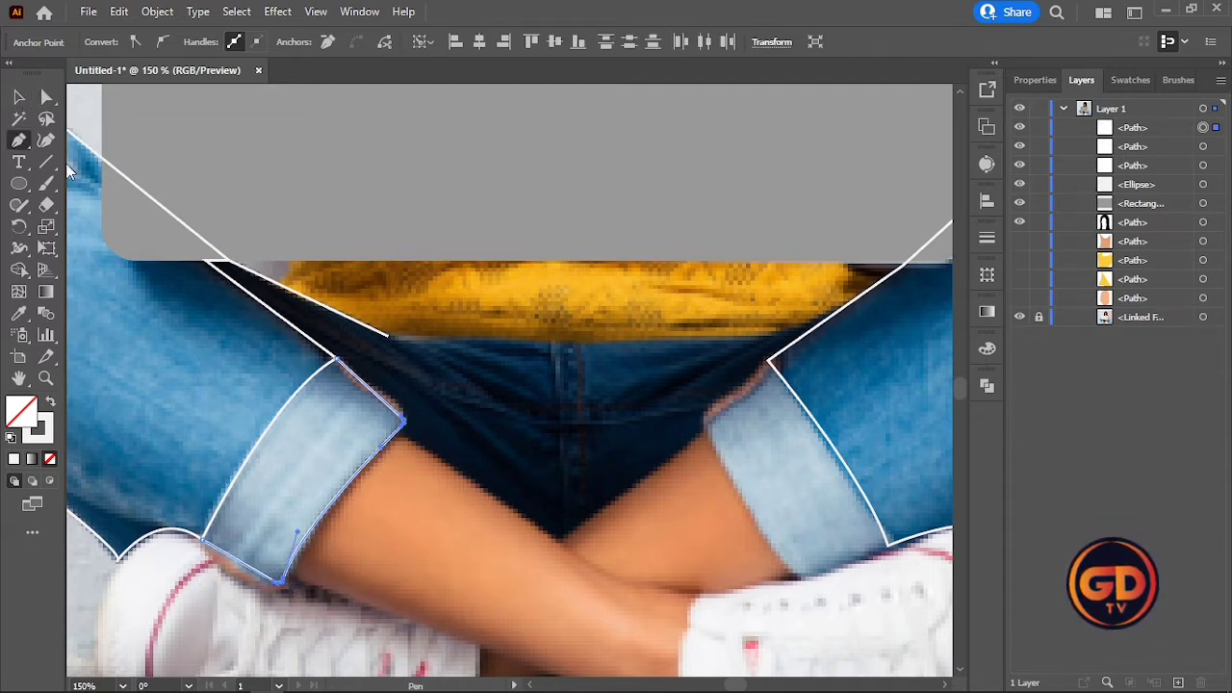
left_click(771, 364)
left_click(706, 412)
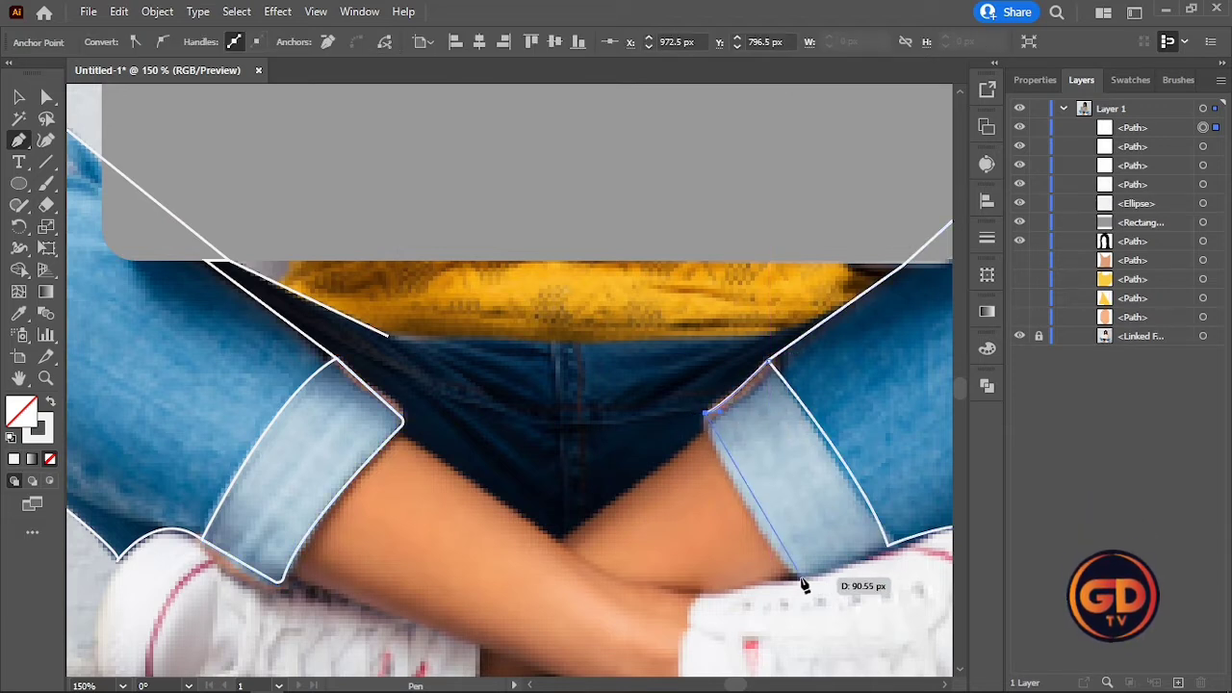
left_click_drag(842, 608, 841, 609)
left_click(803, 579)
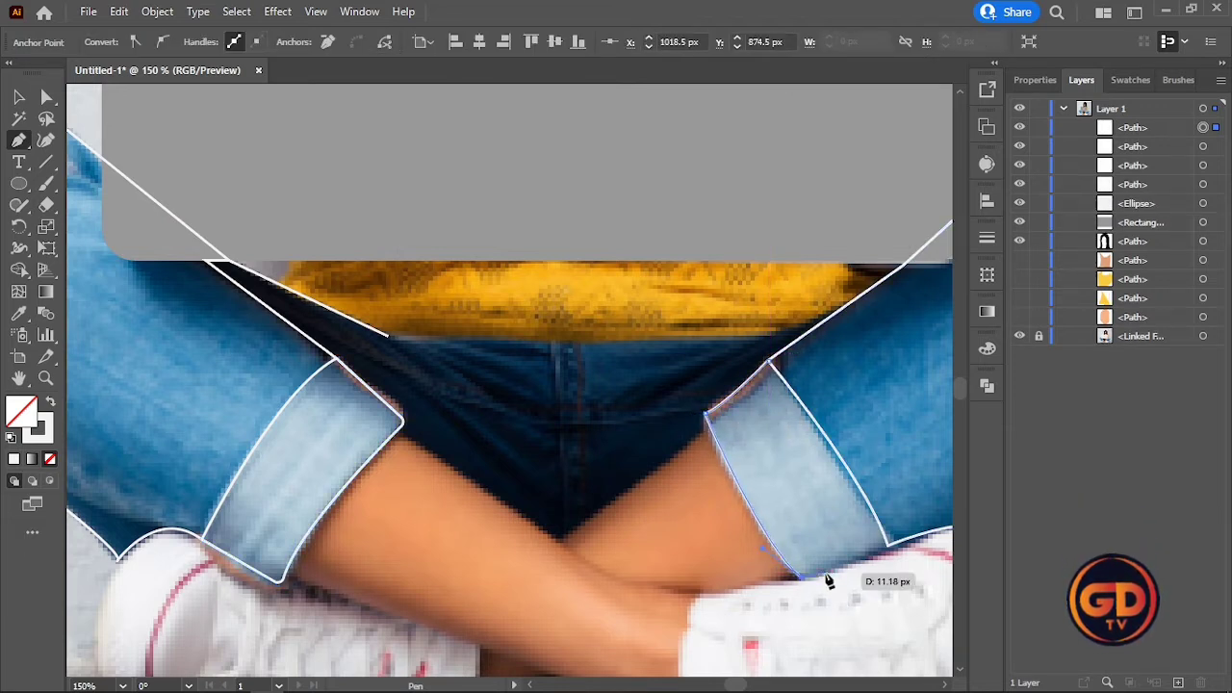
left_click(887, 545)
key("v")
left_click(609, 389)
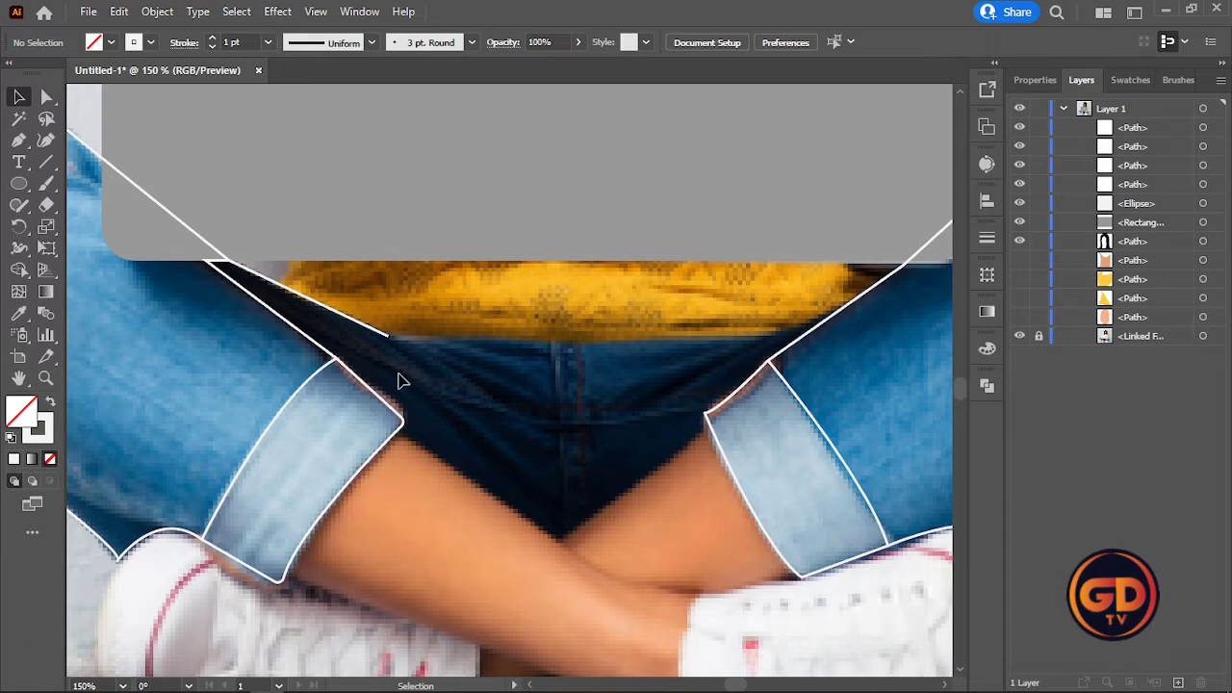
- Fill both jeans leg shapes with the denim blue #4590bb sampled from the photo
scroll(375, 366, "down", 2)
left_click(703, 260)
key("i")
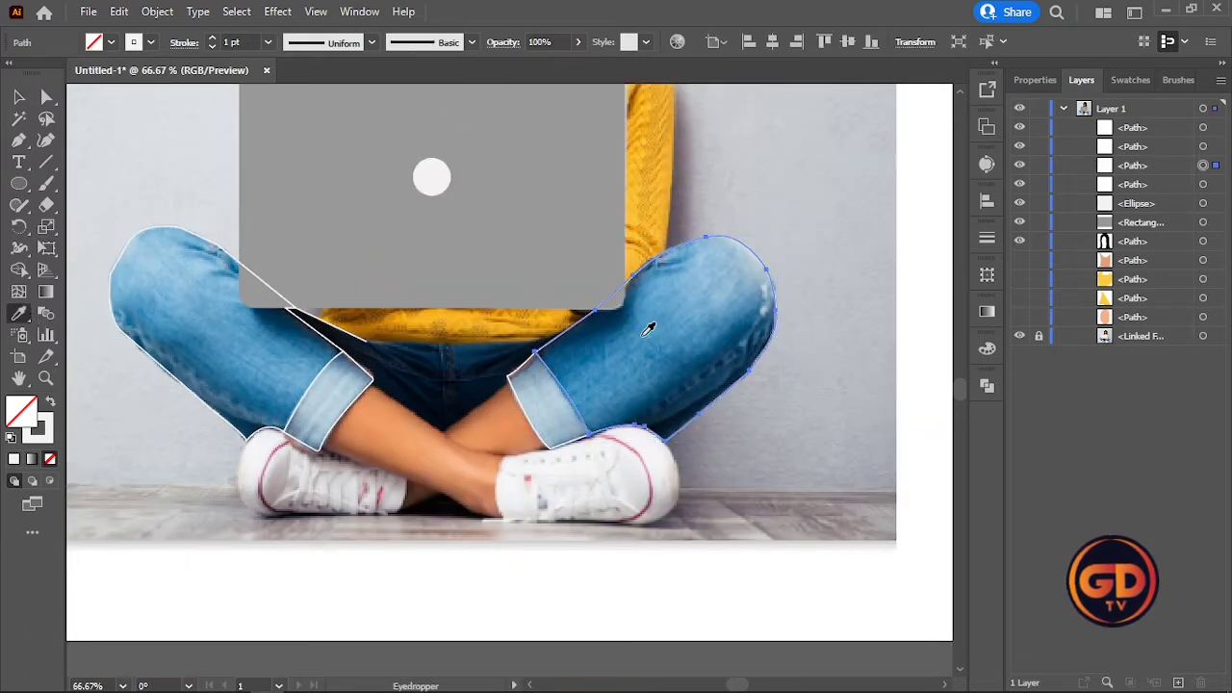
left_click(649, 327)
key("v")
left_click(183, 387)
left_click(13, 460)
- Fill both jeans cuffs with the light blue #bcd1df sampled from the photo, without a stroke
left_click(579, 408)
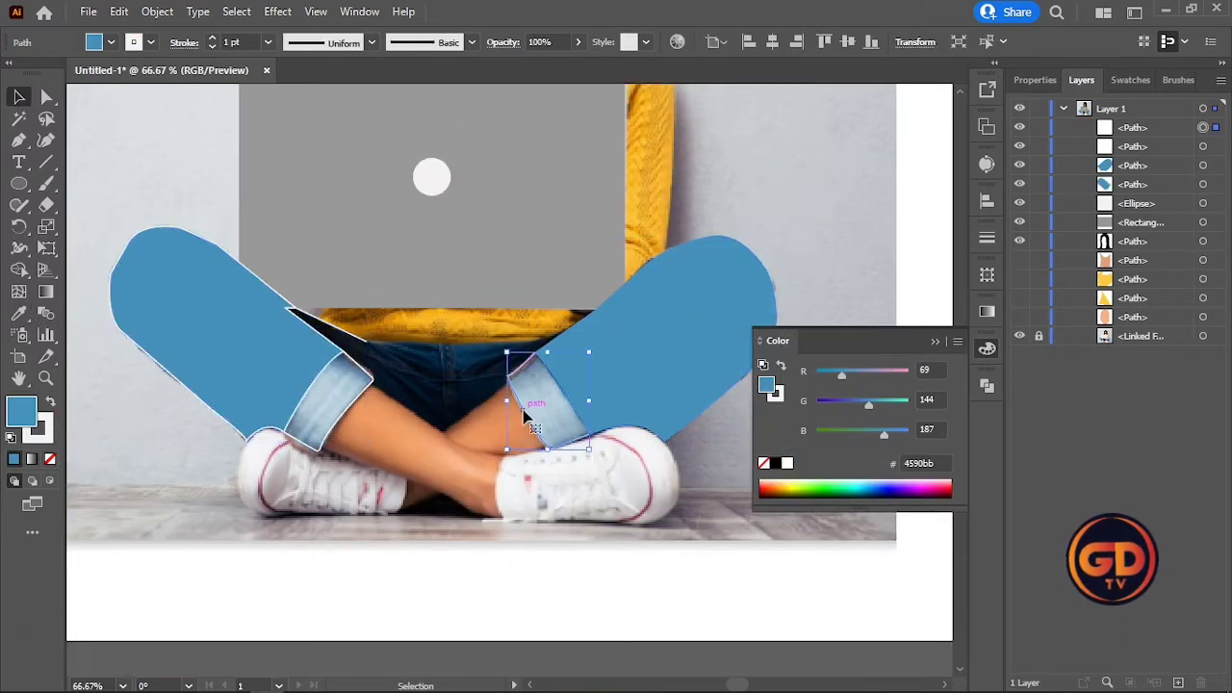
left_click(360, 407, "shift")
key("i")
left_click(339, 399)
left_click(19, 97)
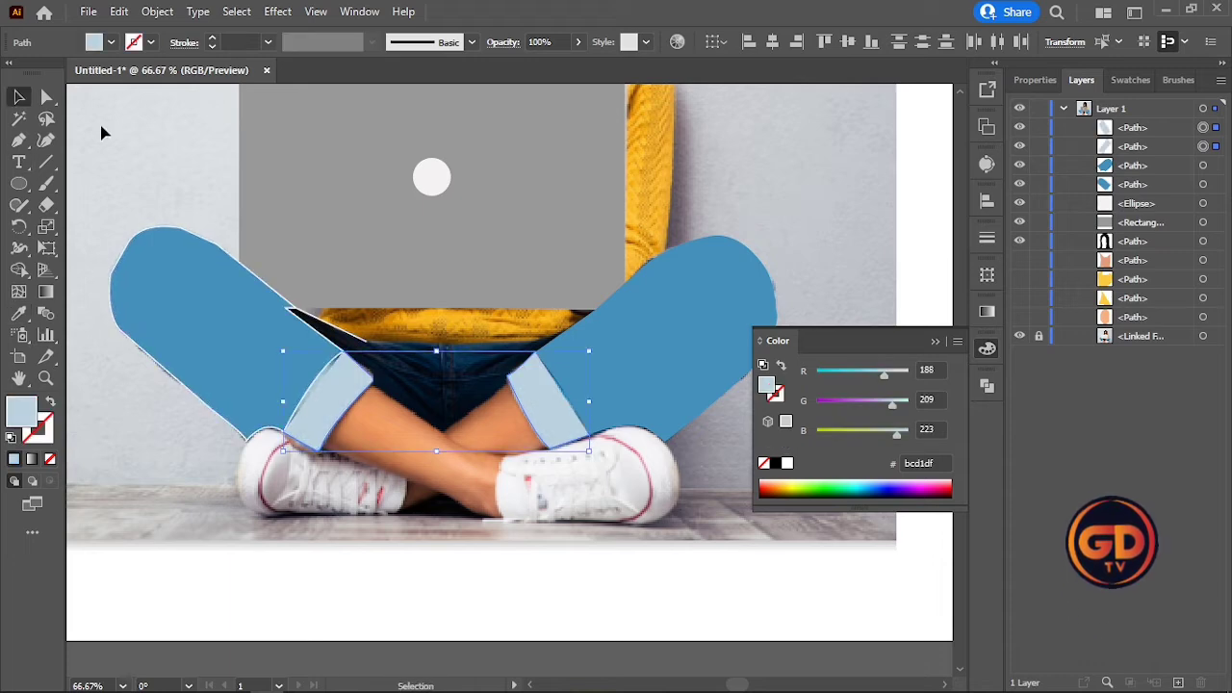
left_click(104, 133)
- Show the hidden face, neck and sweater paths again
scroll(281, 389, "up", 4)
scroll(399, 415, "down", 6)
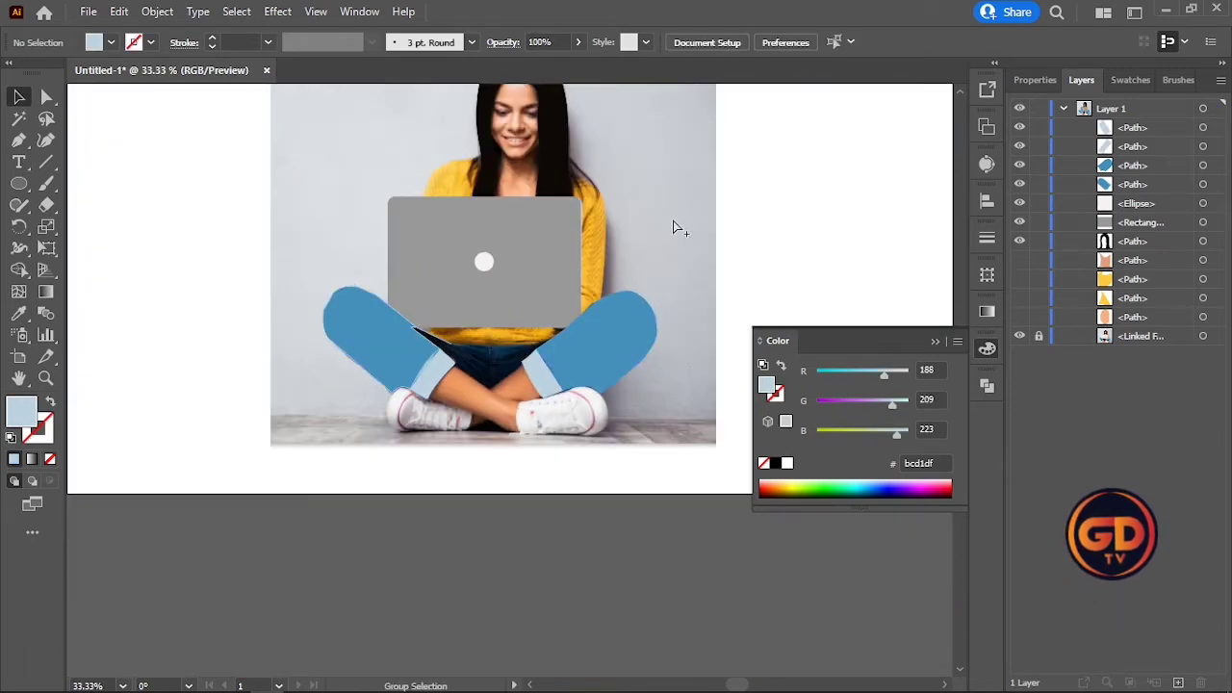
left_click(1020, 298)
left_click(1020, 317)
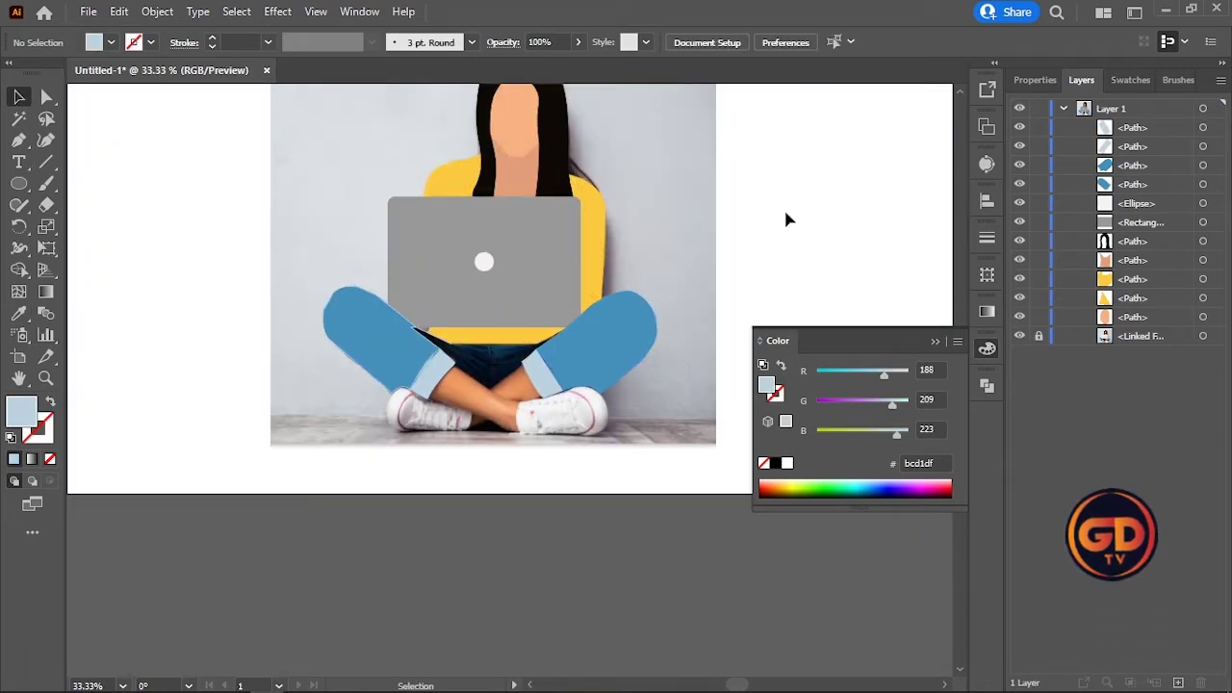
left_click_drag(784, 217, 305, 501)
scroll(493, 333, "up", 2)
key("shift+m")
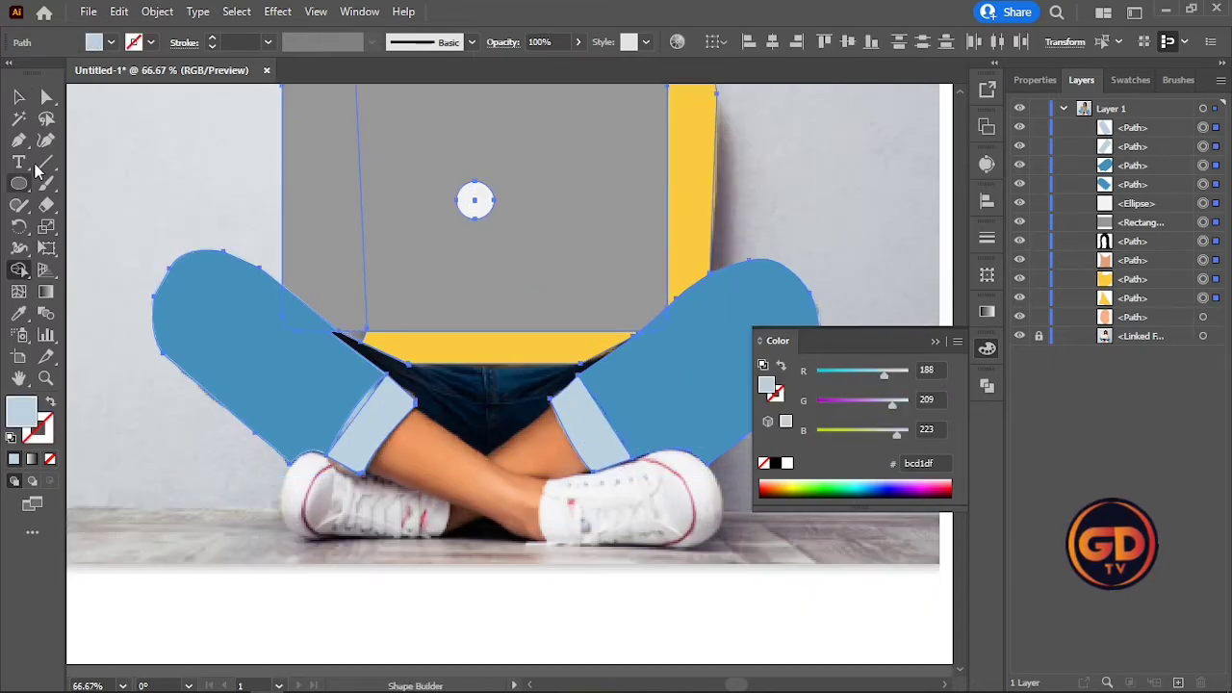
key("v")
left_click(99, 170)
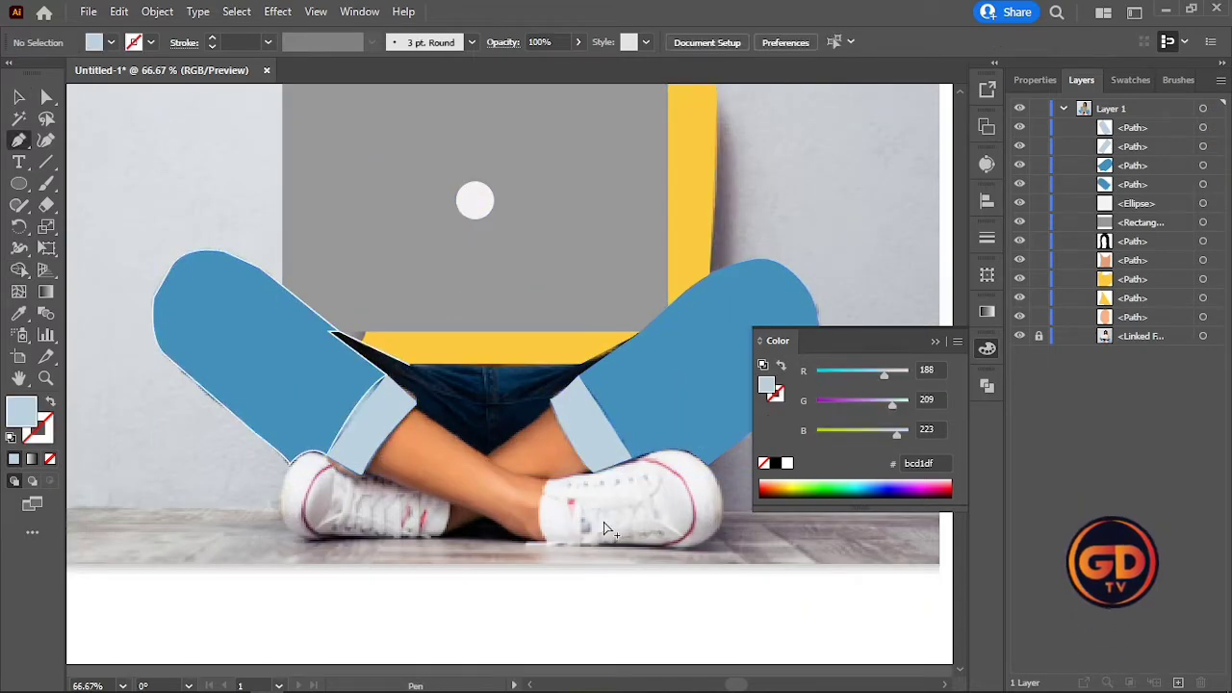
- Trace the bare crossed legs from the right-hand cuff along their upper edges, beneath the left-hand cuff and along the lower edge towards the ankle
scroll(607, 528, "up", 2)
left_click(485, 255)
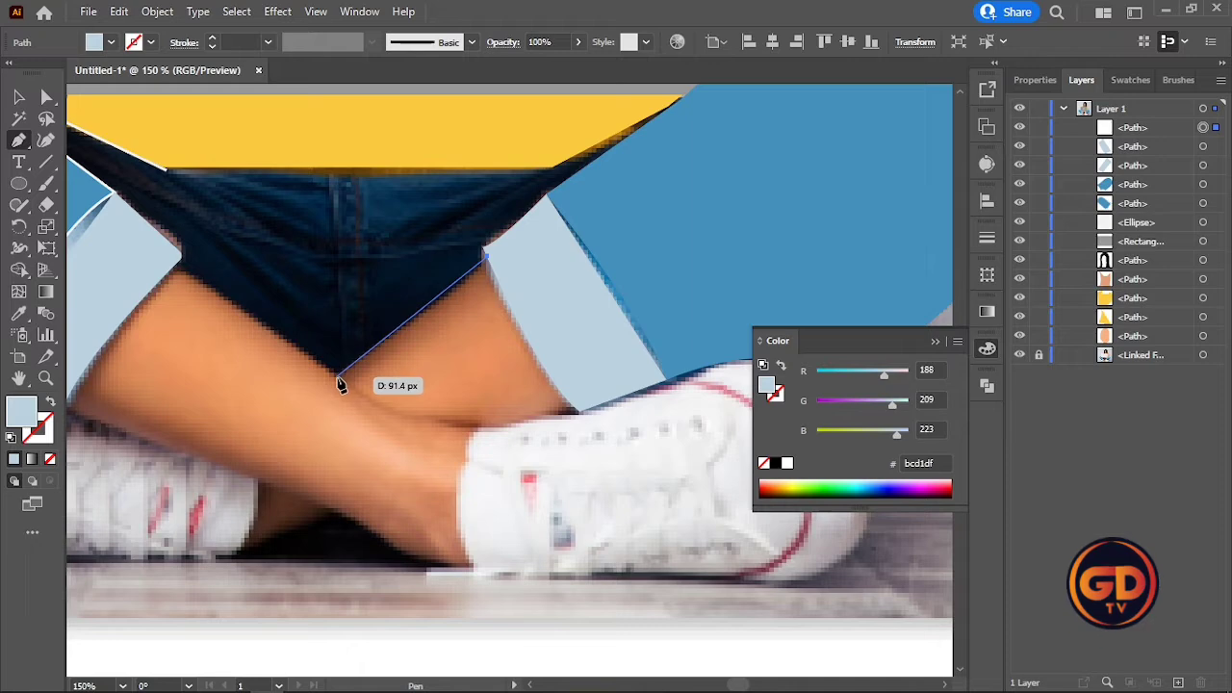
left_click(338, 383)
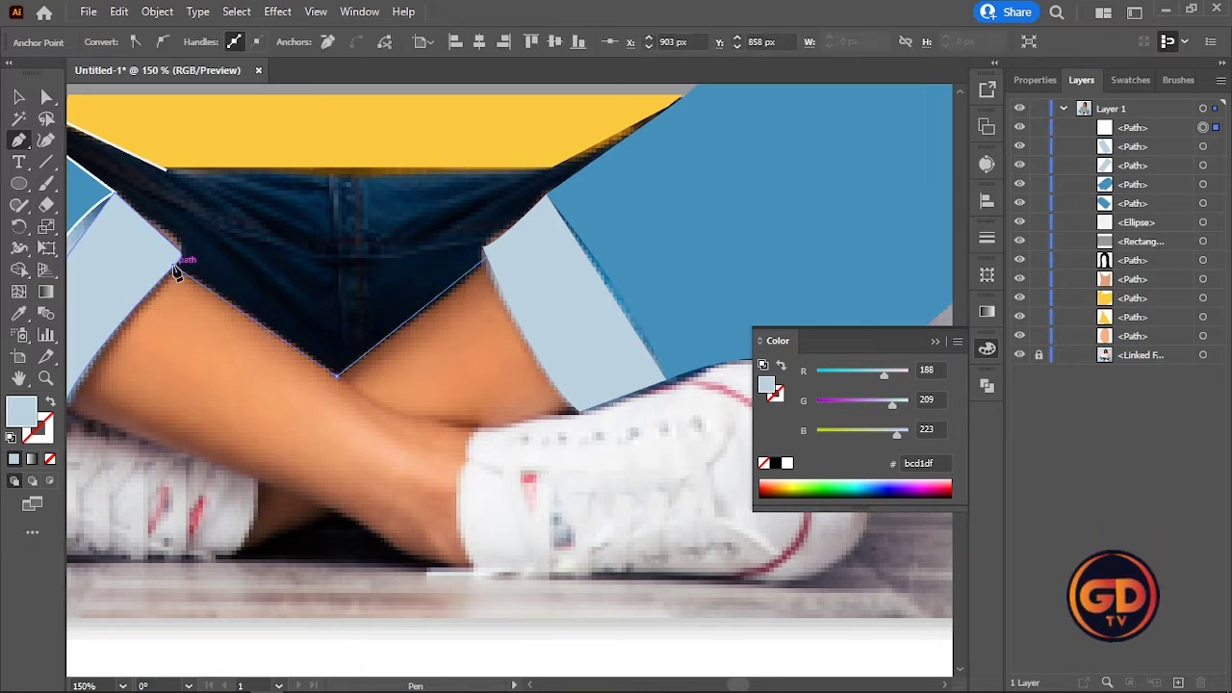
left_click(175, 266)
scroll(169, 339, "down", 2)
scroll(177, 366, "up", 2)
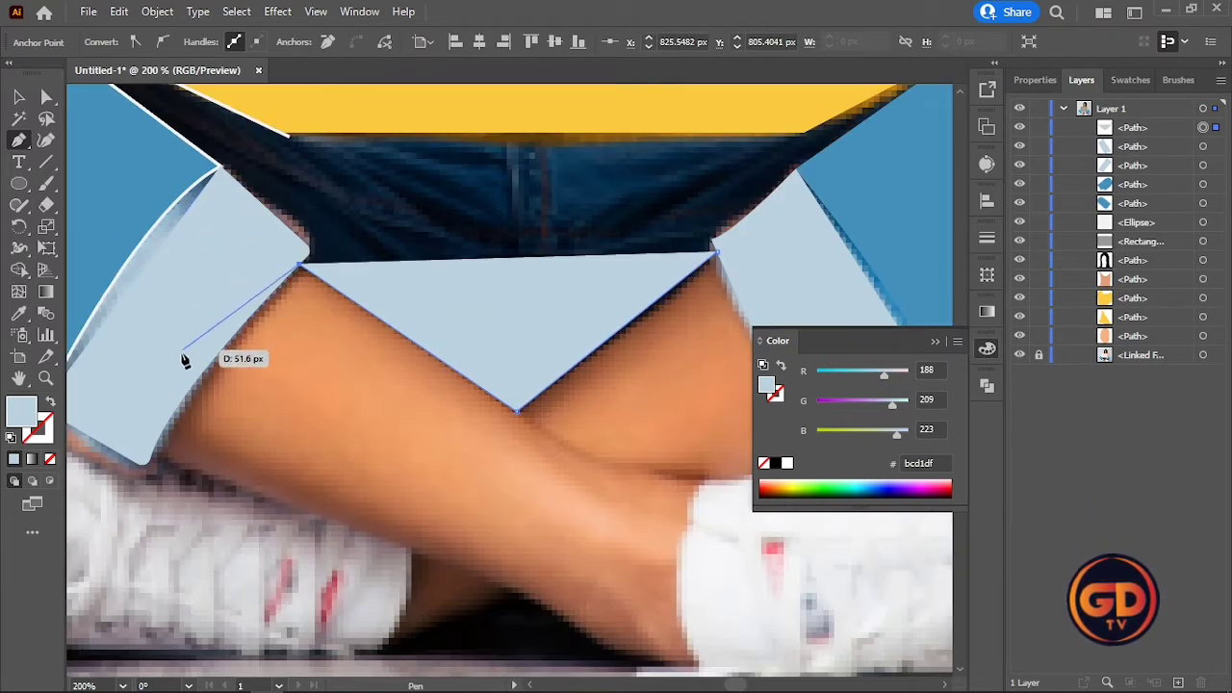
left_click(139, 449)
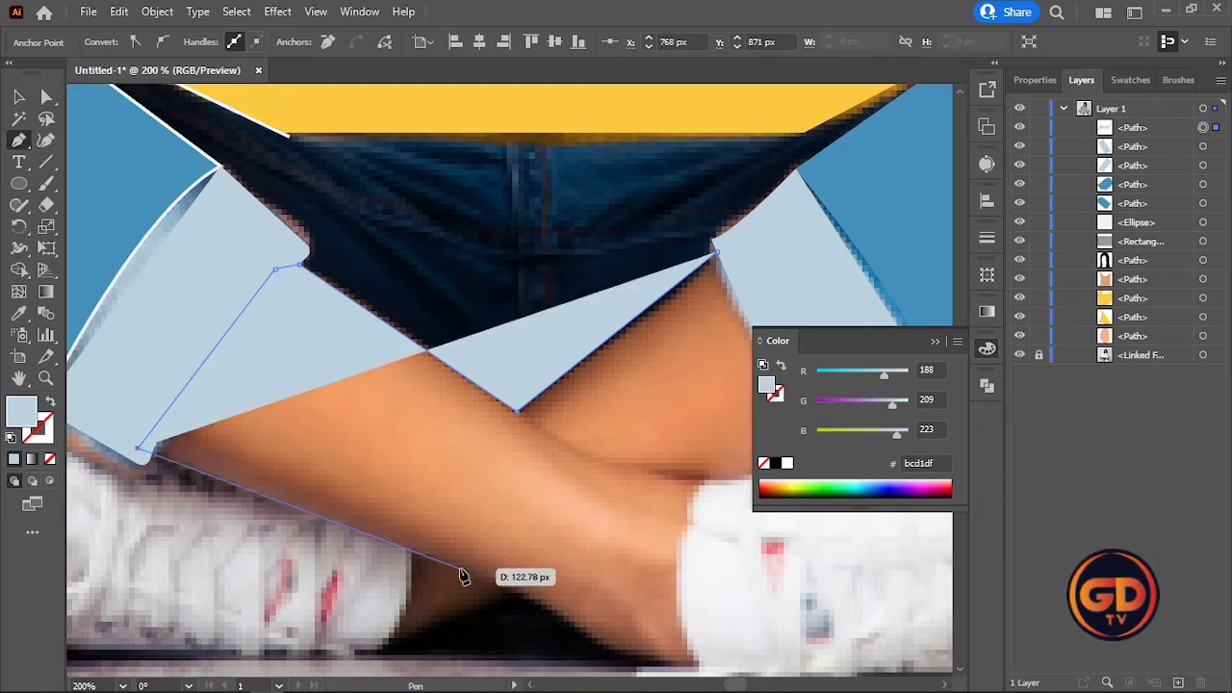
left_click(520, 587)
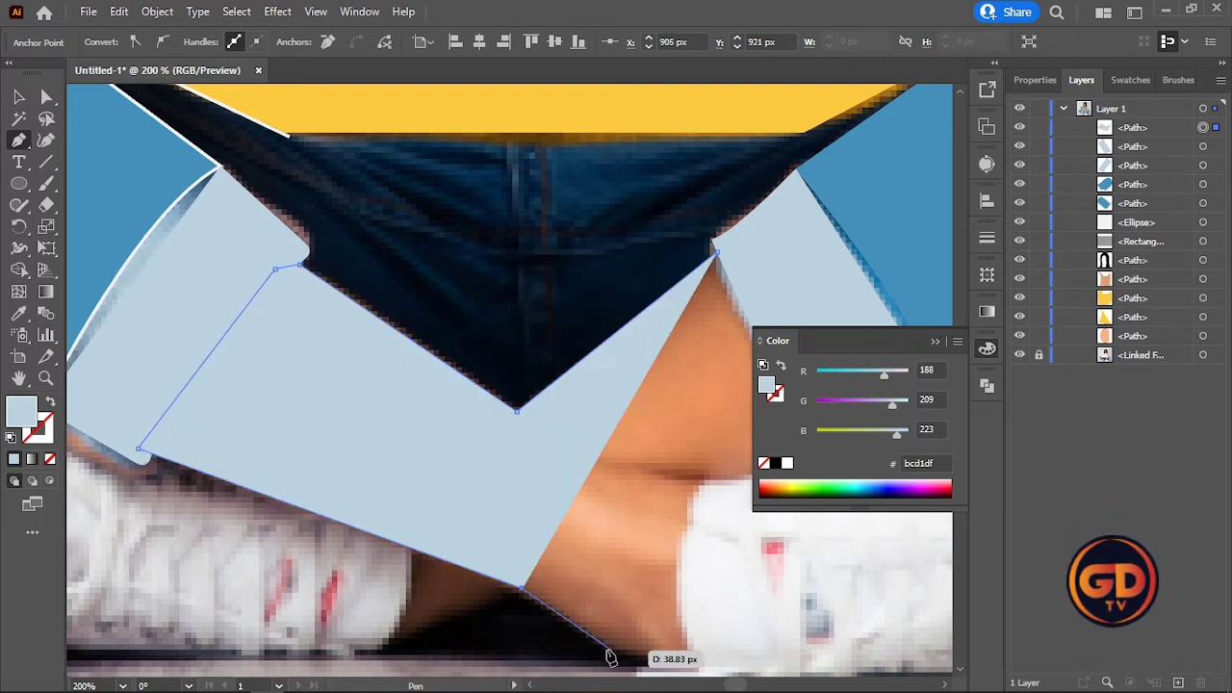
left_click(614, 651)
- Swap the bare-leg path's fill and stroke, and continue it around the ankle and along the shoe's upper edge to the right-hand cuff
key("shift+x")
left_click(694, 667)
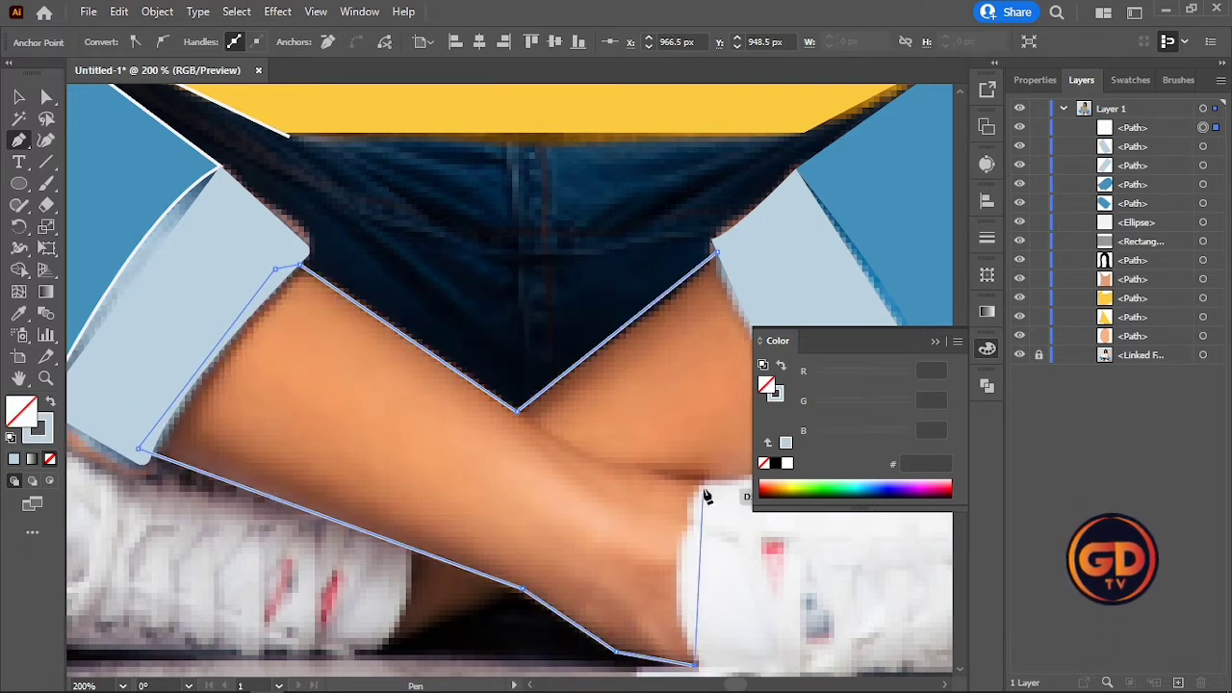
left_click_drag(701, 479, 760, 486)
left_click_drag(761, 390, 748, 386)
left_click(935, 342)
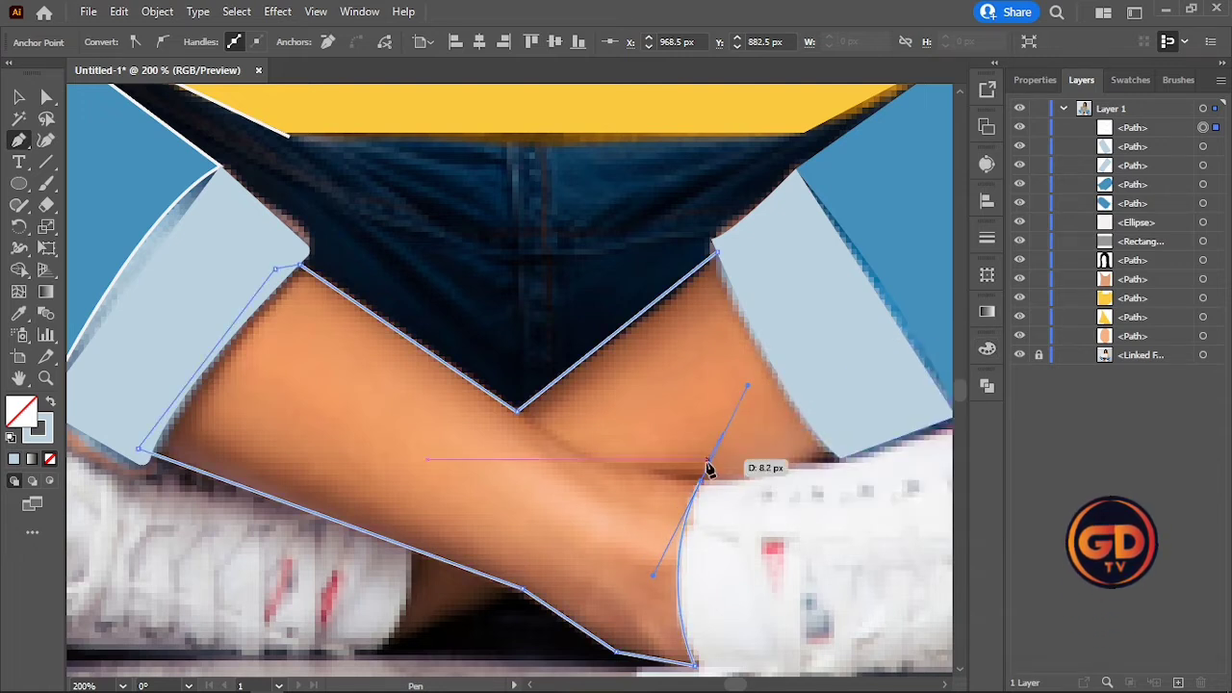
left_click(836, 453)
left_click(18, 98)
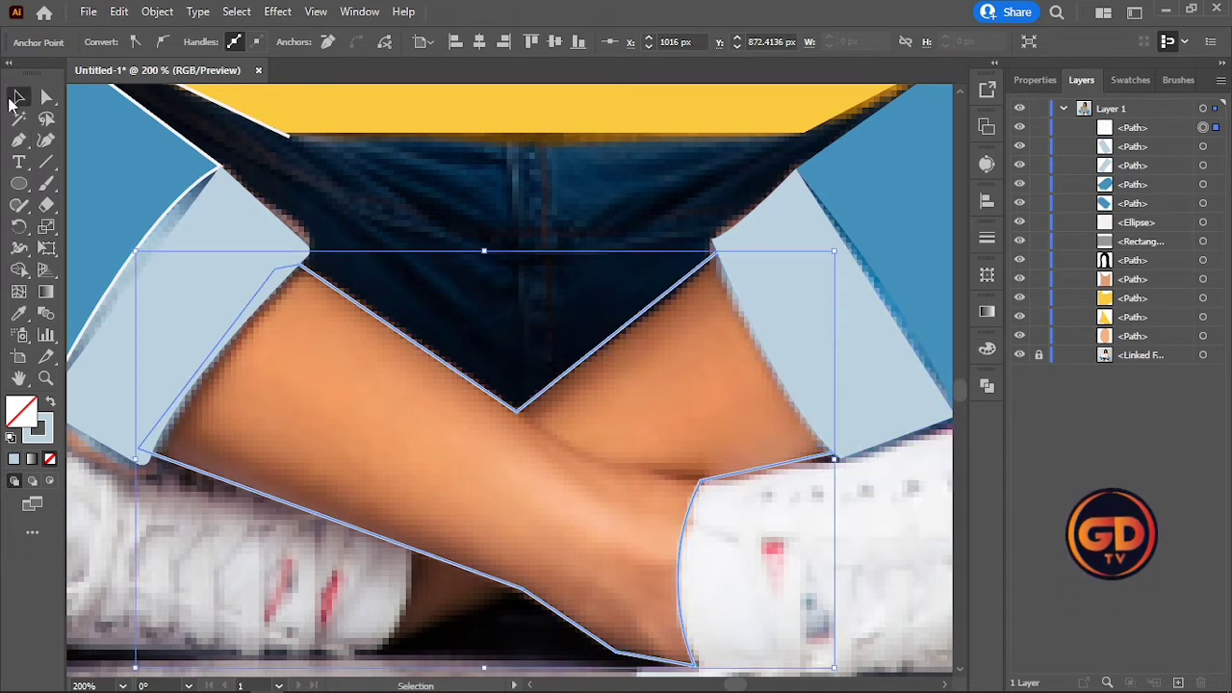
- Draw a curved crease line from the low point between the legs to the right-hand shoe's upper corner, separating the crossed legs
left_click(444, 199)
left_click(19, 140)
left_click(518, 411)
left_click_drag(701, 480, 790, 474)
left_click(18, 97)
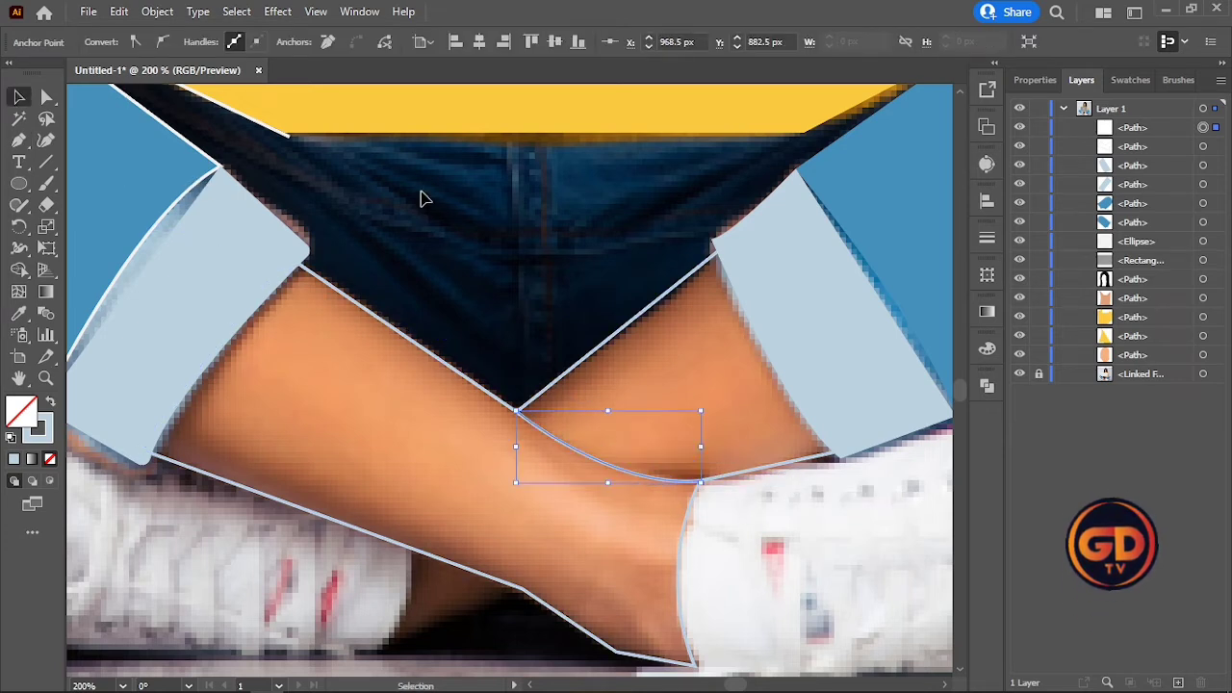
- Trace the small piece of leg visible between the left-hand shoe and the lower edge of the crossing leg
left_click(18, 139)
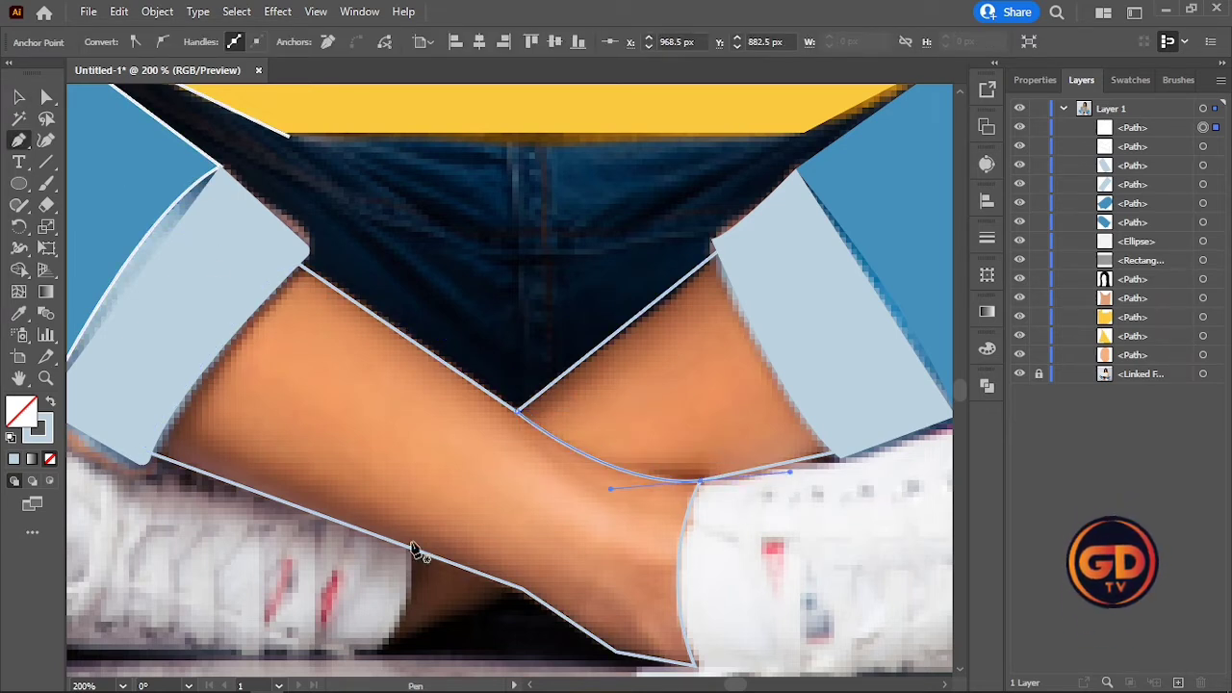
left_click(411, 551)
left_click_drag(348, 659, 349, 659)
left_click(379, 649)
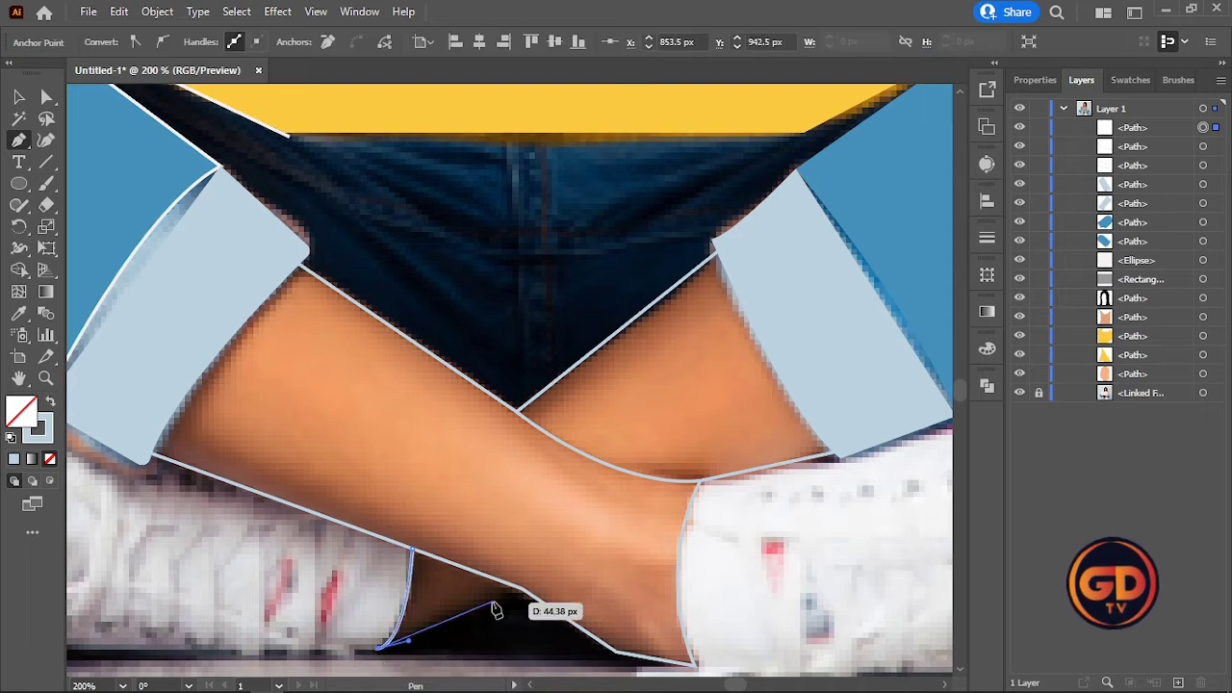
left_click(520, 587)
left_click(19, 97)
- Fill the bare-leg path with the skin tone #ed9b63 sampled from the photo, without a stroke
left_click(381, 306)
left_click(389, 329)
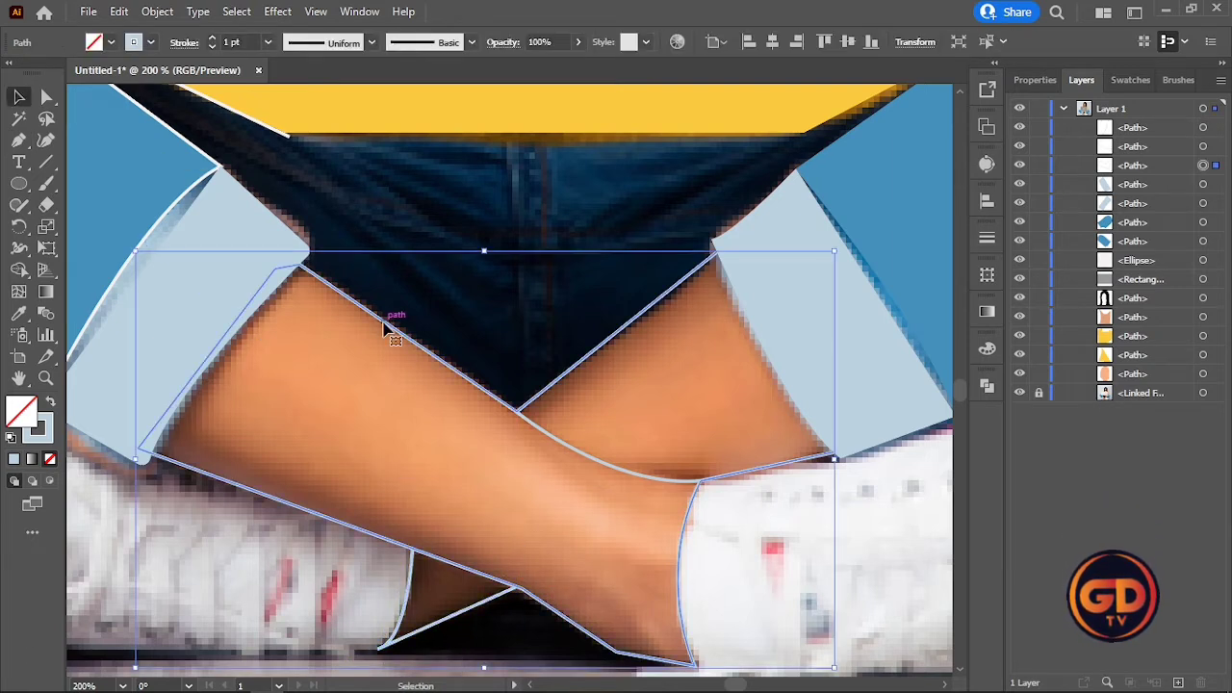
left_click(19, 313)
left_click(466, 462)
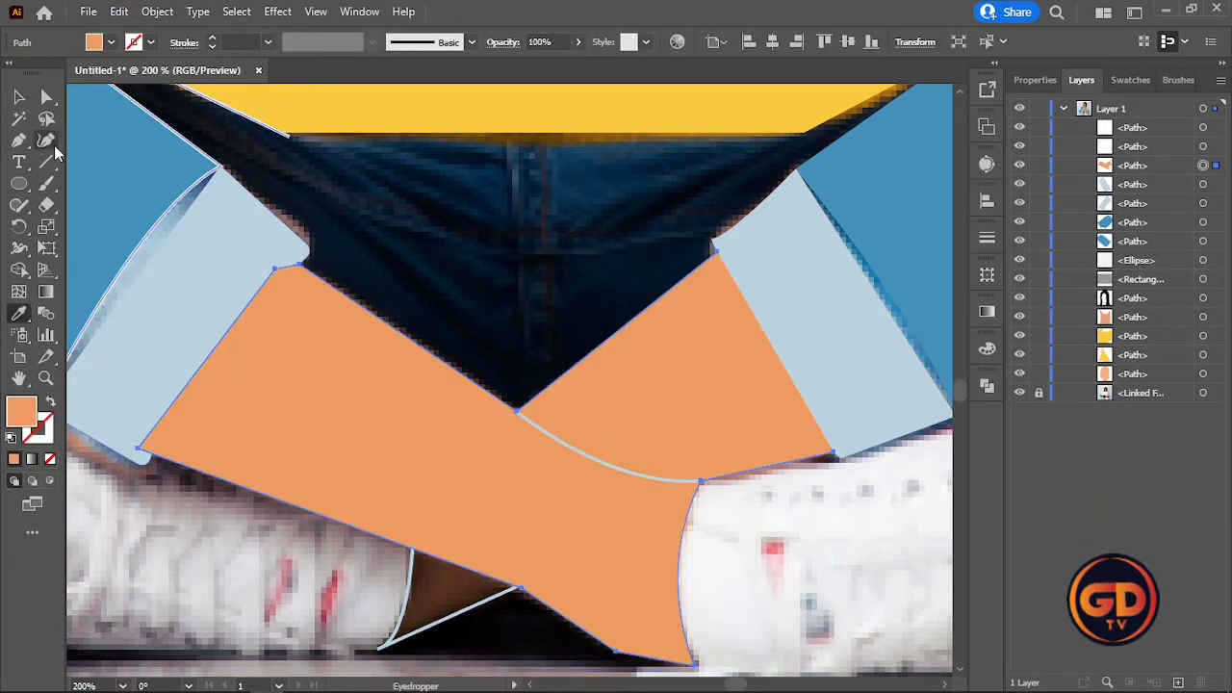
- Fill the small leg piece beside the left-hand shoe with the darker skin tone #d18b5d
left_click(18, 97)
left_click(437, 592)
left_click(412, 570)
left_click(13, 459)
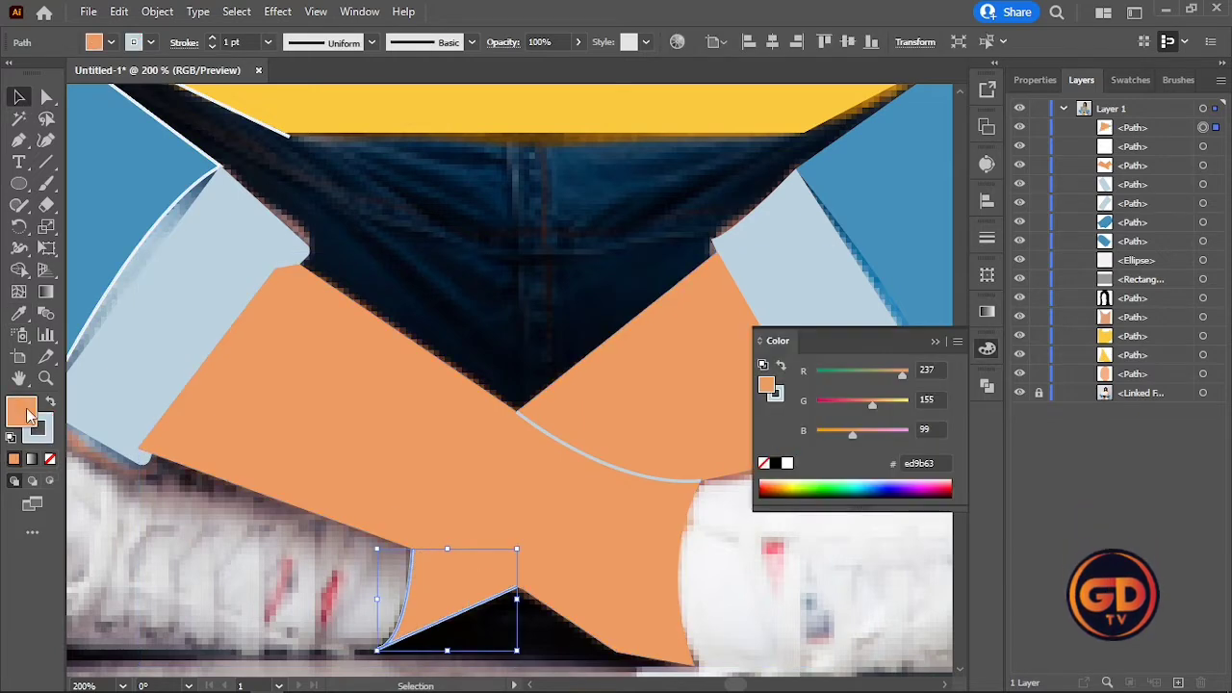
double_click(26, 414)
left_click(813, 231)
left_click(1111, 198)
- Remove the stroke from the small leg piece beside the left-hand shoe
left_click(466, 621)
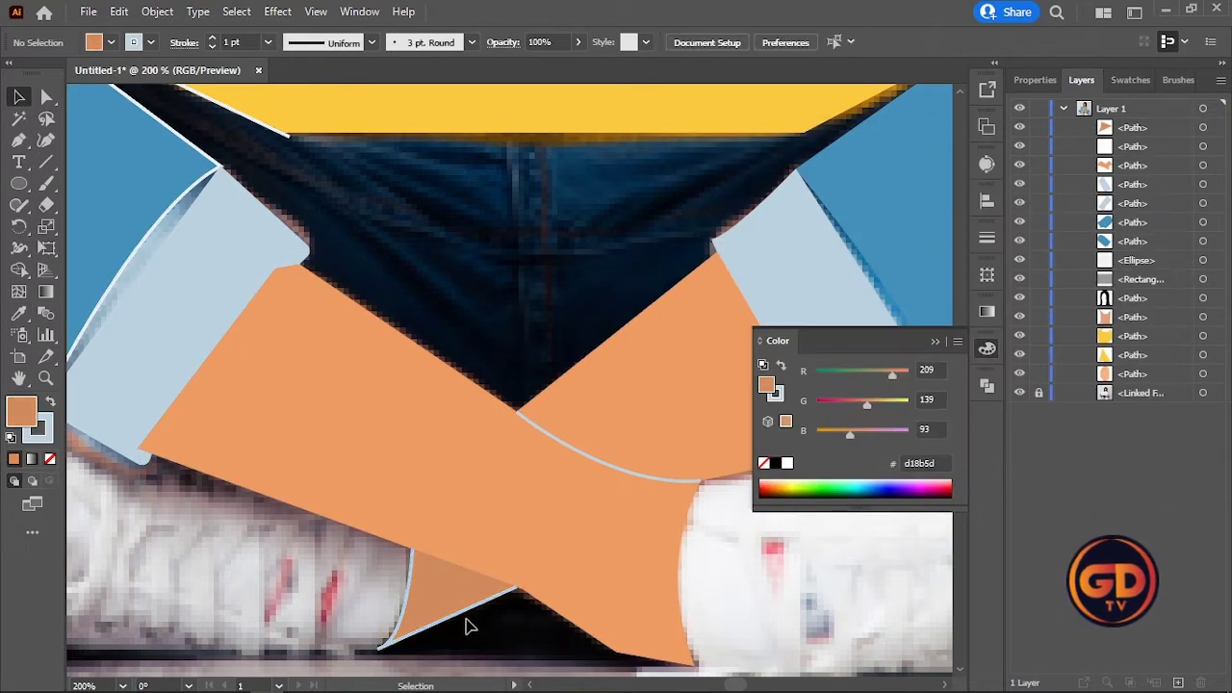
left_click(435, 595)
left_click(44, 434)
left_click(50, 459)
- Color the curved crease line's stroke with the skin tone sampled from the leg, darkened to #c18257
left_click(626, 234)
left_click(562, 447)
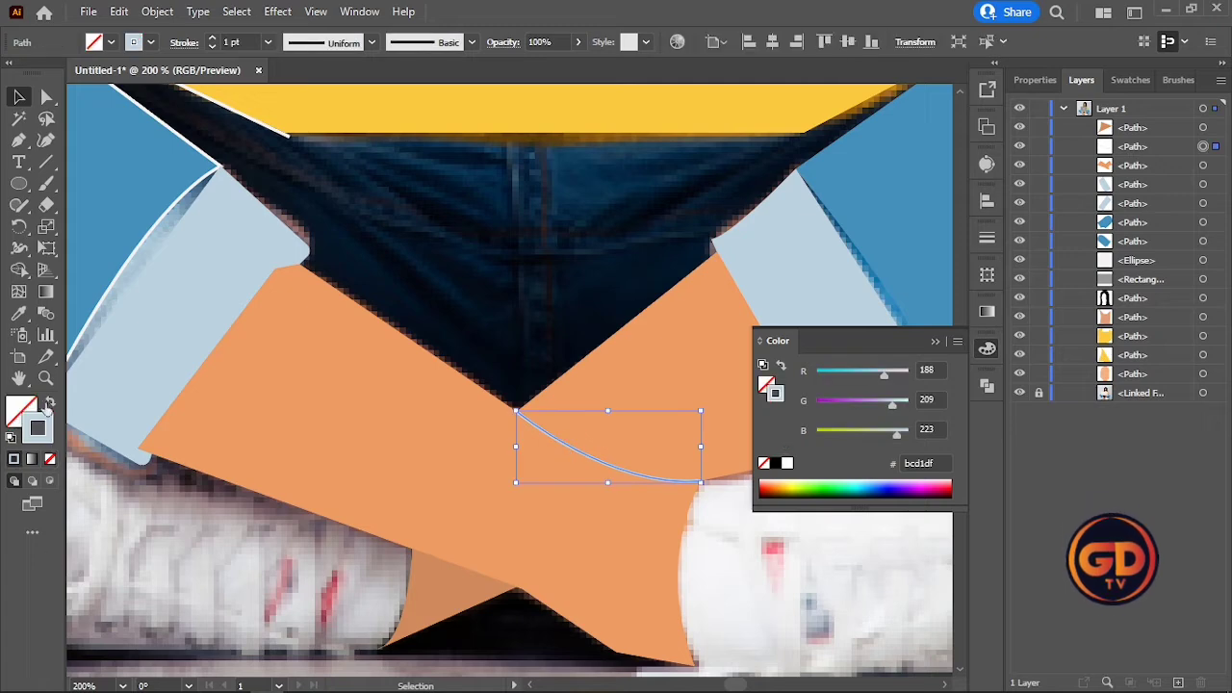
left_click(21, 316)
left_click(655, 360)
left_click(50, 400)
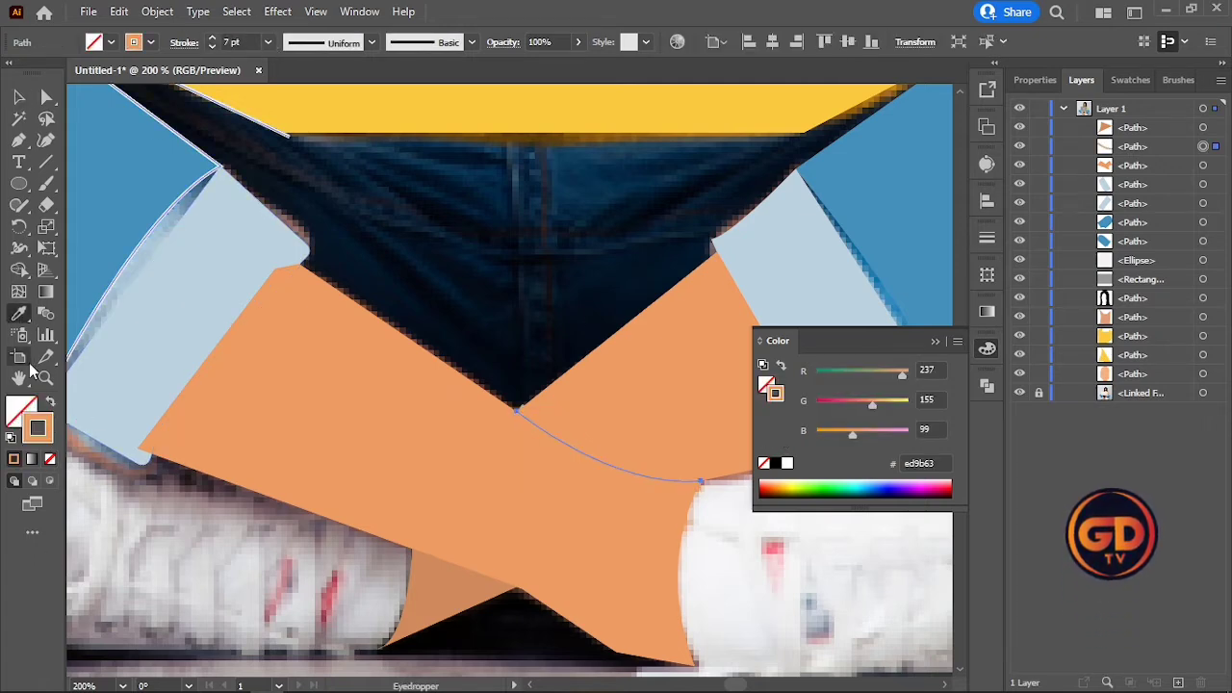
double_click(47, 434)
left_click(813, 245)
left_click(1112, 198)
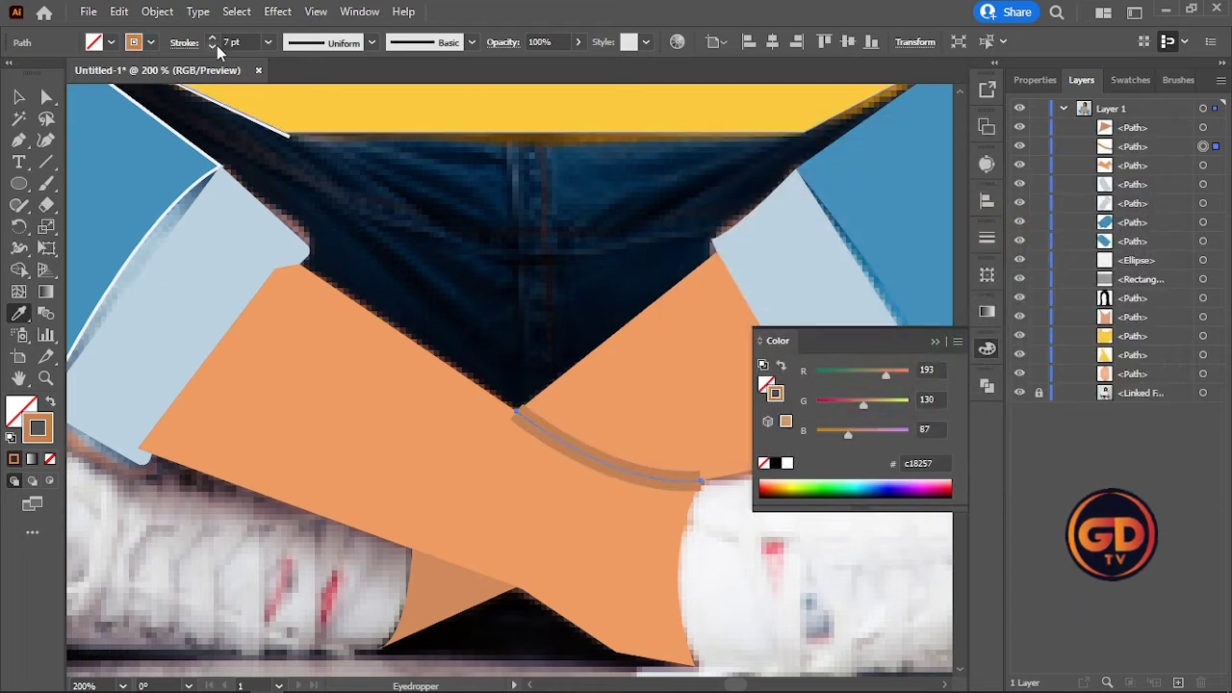
- Set the crease line's stroke to 2 pt and apply a width profile tapered at both ends
left_click(213, 46)
left_click(214, 46)
left_click(214, 46)
left_click(214, 46)
left_click(214, 46)
left_click(372, 42)
left_click(330, 104)
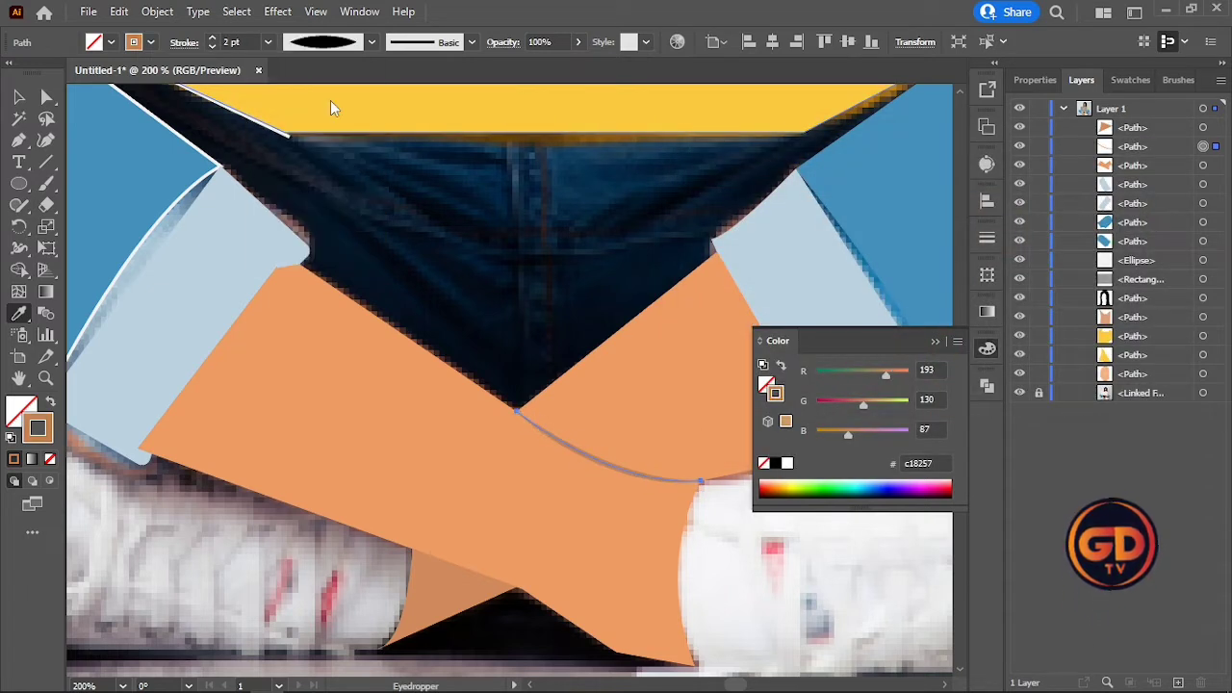
left_click(337, 125)
- Sample the leg's skin tone onto the crease line's stroke and darken it to #bc7d53
left_click(51, 401)
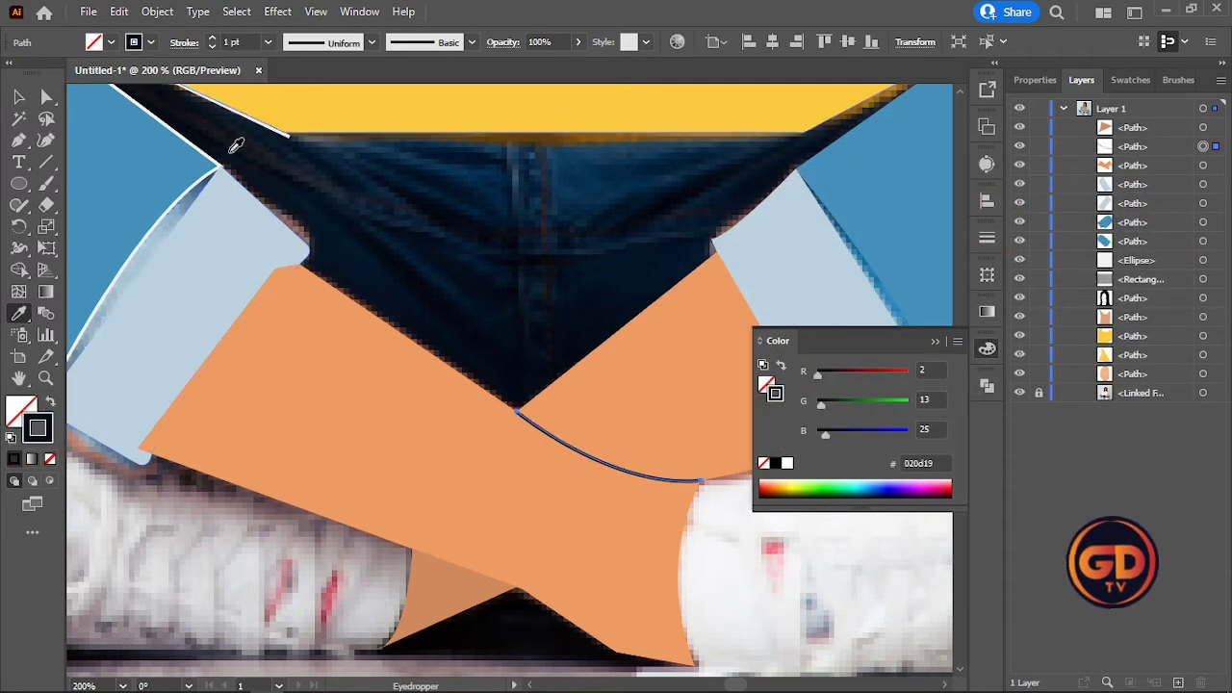
left_click(462, 440, "shift")
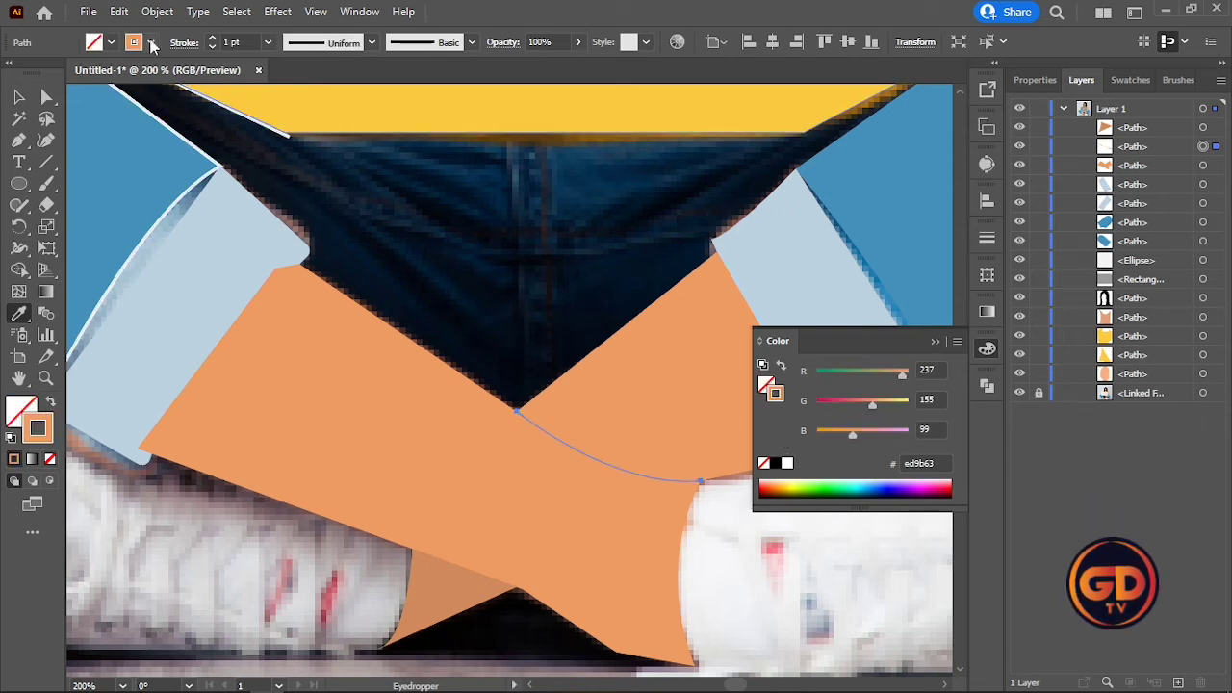
double_click(47, 441)
left_click(816, 250)
left_click(1112, 198)
- Give the crease line a 2 pt stroke with the width profile tapered at both ends, and deselect it
left_click(372, 43)
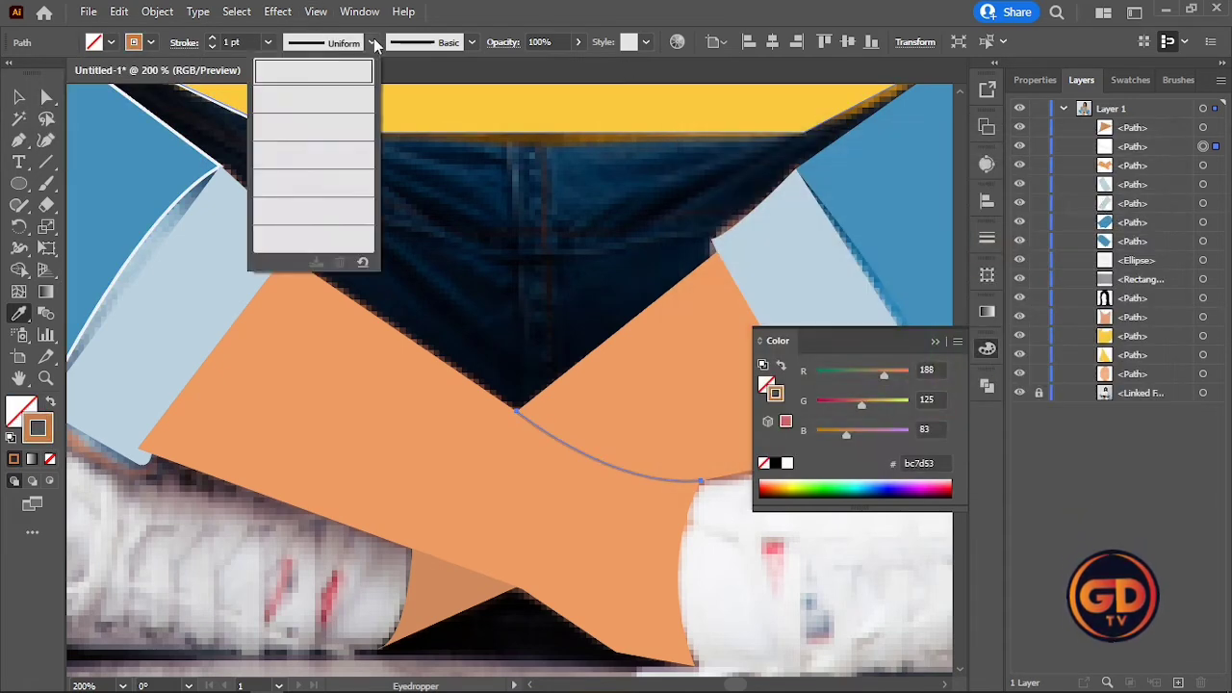
left_click(330, 100)
key("v")
left_click(555, 278)
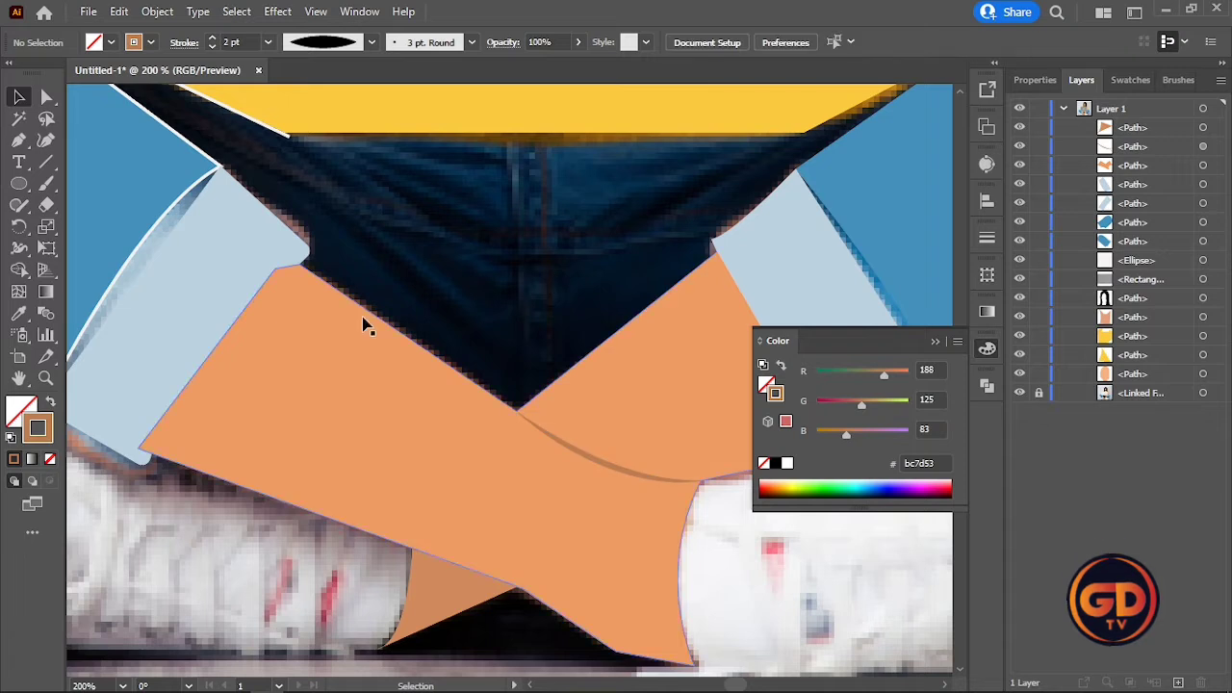
- Draw a closed shape over the dark jeans area between the thighs, overlapping the cuffs, blue legs and laptop's lower part
scroll(362, 314, "down", 2)
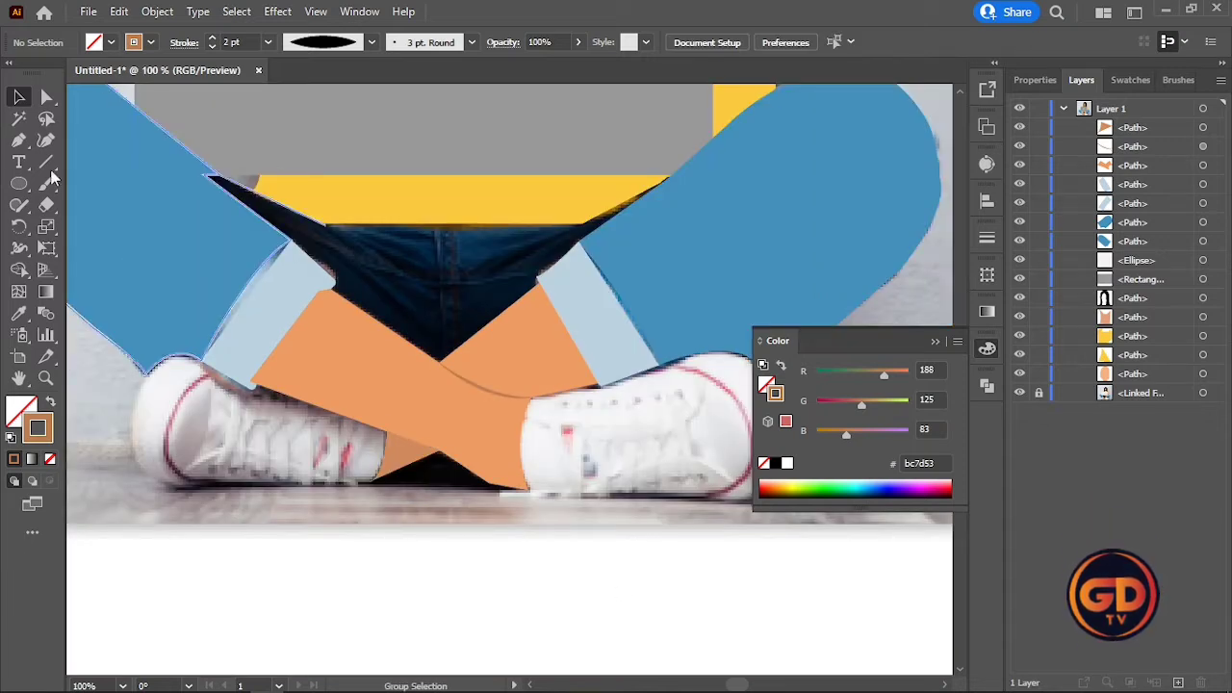
key("p")
left_click(686, 189)
left_click(438, 385)
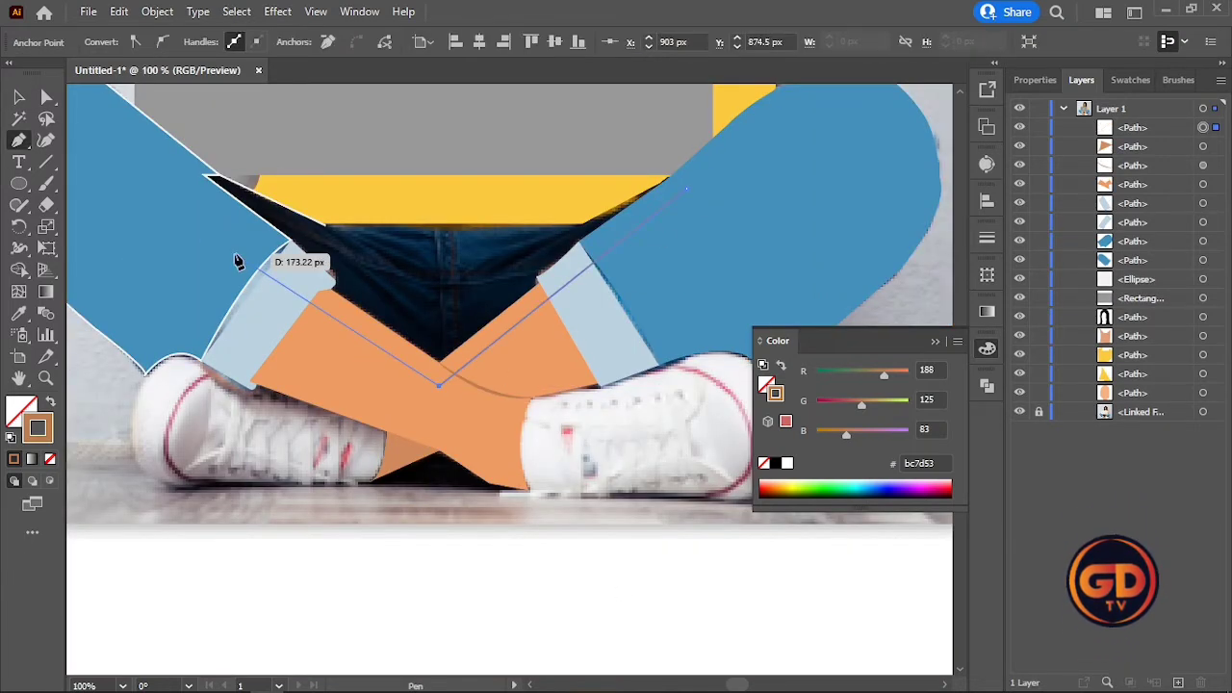
left_click(281, 252)
left_click(166, 161)
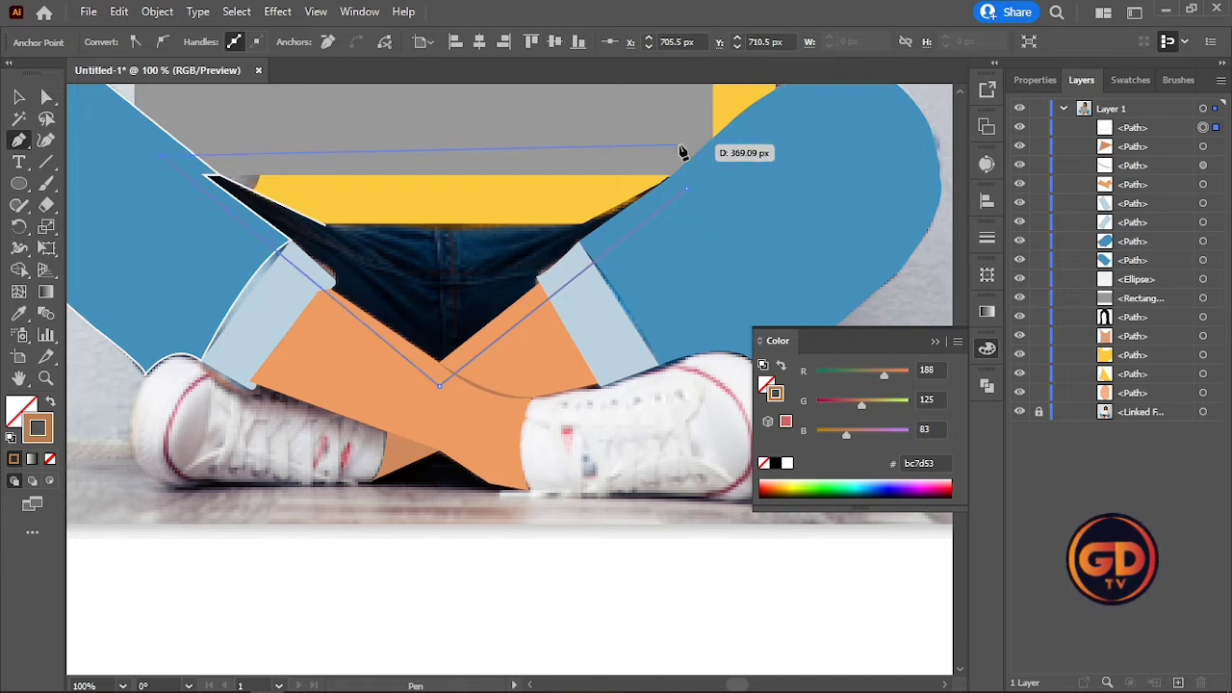
left_click(684, 190)
key("v")
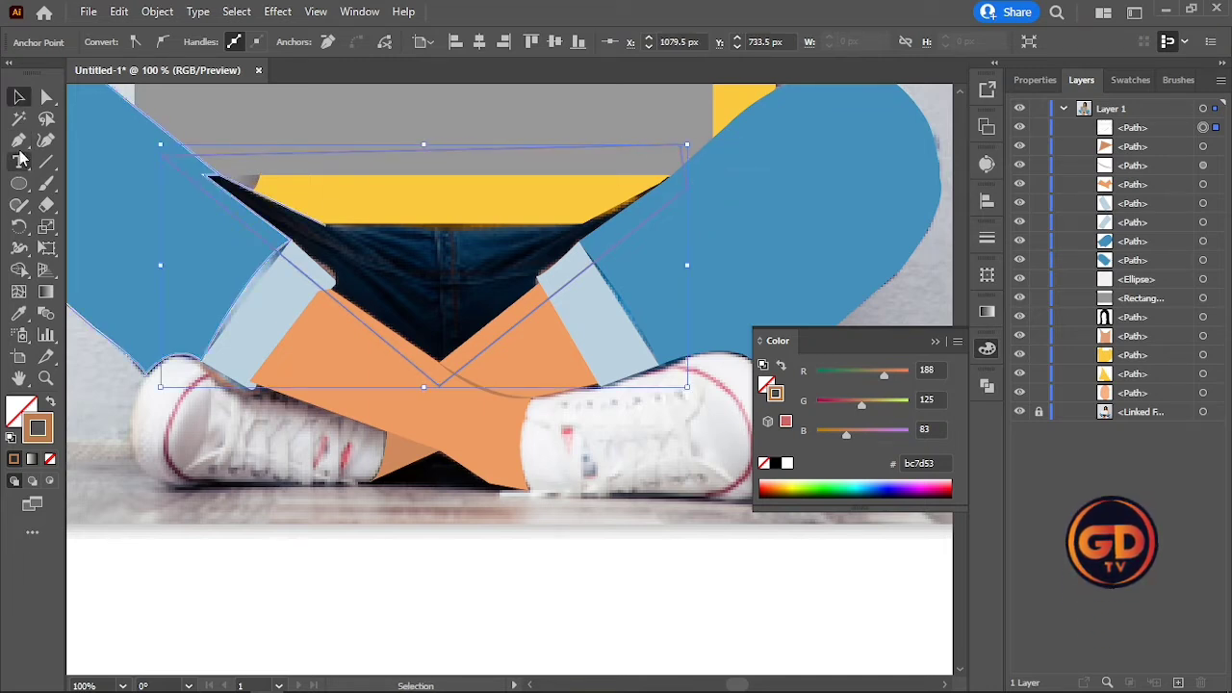
- Fill the new shape with dark navy #030d1b sampled from the jeans and stack it directly above the linked photo
left_click(81, 302)
left_click(297, 267)
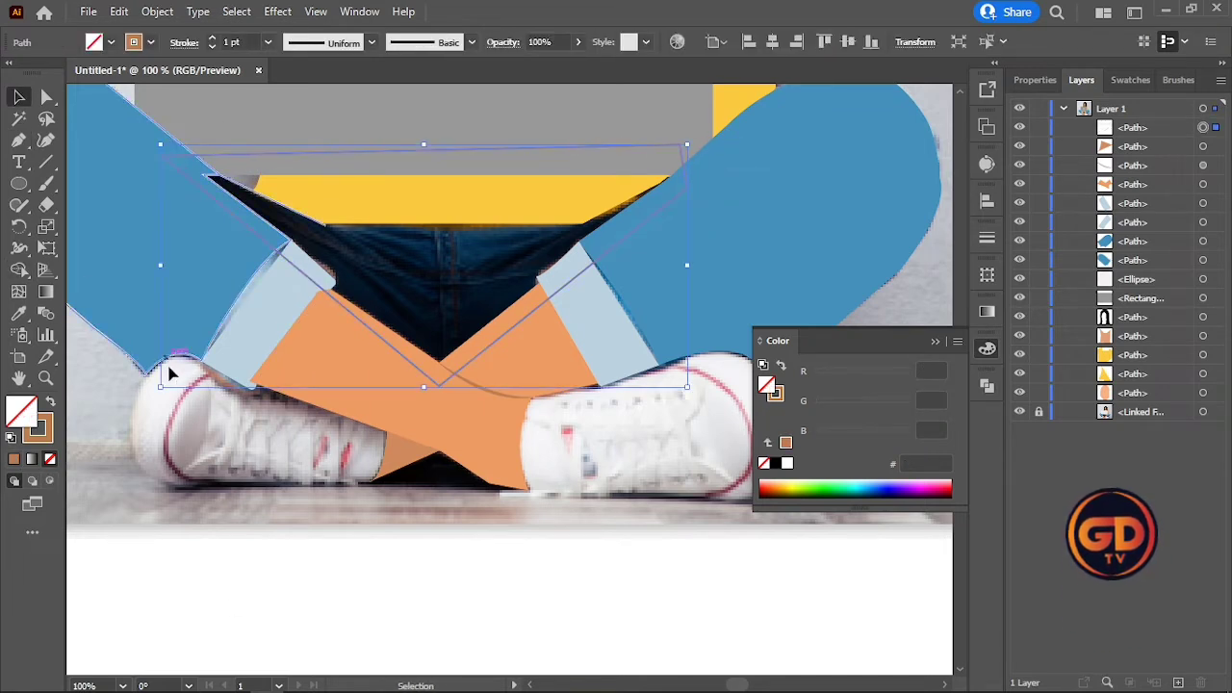
key("i")
left_click(468, 308)
key("v")
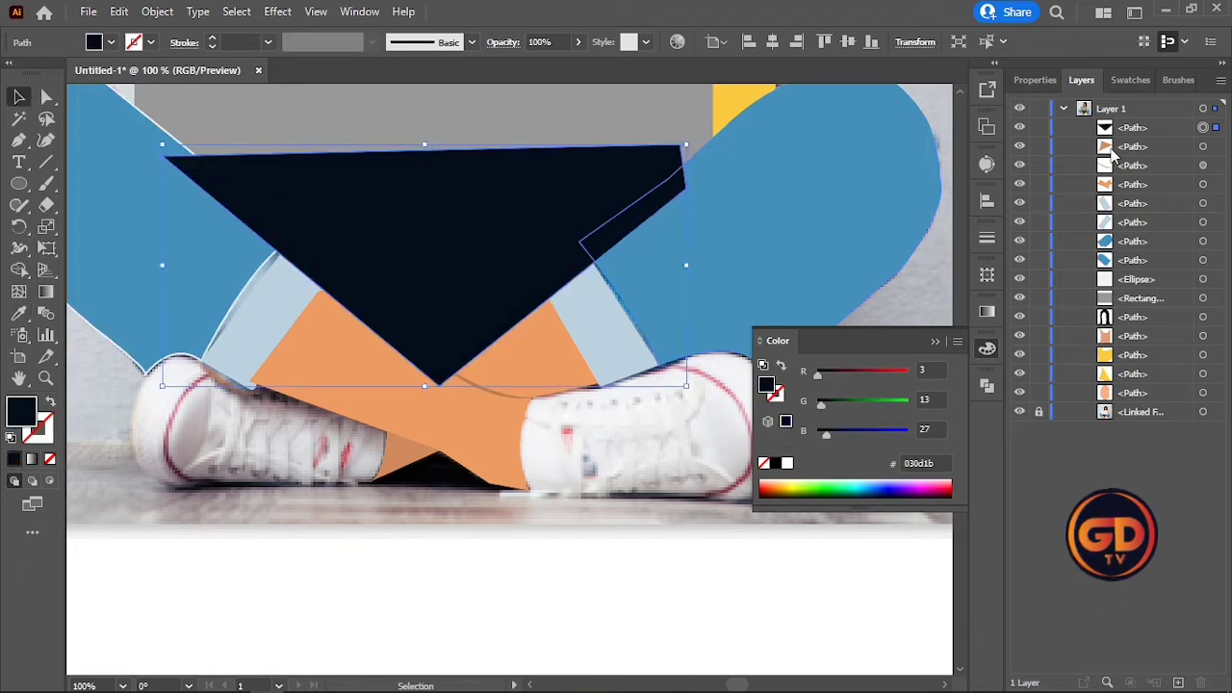
left_click_drag(1105, 129, 1107, 401)
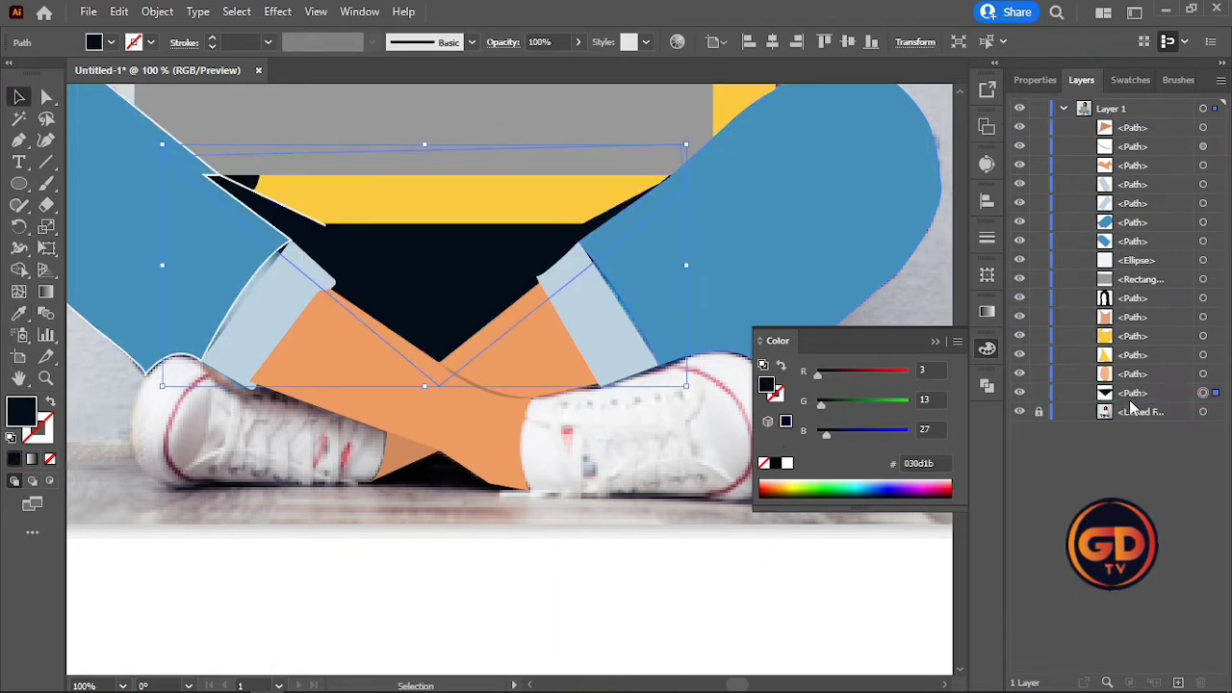
- Remove the white stroke from the left-hand blue jeans leg
left_click(214, 176)
left_click(238, 193)
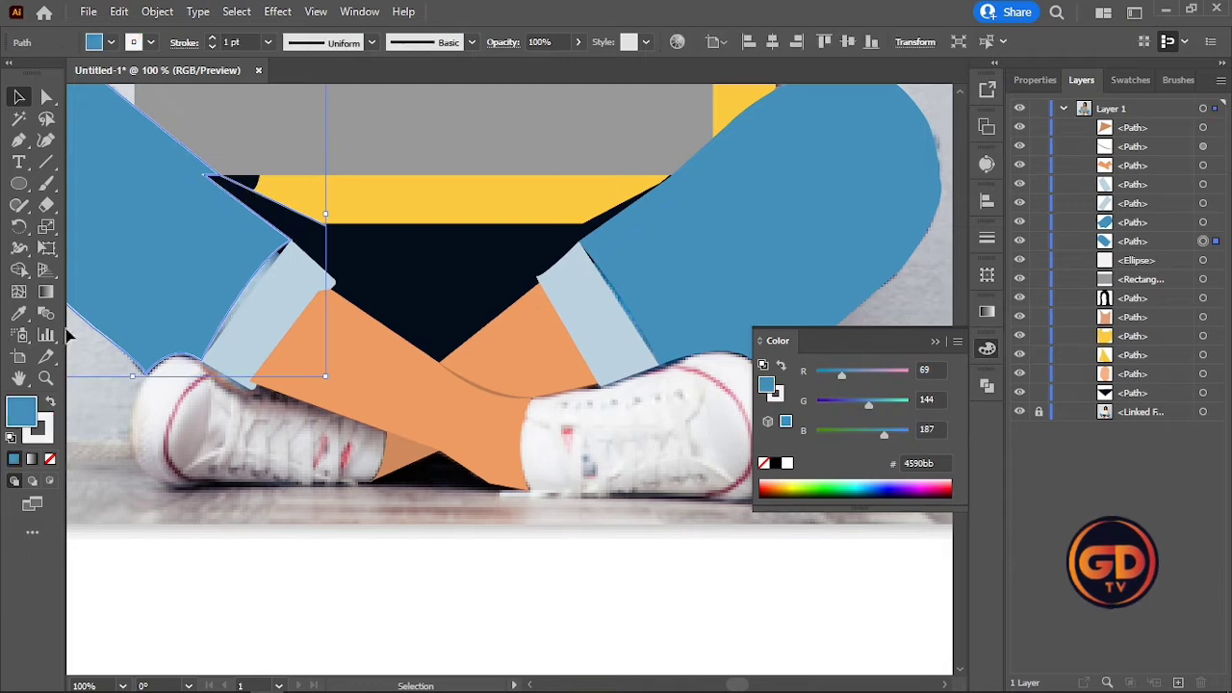
left_click(431, 488)
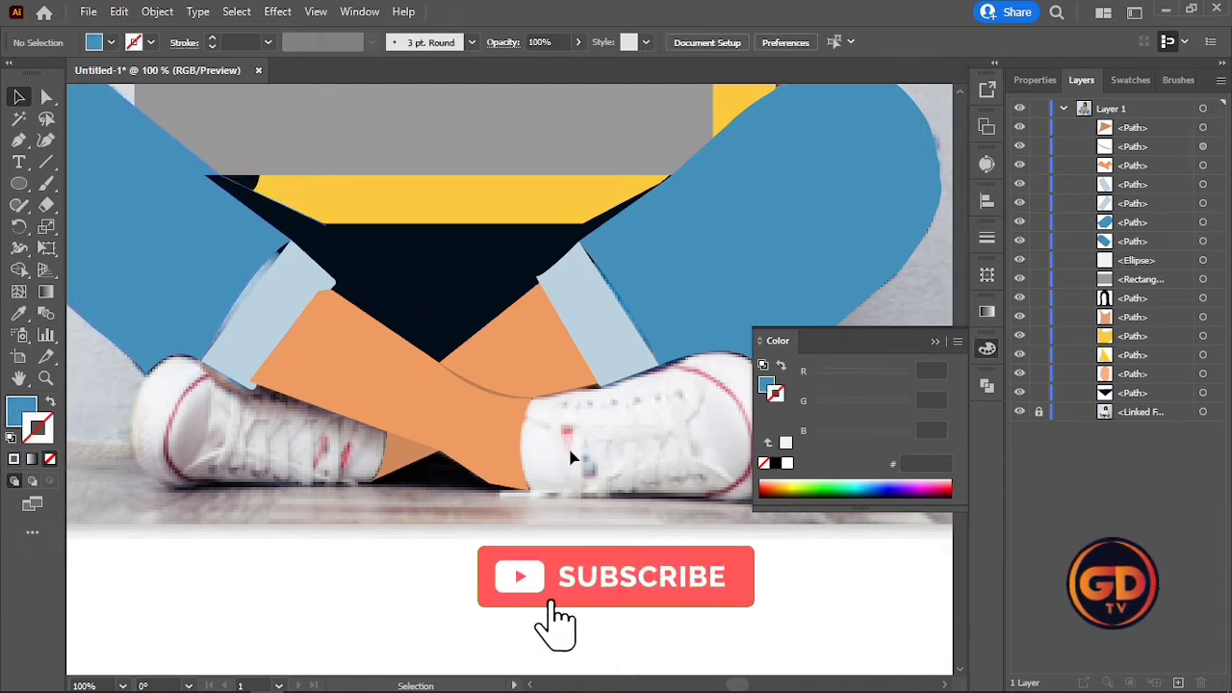
- Move the left-hand jeans leg's two lower anchor points beneath its cuff to close the gap along the cuff's edge
scroll(140, 269, "up", 2)
left_click(329, 302)
key("a")
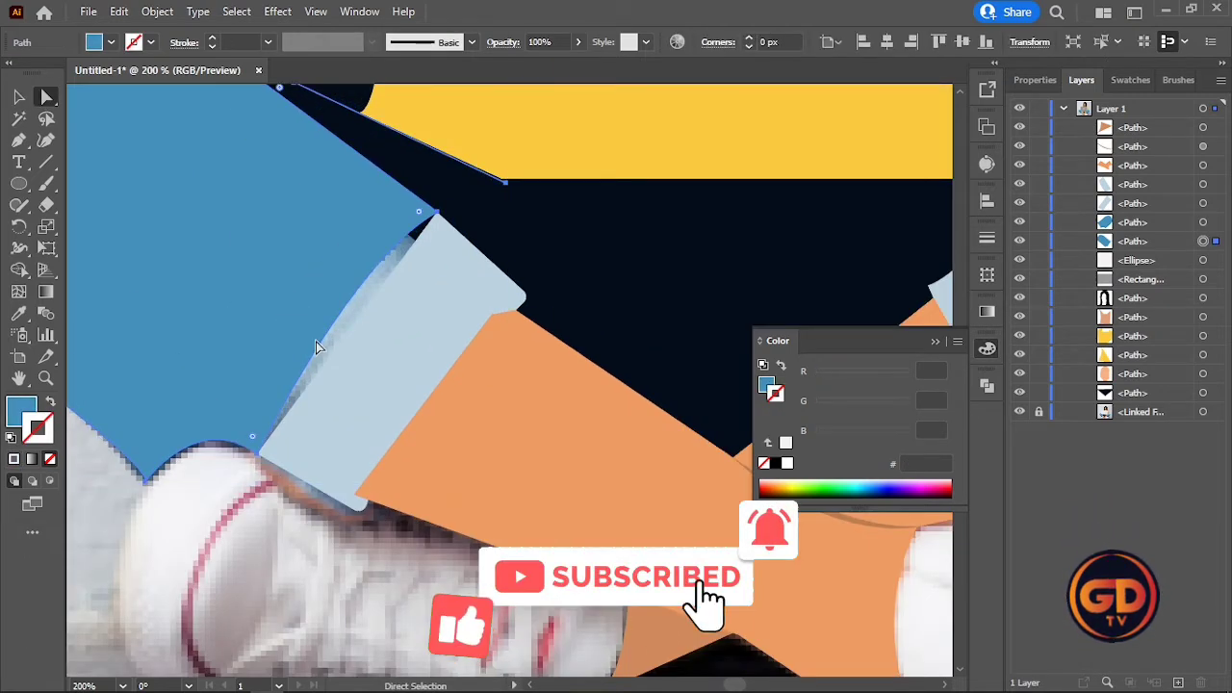
left_click_drag(262, 460, 274, 461)
left_click_drag(437, 214, 453, 229)
key("v")
- Move the right-hand jeans leg's two inner anchor points beneath its cuff so the shapes overlap
scroll(317, 415, "down", 3)
scroll(587, 394, "down", 2)
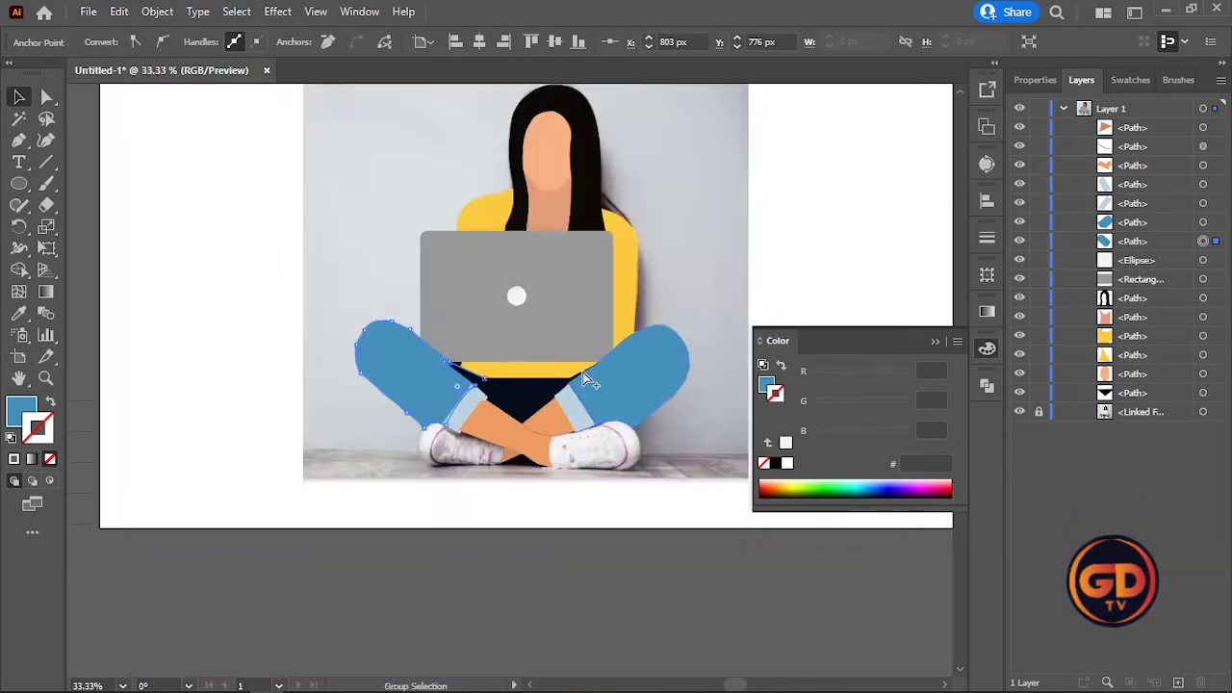
scroll(586, 380, "up", 5)
left_click(609, 374)
key("a")
left_click_drag(489, 284, 481, 300)
left_click_drag(640, 532, 621, 536)
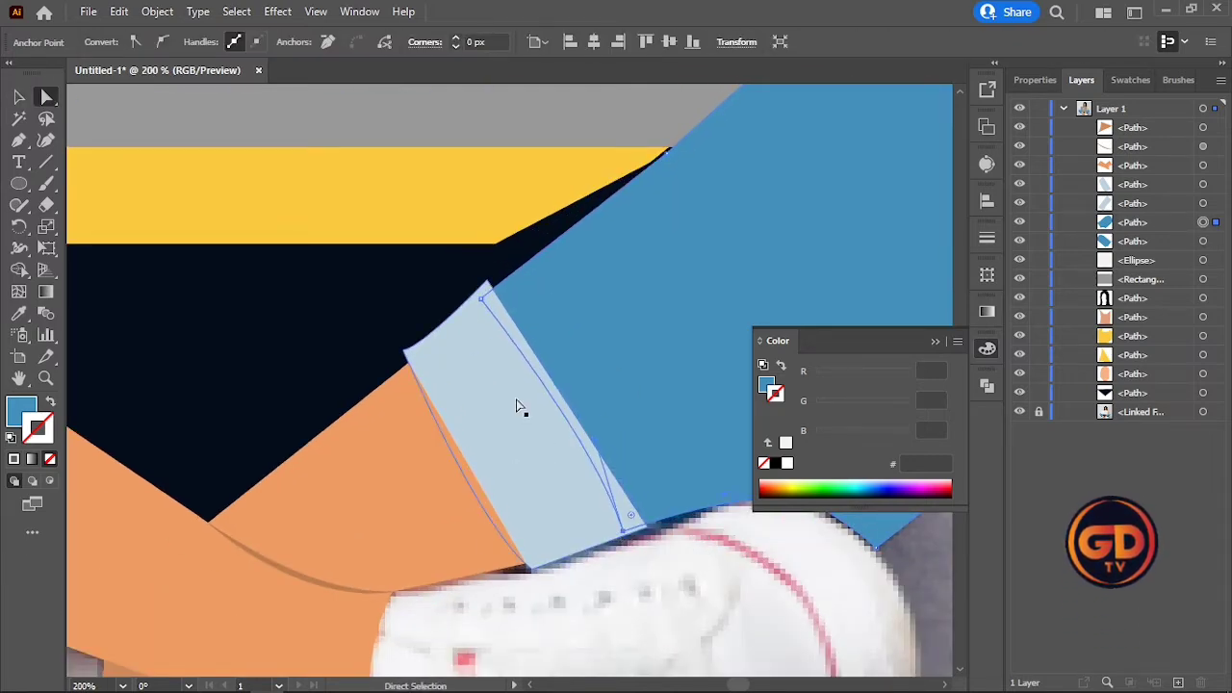
- Start tracing the right-hand shoe from the crease line's end along the shoe's upper edge to the toe
scroll(433, 289, "down", 6)
scroll(350, 335, "up", 4)
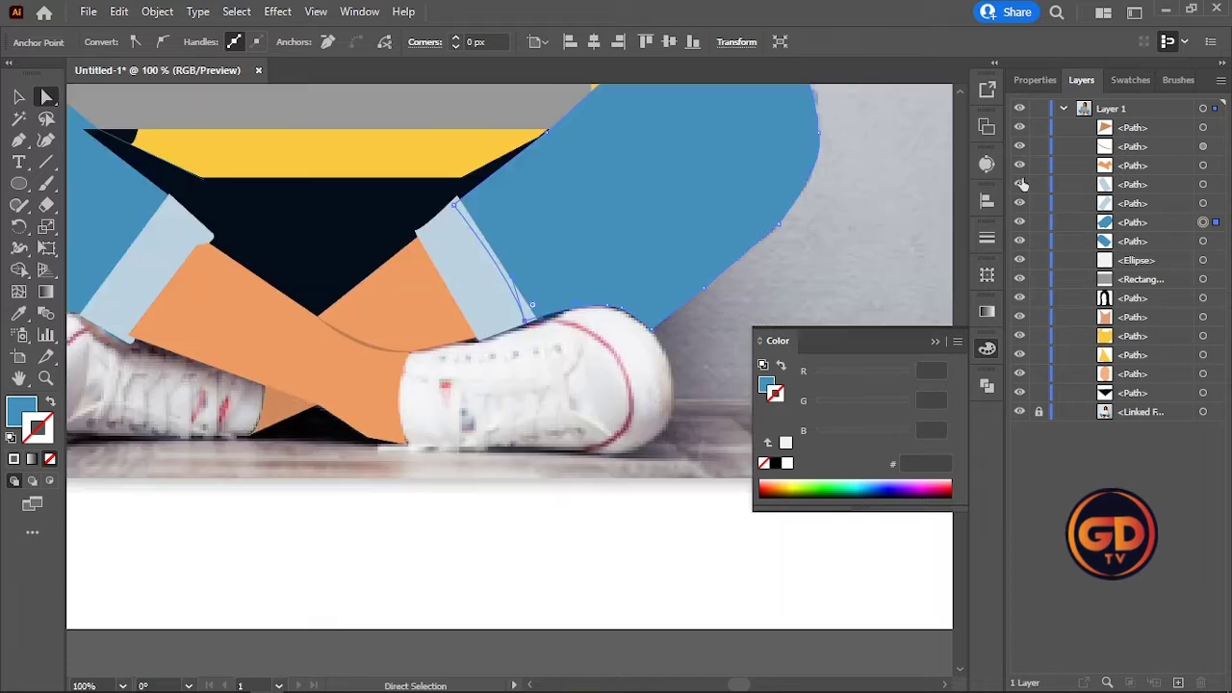
key("ctrl+shift+a")
left_click(1087, 128)
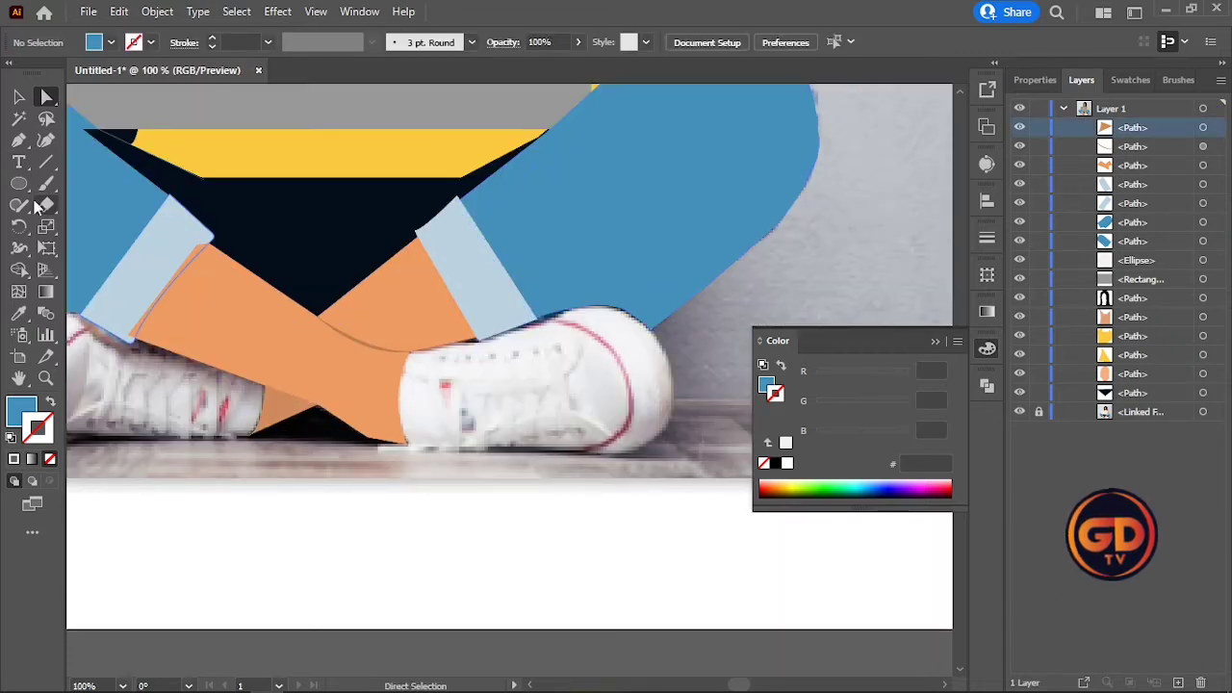
key("p")
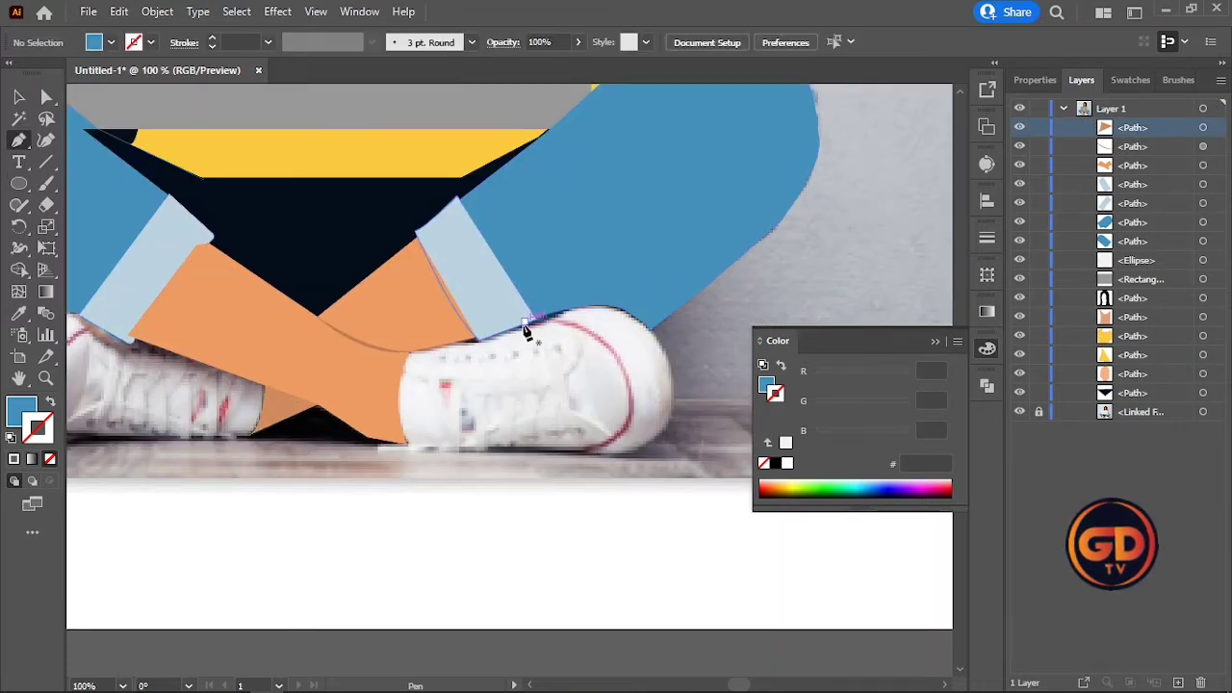
left_click(412, 353)
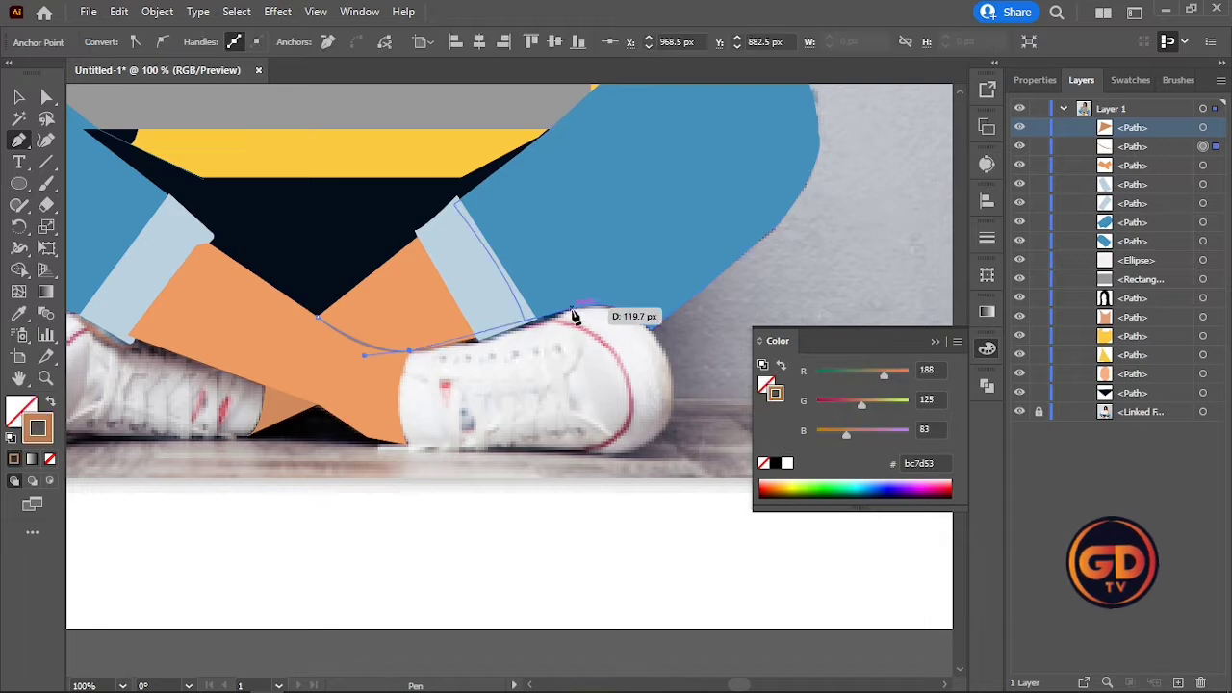
left_click_drag(578, 310, 619, 274)
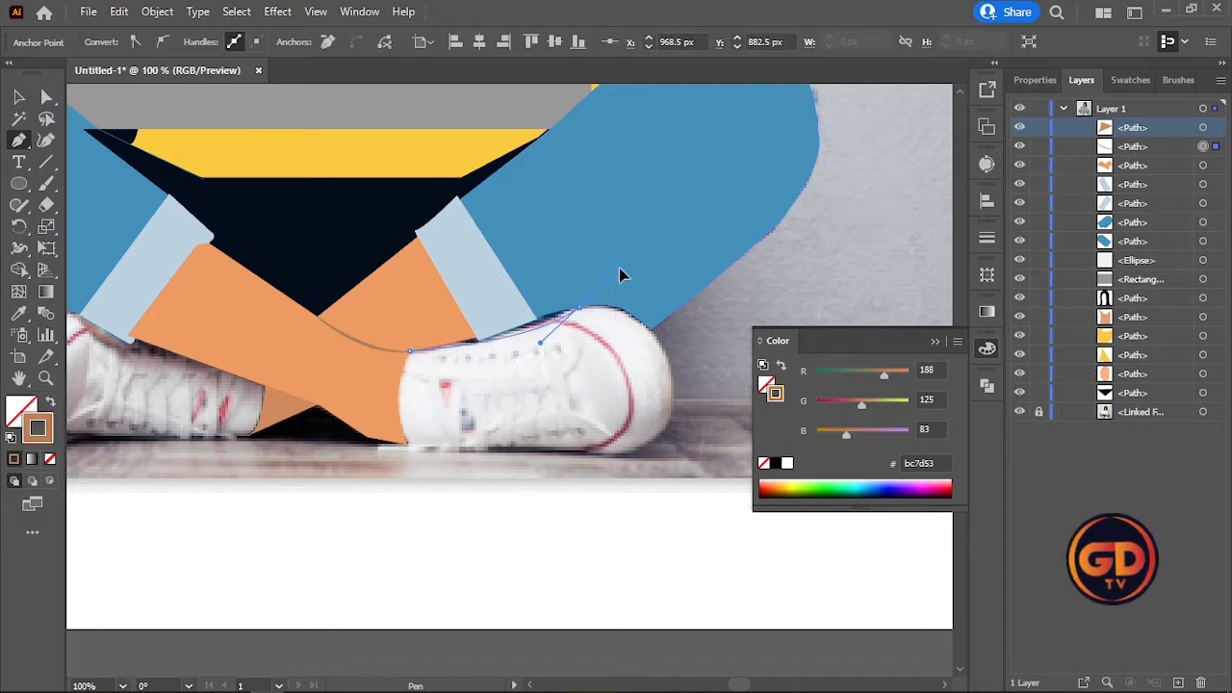
left_click(580, 315)
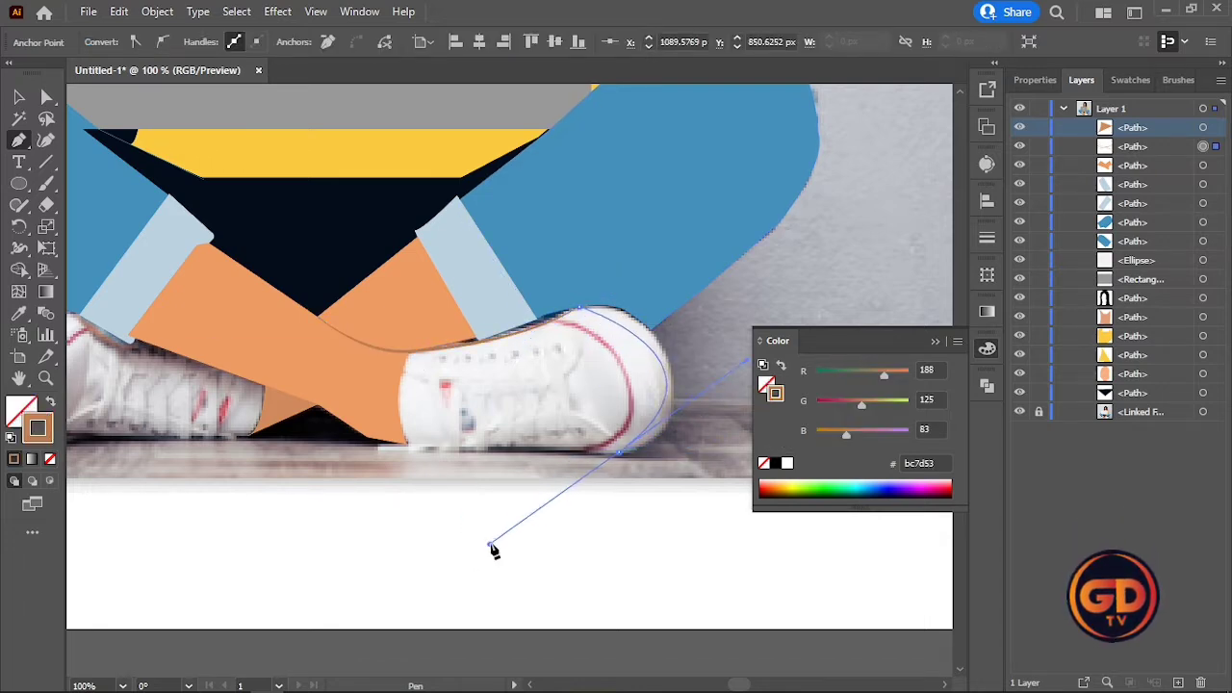
- Undo the last toe curve, retrace the right-hand shoe's rounded toe and continue along the sole back to the ankle
key("ctrl+z")
left_click_drag(672, 389, 671, 471)
left_click(673, 389)
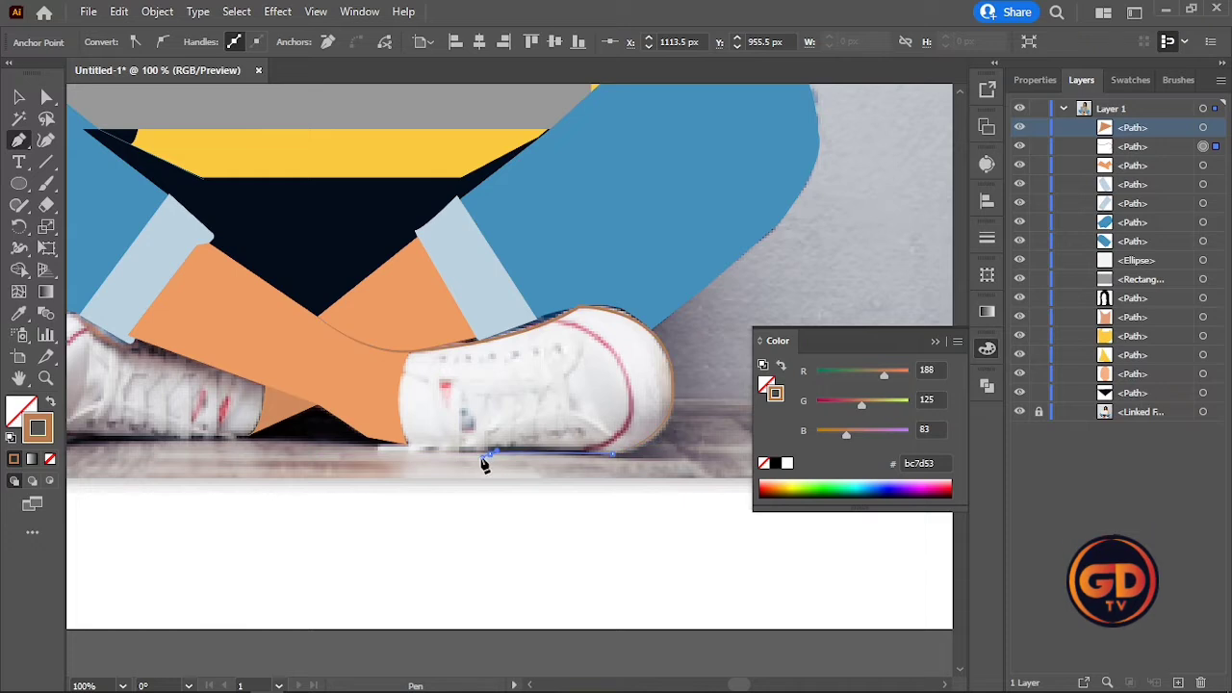
left_click(415, 449)
left_click(18, 97)
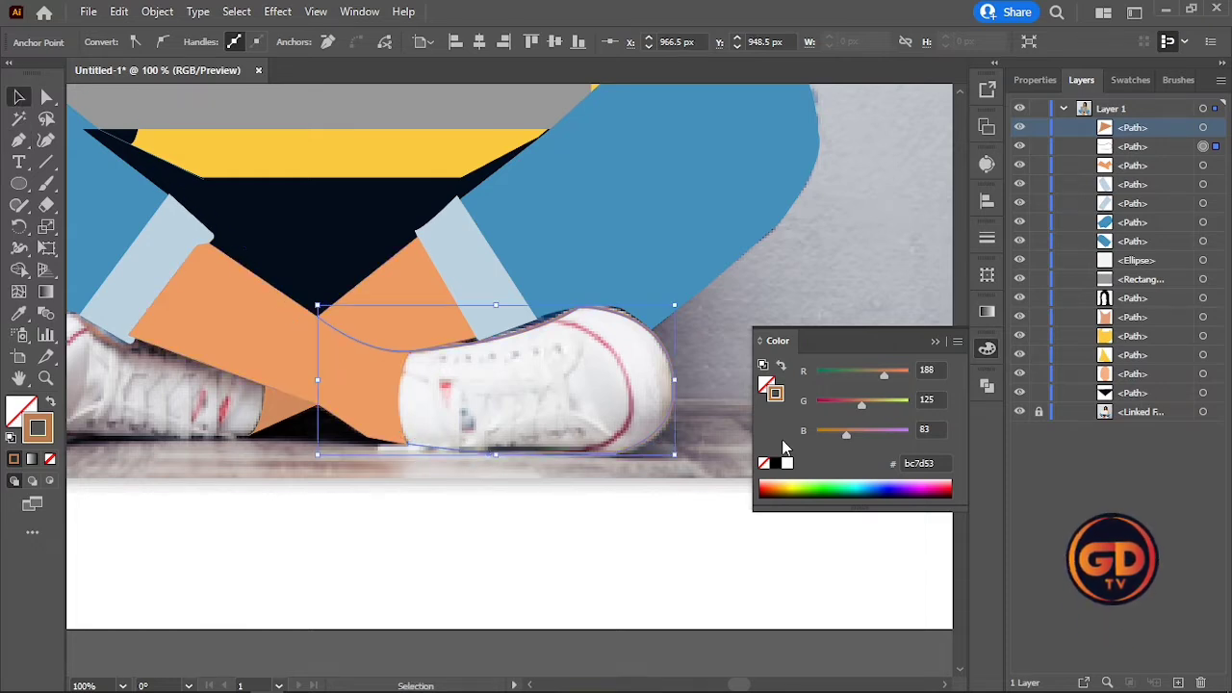
- Trace the right-hand shoe's curved toe-cap seam from its upper edge down to the sole
left_click(792, 566)
left_click(556, 319)
left_click_drag(631, 391, 635, 441)
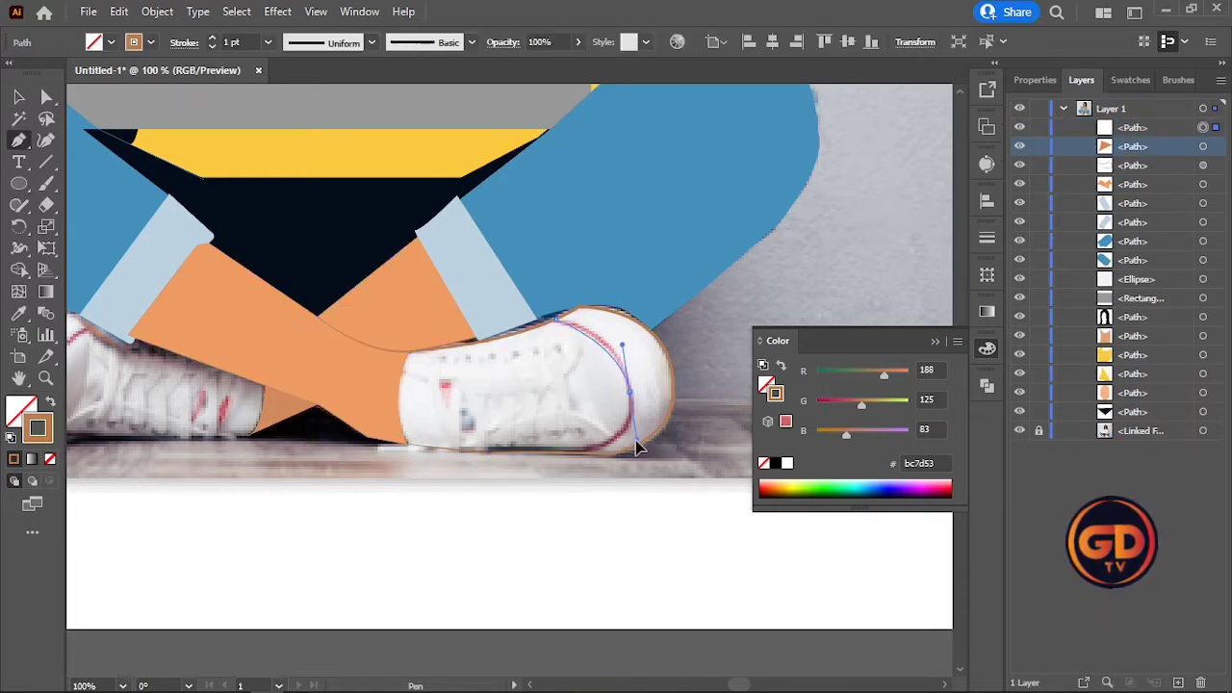
left_click(631, 393)
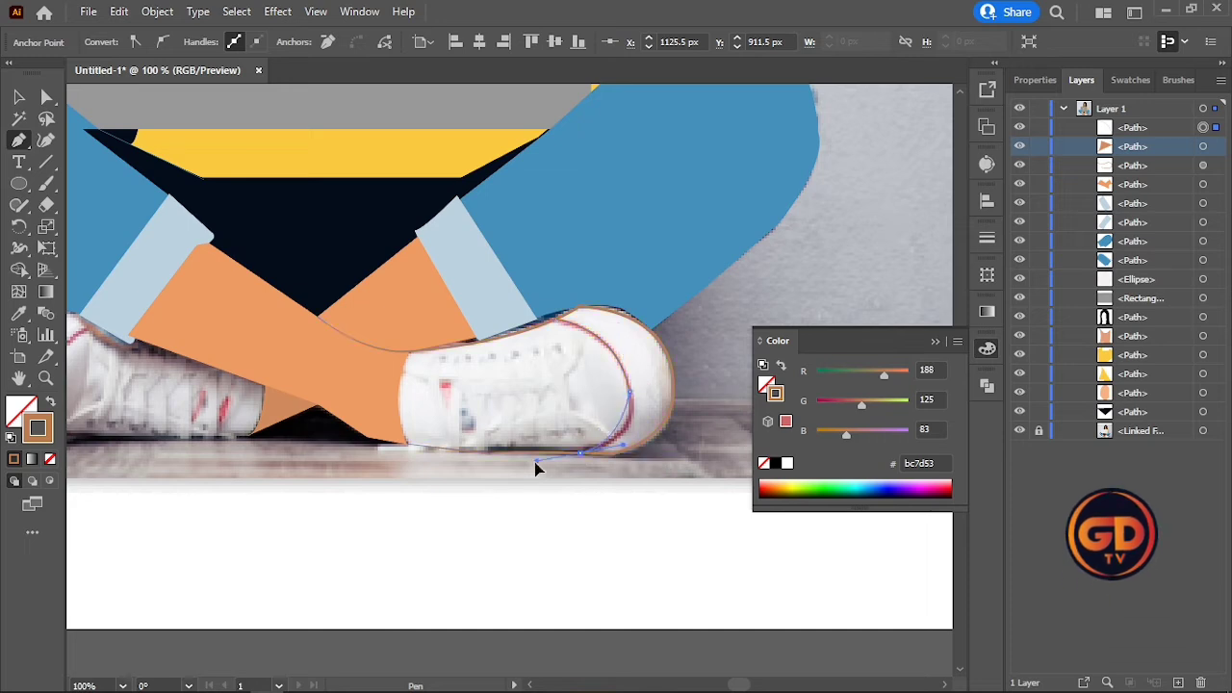
left_click(18, 97)
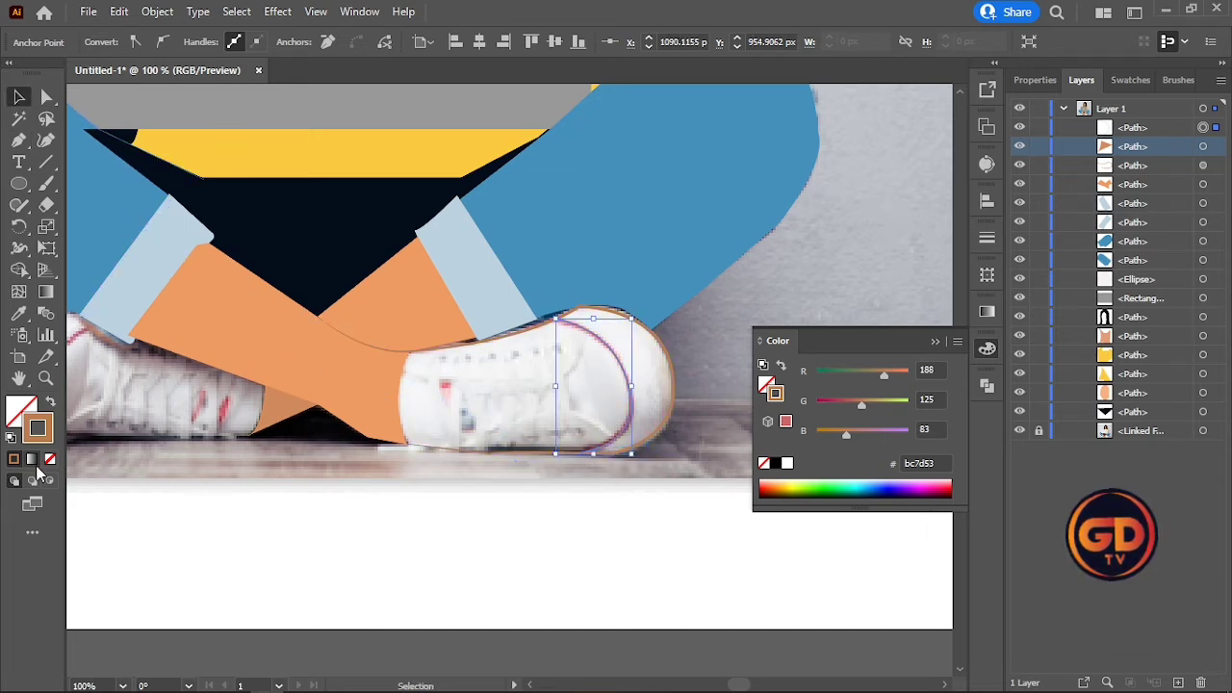
- Recolour the toe-cap seam with a pink f24179 stroke and no fill, starting from the pink sampled in the photo
left_click(618, 289)
left_click(617, 356)
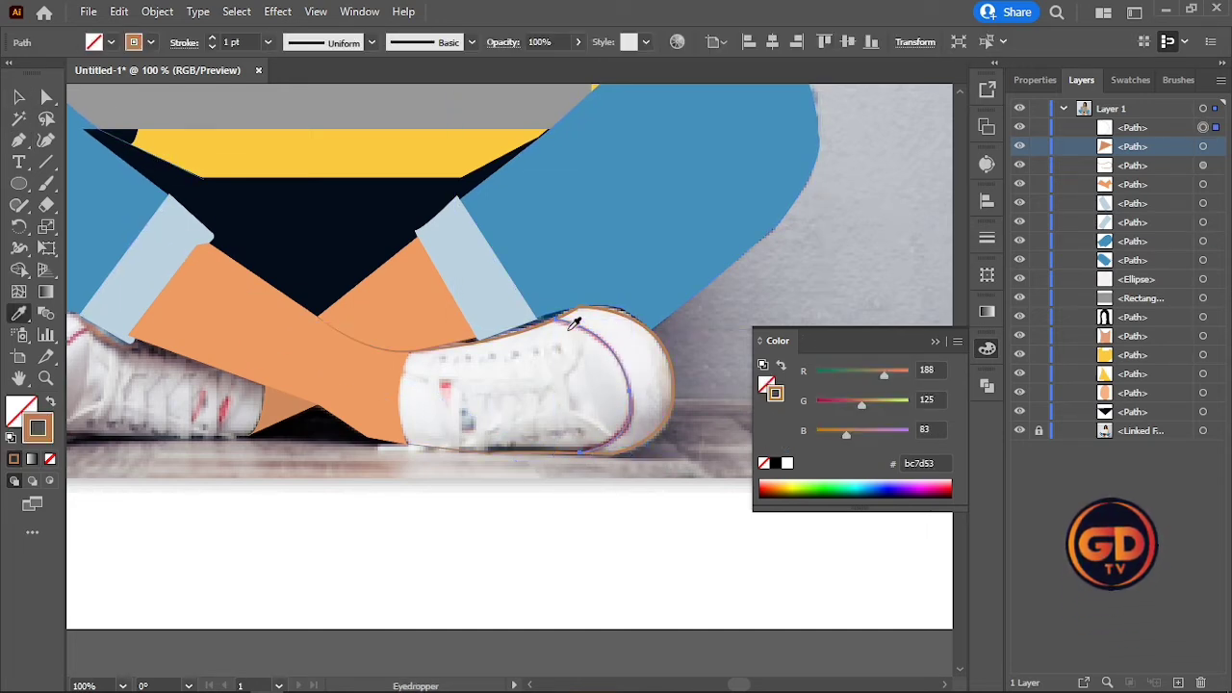
left_click(573, 327)
double_click(21, 411)
left_click(852, 200)
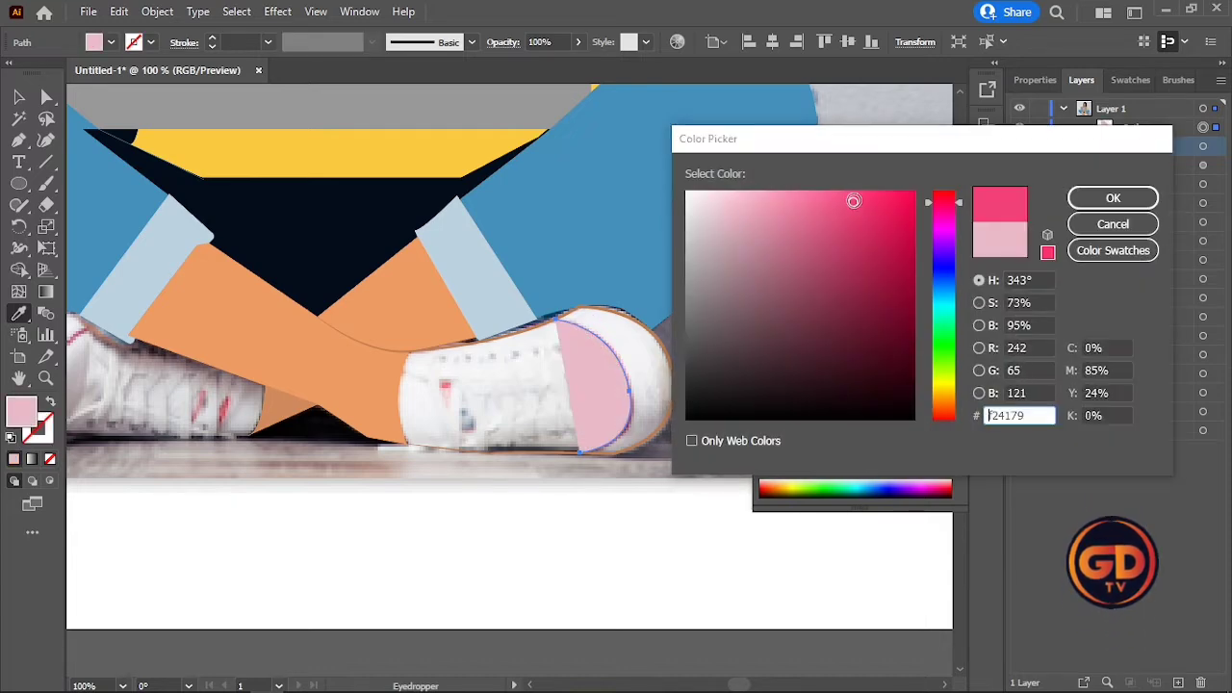
left_click(1113, 199)
left_click(49, 405)
left_click(19, 98)
left_click(704, 340)
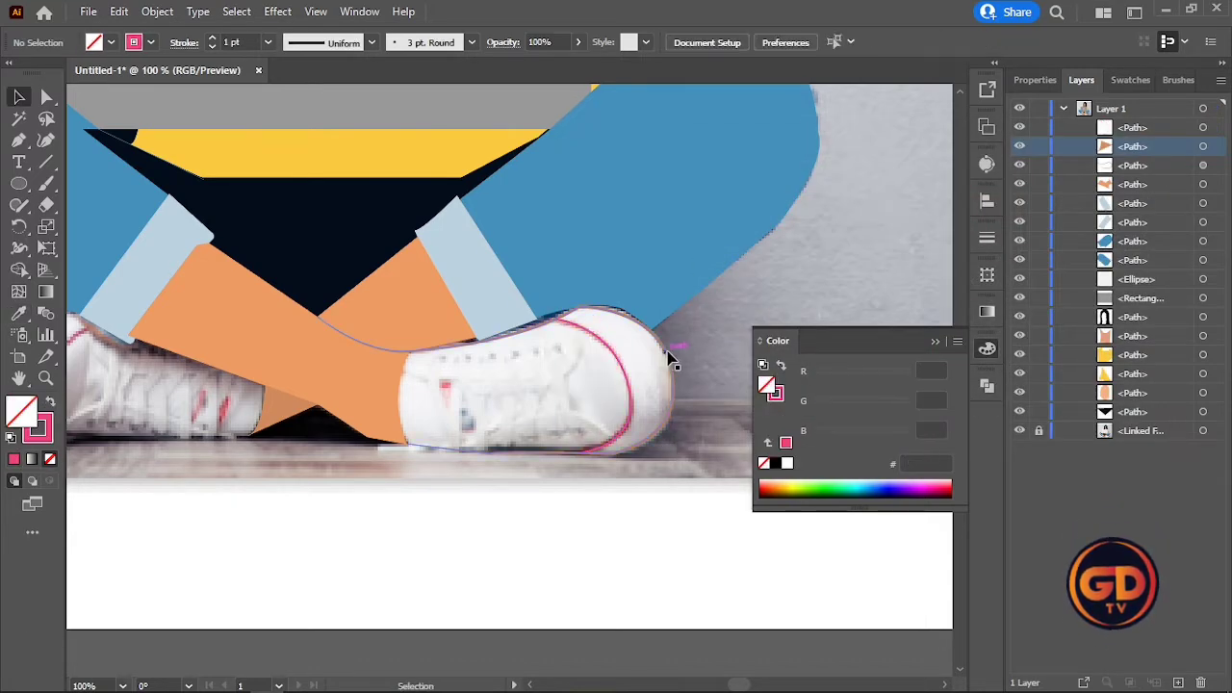
- Trace the right-hand shoe's upper panel line from the toe-cap seam through the lace area to the ankle edge
key("p")
left_click(585, 331)
left_click_drag(565, 375, 542, 383)
left_click(454, 386)
left_click(405, 374)
- Trace the right-hand shoe's lower side panel line from the toe-cap seam back to the ankle end of the sole
left_click(19, 137)
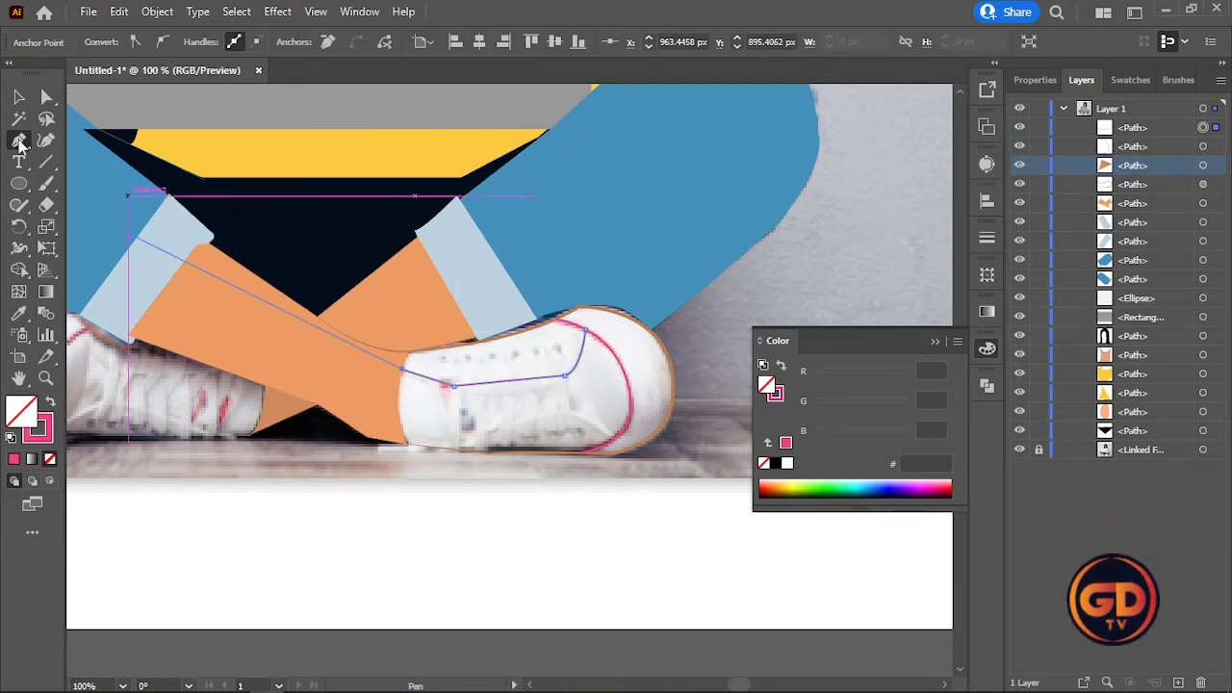
left_click(616, 439)
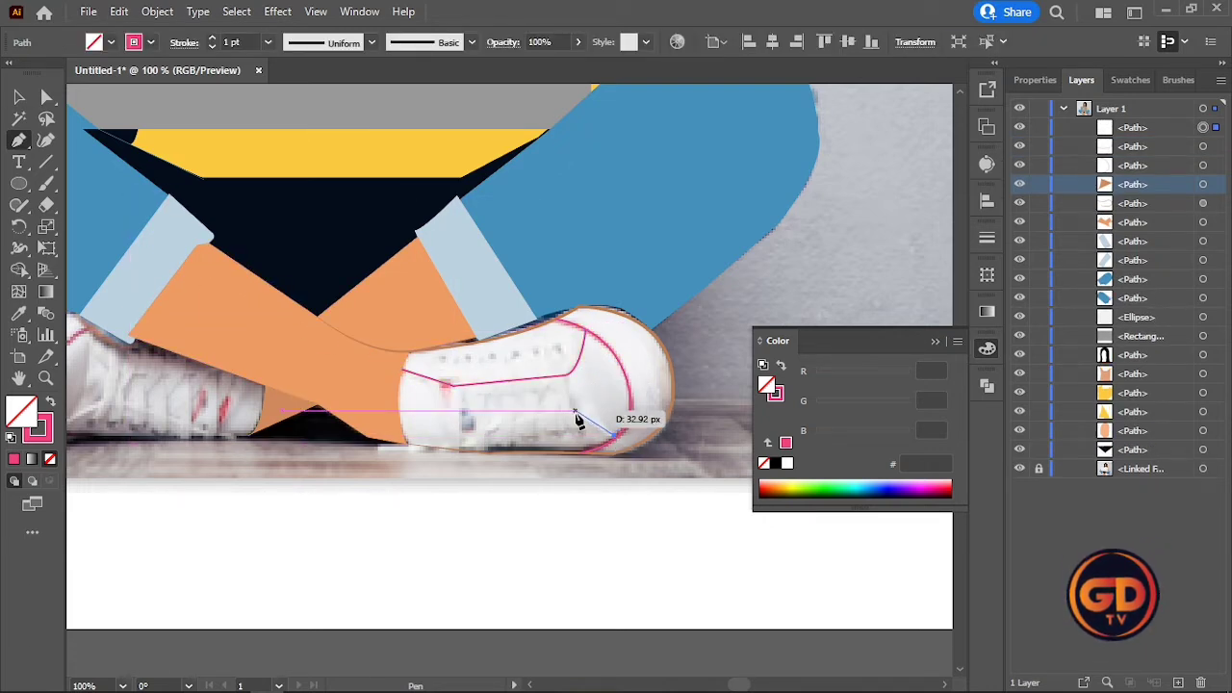
left_click_drag(579, 416, 575, 423)
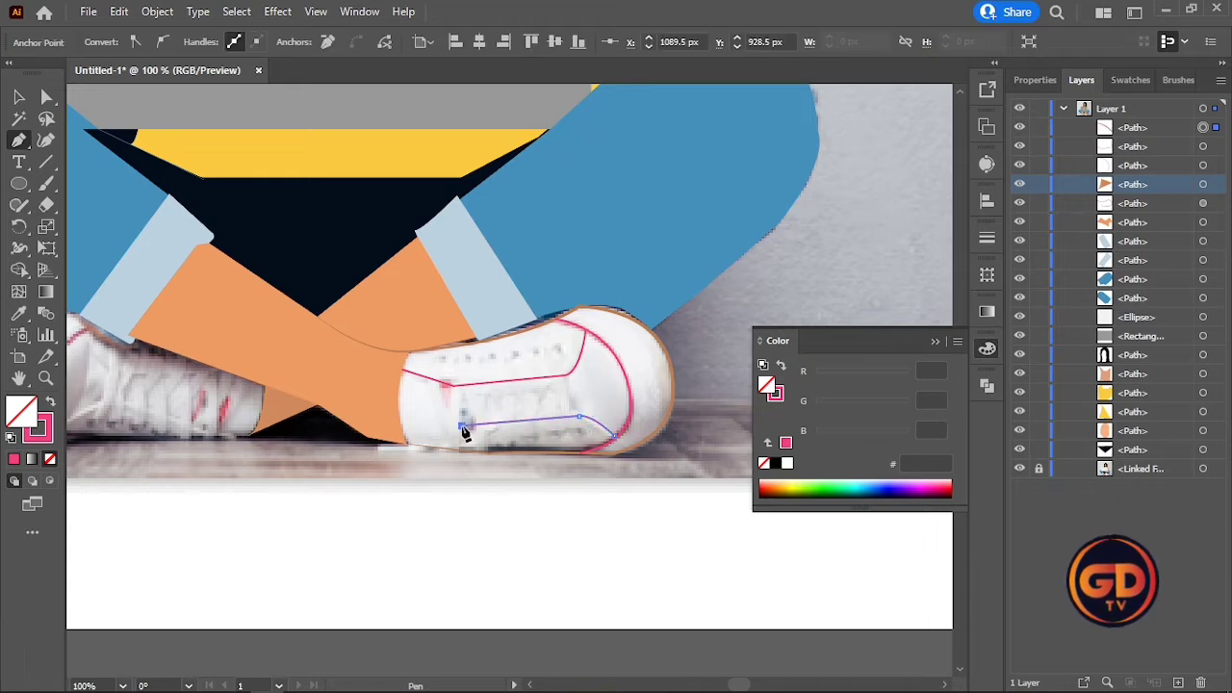
left_click(408, 444)
left_click(20, 97)
- Select the right-hand shoe's traced paths and build its enclosed regions with Shape Builder
left_click(839, 281)
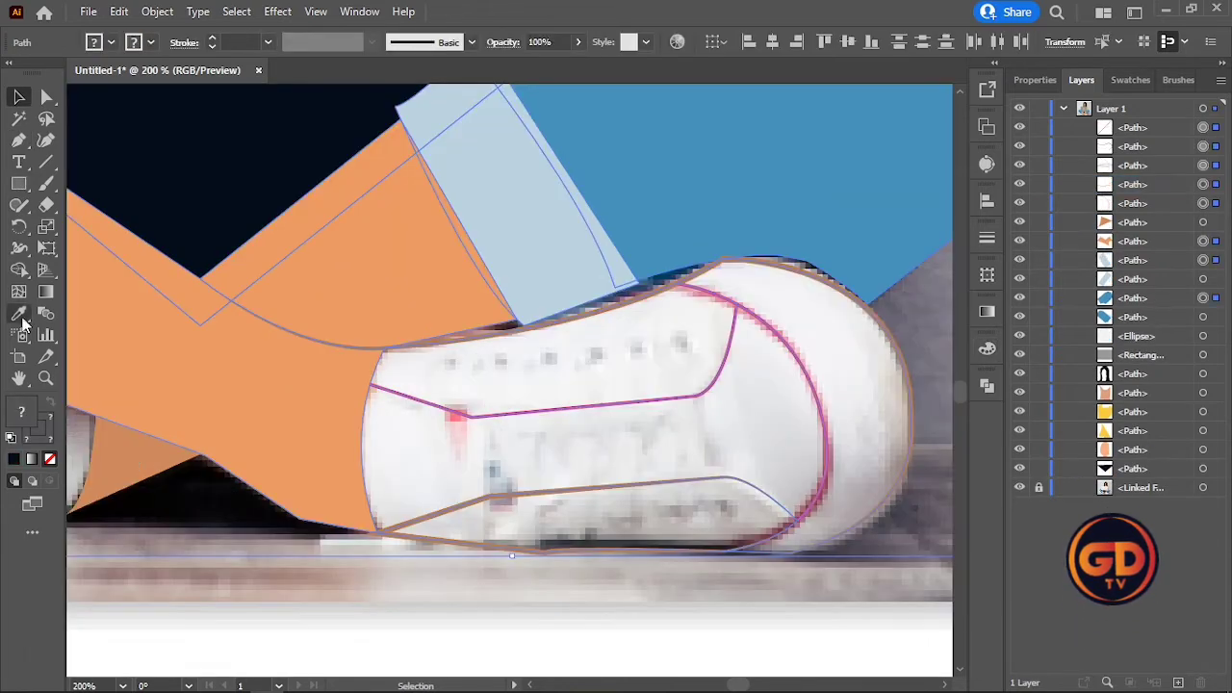
left_click(19, 271)
left_click(552, 385)
key("v")
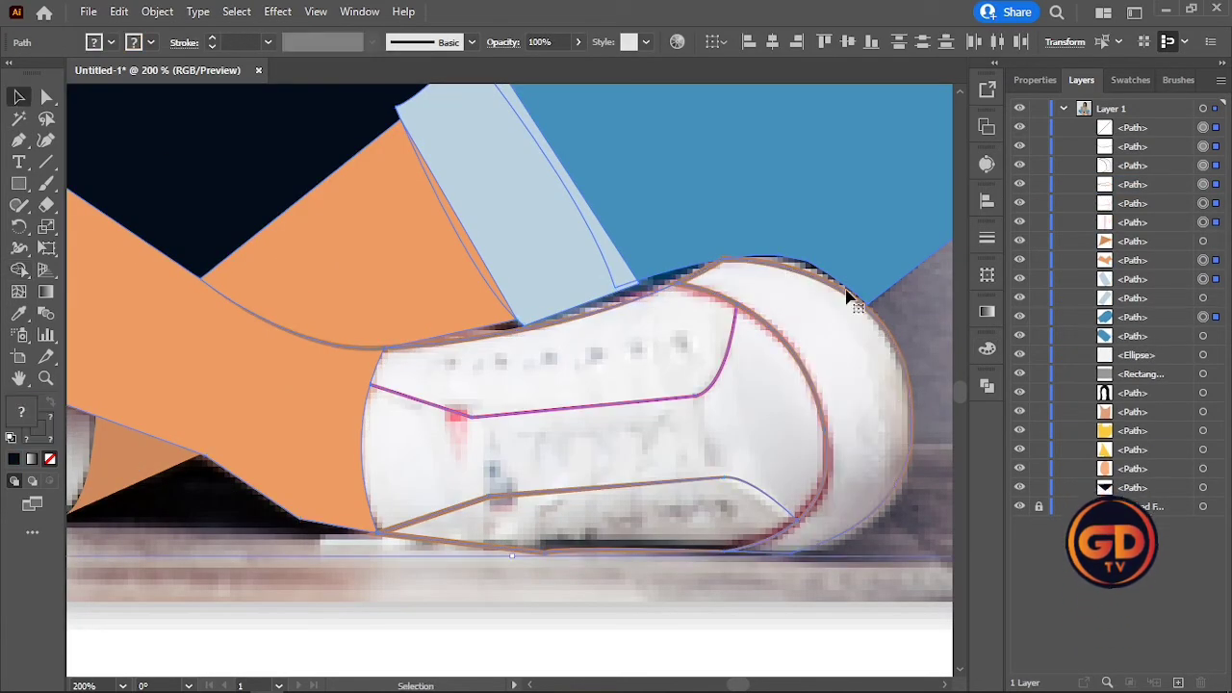
- Fill the right-hand shoe's toe cap and lower side panel with light grey sampled from the photographed shoe
left_click(916, 329)
left_click(897, 337)
left_click(19, 314)
left_click(759, 414)
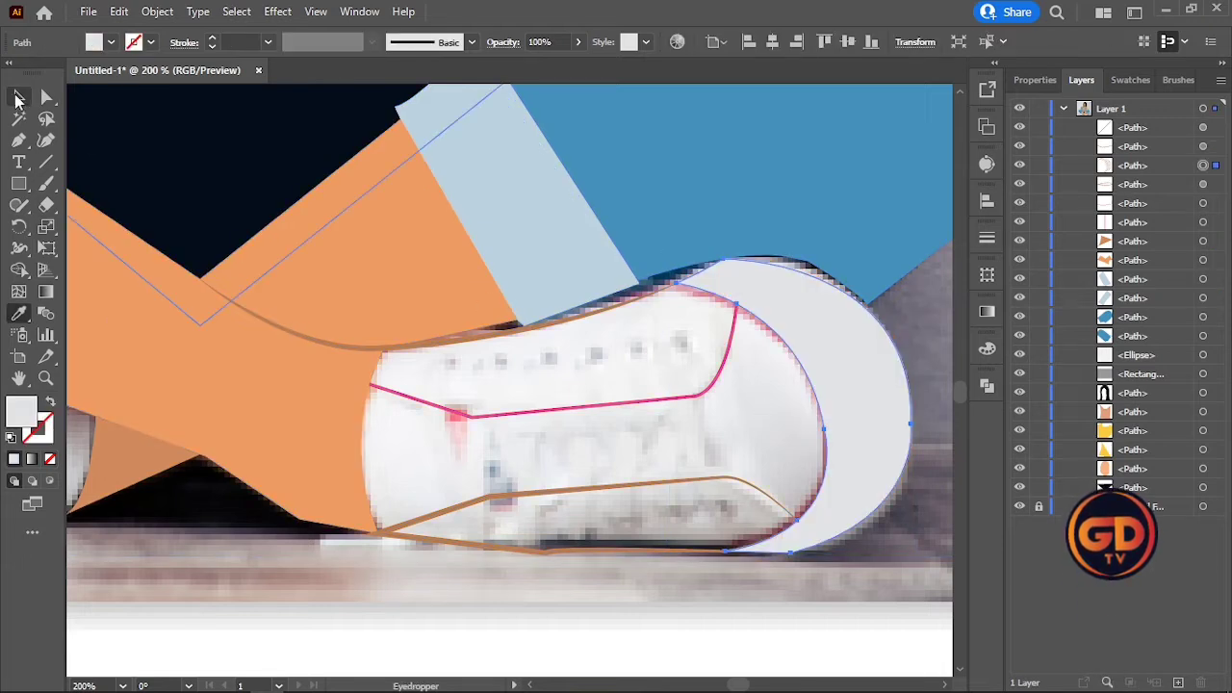
left_click(19, 97)
left_click(724, 478)
key("i")
left_click(778, 408)
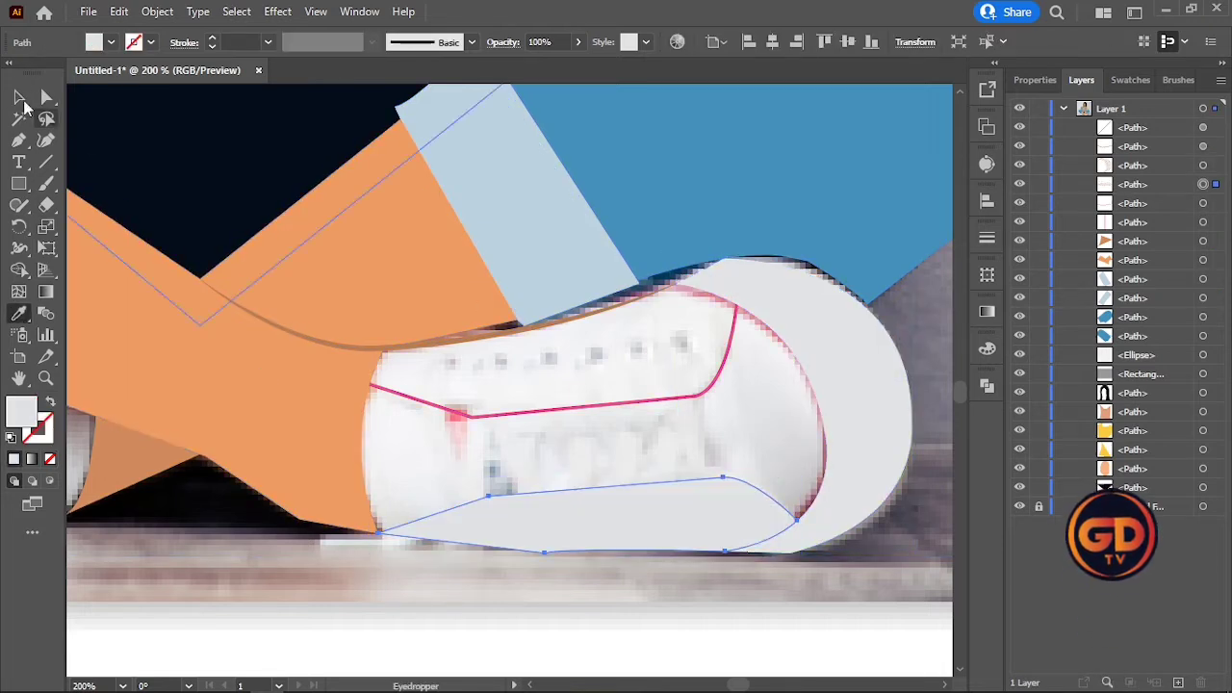
left_click(18, 97)
- Delete the pink upper panel line and redraw it with straight segments from the ankle edge to the toe cap
left_click(661, 404)
key("Delete")
key("p")
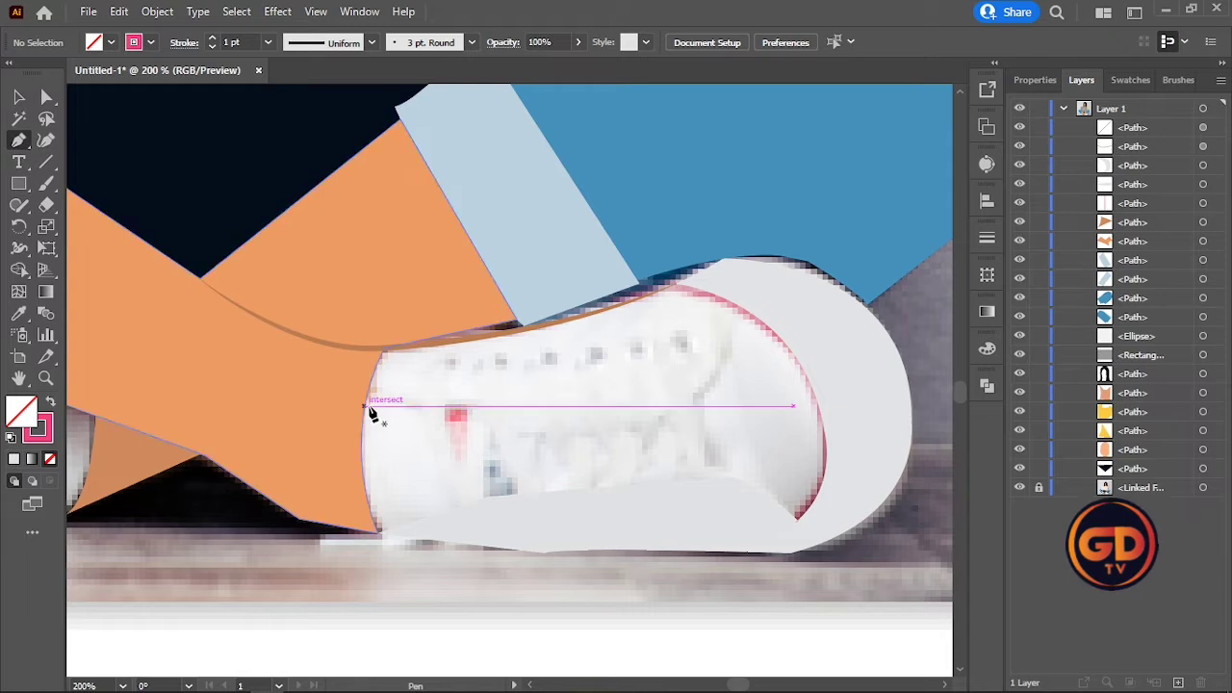
left_click(367, 401)
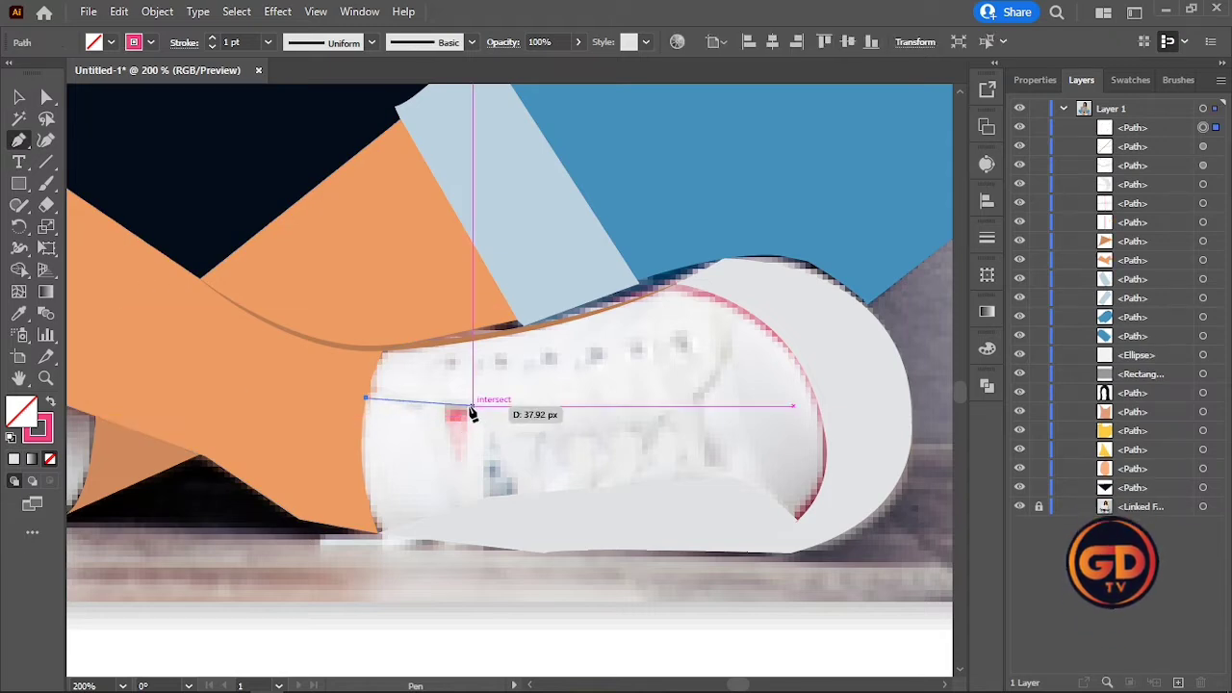
left_click(471, 404)
left_click(704, 388)
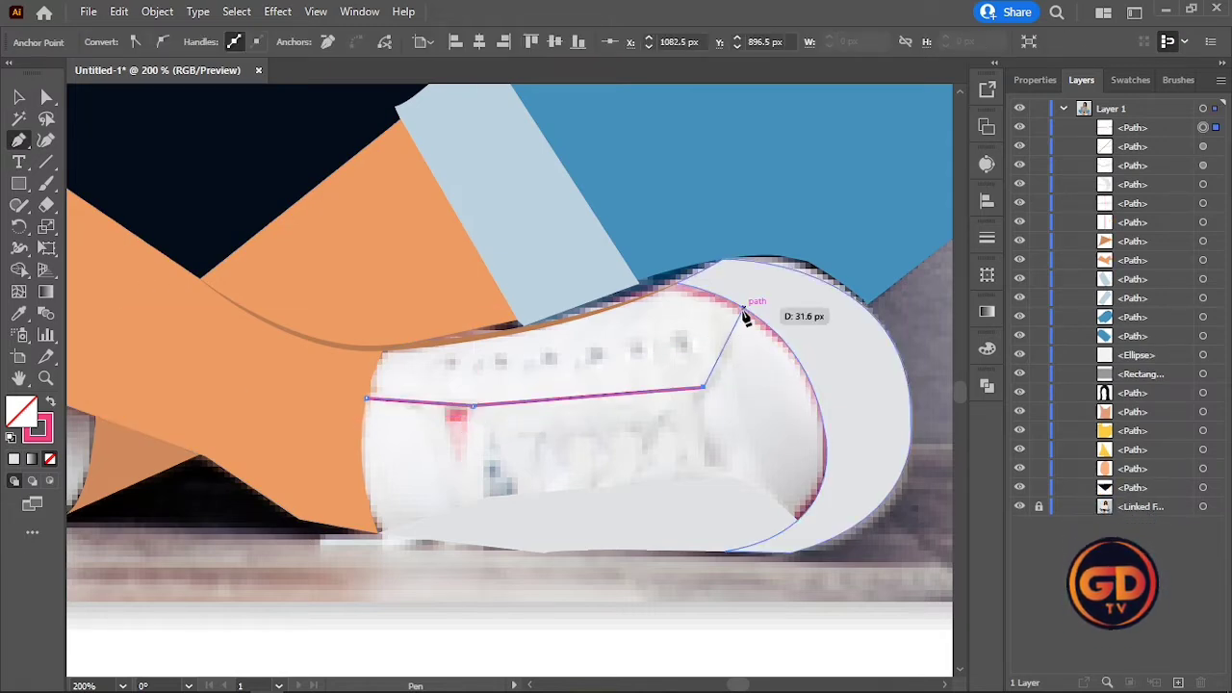
left_click(740, 306)
- Round the redrawn panel line's corner near the toe cap into a smooth curve
left_click(44, 97)
left_click(703, 389)
left_click_drag(693, 375, 631, 333)
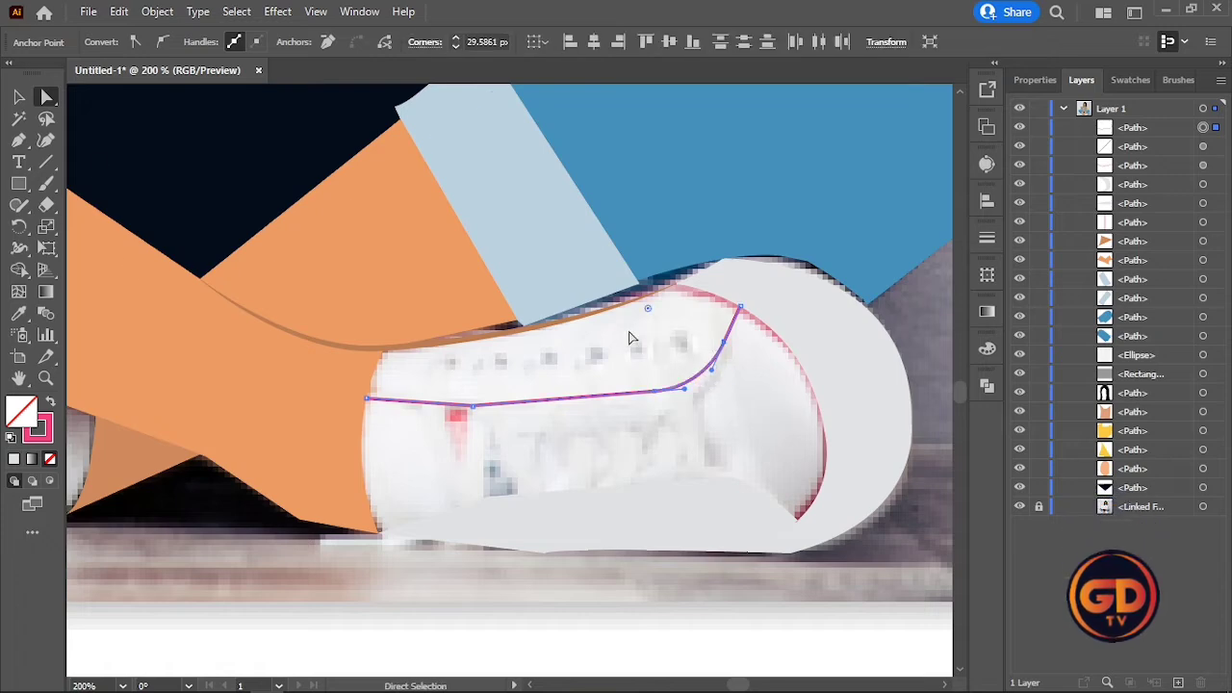
left_click(18, 97)
left_click(913, 332)
- Delete the brown tapered crease line that runs along the right-hand shoe's upper edge
scroll(684, 289, "up", 5)
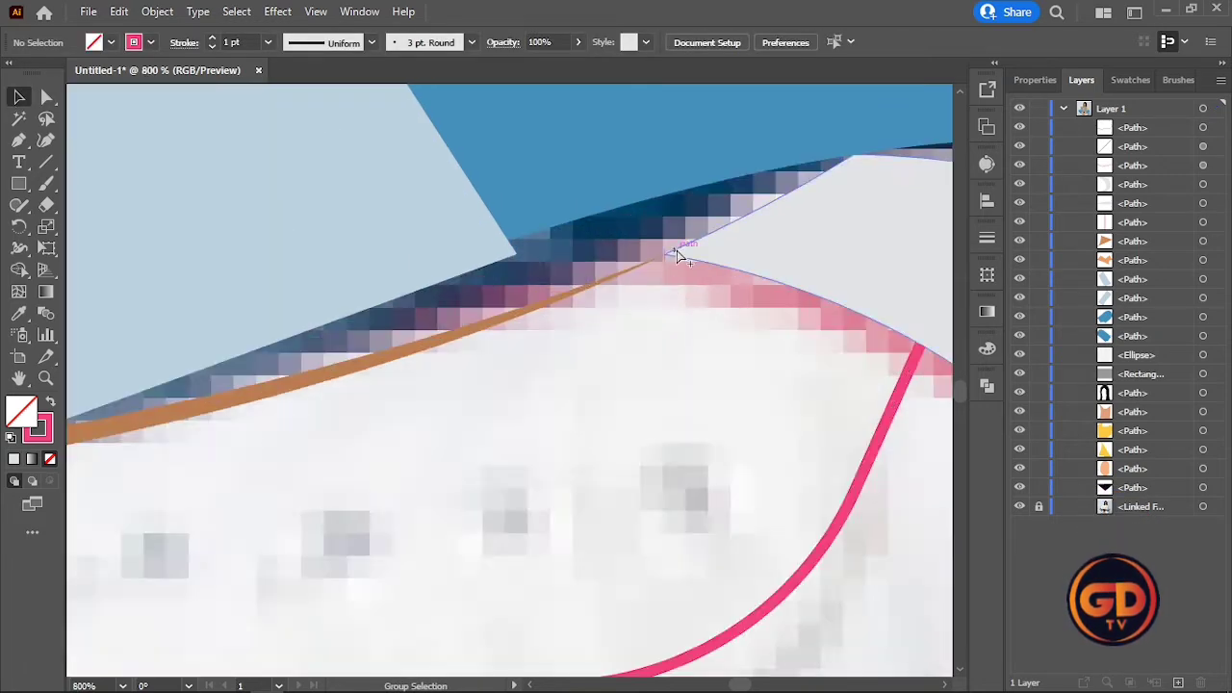
left_click(484, 299)
scroll(484, 299, "down", 3)
scroll(485, 300, "down", 3)
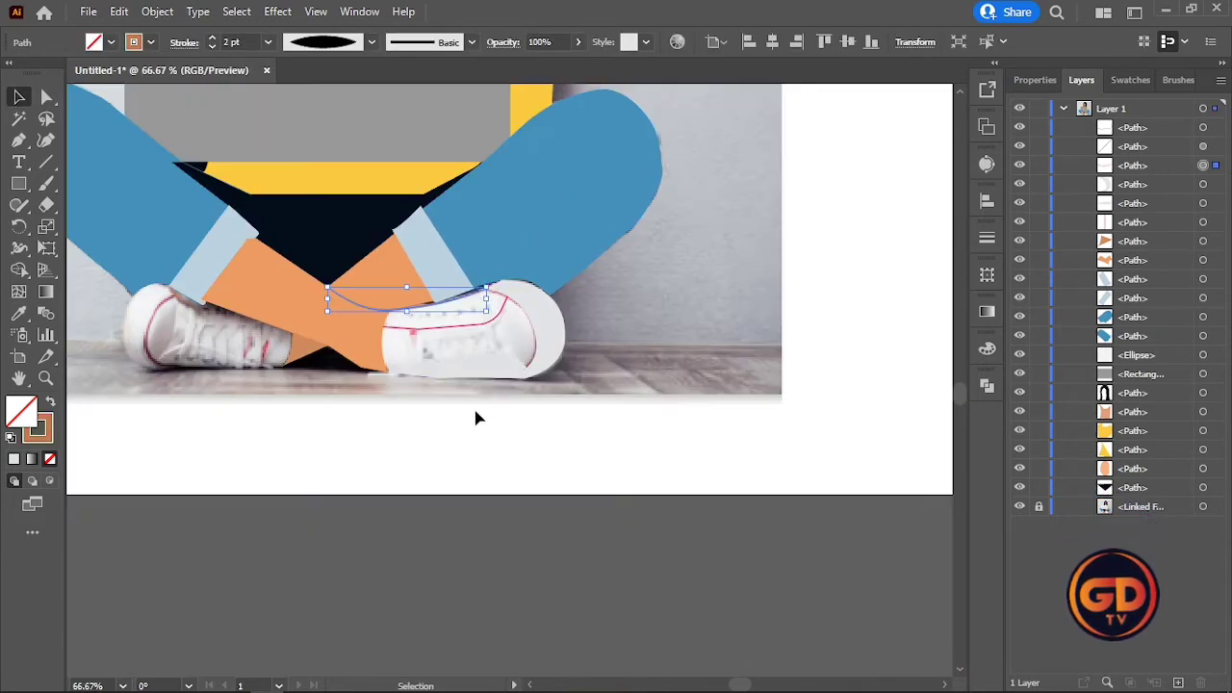
left_click(475, 418)
- Draw a curved path along the right-hand shoe's upper edge from the ankle to the toe cap
scroll(475, 418, "up", 4)
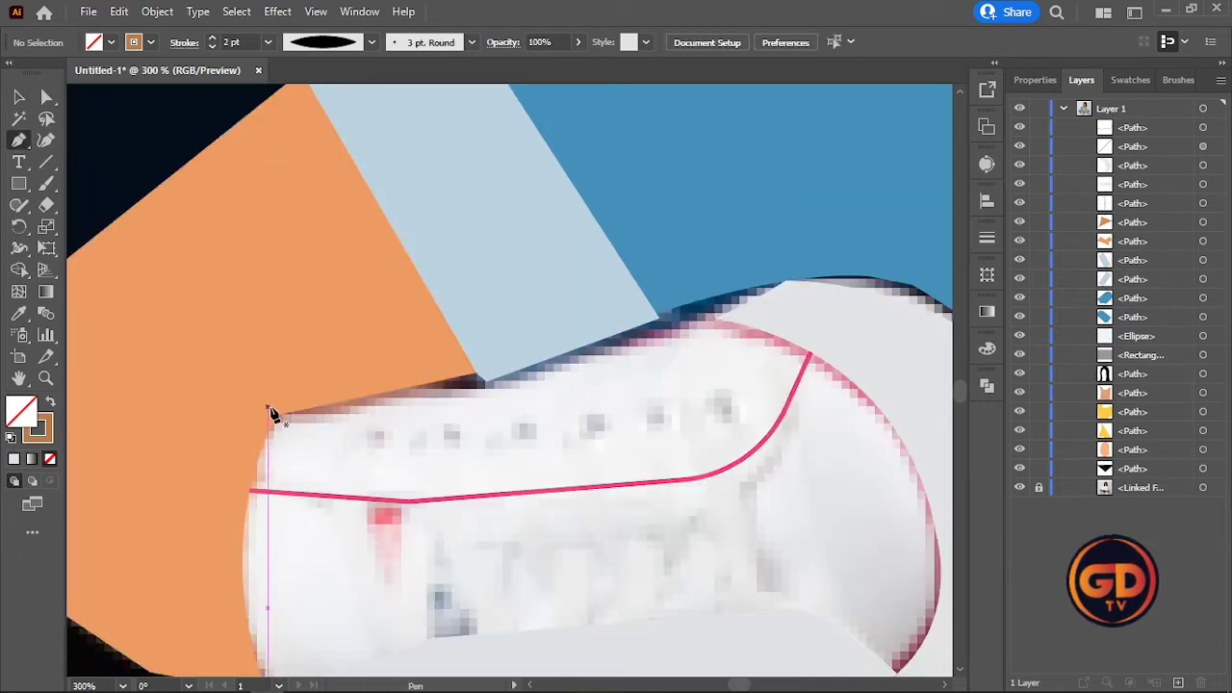
left_click(276, 416)
left_click_drag(715, 319, 782, 256)
left_click(17, 100)
scroll(337, 313, "down", 4)
left_click_drag(605, 234, 144, 472)
scroll(302, 328, "up", 1)
left_click(18, 269)
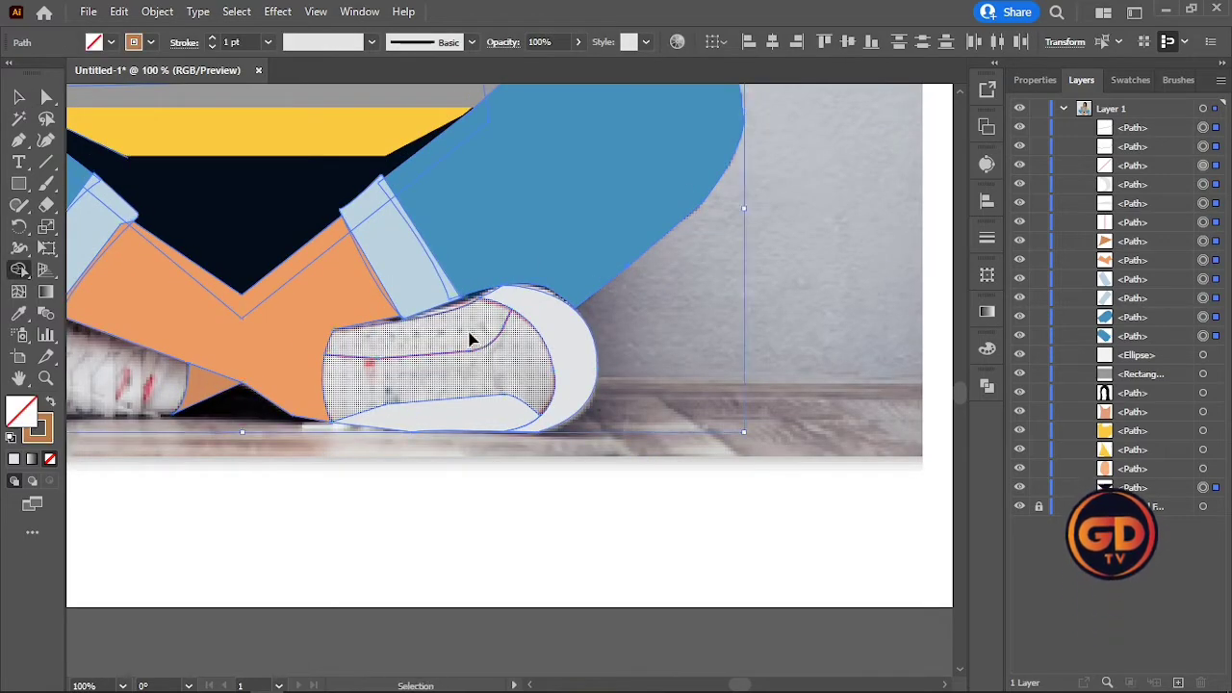
- Extend the pink panel line's ankle end slightly past the orange leg's edge to close the gap
scroll(470, 339, "up", 5)
scroll(641, 254, "down", 7)
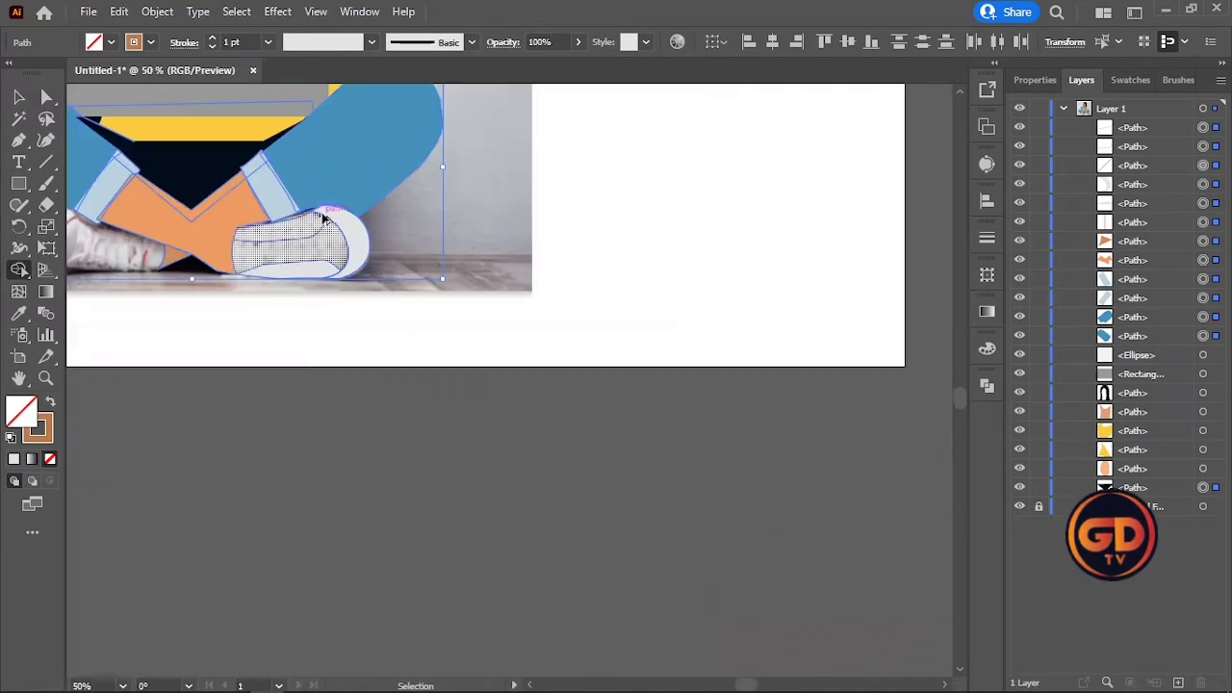
scroll(375, 355, "up", 15)
key("a")
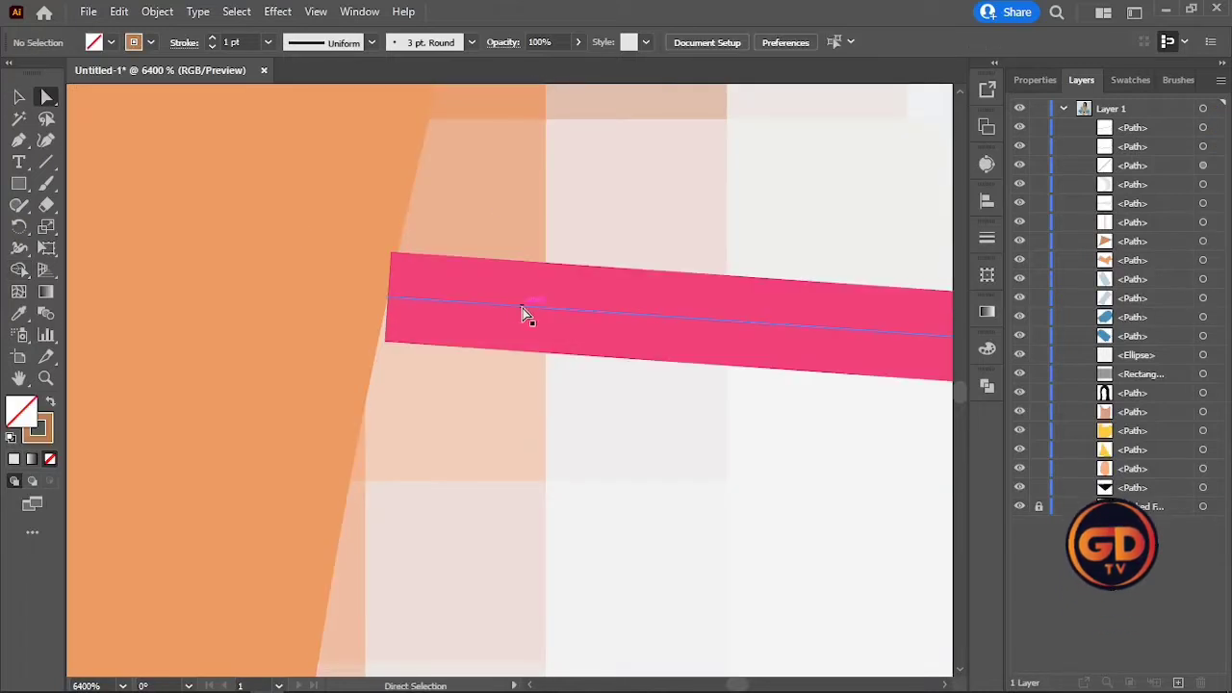
left_click(522, 308)
left_click_drag(388, 298, 376, 292)
scroll(434, 394, "down", 12)
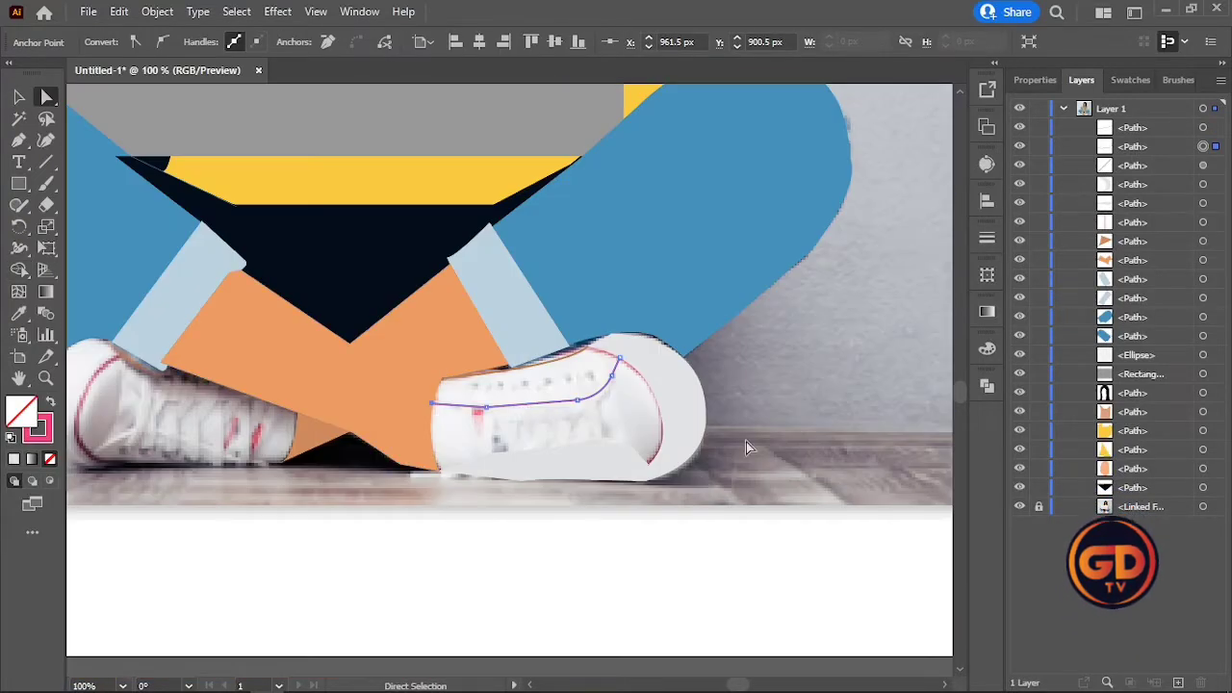
- Select the shoe and surrounding paths and build the upper lace panel as a closed shape with Shape Builder
left_click_drag(874, 284, 288, 547)
left_click(18, 270)
left_click(528, 395)
key("v")
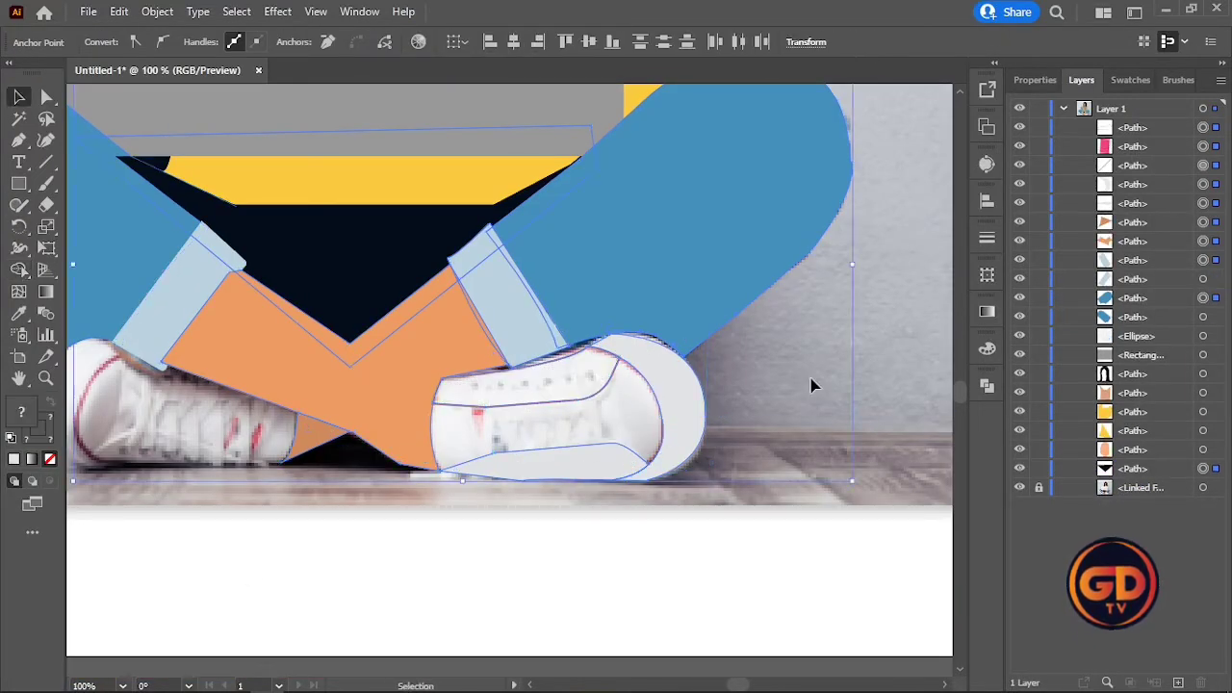
left_click(811, 385)
- Fill the shoe's upper lace panel with the light grey sampled from the lower side panel
left_click(591, 379)
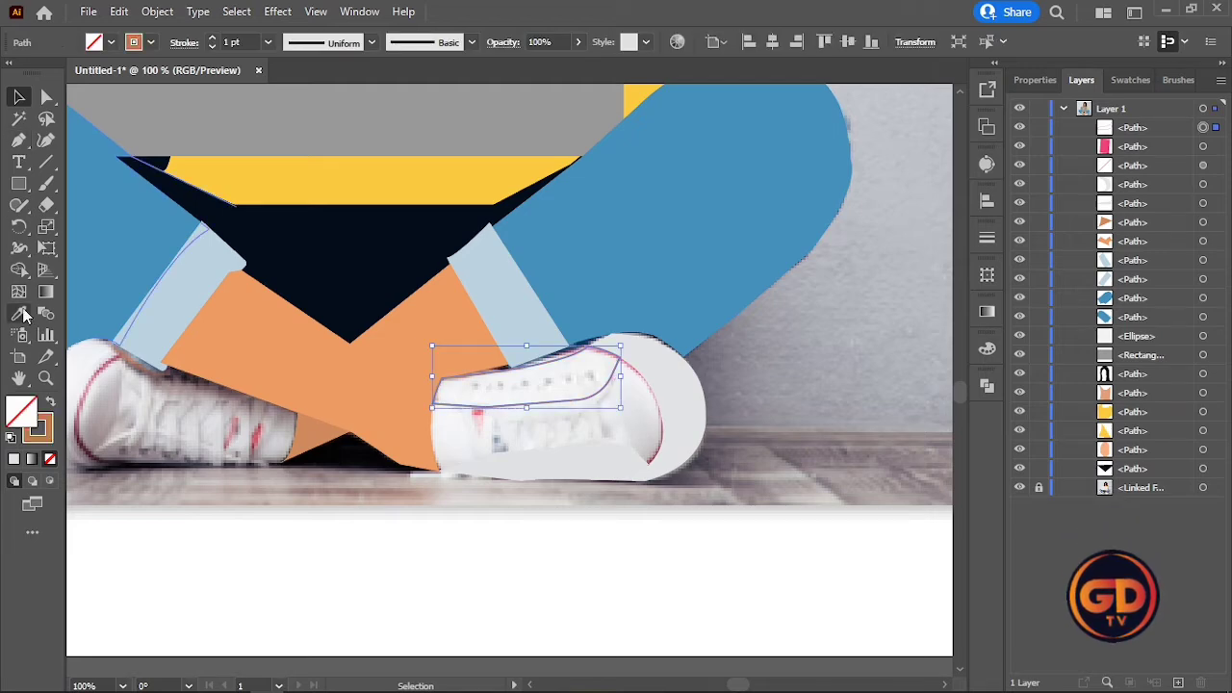
left_click(19, 314)
left_click(577, 464)
left_click(19, 96)
left_click(789, 385)
left_click(655, 384)
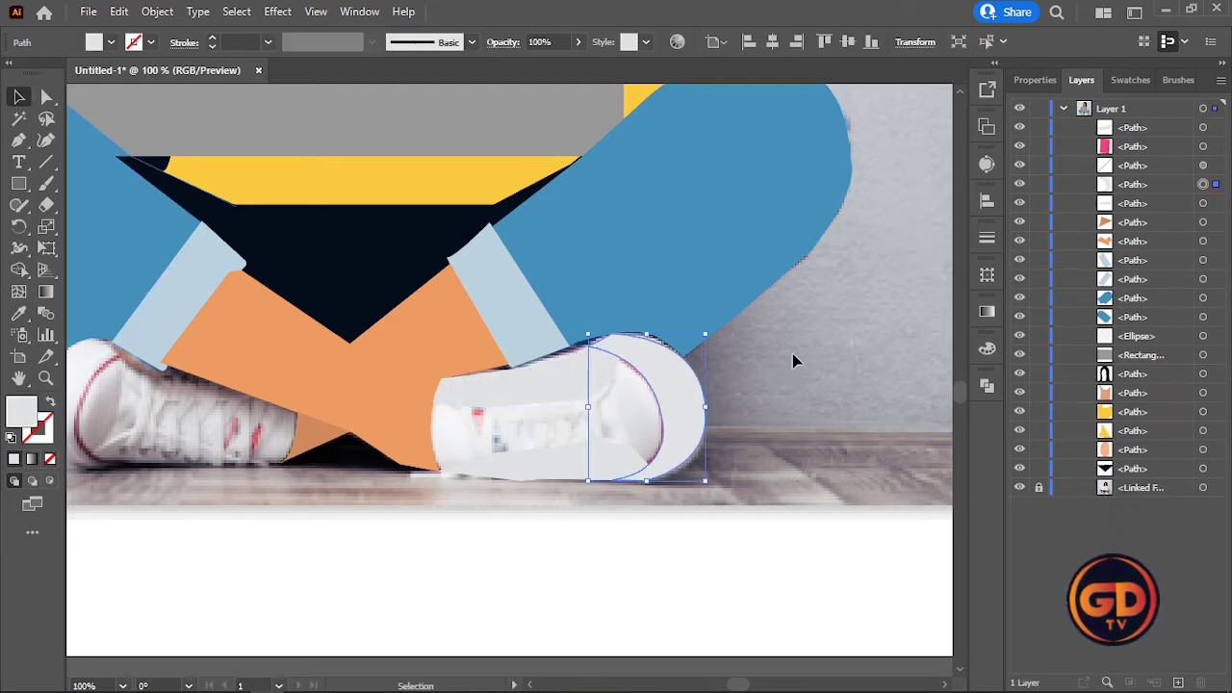
- Draw a narrow vertical rounded rectangle between the shoe's panels near the toe and fill it with grey c2c3c4
scroll(556, 385, "up", 2)
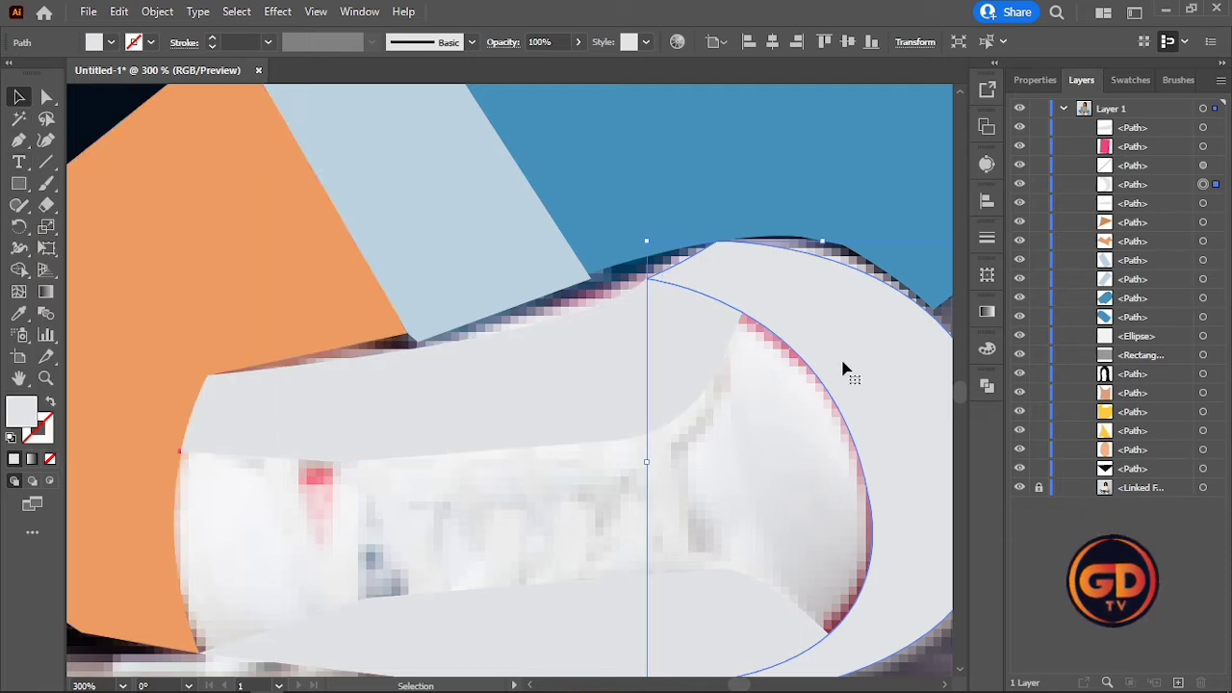
scroll(843, 370, "down", 1)
right_click(18, 185)
left_click(77, 205)
left_click_drag(635, 392, 658, 549)
double_click(21, 412)
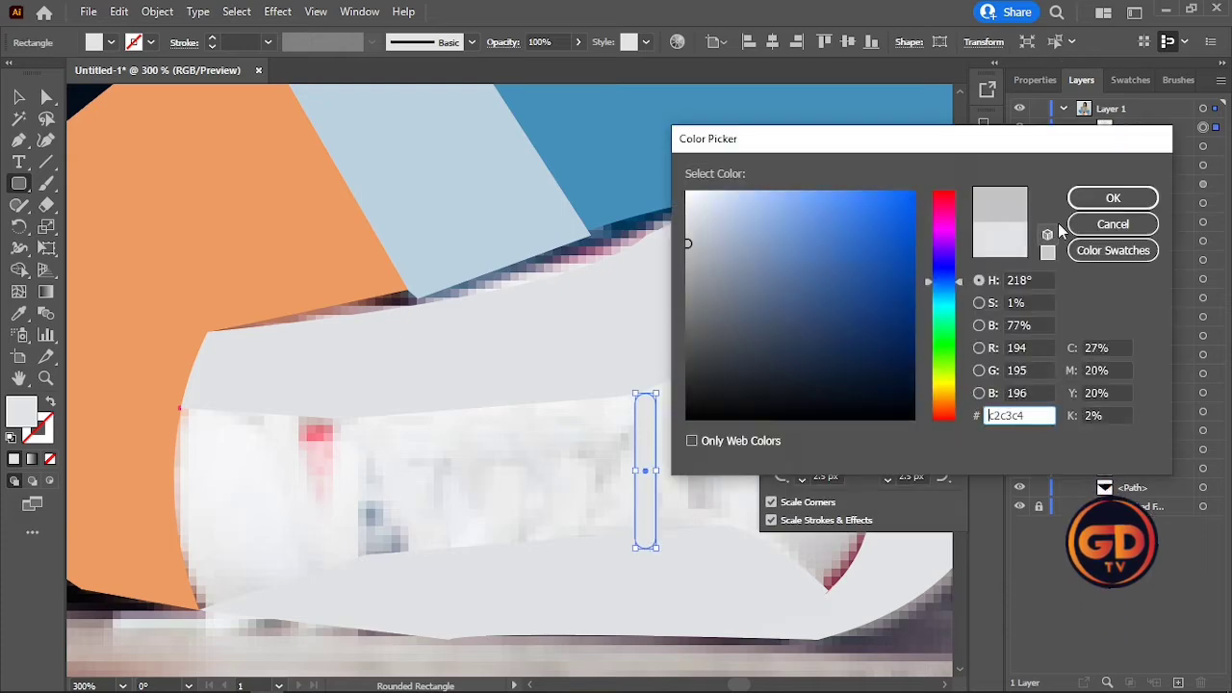
left_click(1107, 199)
- Duplicate the grey rounded rectangle toward the ankle to make a row of six lace stripes
key("v")
left_click_drag(638, 423, 589, 426)
left_click_drag(587, 422, 540, 425)
left_click_drag(542, 427, 454, 448)
left_click_drag(452, 449, 403, 455)
left_click(1144, 222)
left_click(1143, 204, "ctrl")
left_click(1143, 184, "ctrl")
left_click(1142, 167, "ctrl")
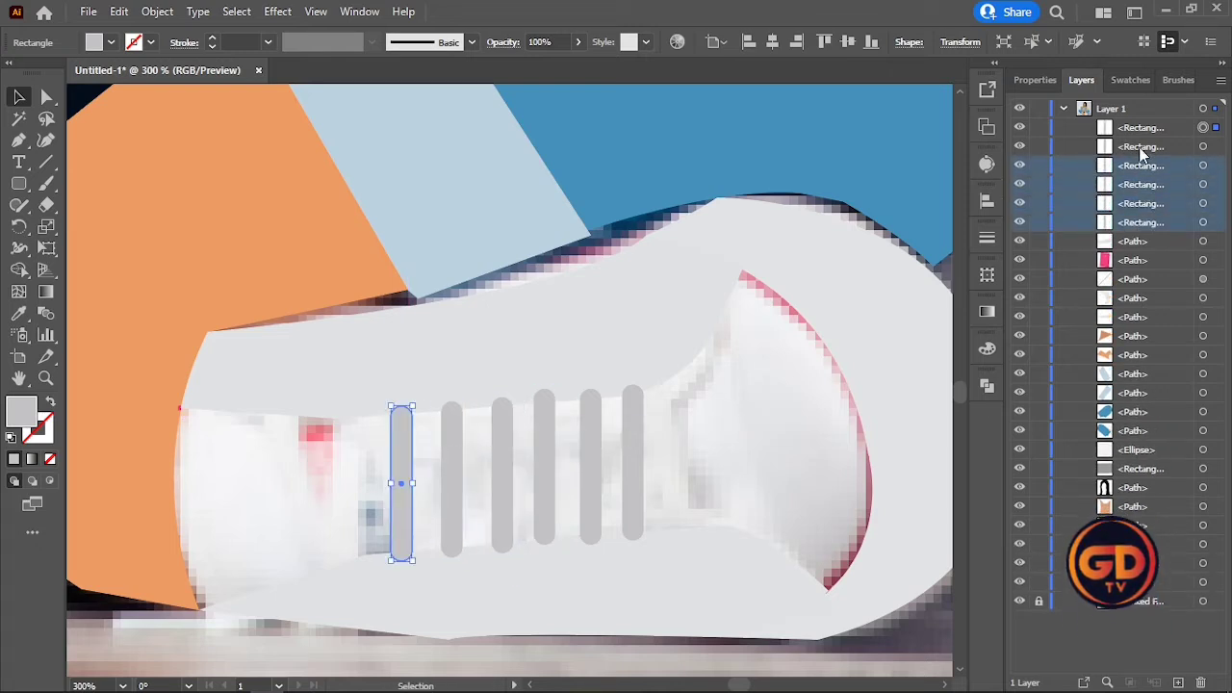
left_click(1141, 147, "ctrl")
left_click(1142, 129, "ctrl")
- Select all six grey lace stripes on the shoe and group them
left_click(633, 462)
left_click(591, 481, "shift")
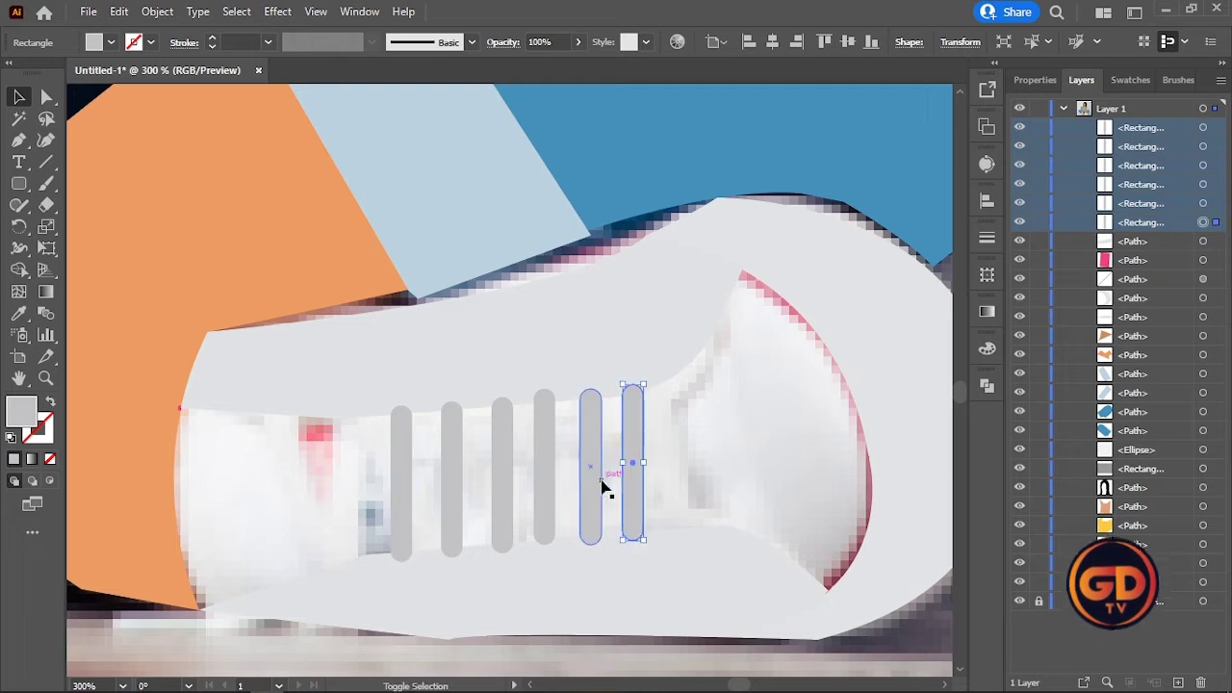
left_click(544, 477, "shift")
left_click(501, 475, "shift")
left_click(452, 478, "shift")
left_click(402, 481, "shift")
key("ctrl+g")
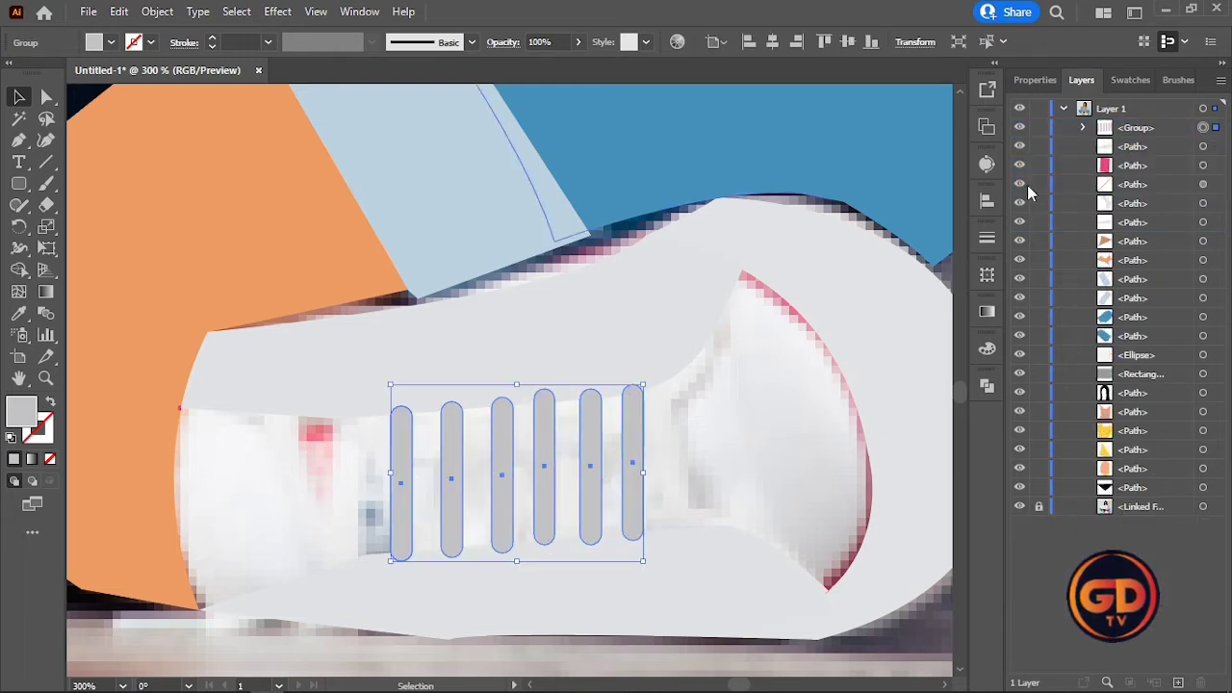
- Identify the shoe's upper and lower grey panels and move both above the stripe group so they cover the stripe ends
left_click(1019, 147)
left_click(1020, 148)
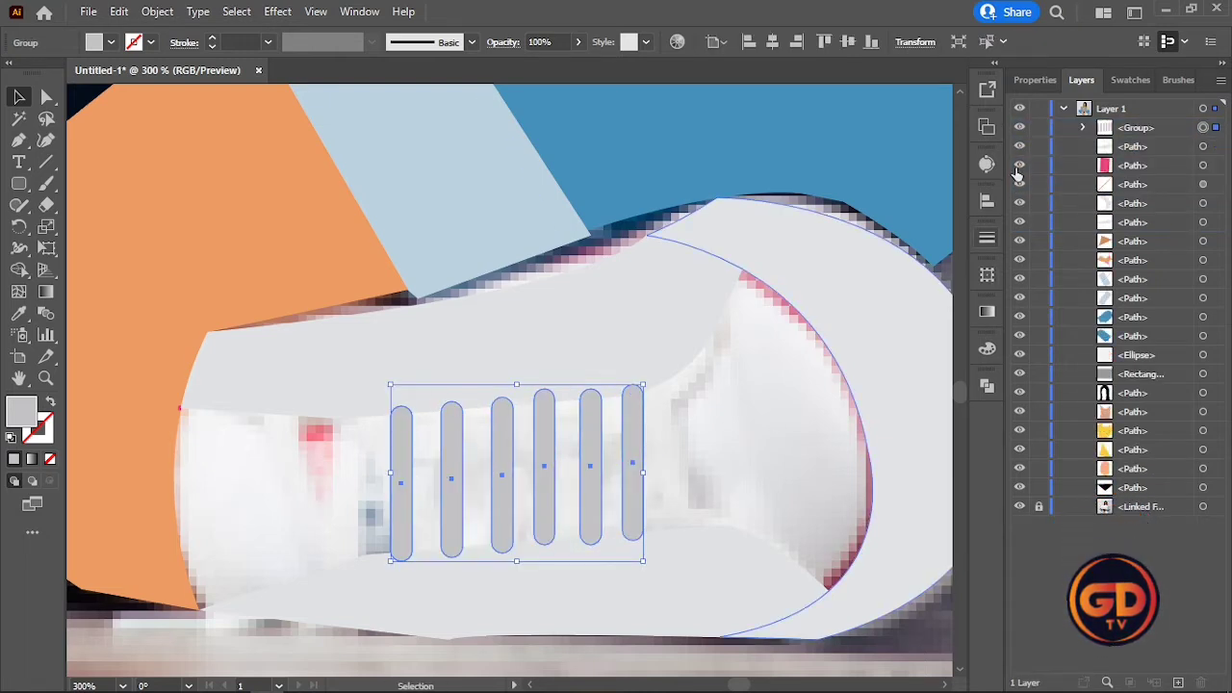
left_click(1019, 203)
left_click(1020, 203)
left_click(1019, 223)
left_click(1019, 222)
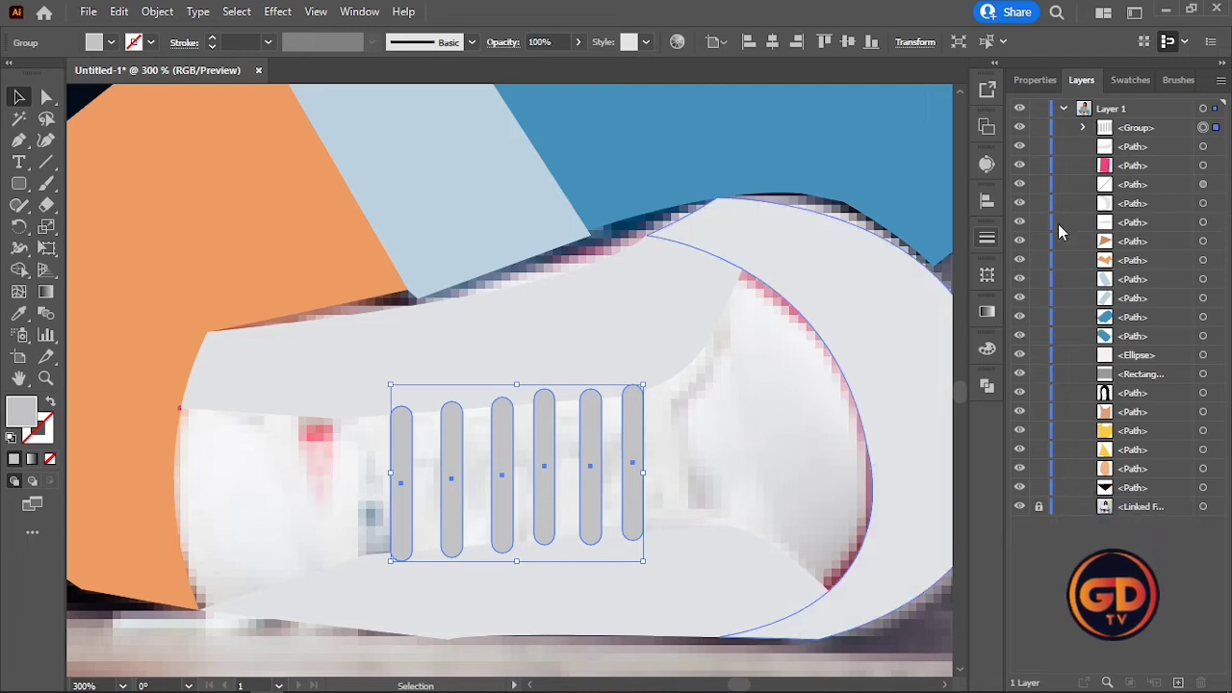
left_click_drag(1111, 222, 1125, 119)
left_click_drag(1114, 165, 1119, 137)
left_click(900, 163)
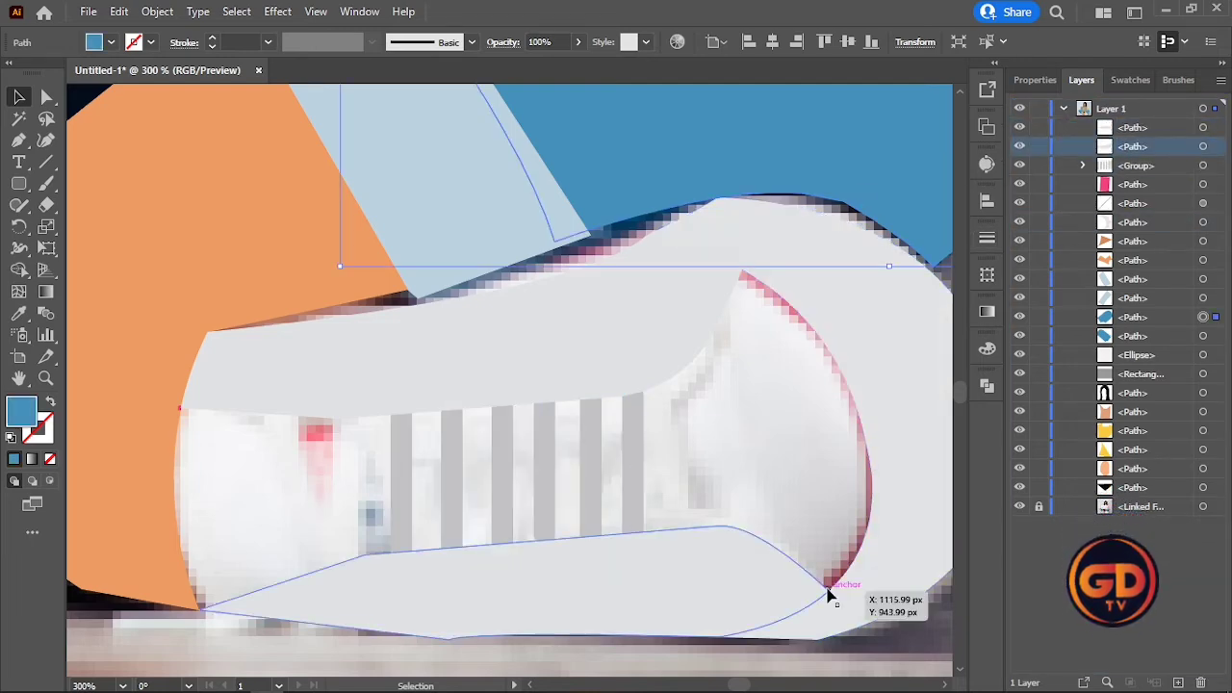
- Bring the right-hand shoe's upper grey panel in front of the lace stripe group
left_click(838, 442)
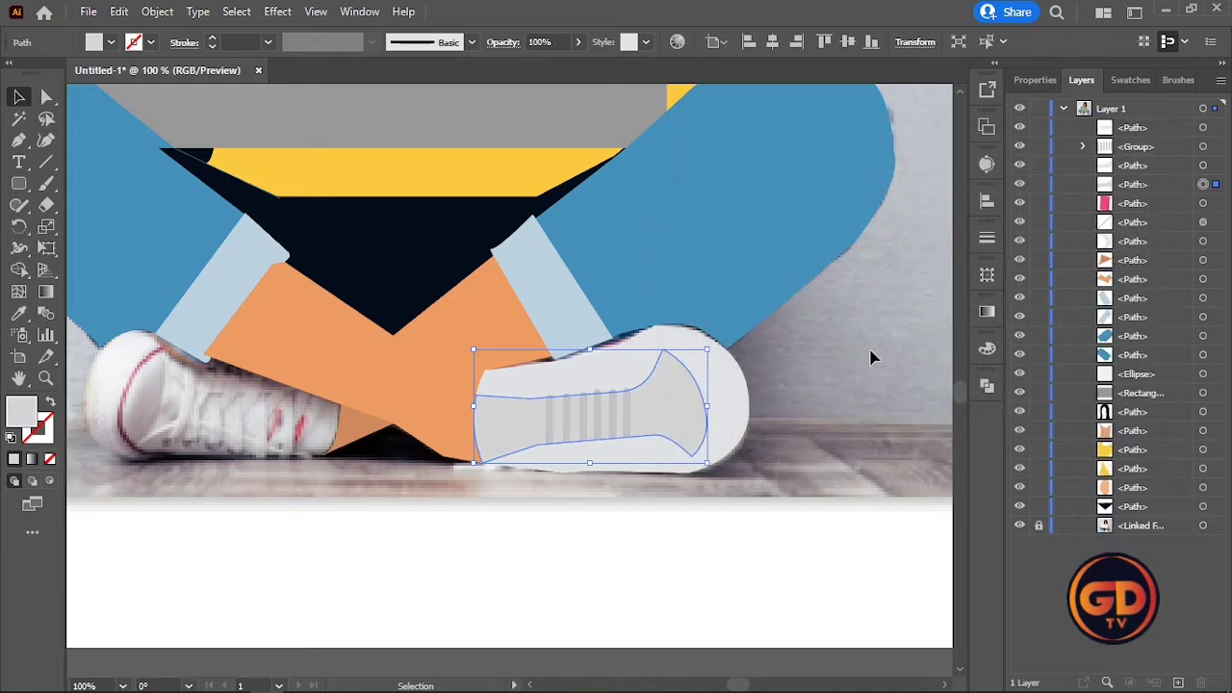
left_click(871, 357)
left_click(643, 361)
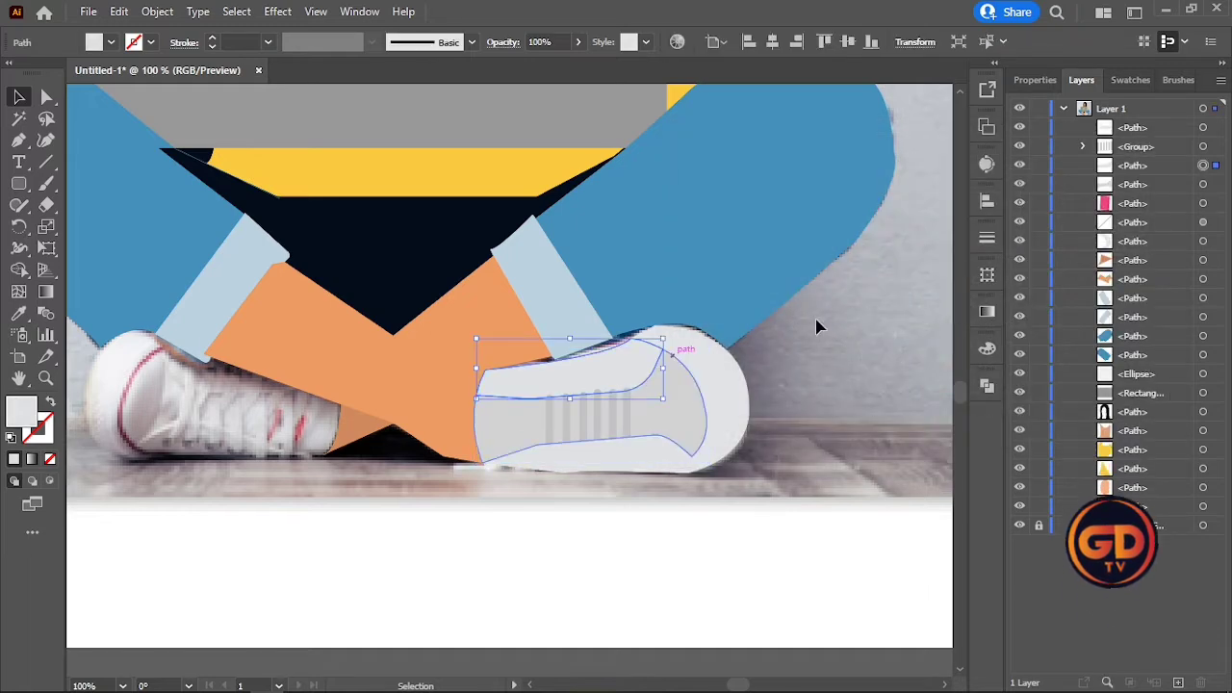
left_click_drag(1111, 165, 1107, 141)
left_click(812, 551)
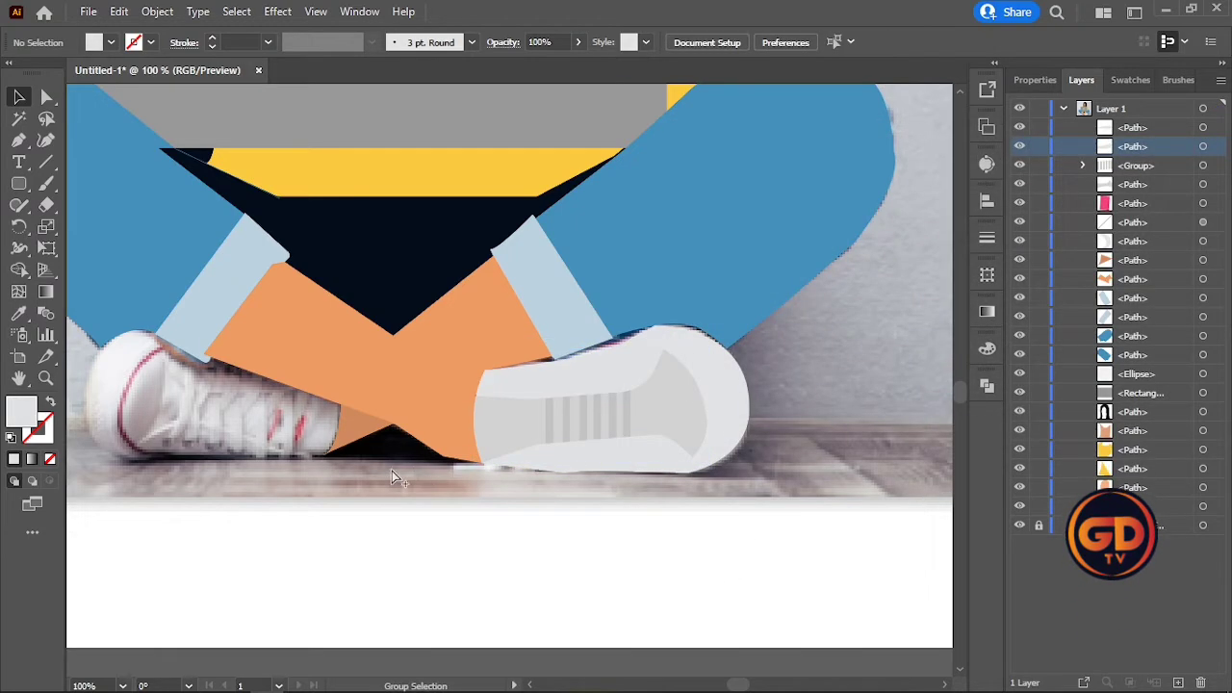
- Place a copy of the grouped shoe, reflected about the vertical axis, over the other foot and rotate it to match
key("ctrl+minus")
key("ctrl+minus")
key("ctrl+minus")
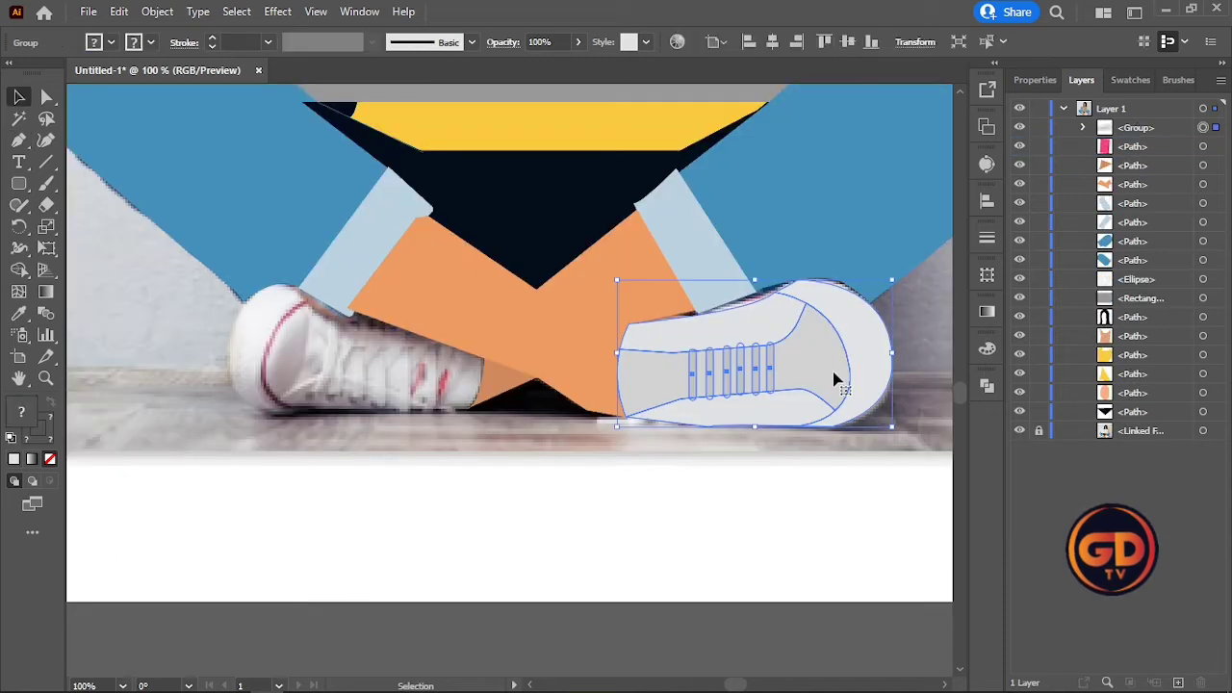
right_click(835, 380)
left_click(693, 320)
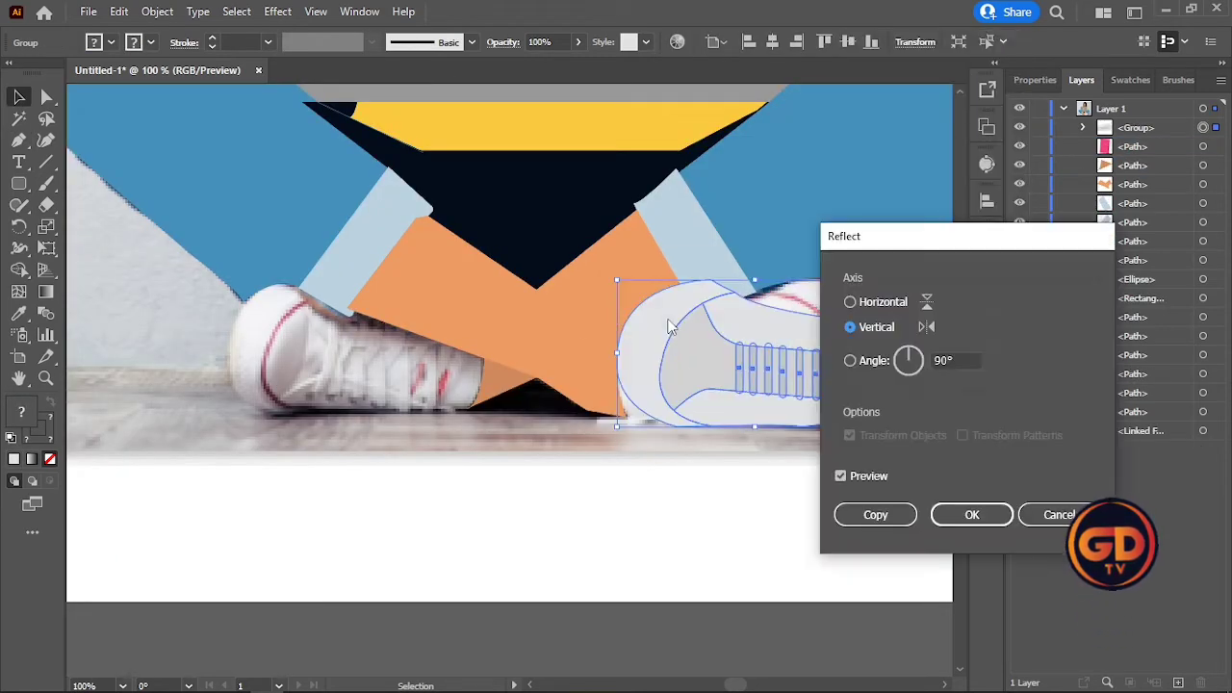
left_click(875, 515)
left_click_drag(814, 352, 399, 358)
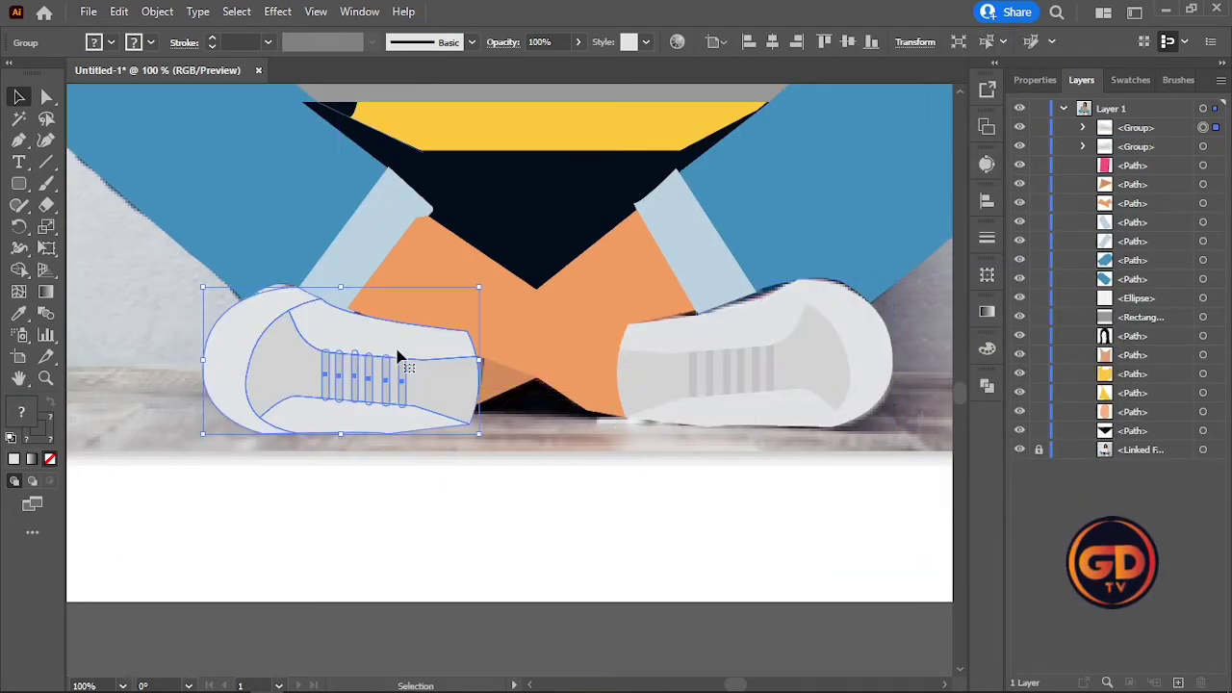
left_click_drag(201, 433, 251, 395)
- Move both shoe groups below the orange leg shapes in the layer order so the ankles overlap the shoes
left_click(536, 327)
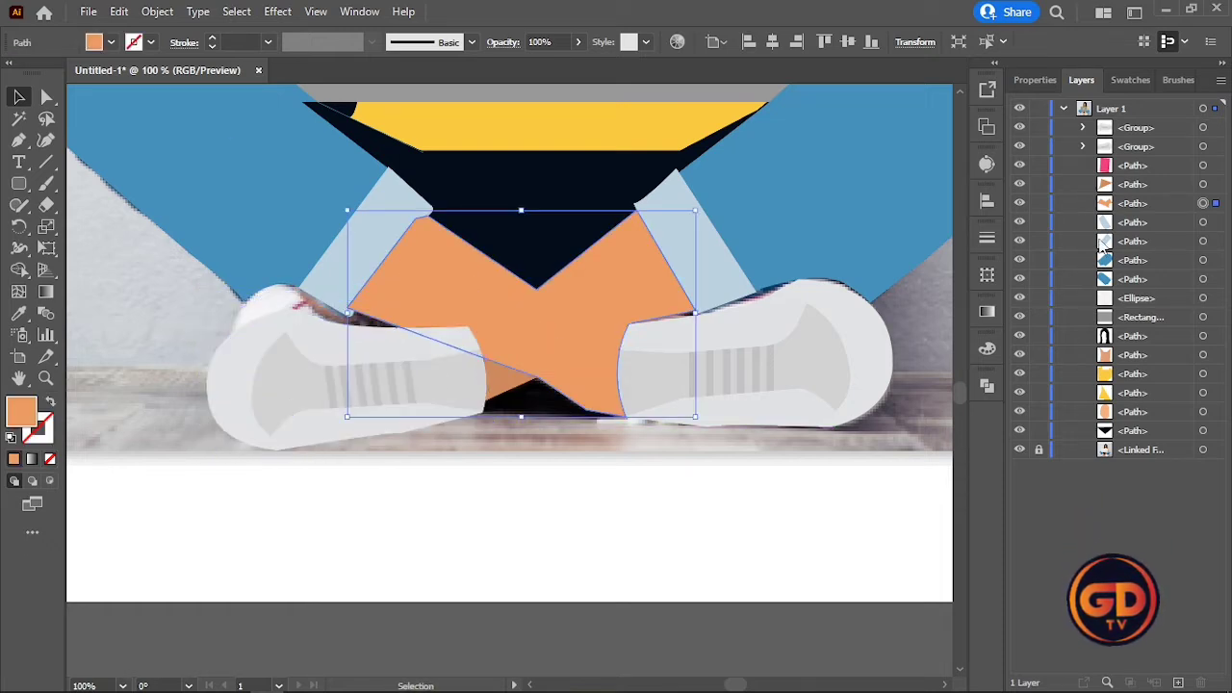
left_click_drag(1112, 168, 1124, 214)
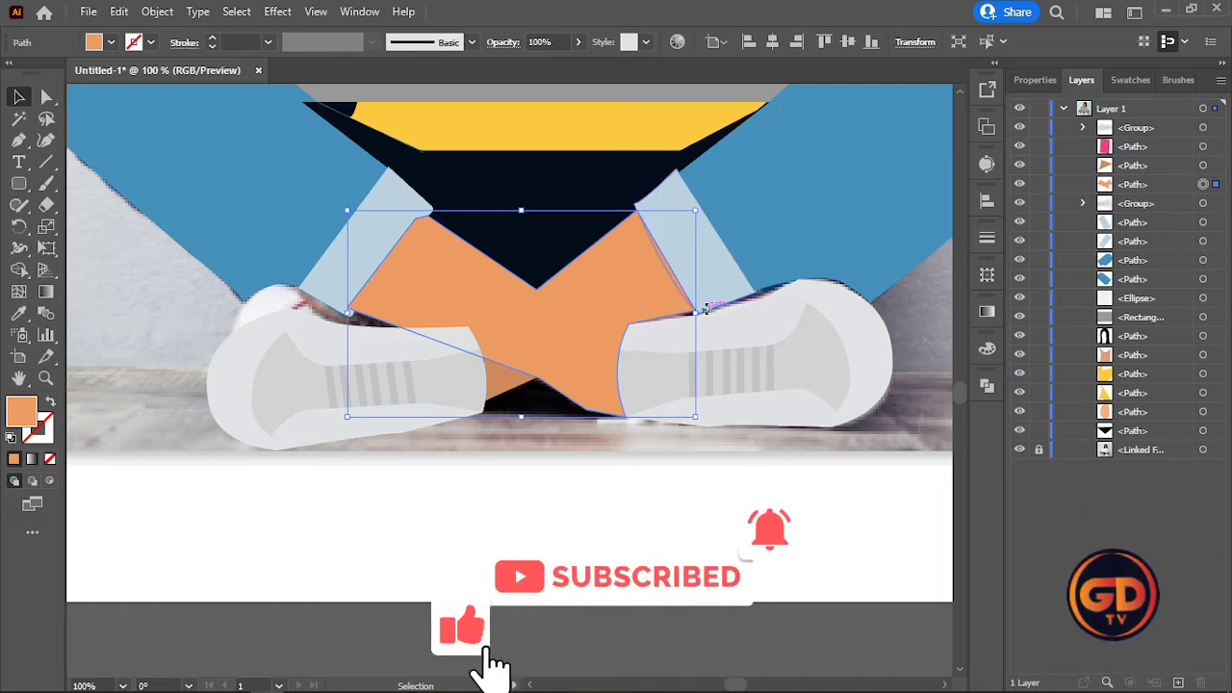
left_click(636, 533)
left_click(556, 342)
left_click_drag(1114, 129, 1122, 198)
left_click(760, 536)
- Toggle the reference photo's visibility to check the illustrated legs and shoes
scroll(502, 483, "down", 4)
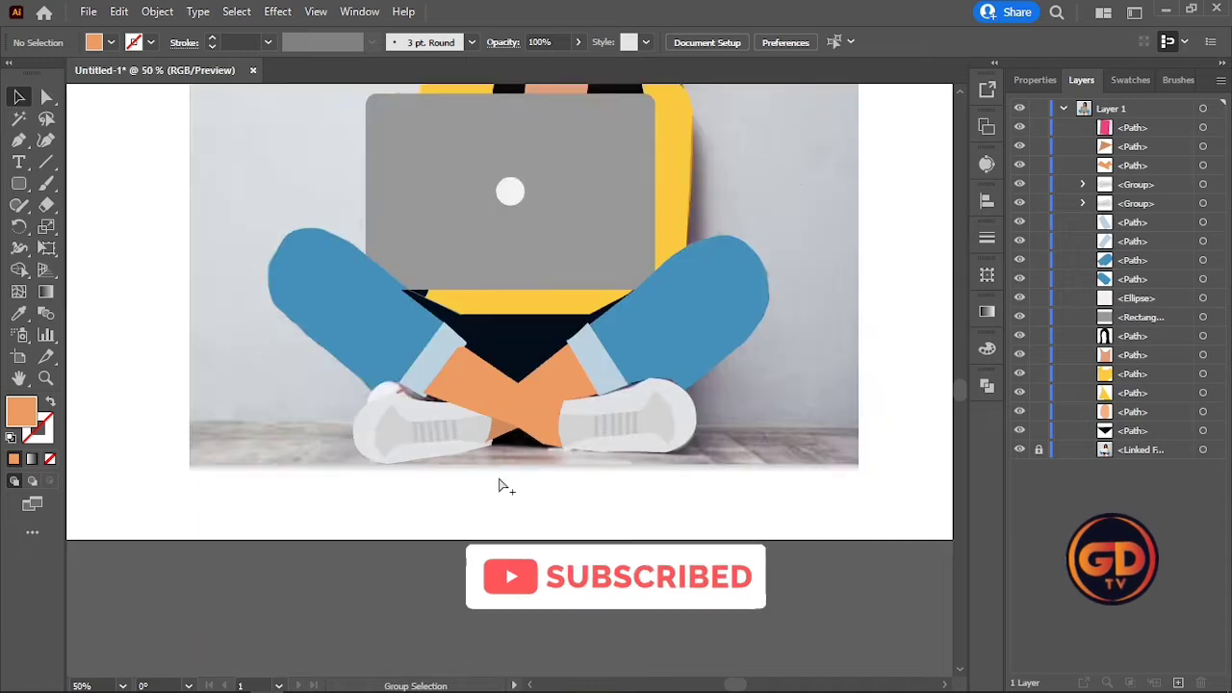
scroll(587, 279, "up", 1)
left_click(1020, 450)
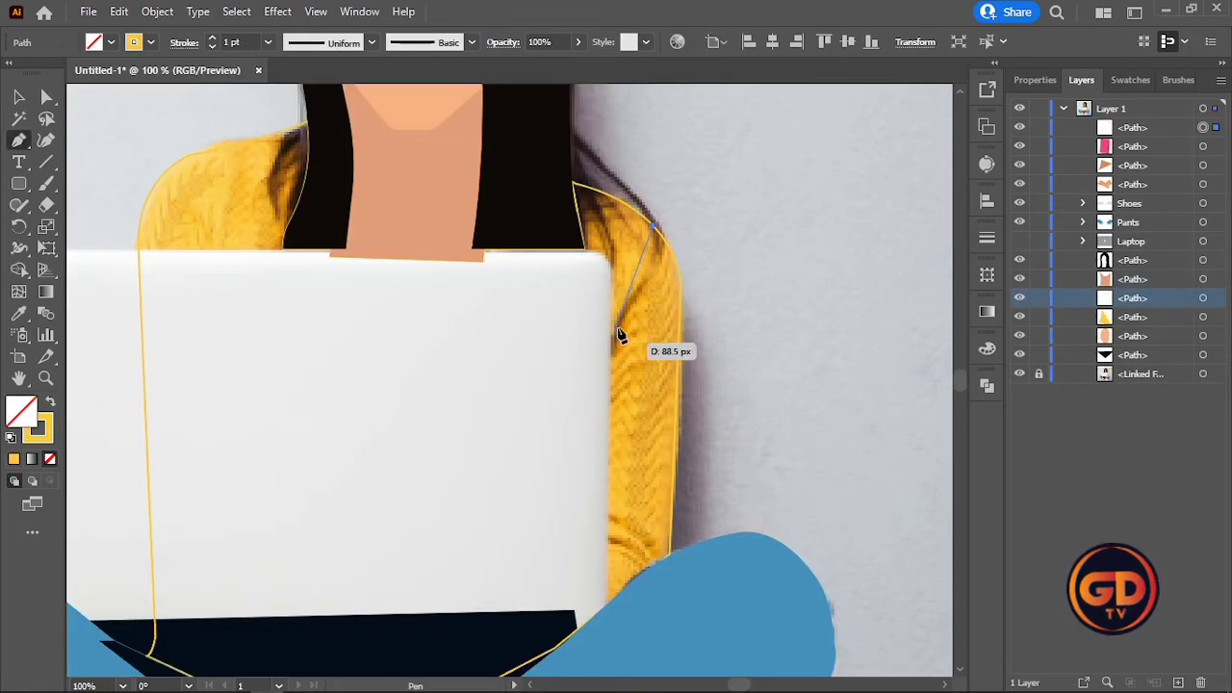
- Draw a curved fold line from the right-hand shoulder down to the laptop edge and smooth its middle anchor point
left_click_drag(622, 337, 602, 316)
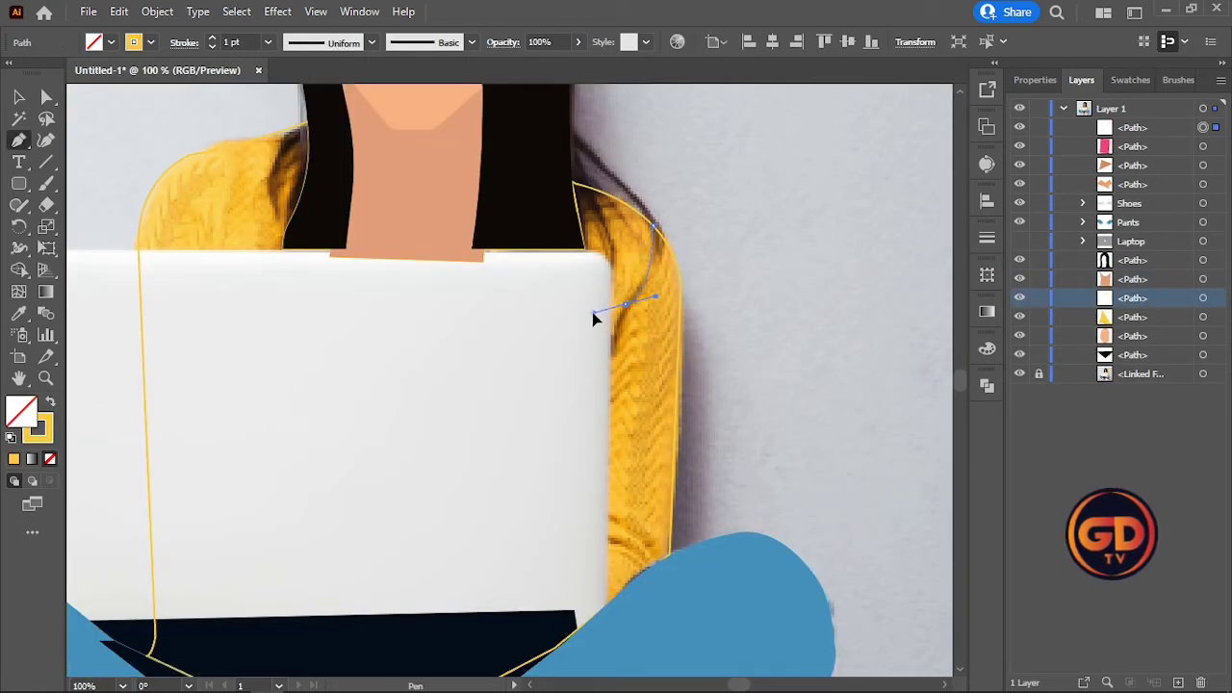
left_click(608, 356)
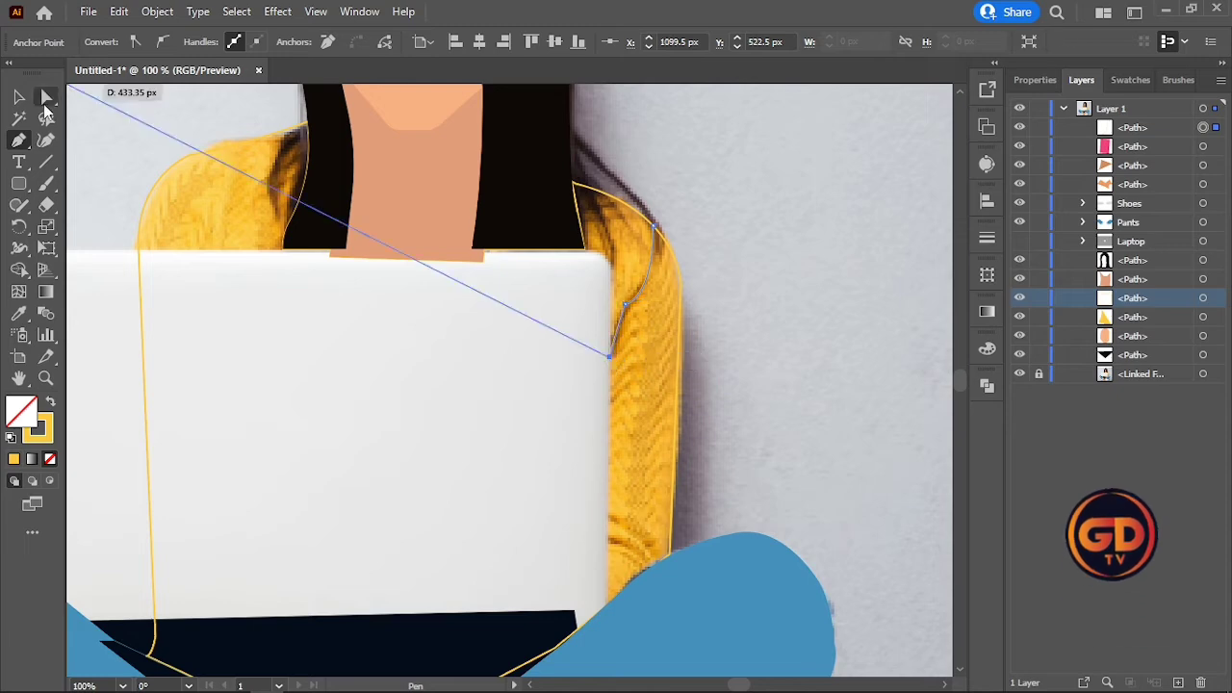
left_click(46, 99)
left_click(626, 304)
left_click_drag(643, 320, 811, 353)
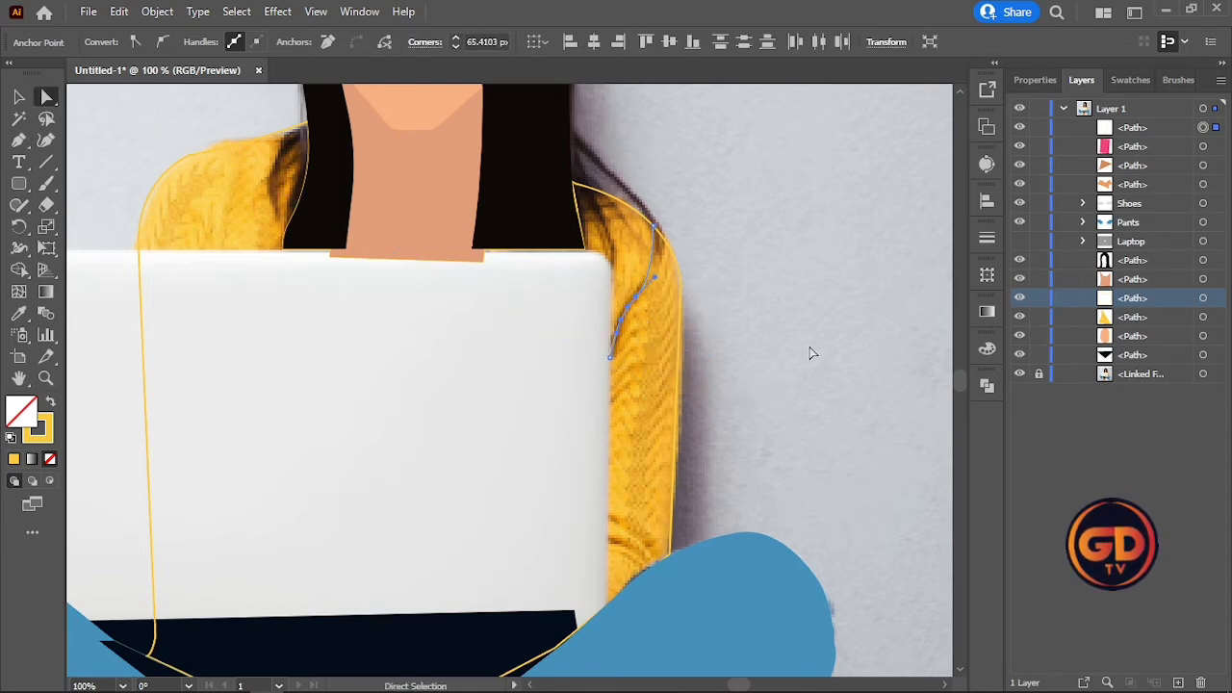
left_click(812, 353)
- Change the shoulder fold line's stroke colour to dark mustard 997929
scroll(658, 410, "down", 2)
scroll(639, 469, "up", 3)
scroll(657, 214, "down", 5)
scroll(674, 139, "up", 2)
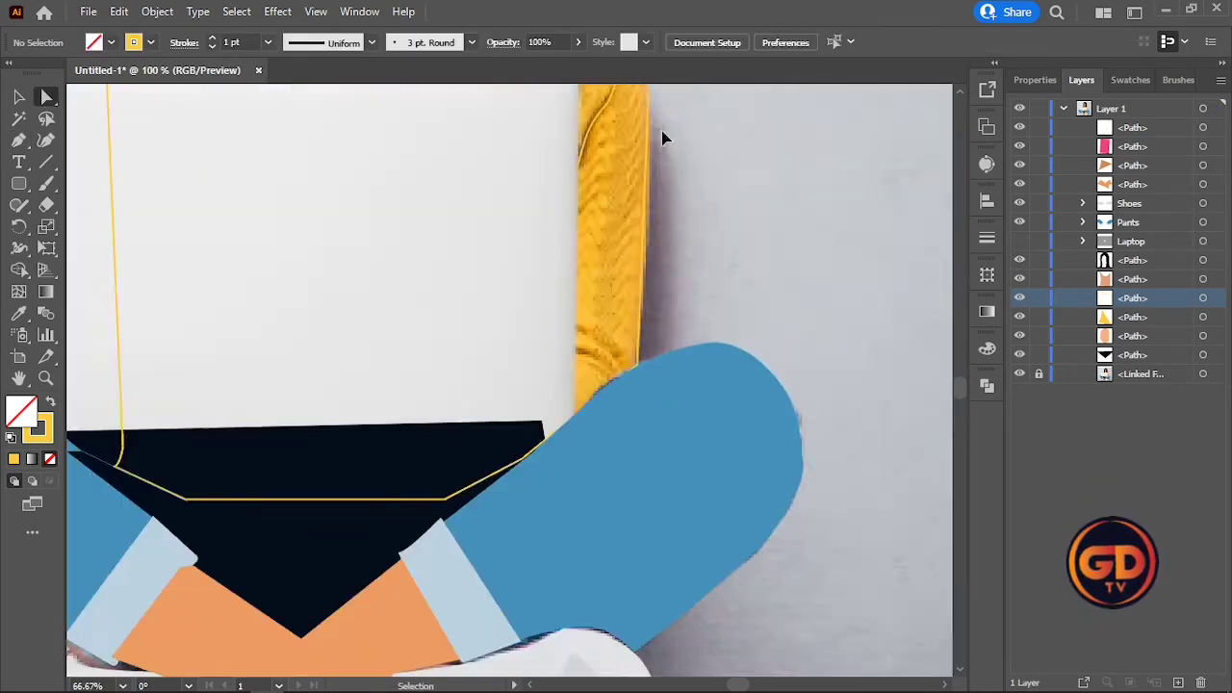
scroll(662, 138, "up", 2)
left_click(563, 115)
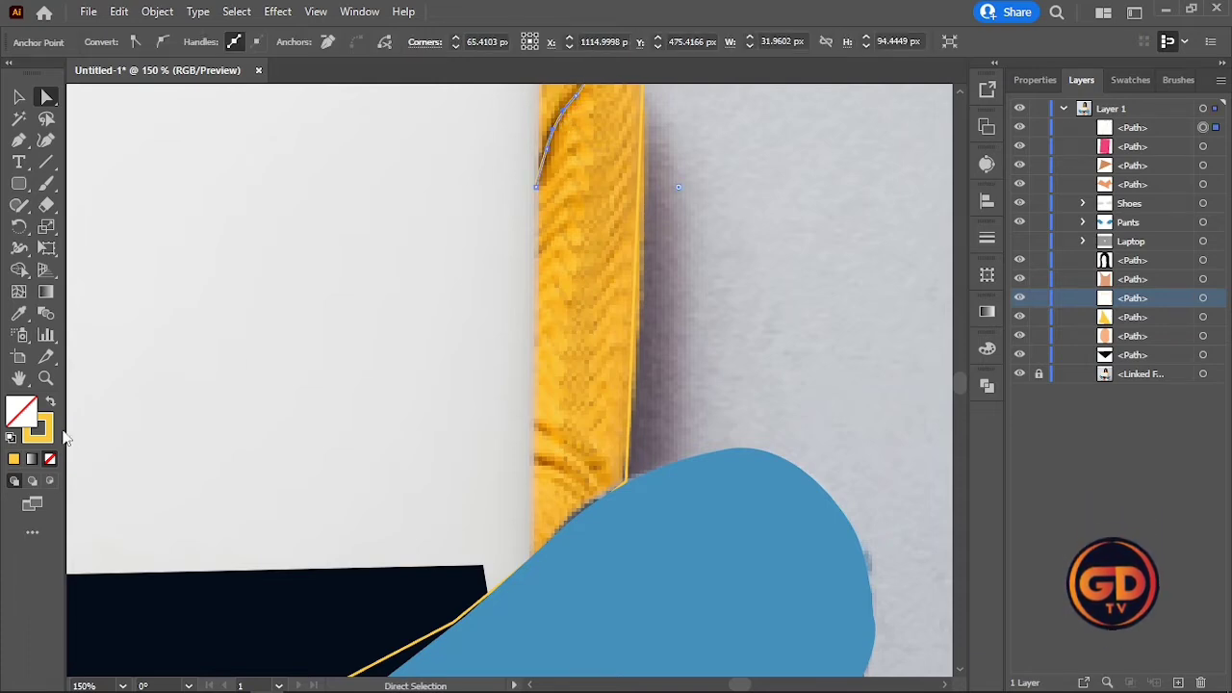
double_click(46, 434)
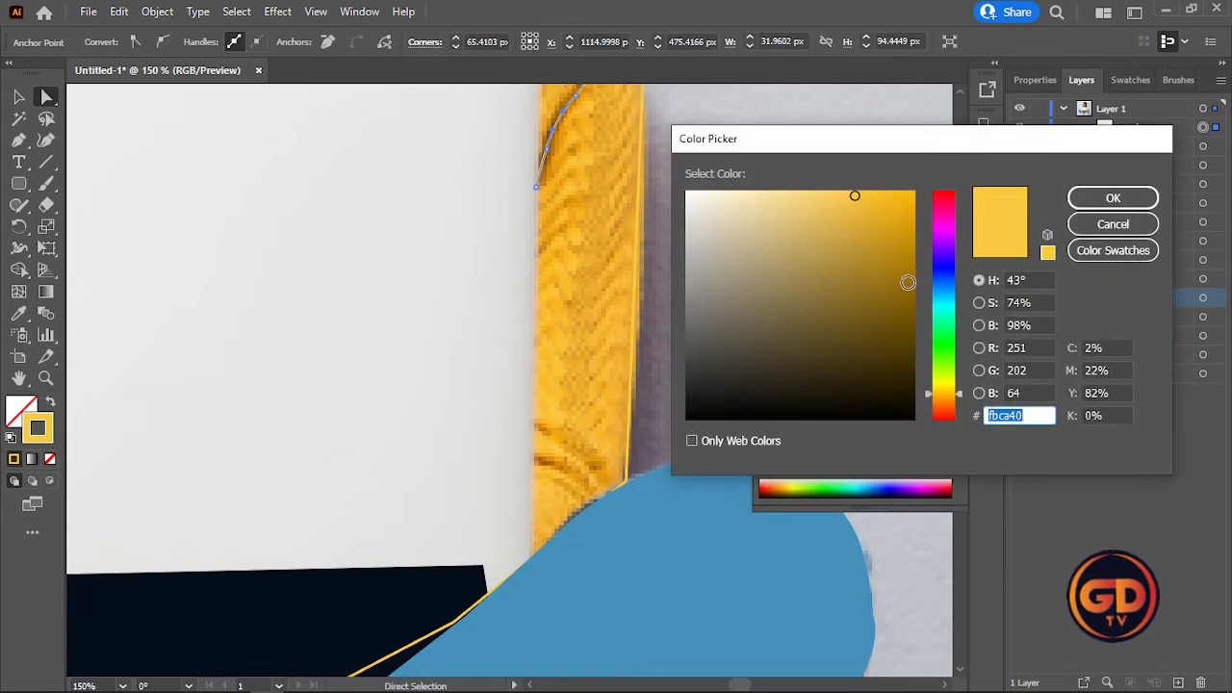
left_click(854, 280)
left_click(1113, 197)
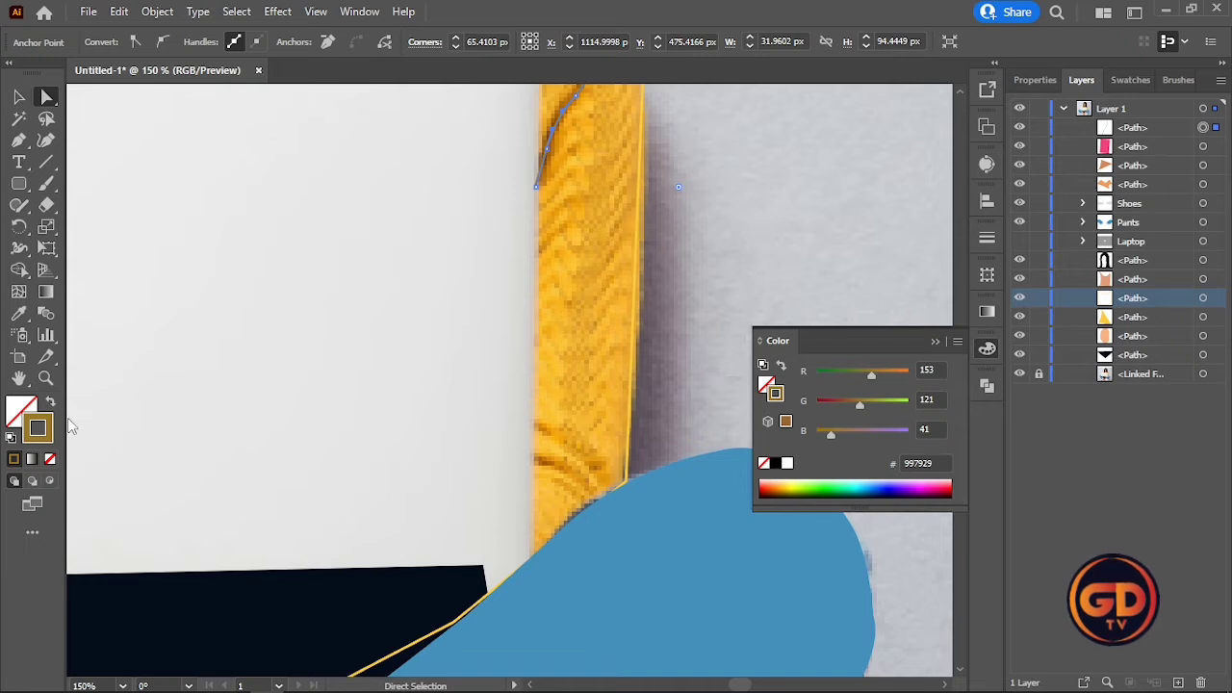
- Apply the width profile with tapered ends to the shoulder fold line
left_click(601, 114)
left_click(558, 126)
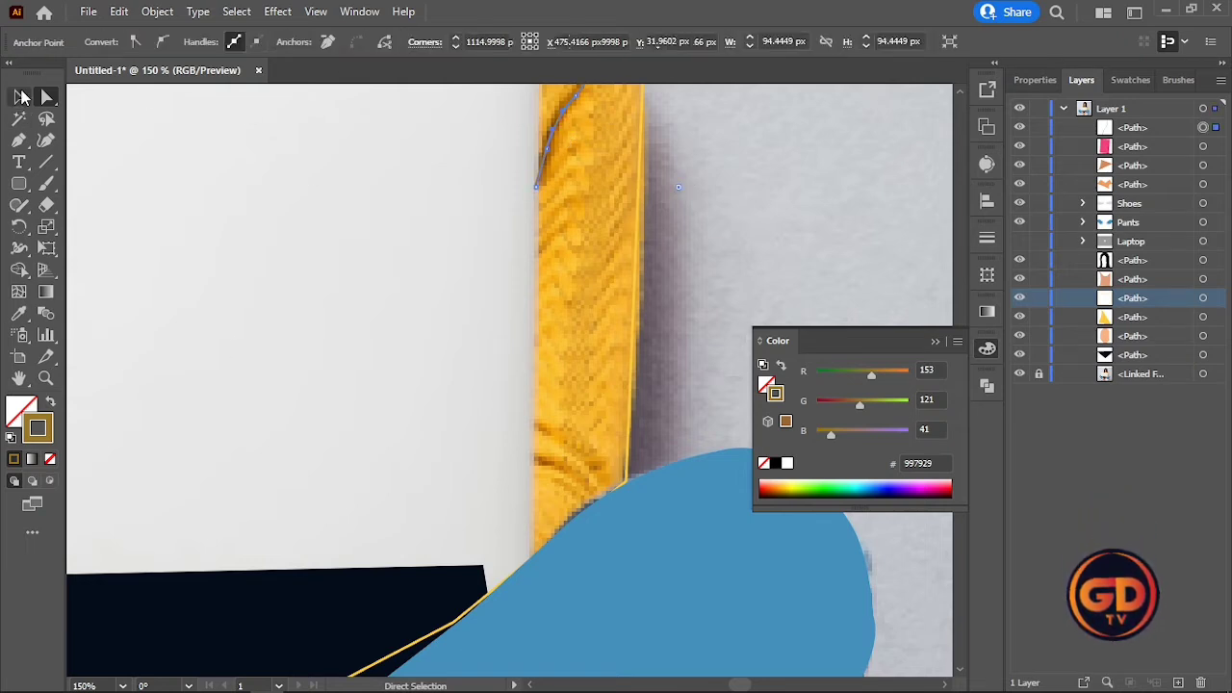
left_click(19, 98)
left_click(618, 141)
left_click(557, 124)
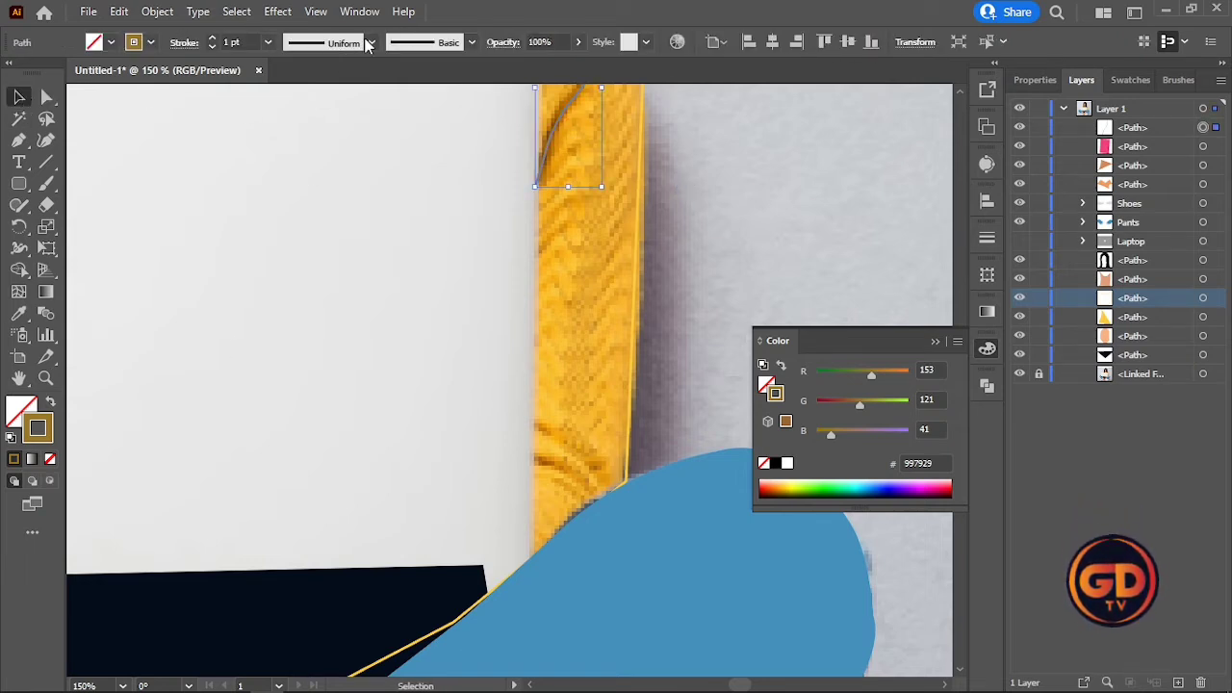
left_click(368, 42)
left_click(314, 111)
left_click(784, 174)
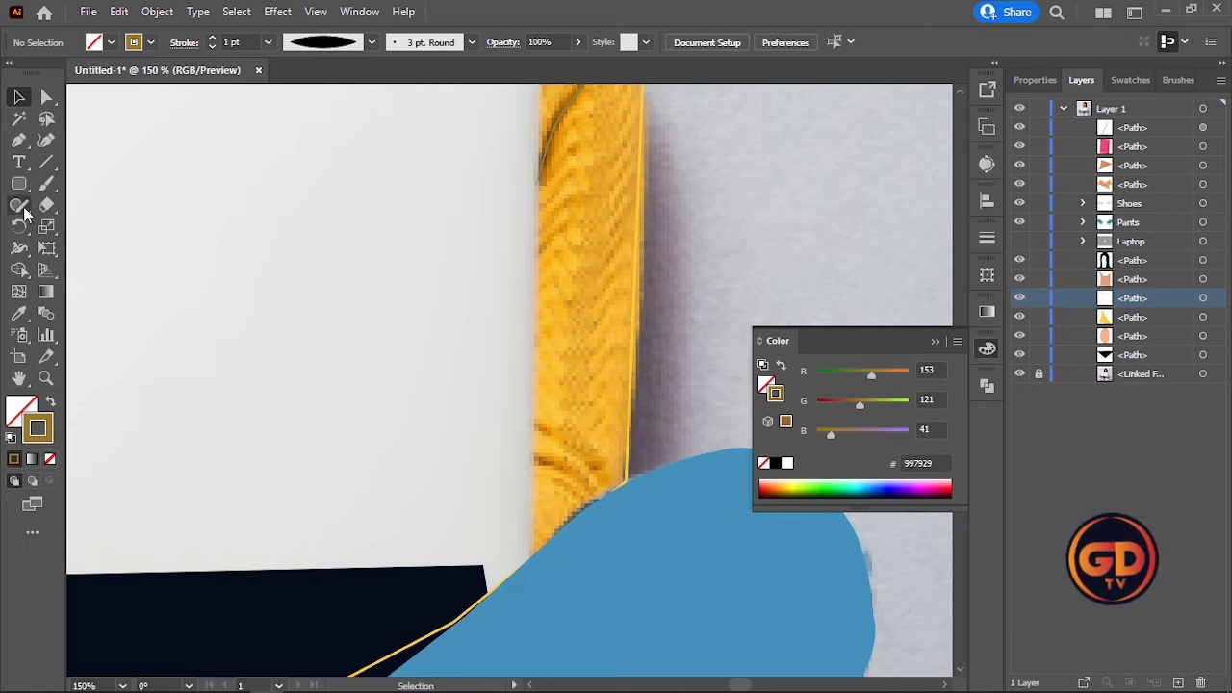
- Draw a curved fold line across the lower sleeve from the laptop edge to the knee
left_click(564, 119)
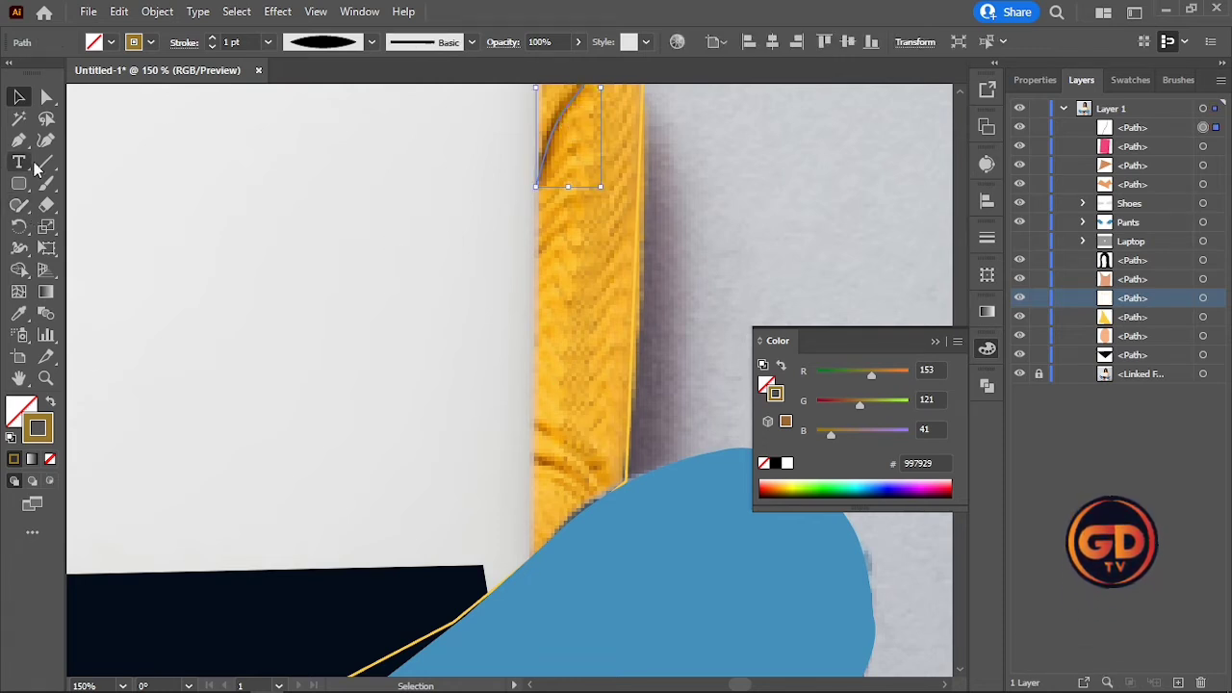
key("p")
left_click(536, 429)
left_click_drag(616, 494, 645, 544)
left_click(19, 97)
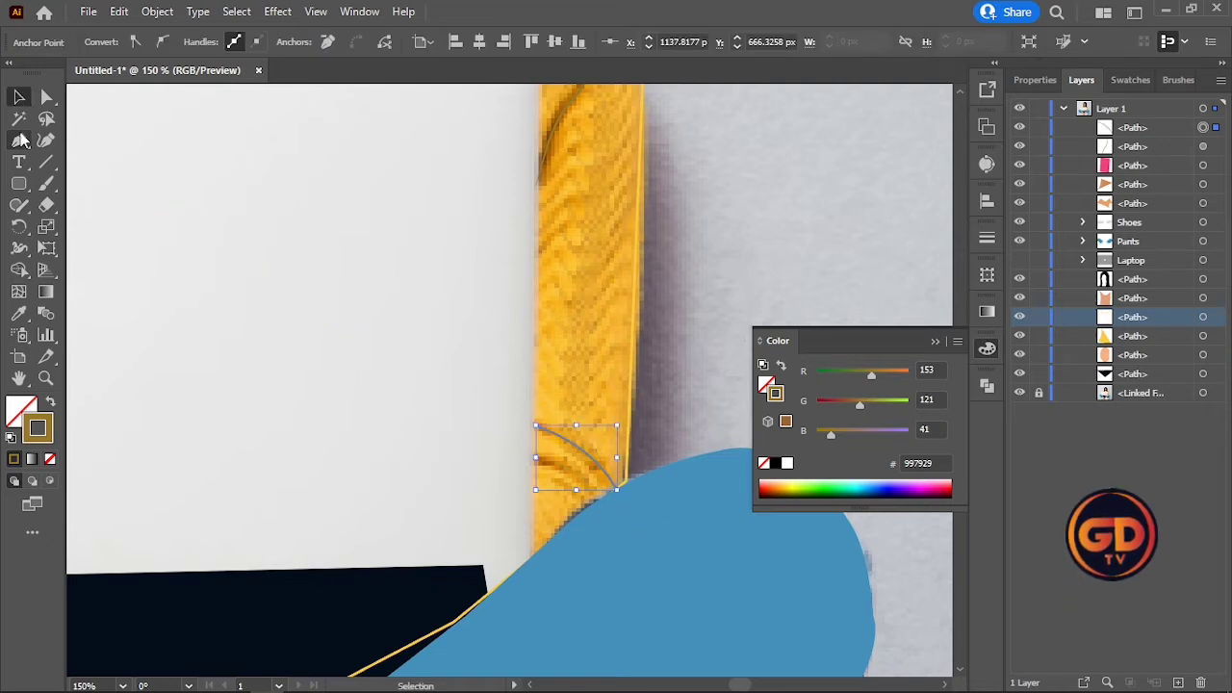
- Draw a second, shorter curved fold line just below the first one on the lower sleeve
left_click(18, 140)
left_click_drag(573, 496, 587, 548)
key("ctrl+z")
left_click(536, 462)
left_click(20, 97)
left_click(679, 249)
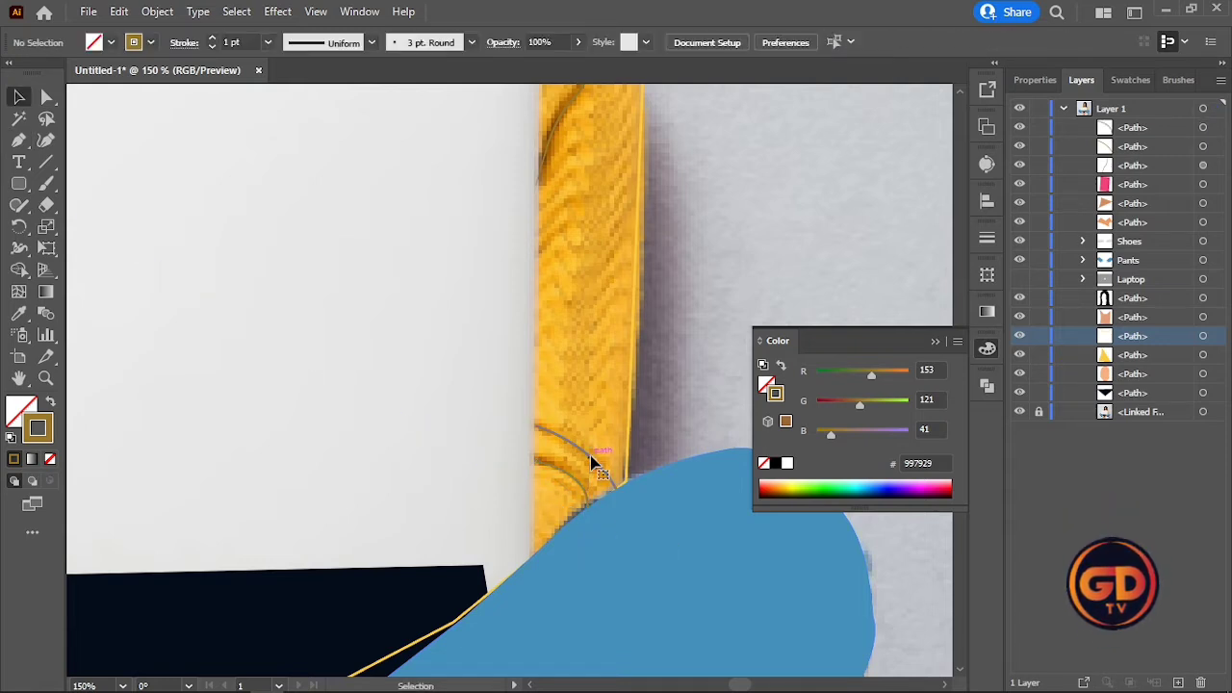
- Apply the tapered width profile to both lower sleeve fold lines
left_click(370, 43)
left_click(315, 102)
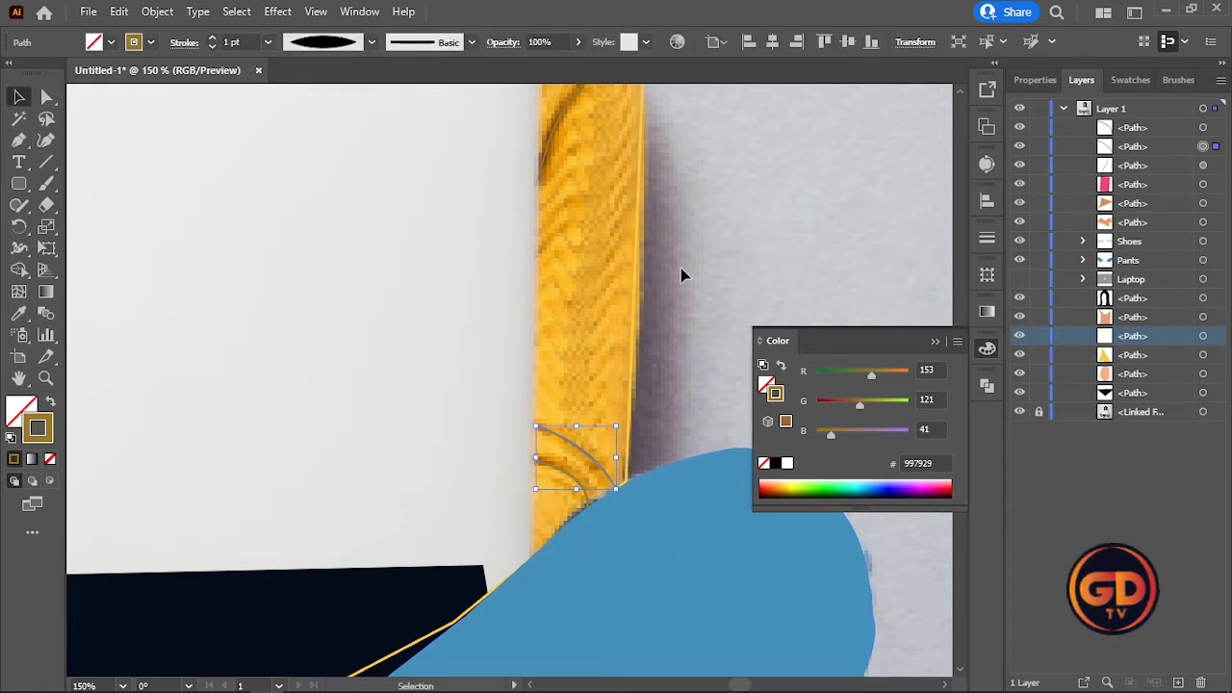
left_click(573, 475)
left_click(370, 44)
left_click(334, 101)
left_click(741, 180)
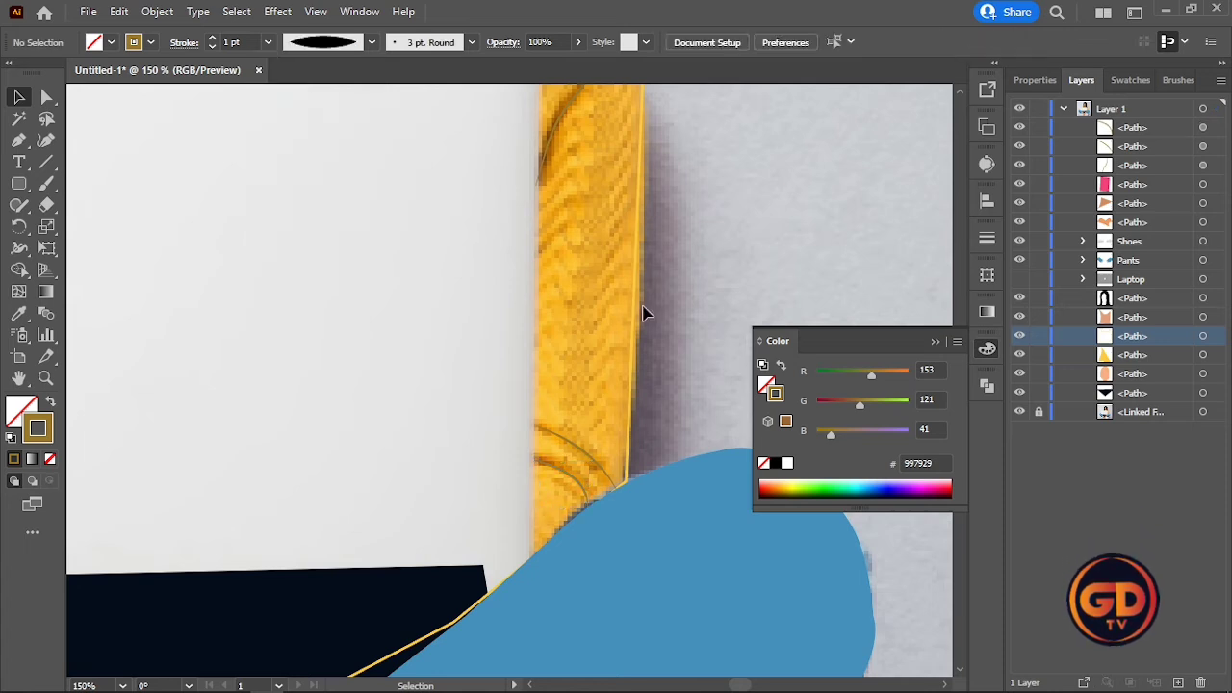
- Set the stroke weight of the two lower sleeve folds and the shoulder fold to 2 pt
left_click(583, 459)
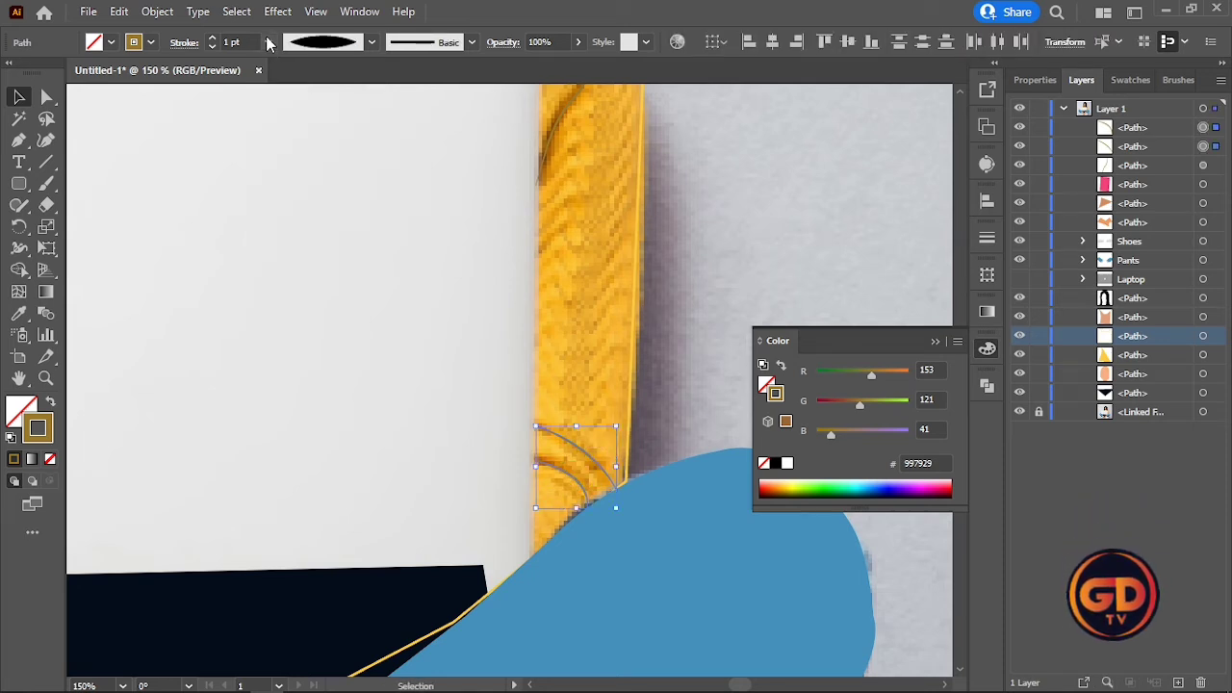
left_click(806, 315)
scroll(619, 184, "up", 3)
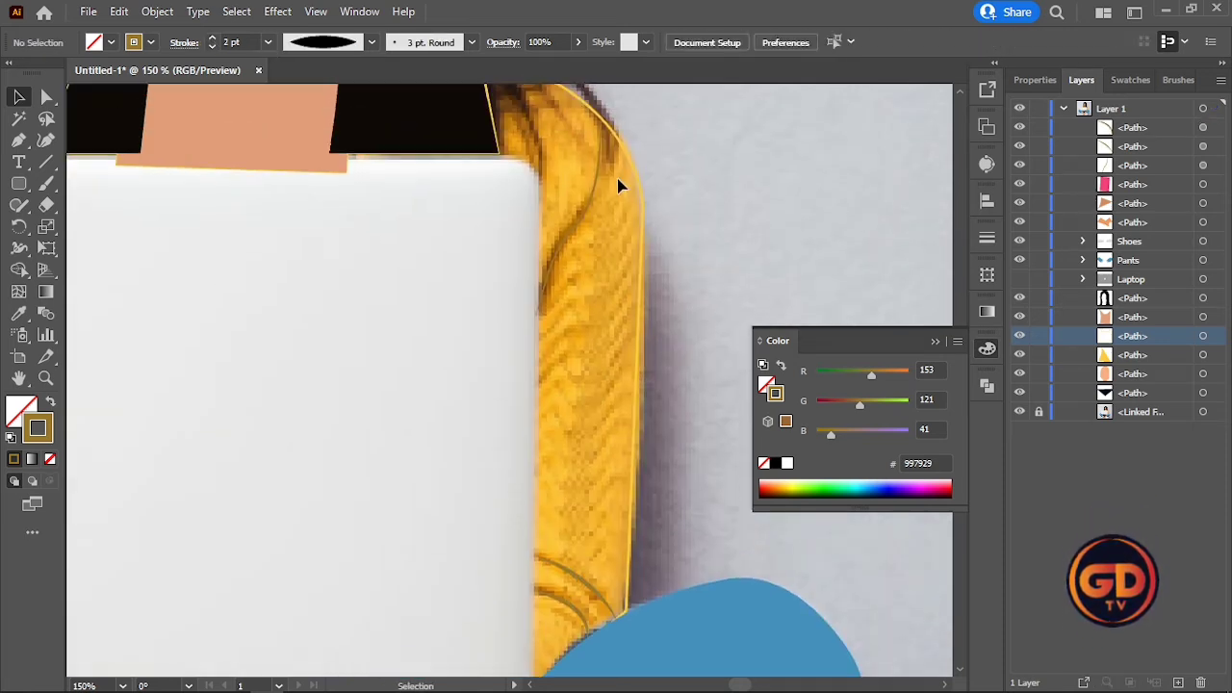
left_click(554, 197)
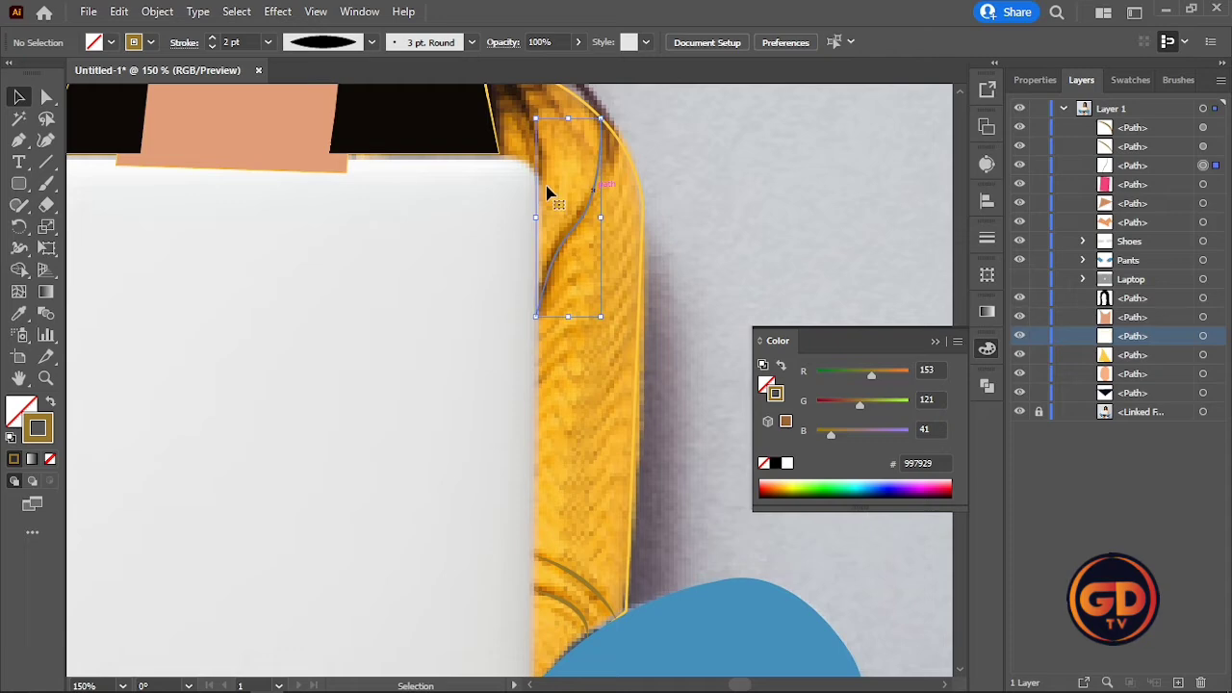
left_click(212, 37)
left_click(861, 173)
- Show the Laptop group and swap the sweater outline's yellow stroke into its fill
scroll(681, 330, "down", 3)
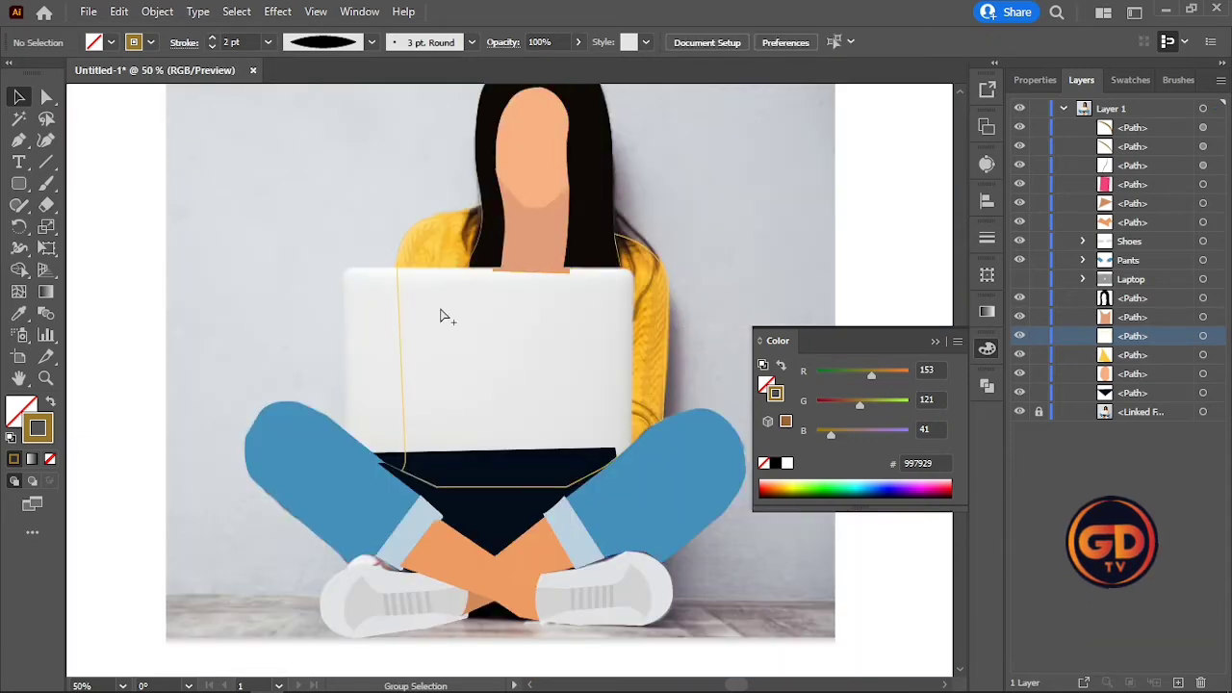
scroll(456, 249, "up", 2)
scroll(448, 262, "down", 2)
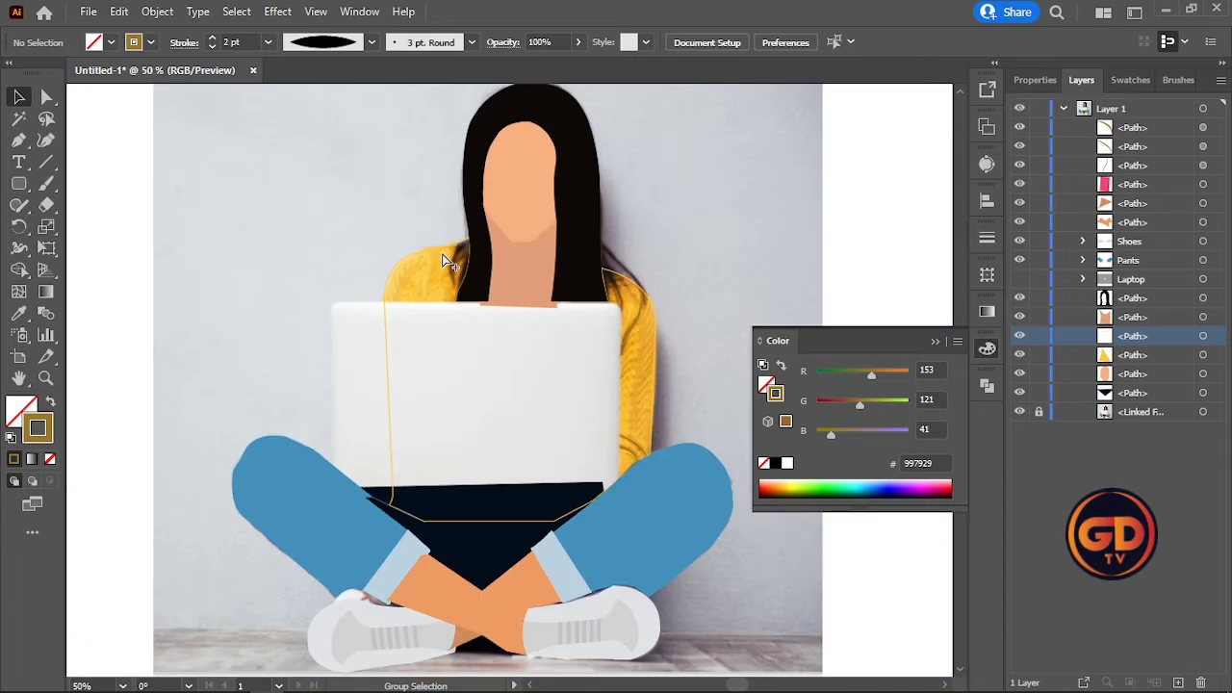
left_click(1020, 279)
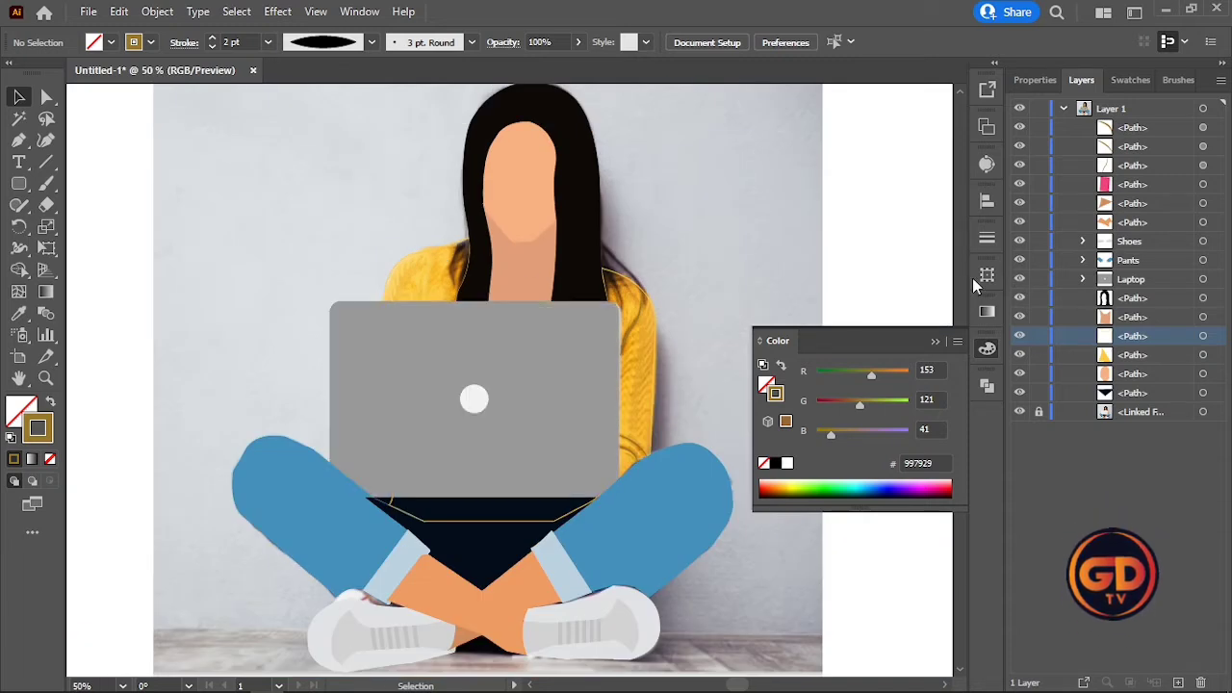
left_click(427, 261)
key("shift+x")
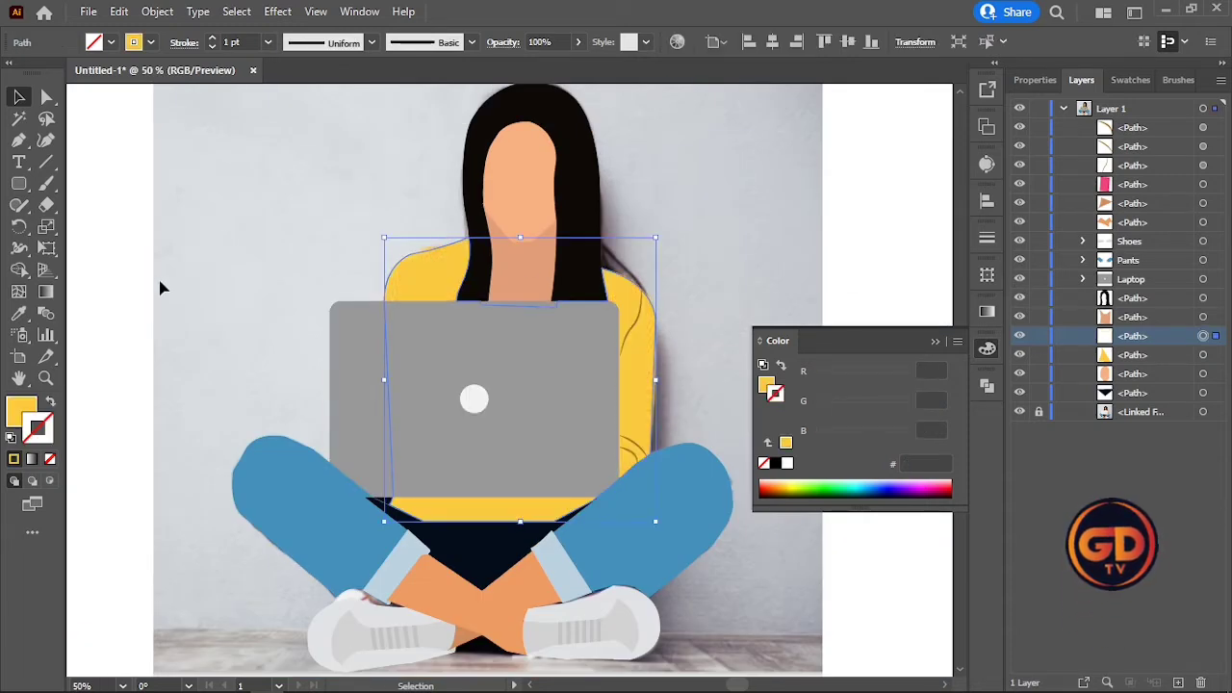
left_click(161, 288)
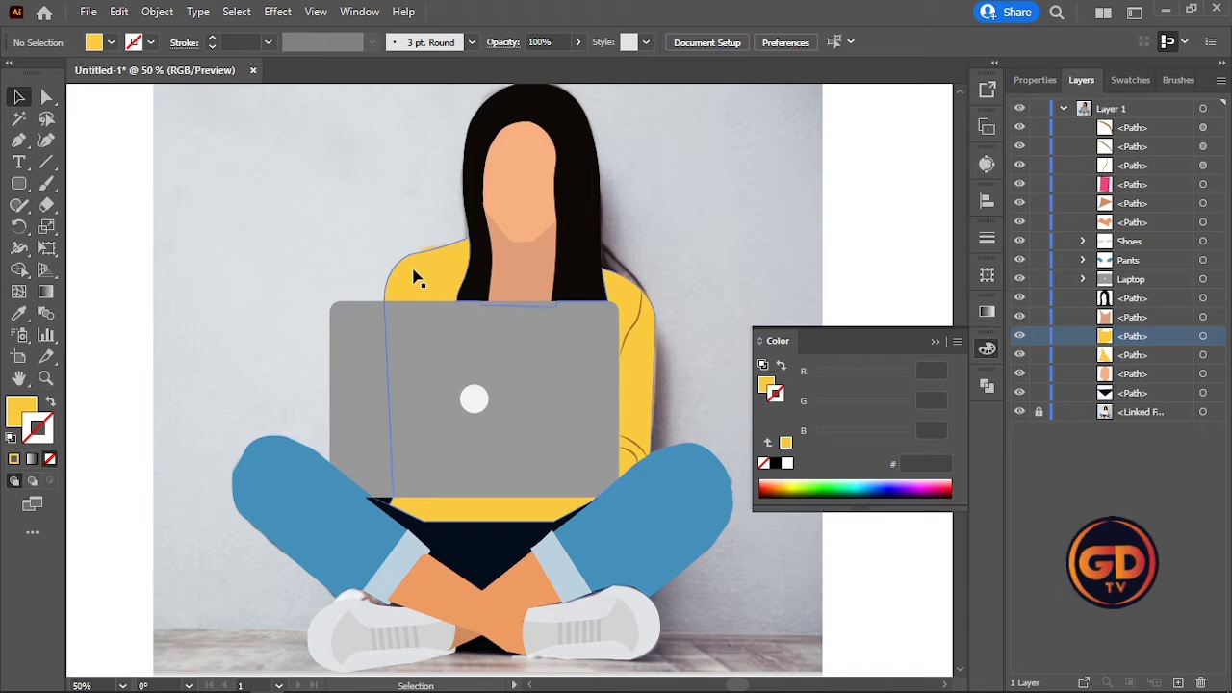
- Select the pants group and expand its sublayers to show the individual leg and cuff paths
left_click(683, 511)
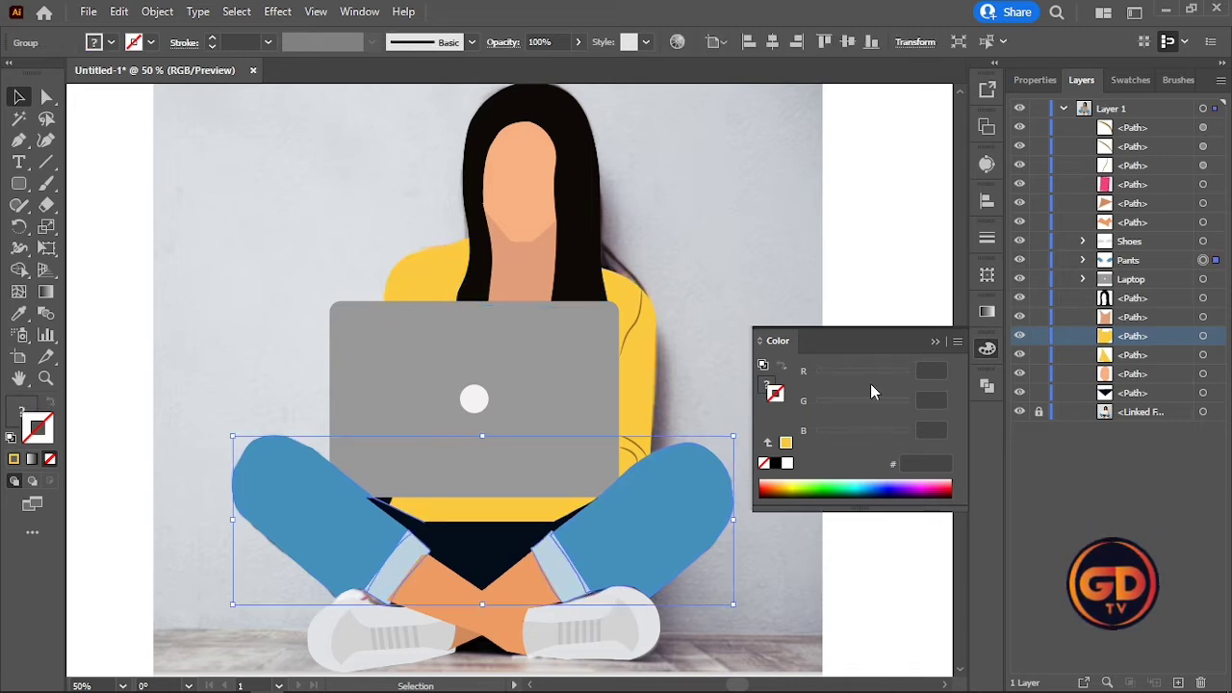
left_click(1129, 79)
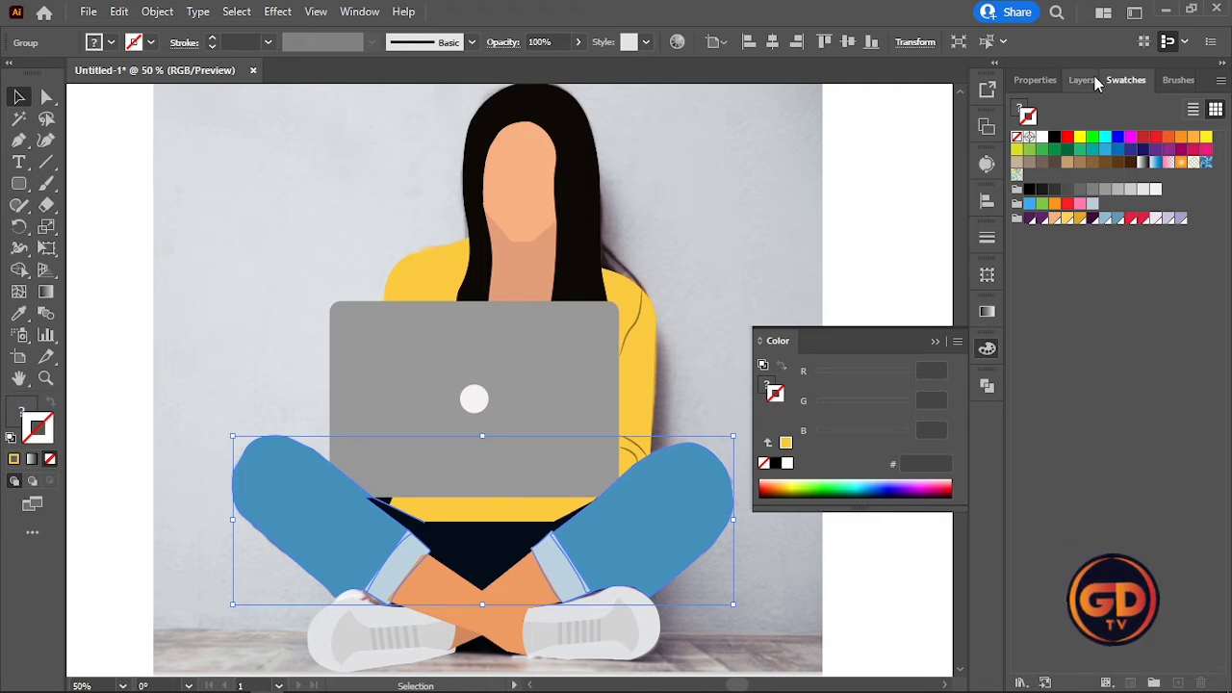
left_click(1083, 80)
left_click(1083, 261)
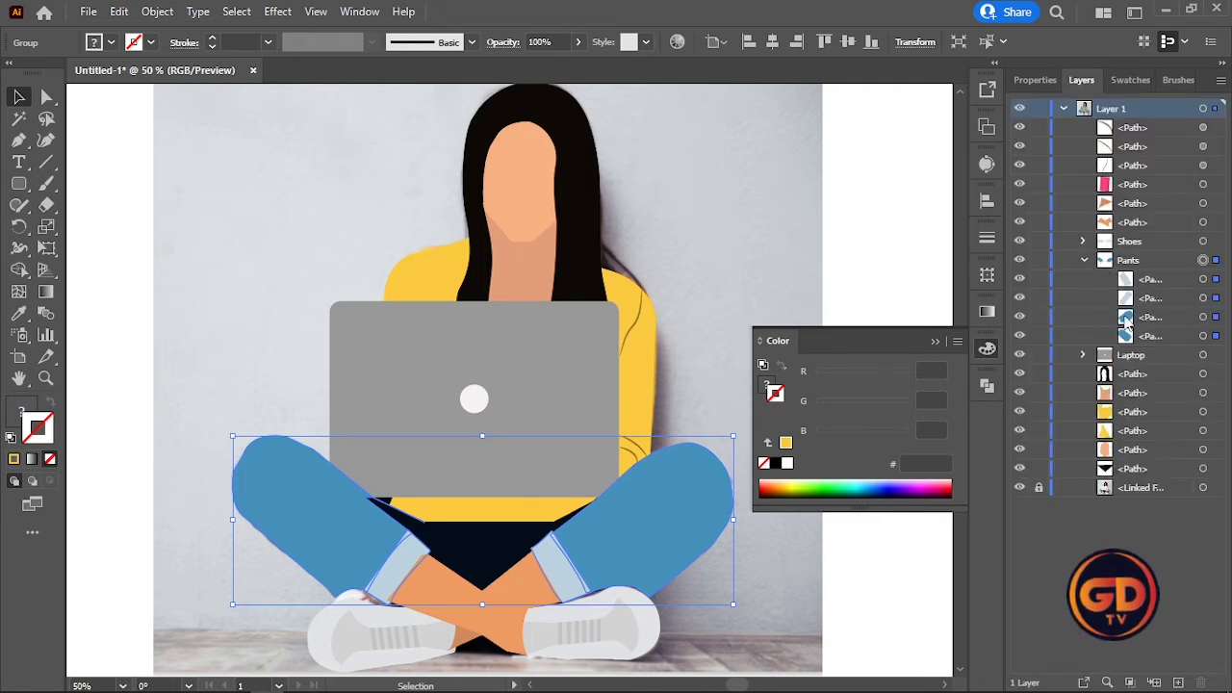
left_click(1126, 318)
left_click(844, 187)
- Fill both pant legs with the purple swatch R=95 G=36 B=102 and collapse the color settings
key("a")
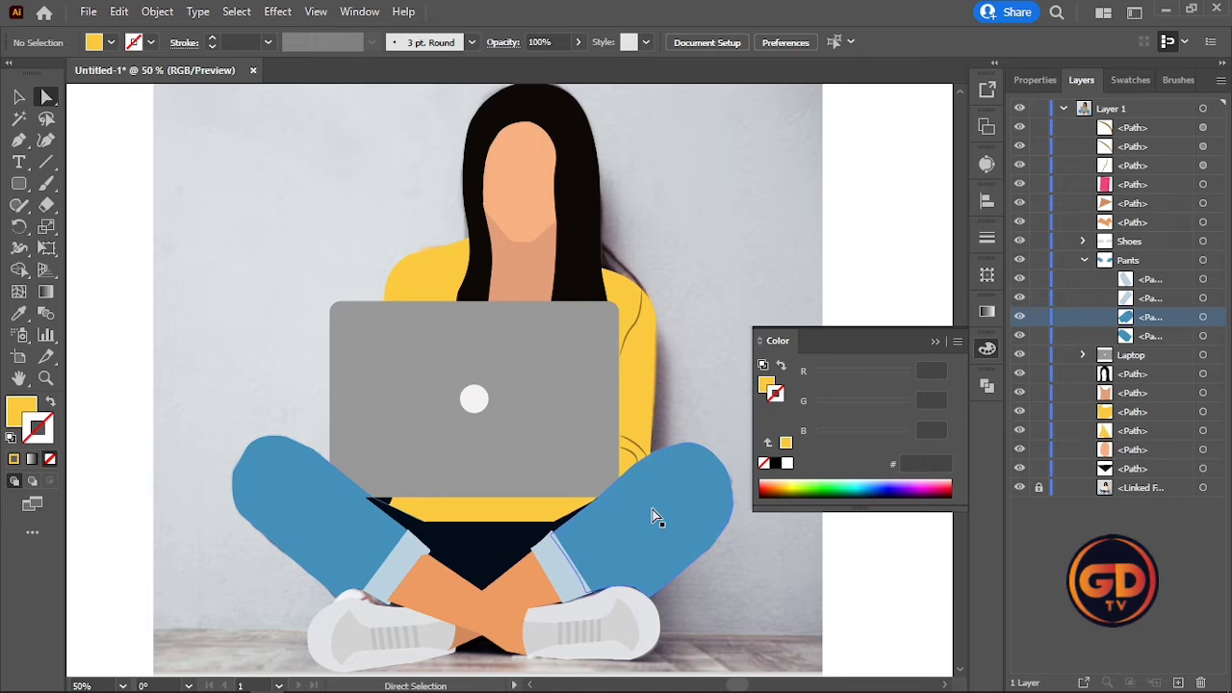
left_click(645, 518)
left_click(1131, 80)
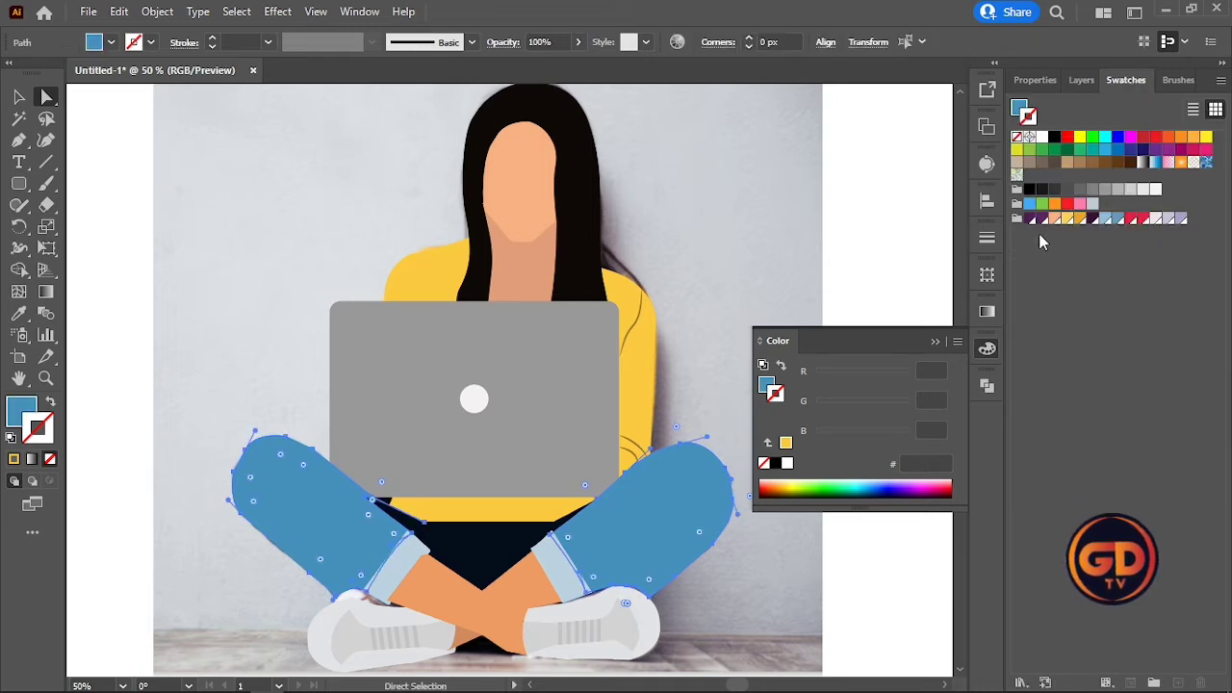
left_click(1043, 221)
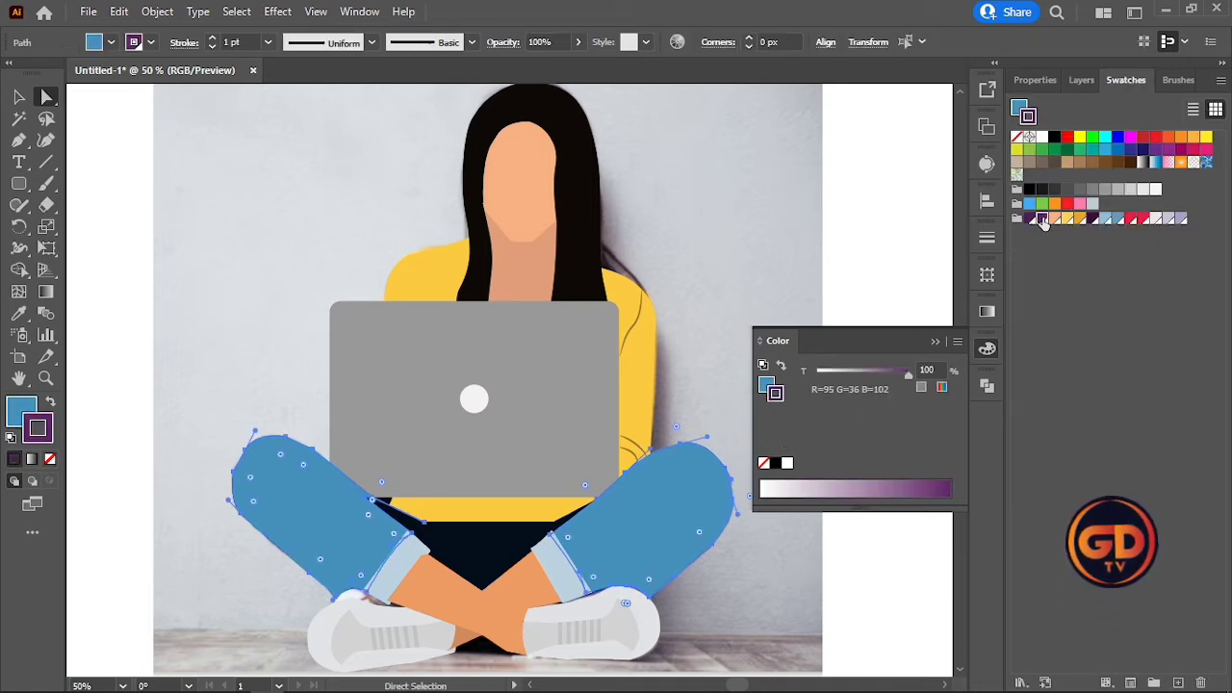
left_click(50, 402)
left_click(18, 97)
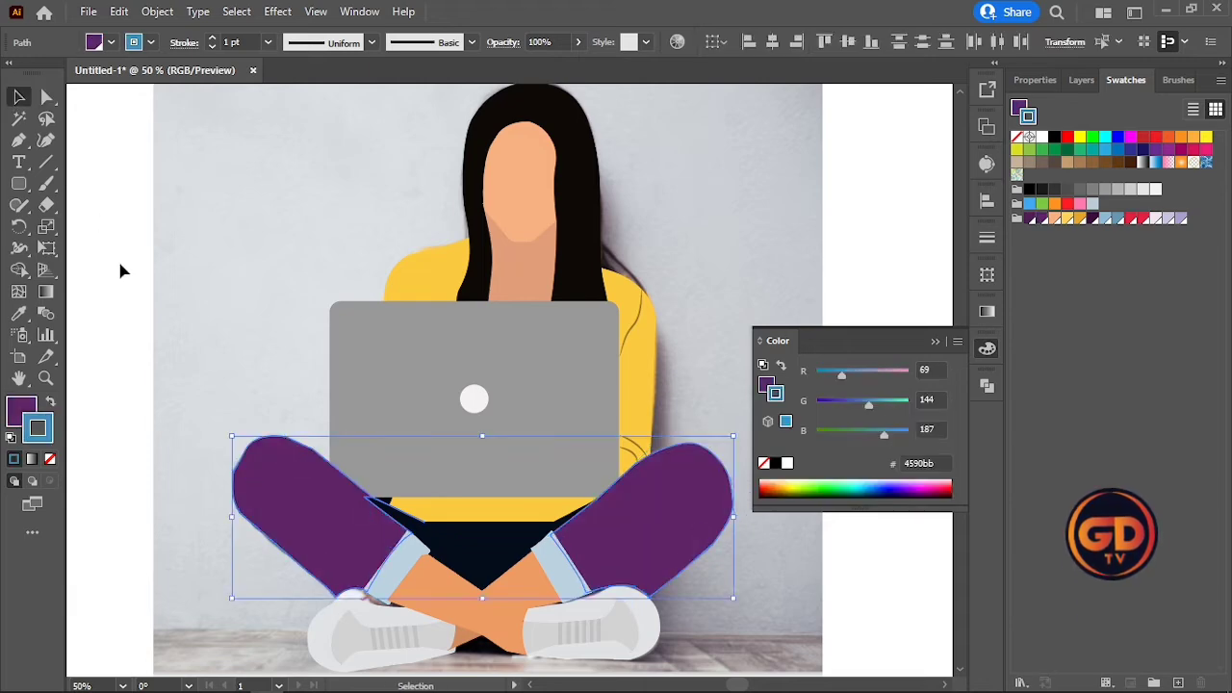
left_click(124, 267)
left_click(934, 341)
scroll(665, 575, "up", 2)
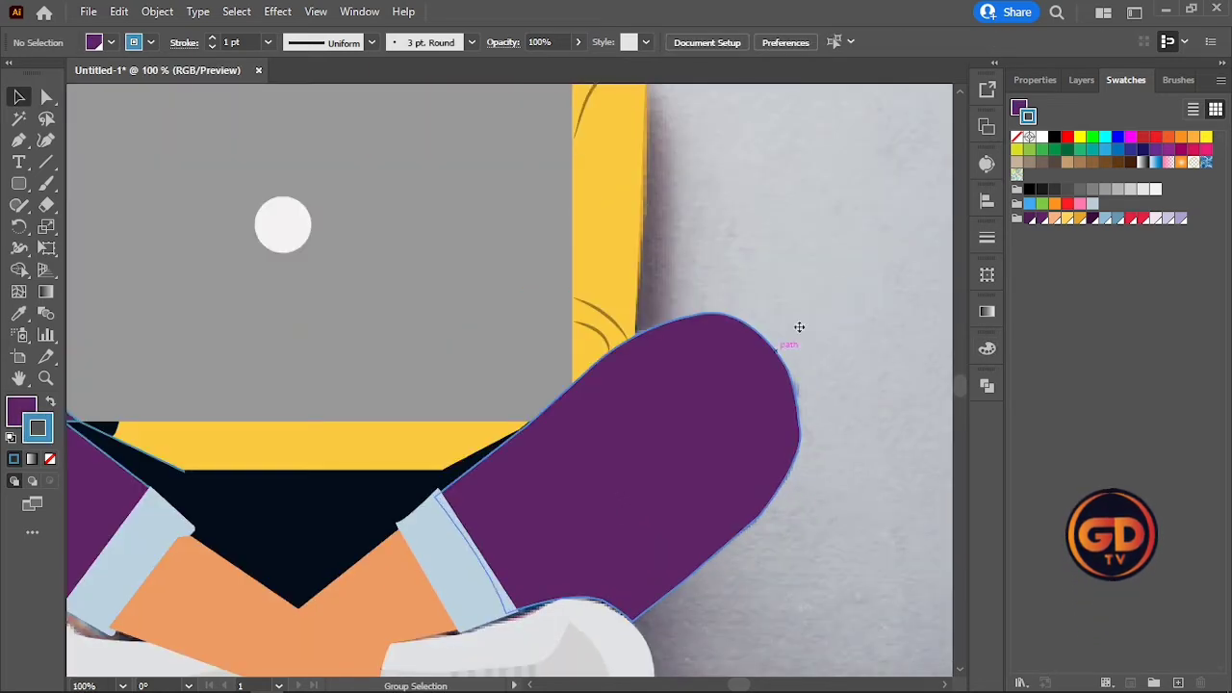
scroll(838, 324, "down", 1)
left_click(597, 473)
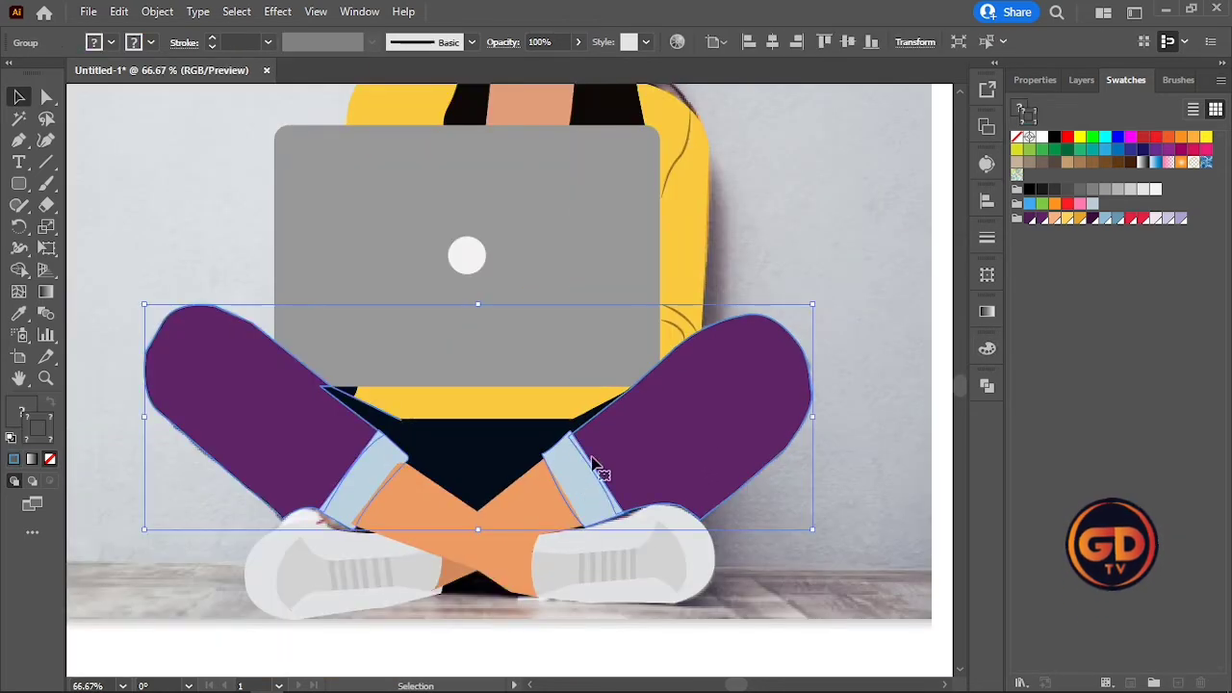
right_click(593, 479)
left_click(654, 300)
left_click(783, 221)
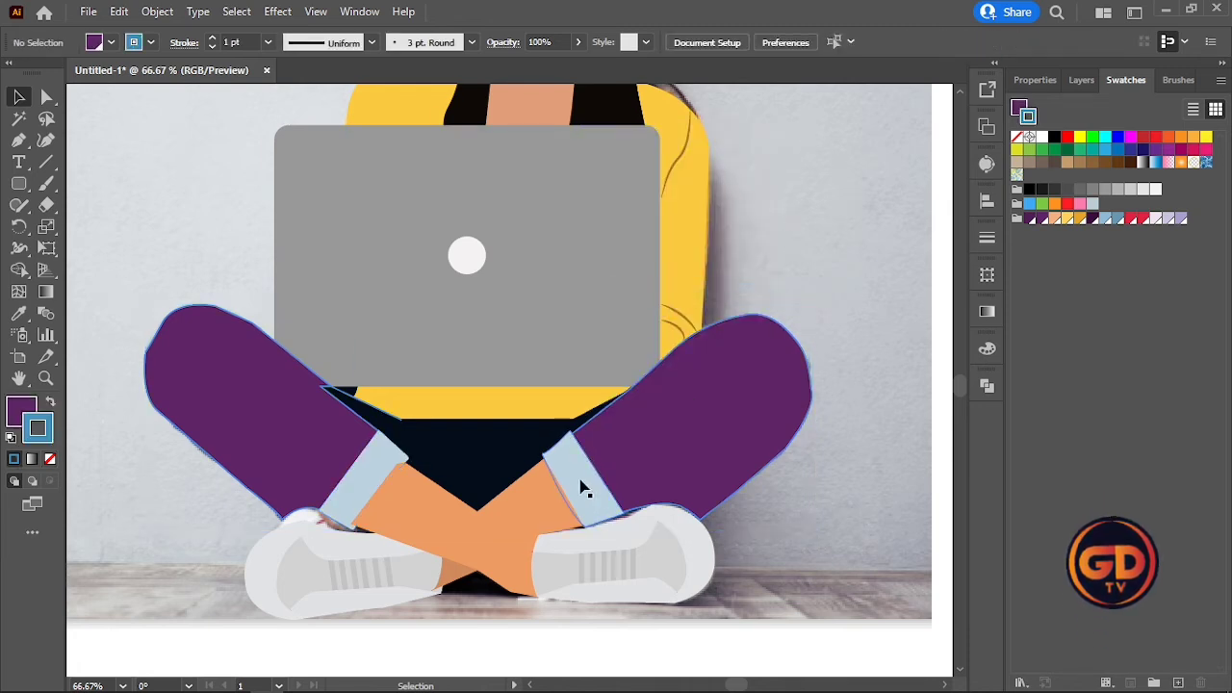
left_click(582, 489)
left_click(894, 199)
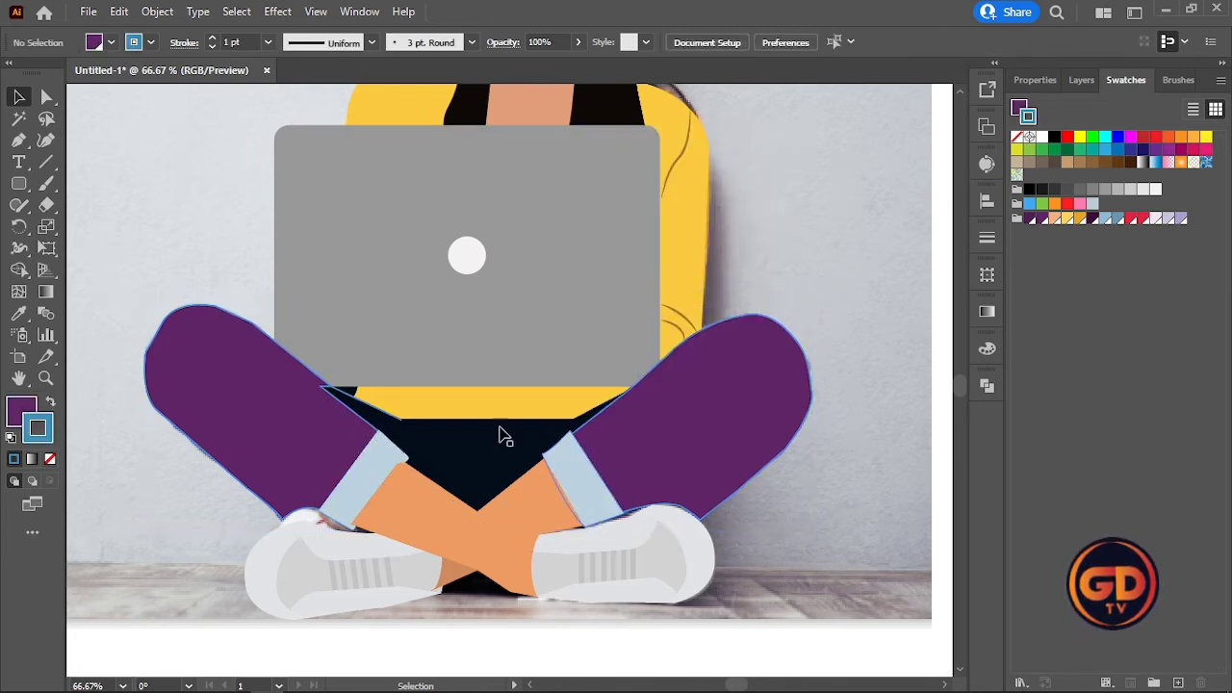
- Select both light blue pant cuffs and fill them with the darker purple swatch
key("a")
left_click(573, 478)
left_click(362, 487, "shift")
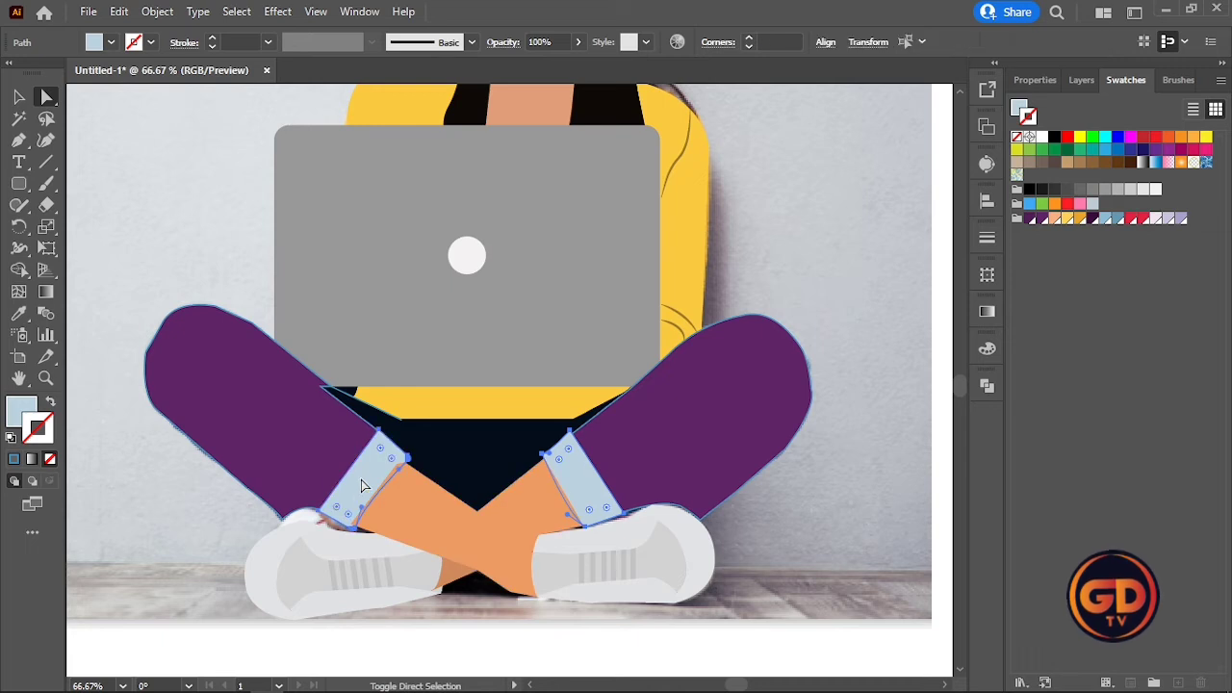
left_click(1029, 221)
left_click(51, 403)
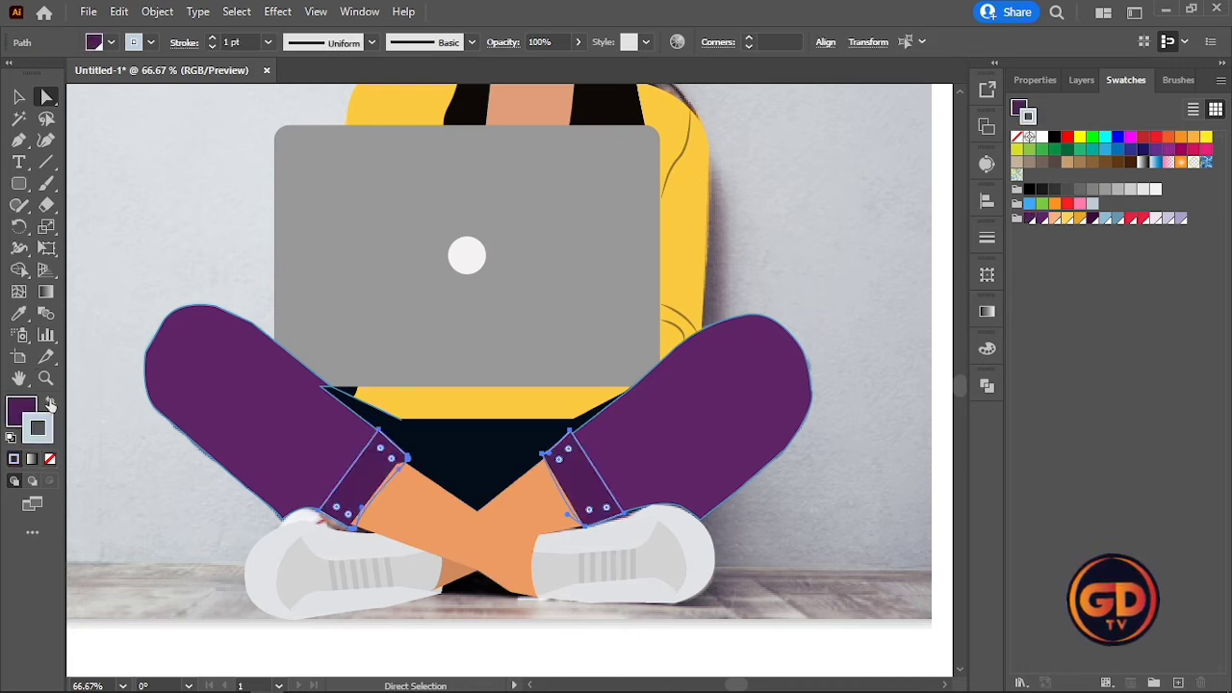
left_click(18, 96)
left_click(108, 382)
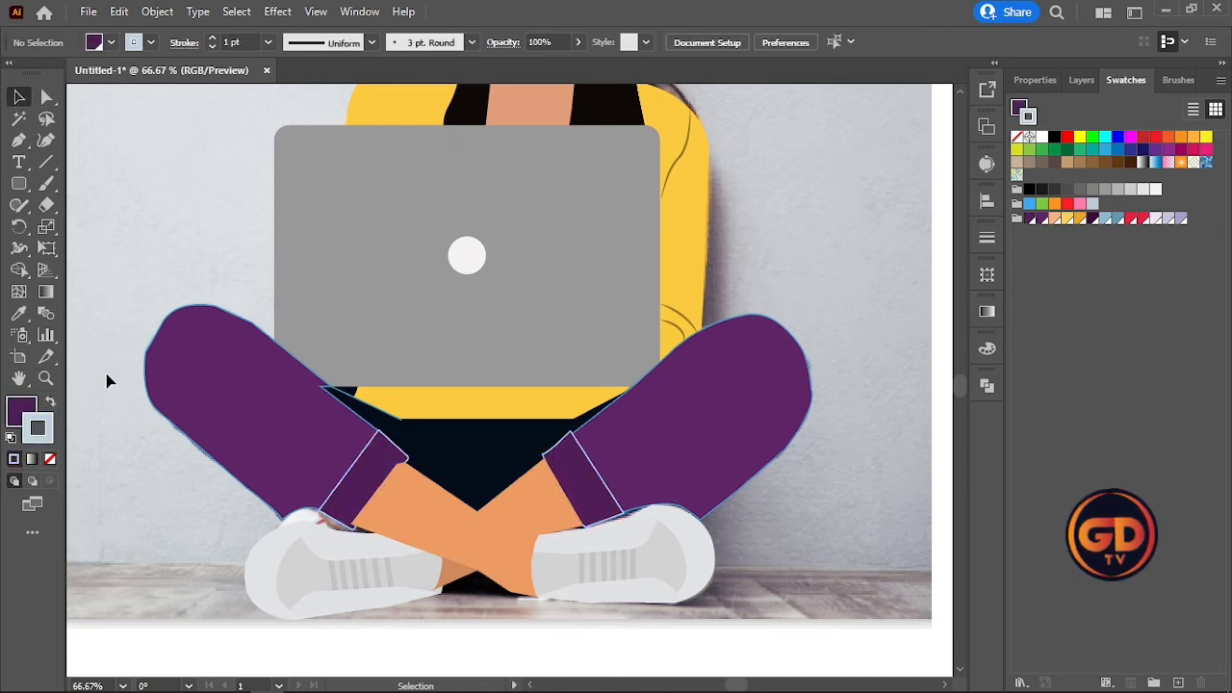
- Remove the blue stroke from both purple pant legs
left_click(51, 460)
left_click(241, 323)
left_click(145, 202)
left_click(47, 98)
left_click(221, 385)
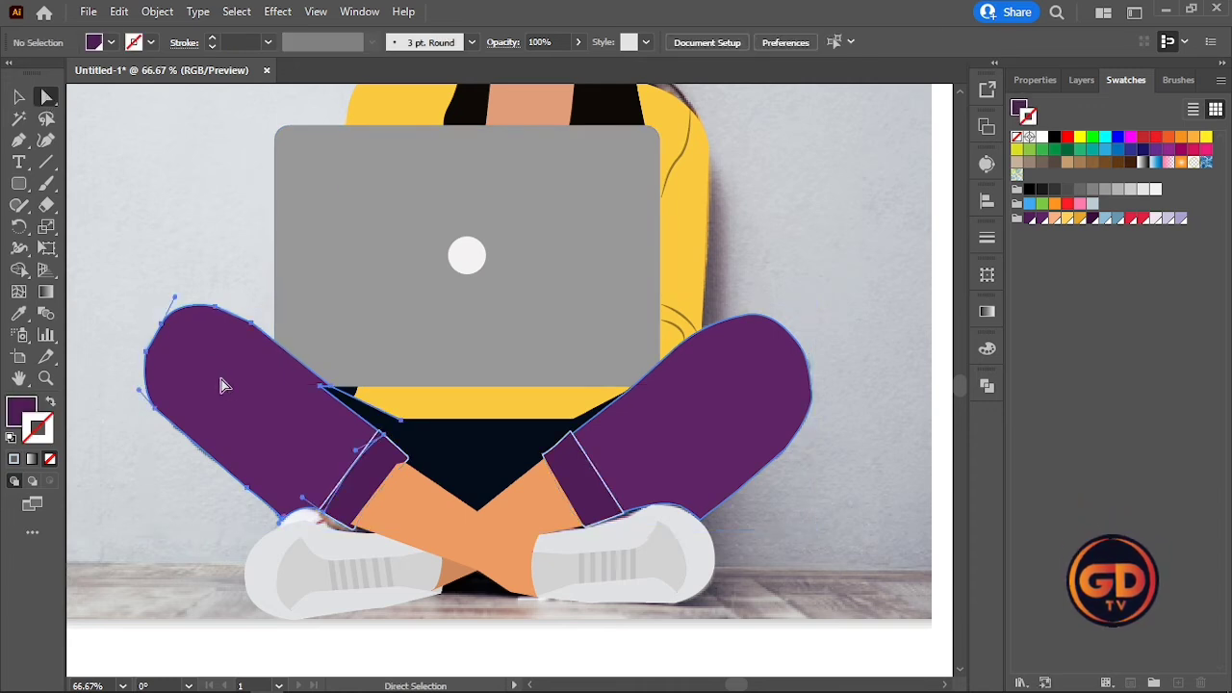
left_click(745, 370)
left_click(134, 289)
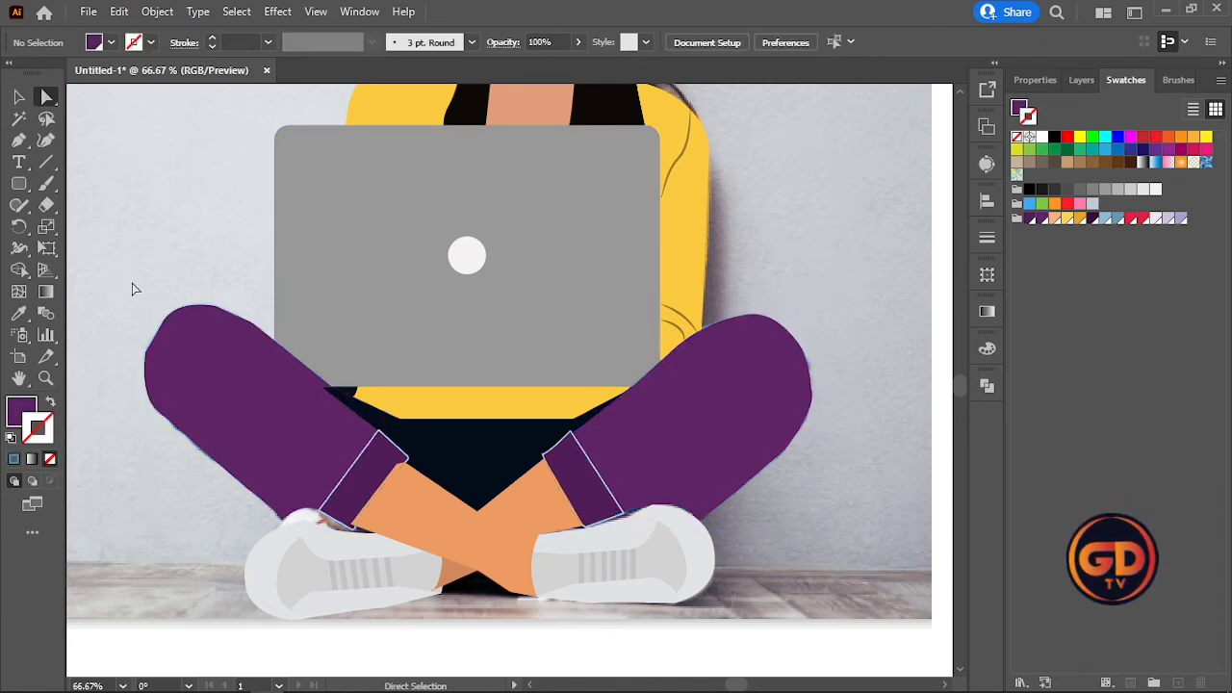
- Remove the light blue outline from both dark purple cuffs
left_click(403, 457)
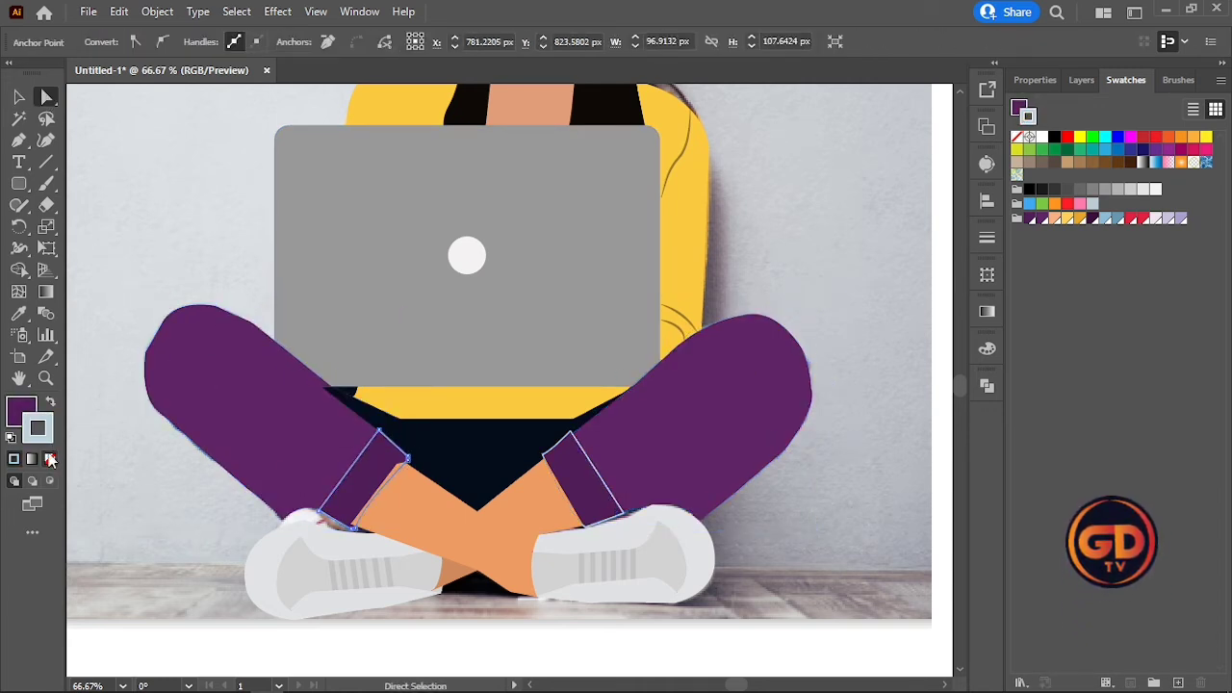
left_click(50, 460)
left_click(583, 494)
left_click(50, 460)
left_click(20, 98)
left_click(162, 200)
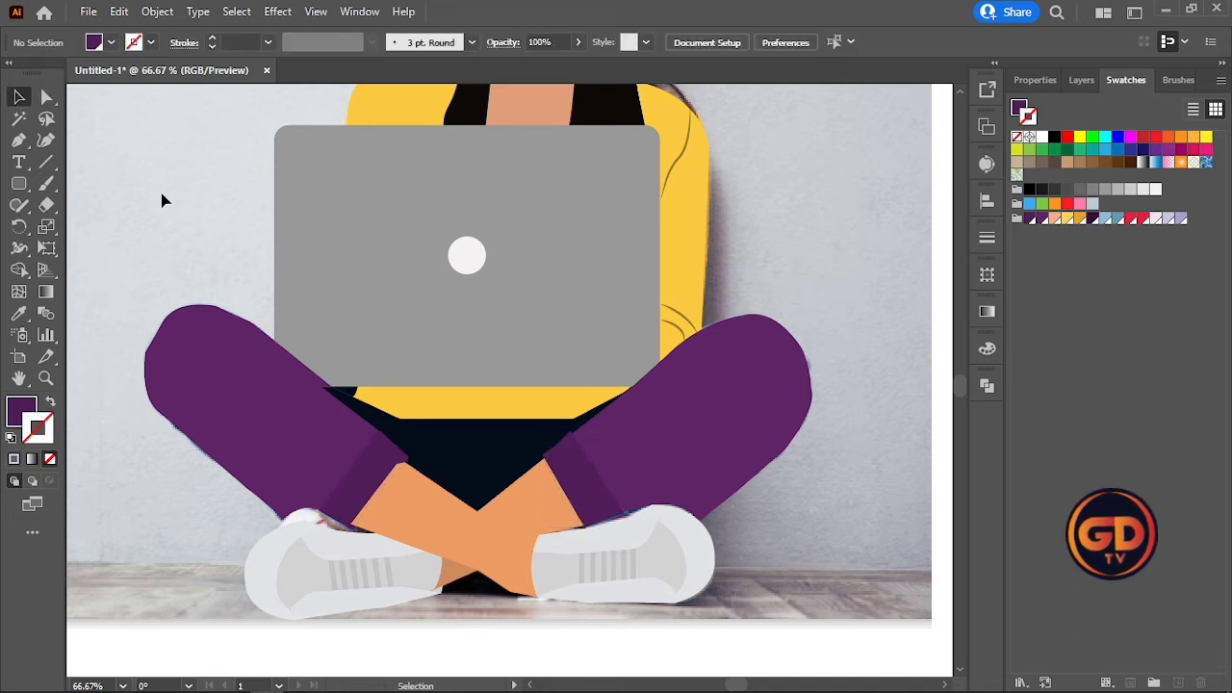
- Fill the sweater with the lighter yellow swatch and leave it without a stroke
scroll(828, 207, "up", 3)
left_click(674, 330)
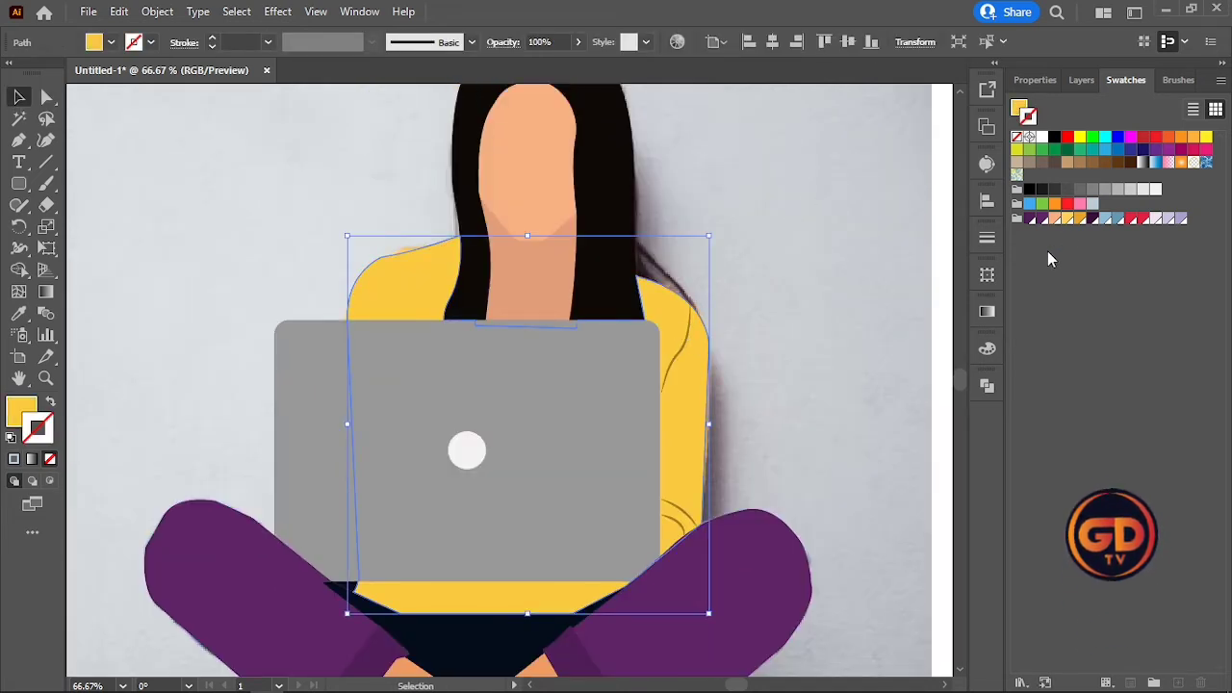
key("x")
left_click(1066, 220)
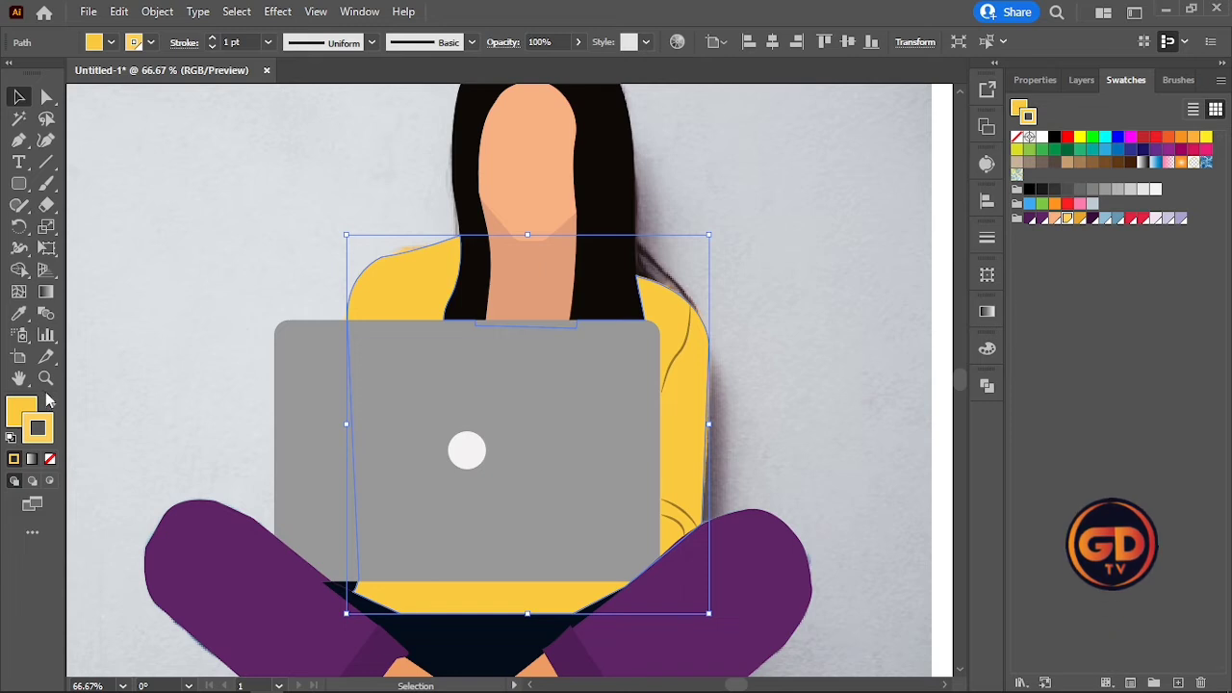
left_click(51, 460)
left_click(161, 220)
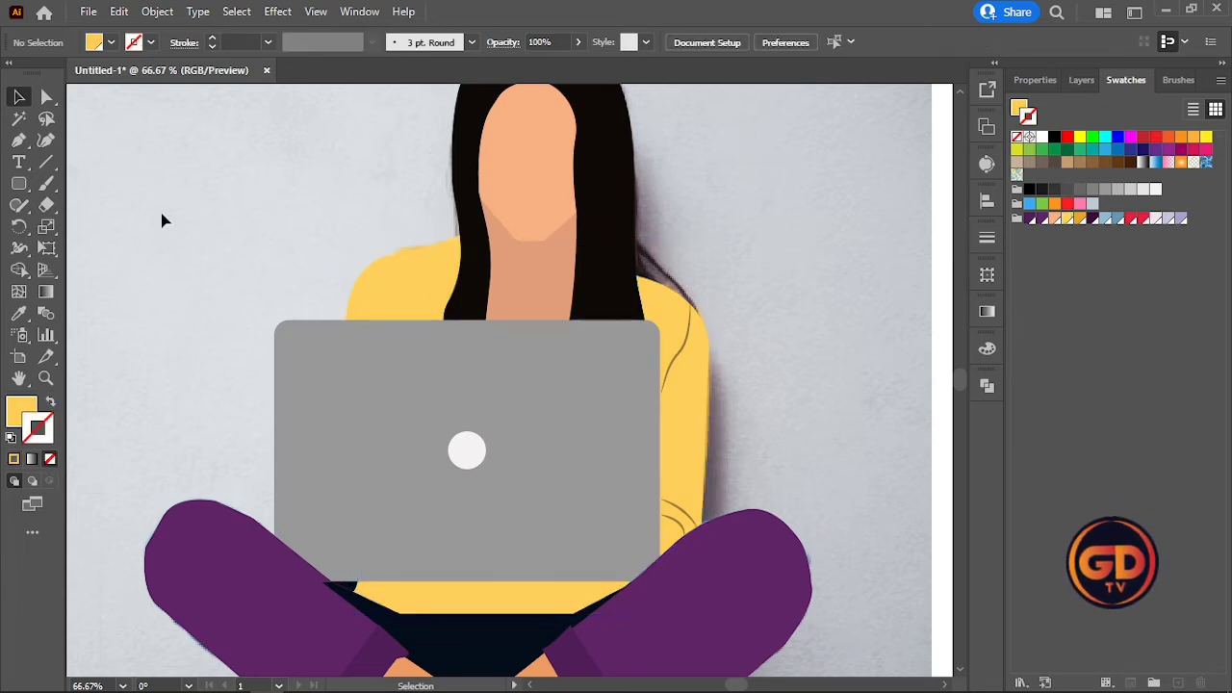
- Draw a curved parting line with the Pen tool from the top of the forehead to the hair's upper edge
scroll(394, 239, "up", 3)
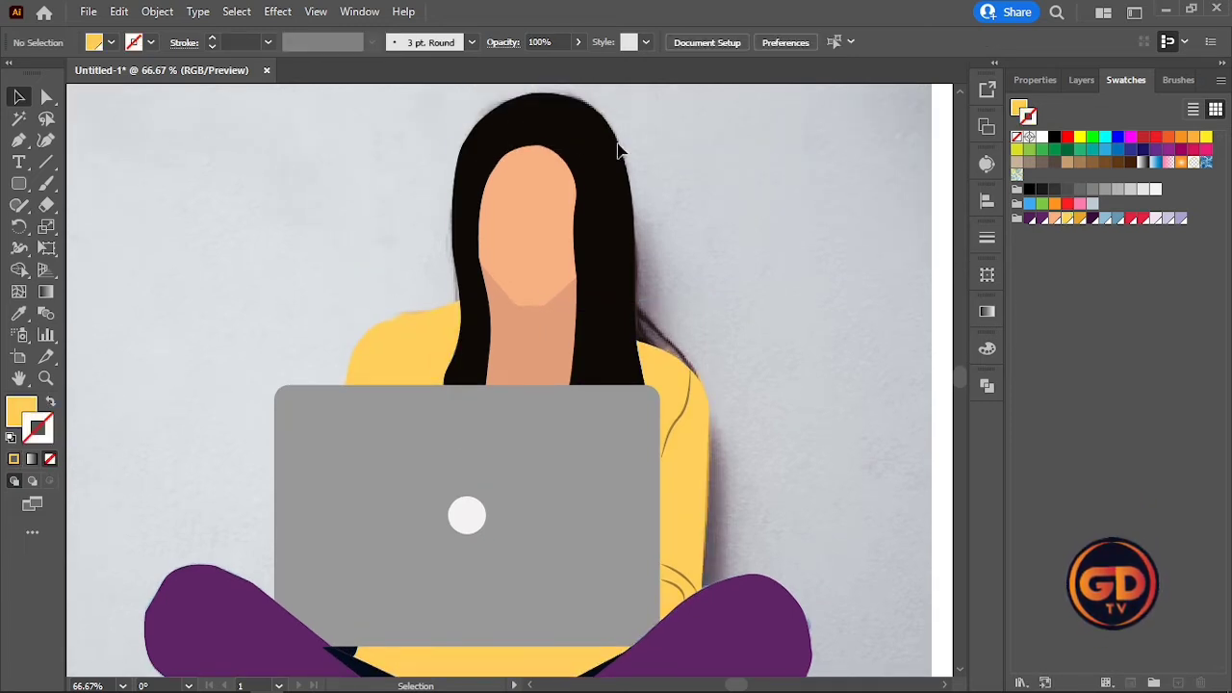
left_click(582, 143)
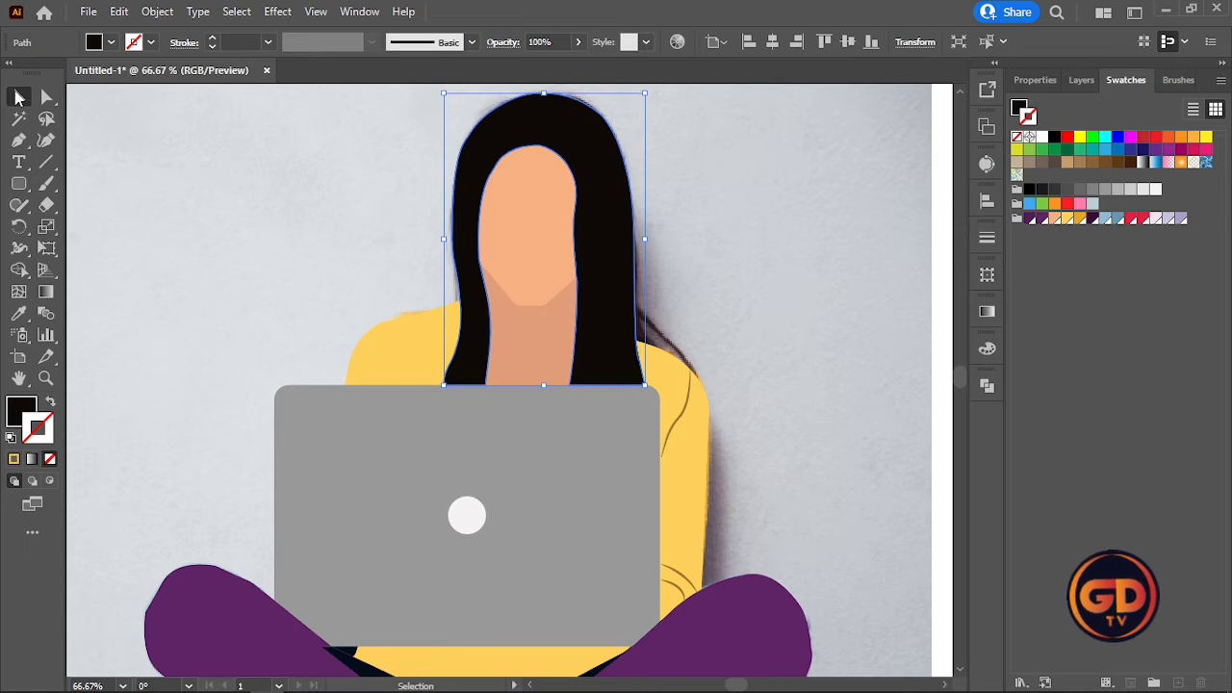
left_click(68, 195)
left_click(19, 142)
scroll(620, 112, "up", 3)
scroll(622, 114, "up", 2)
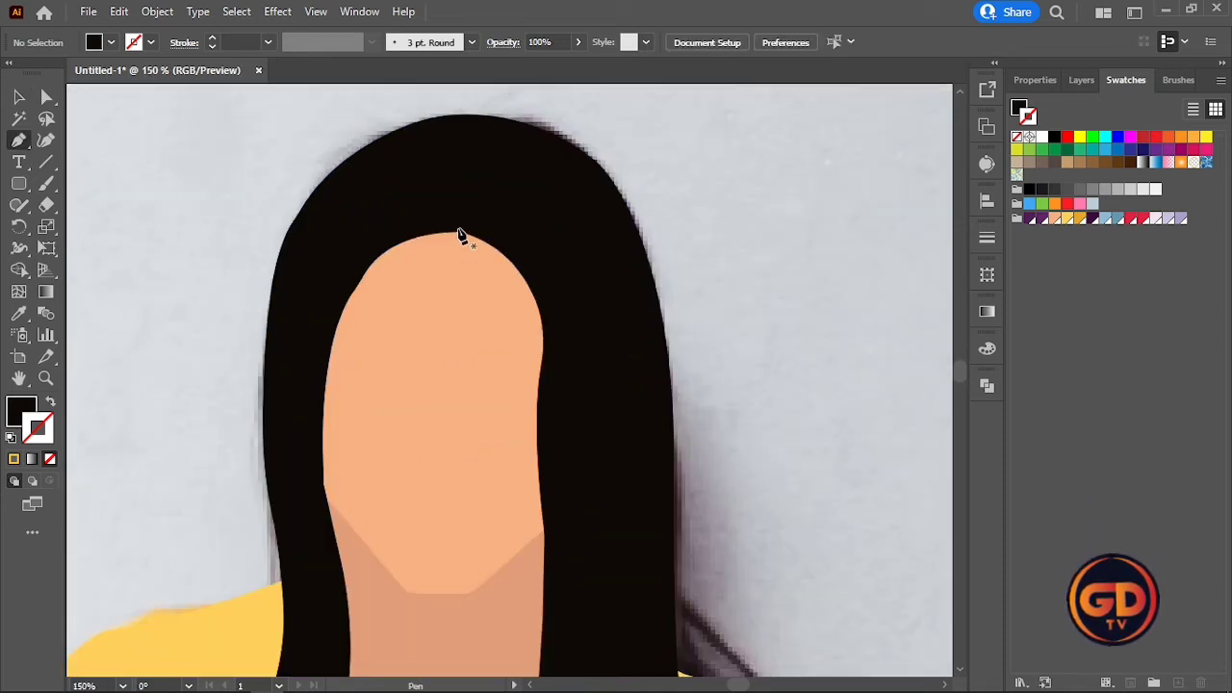
left_click(461, 233)
left_click_drag(508, 118, 553, 209)
left_click(19, 97)
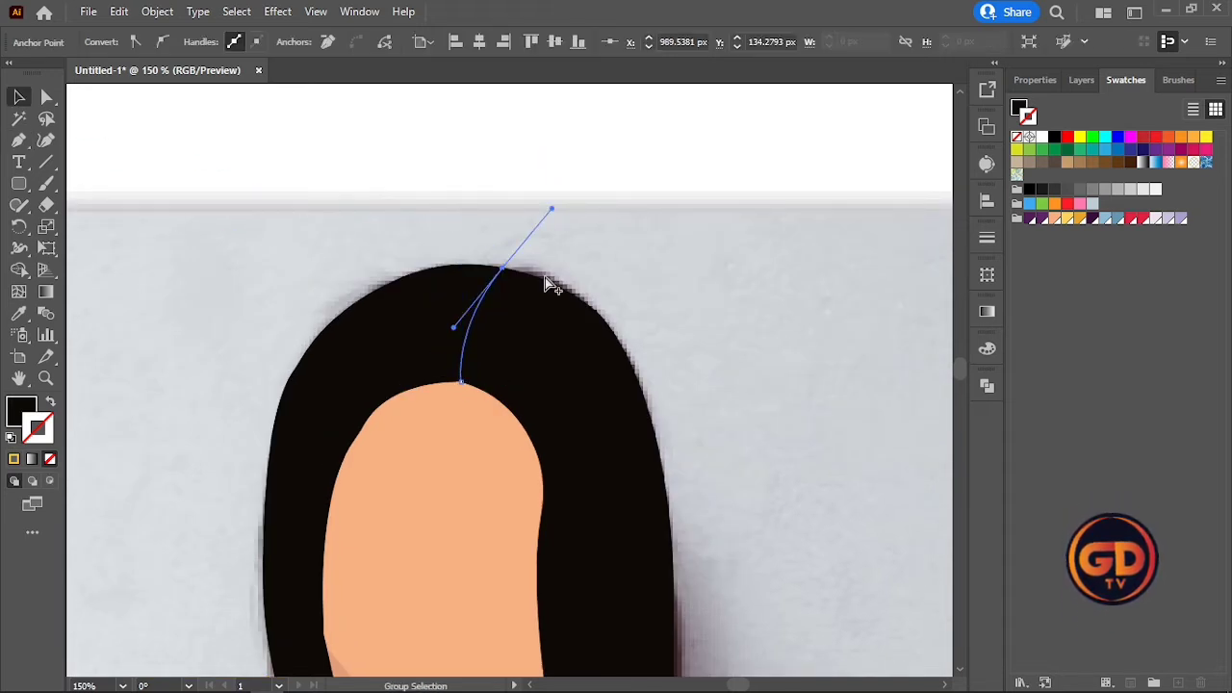
scroll(545, 279, "down", 1)
left_click(627, 247)
- Split the hair shape into two parts along the parting line with the Shape Builder tool
left_click(398, 358)
scroll(336, 302, "down", 2)
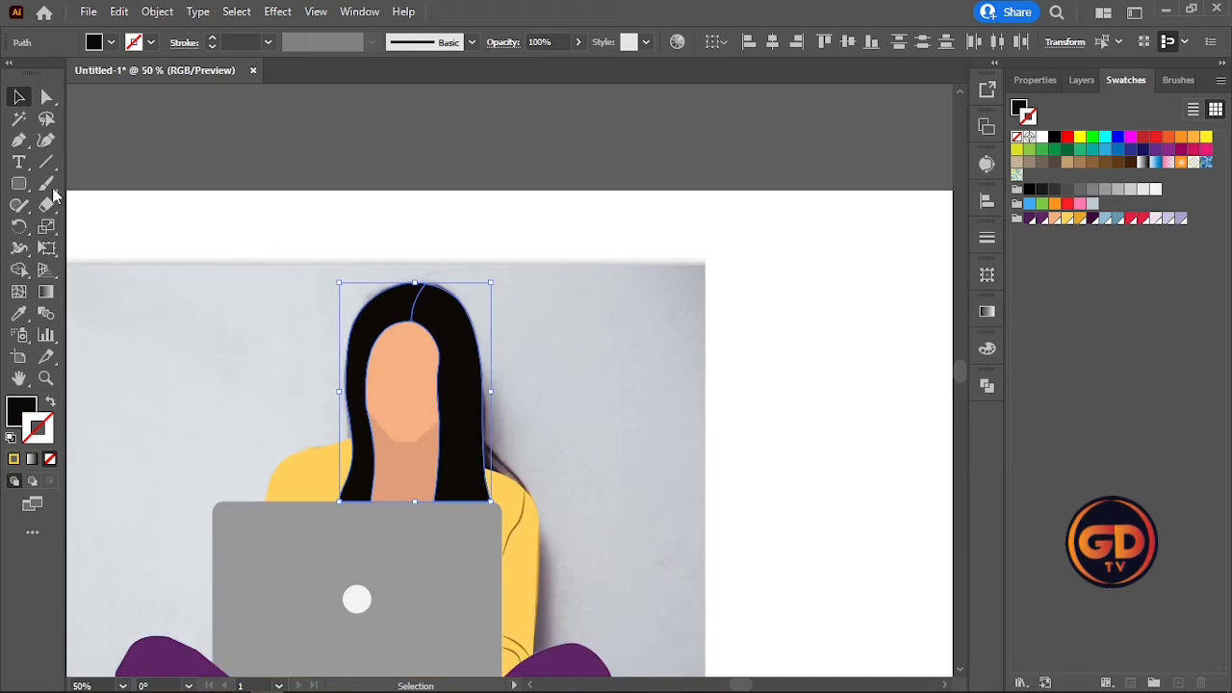
left_click(18, 270)
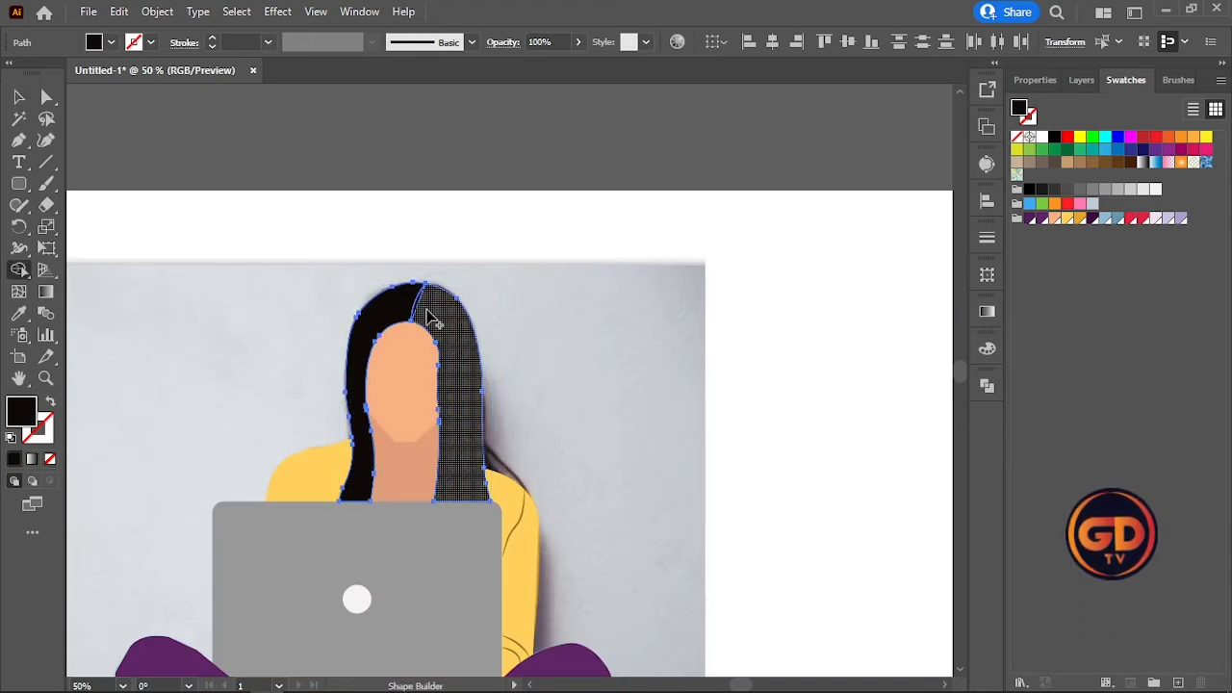
scroll(395, 297, "up", 3)
left_click_drag(561, 340, 461, 318)
scroll(461, 319, "down", 3)
key("v")
left_click(164, 212)
- Fill the hair's right part with the medium purple swatch and its left part with the darker purple one
left_click(493, 339)
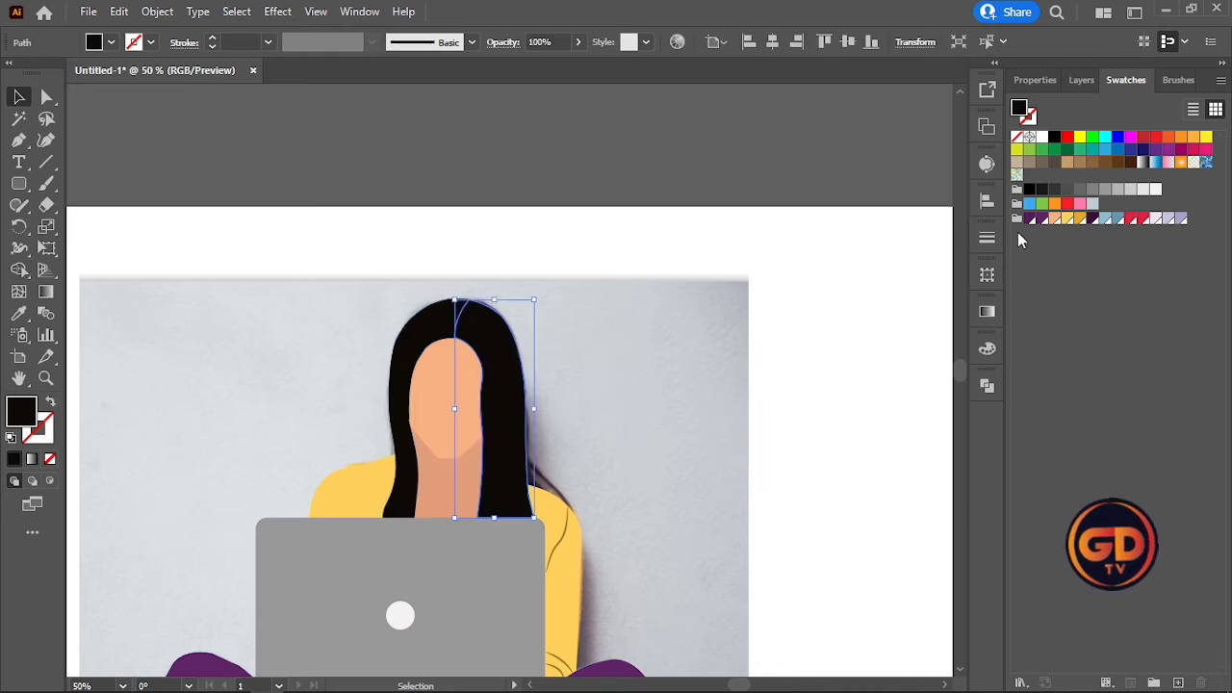
left_click(1031, 221)
left_click(721, 248)
left_click(479, 321)
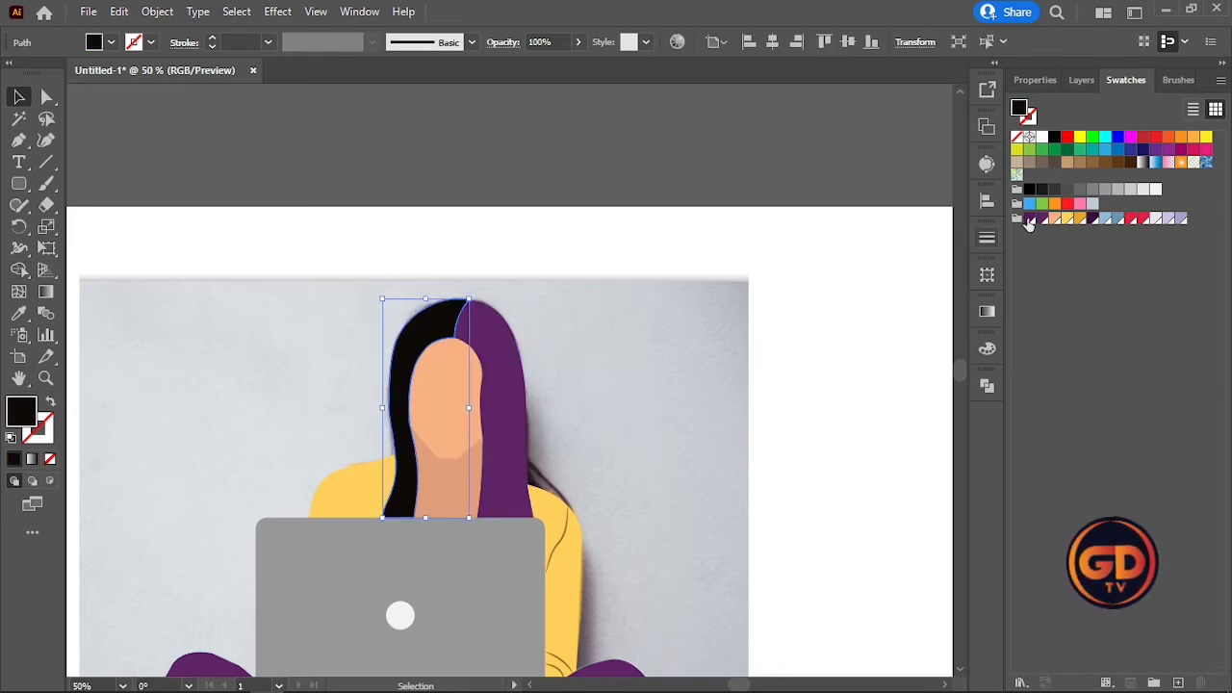
left_click(1029, 222)
left_click(634, 364)
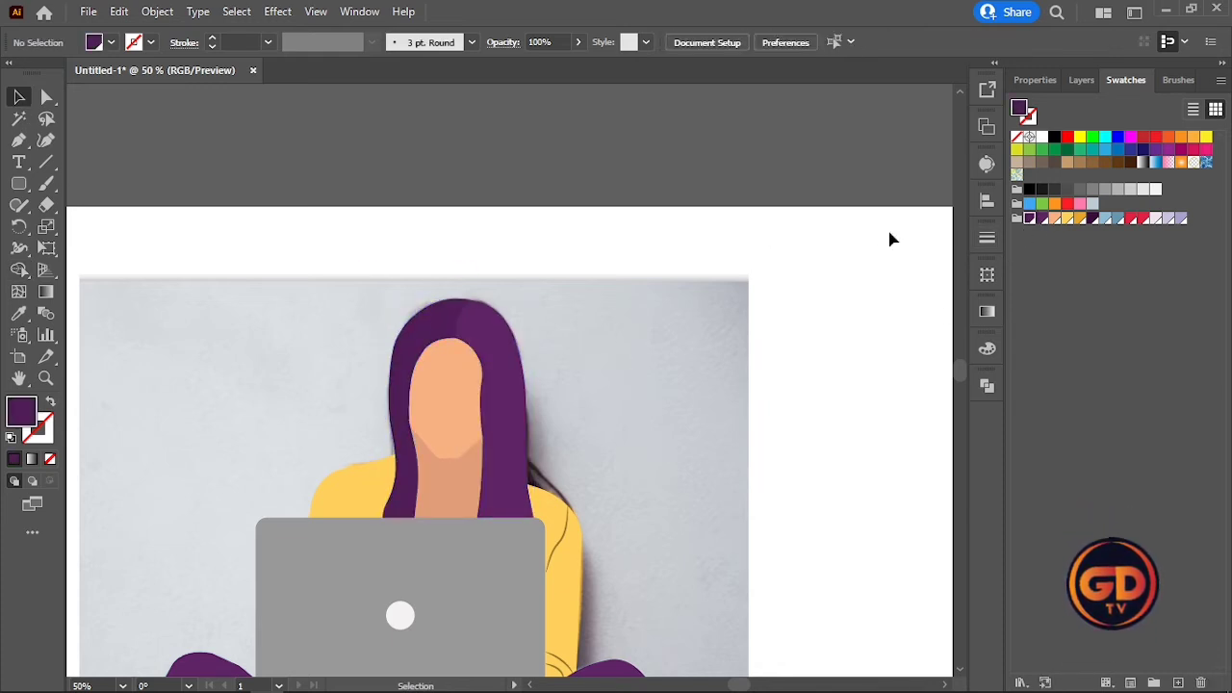
- Set the fill color to the dark purple #3c1742
double_click(23, 414)
left_click(834, 359)
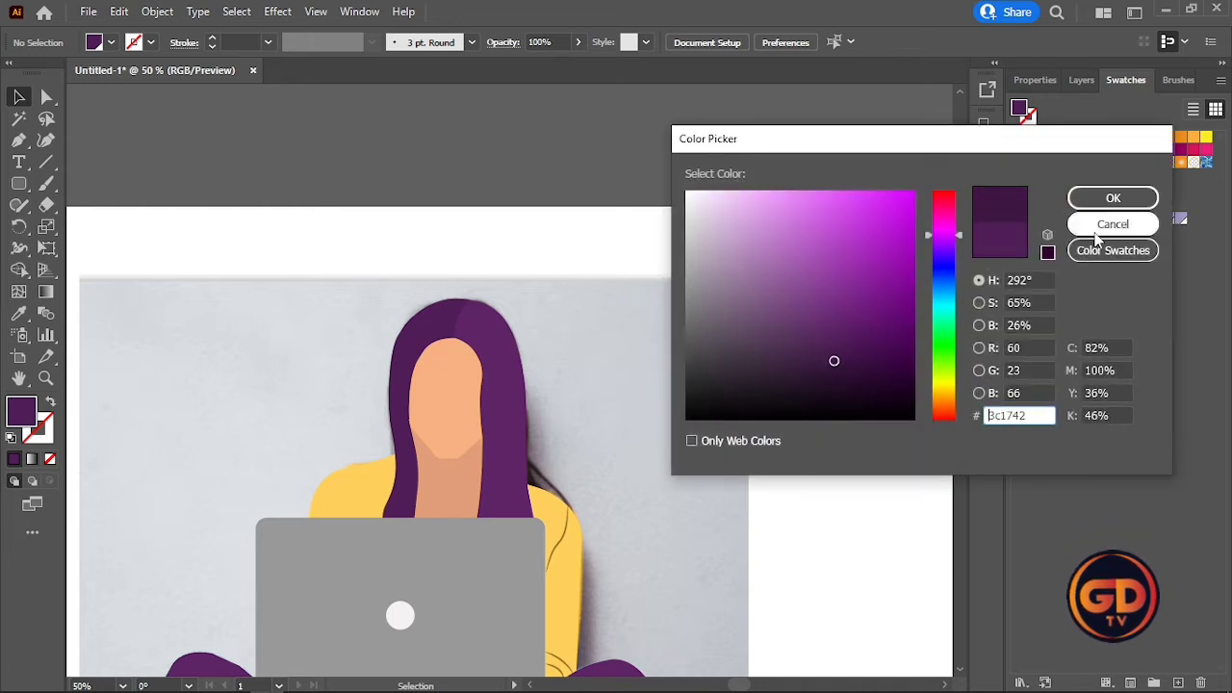
left_click(1111, 198)
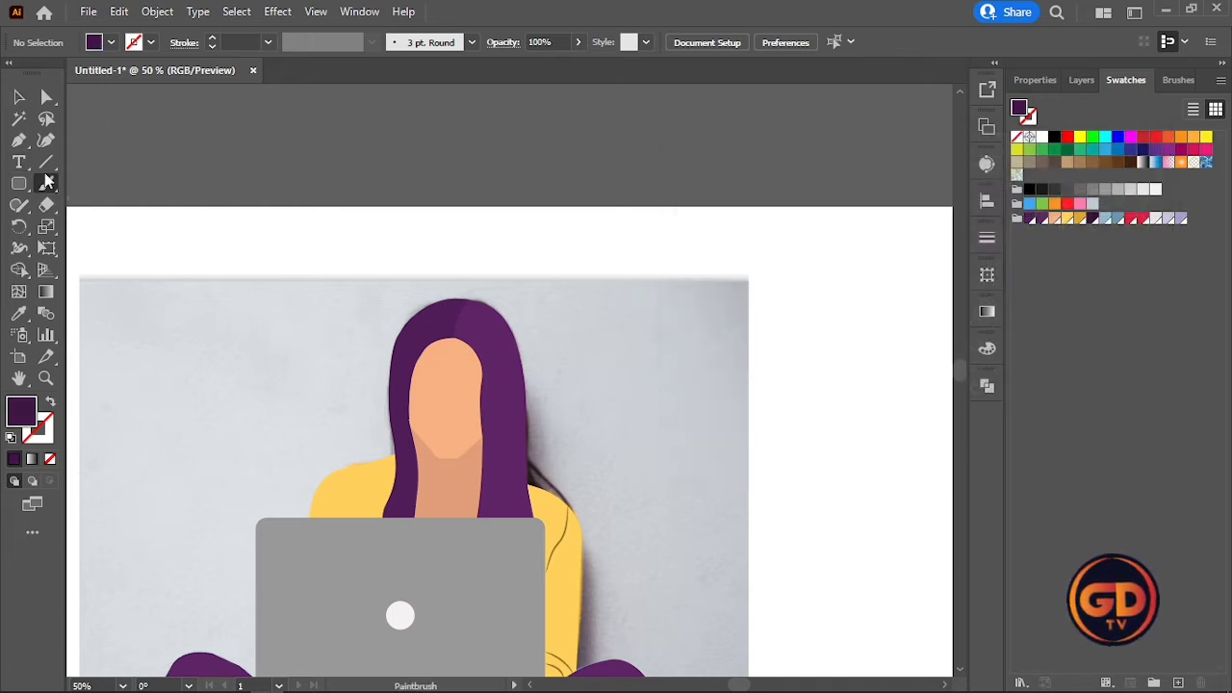
- Set up the Paintbrush tool with the 5 pt. Flat brush for drawing strands on the hair
left_click(45, 183)
left_click(212, 39)
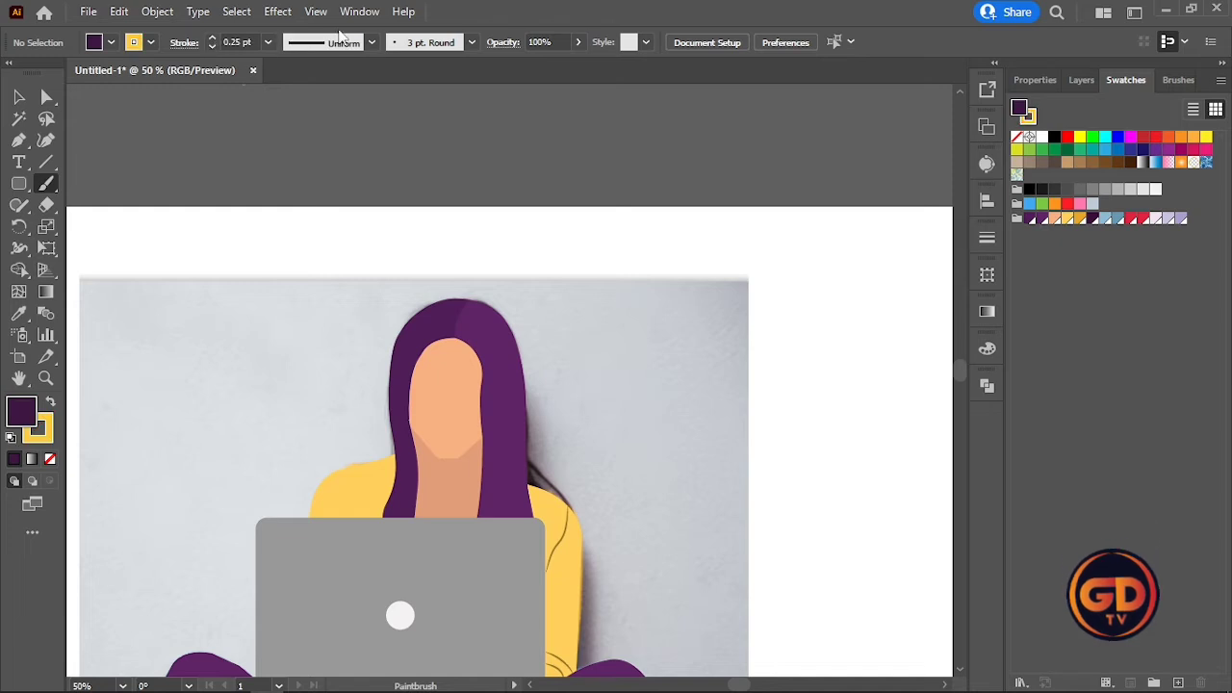
left_click(372, 43)
left_click(325, 112)
left_click(472, 43)
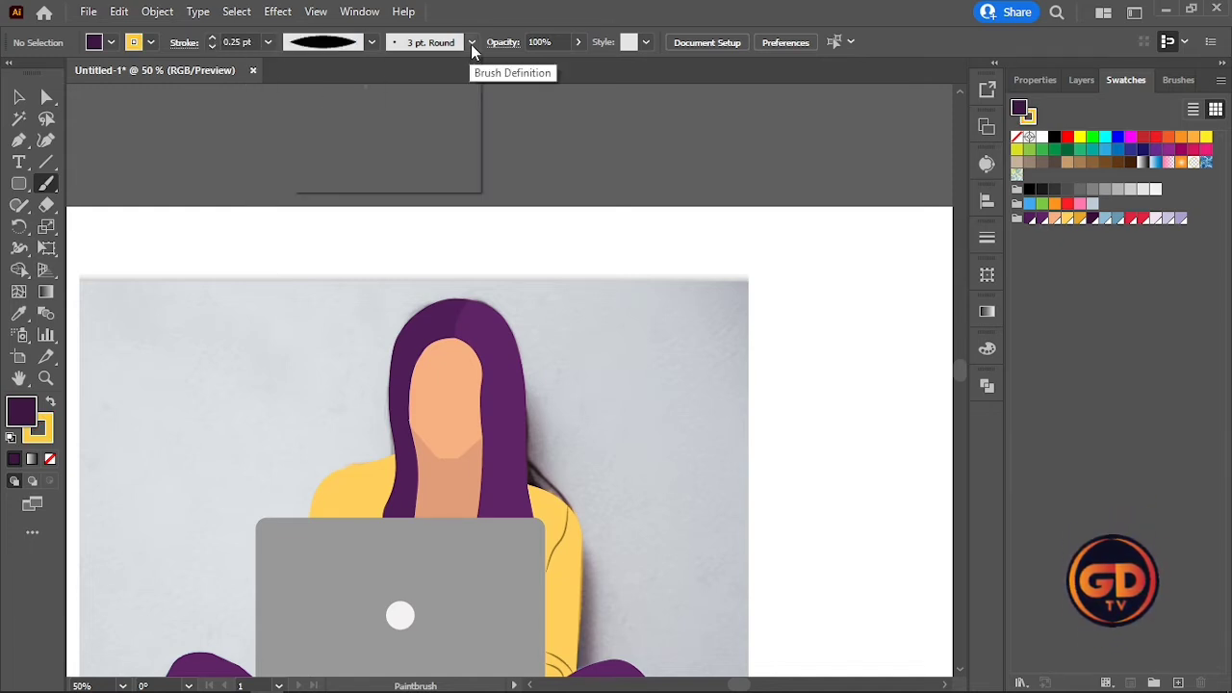
left_click(372, 82)
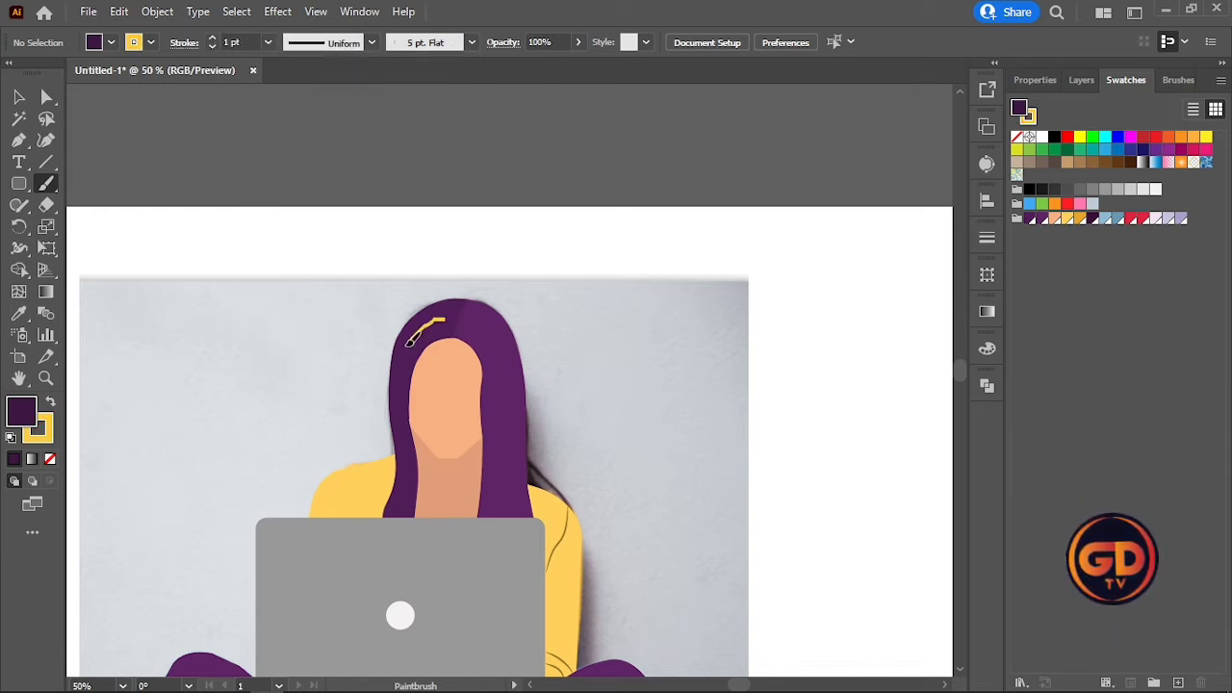
- Undo the trial strand and set the brush to 3 pt. Round with the elliptical width profile tapering at both ends
left_click_drag(406, 346, 389, 397)
key("ctrl+z")
left_click(373, 44)
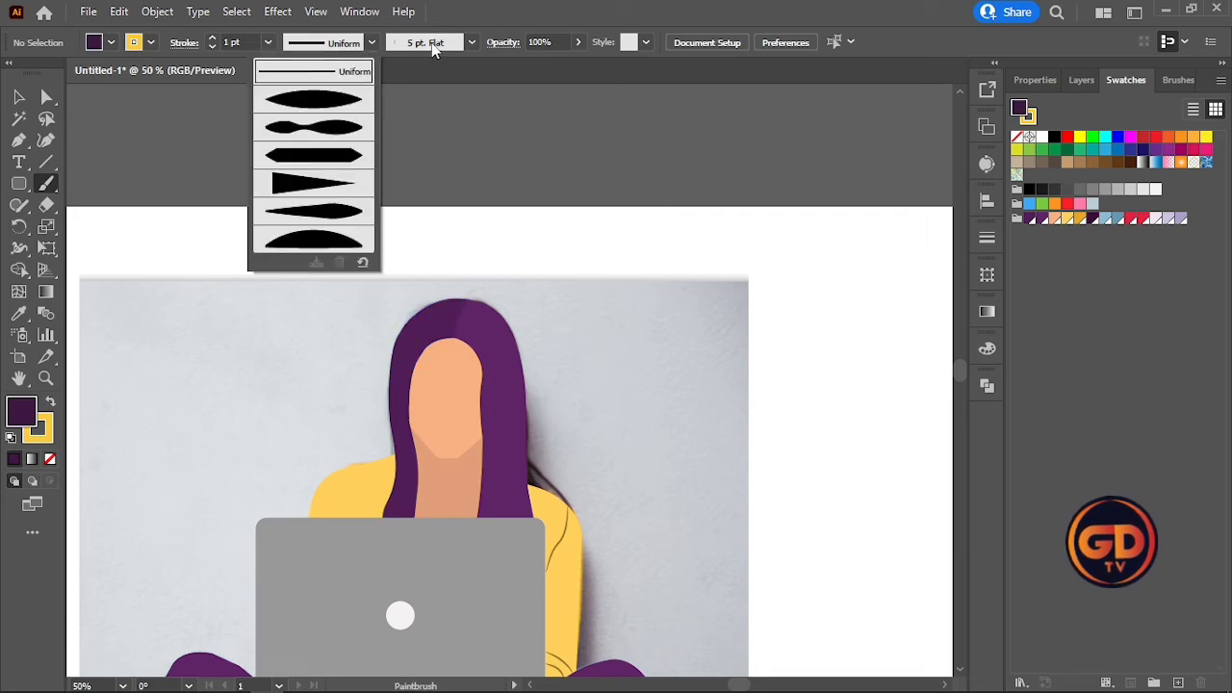
left_click(472, 42)
left_click(314, 84)
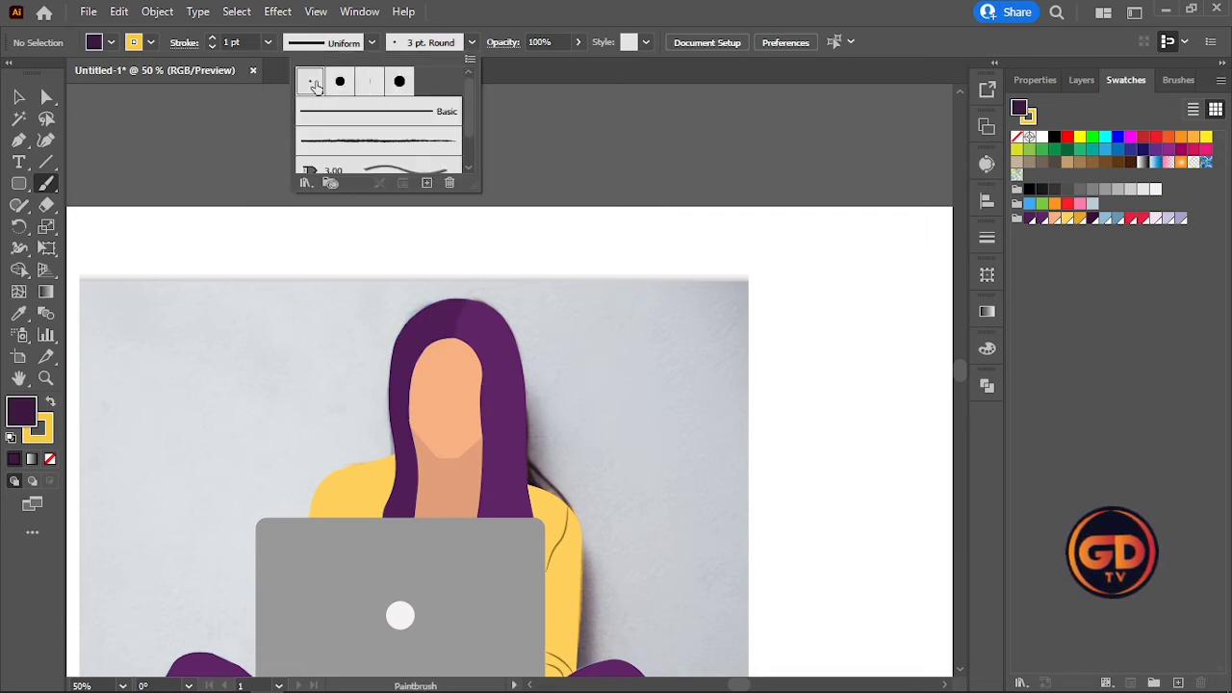
left_click(373, 44)
left_click(318, 106)
- Reduce the brush stroke weight to 0.25 pt, trying thin strands on the hair's left part and undoing them
left_click_drag(429, 330, 397, 383)
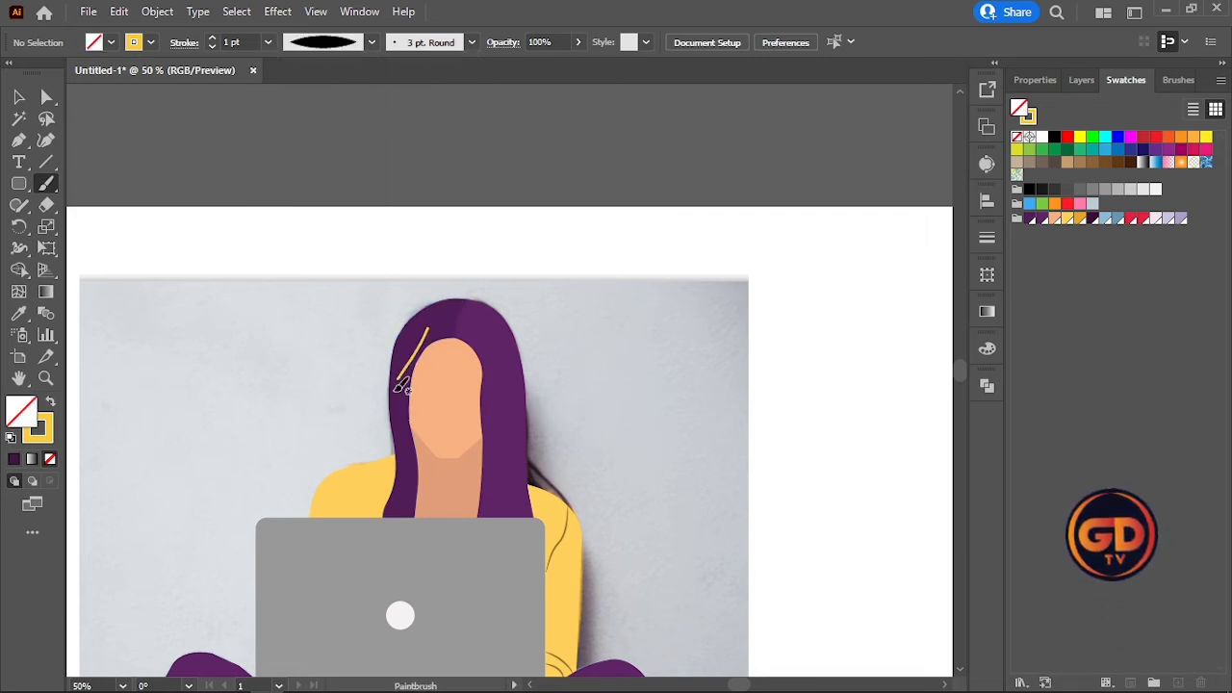
key("ctrl+z")
left_click(268, 42)
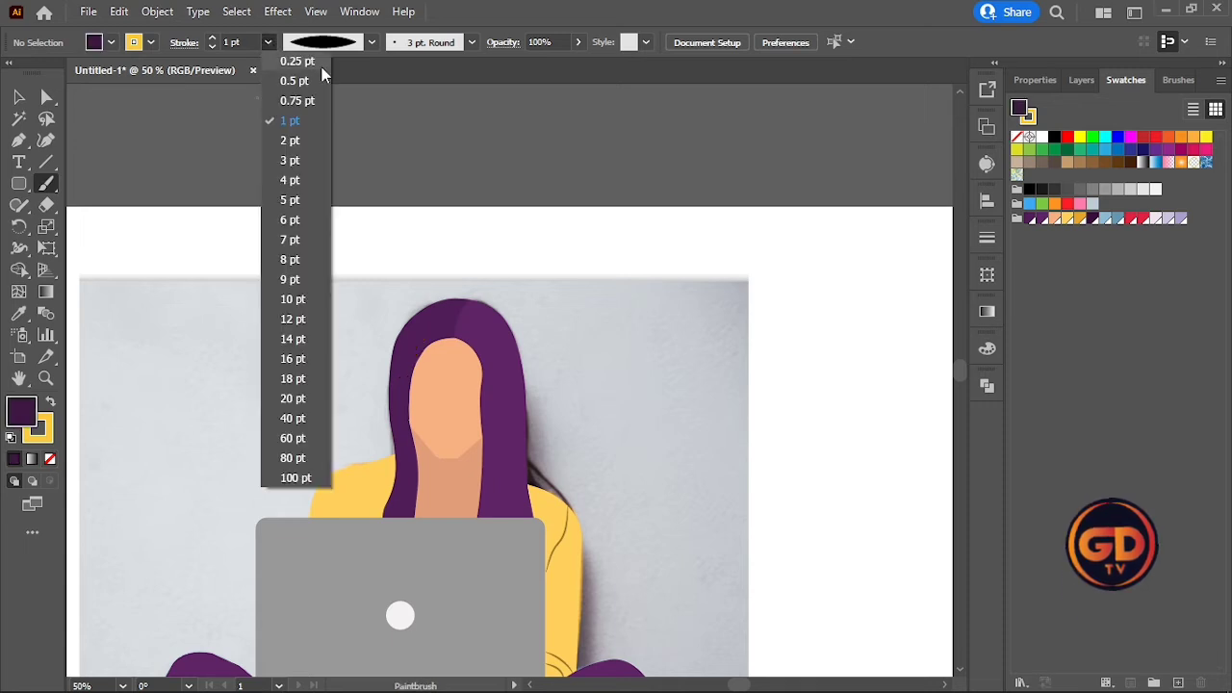
left_click(318, 75)
left_click_drag(401, 374, 394, 397)
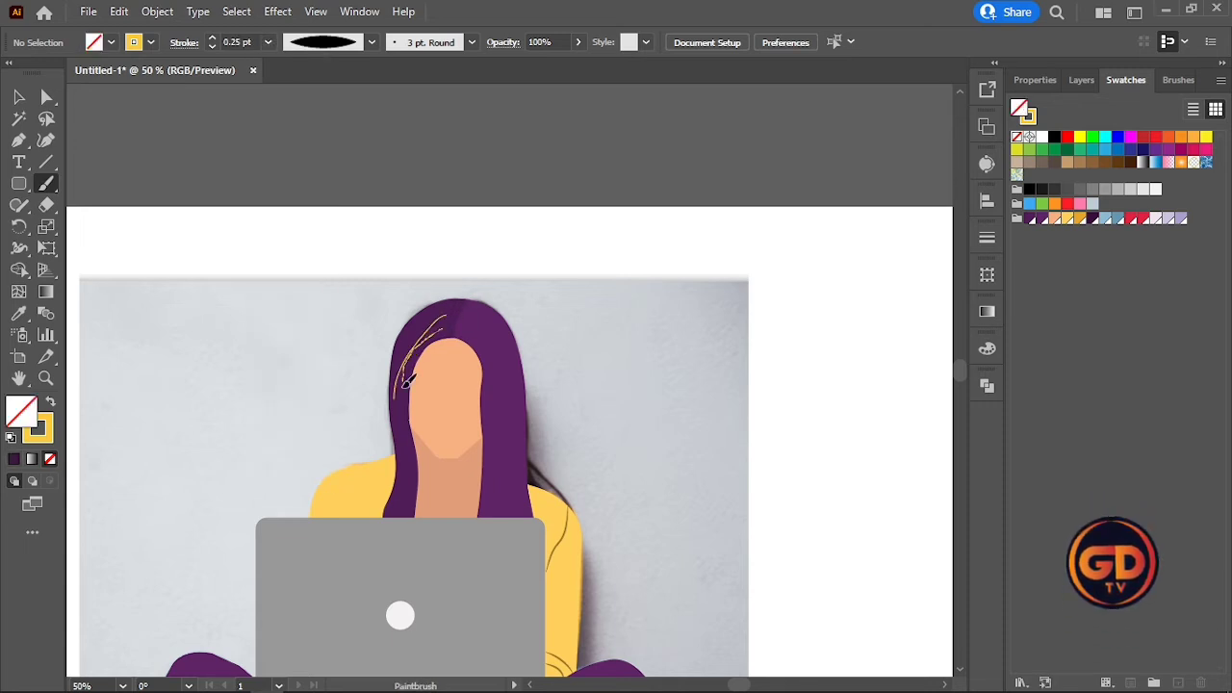
key("ctrl+z")
key("ctrl+z")
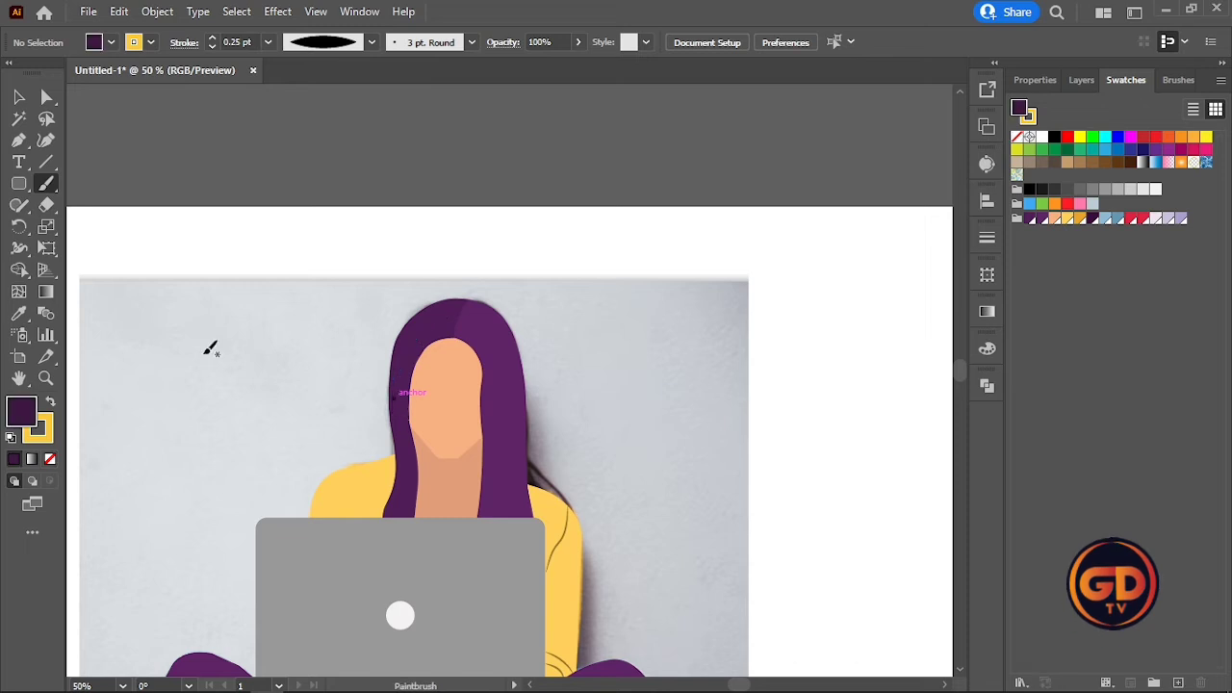
- Remove the fill, set the stroke to dark purple #331438 and draw a strand along the face's left edge
left_click(53, 459)
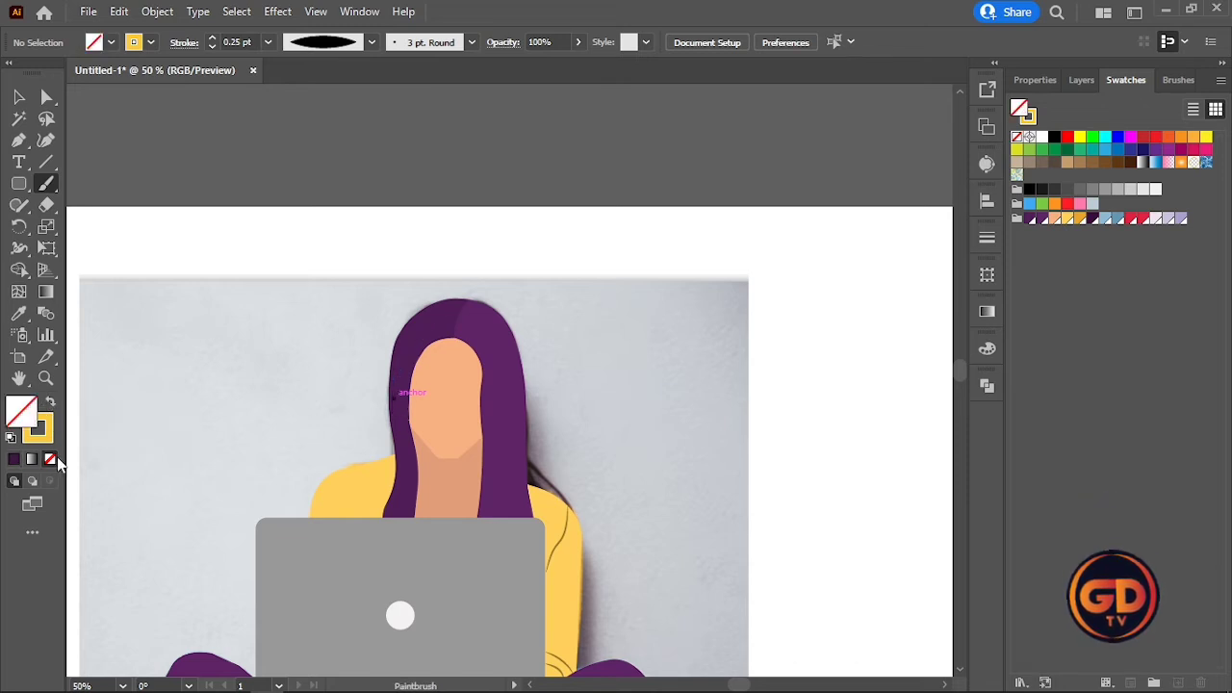
left_click(51, 426)
left_click(19, 313)
left_click(403, 371)
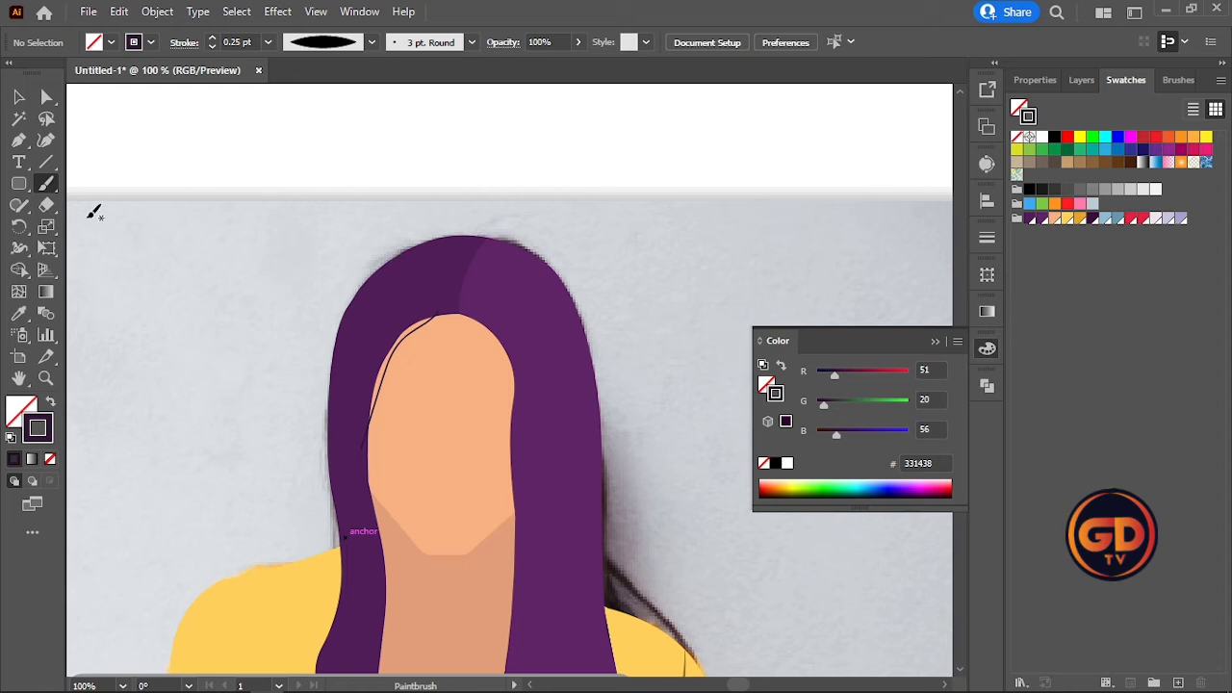
- Recolor the strand's stroke with the purple of the hair's left part, leaving the strand without a fill
key("v")
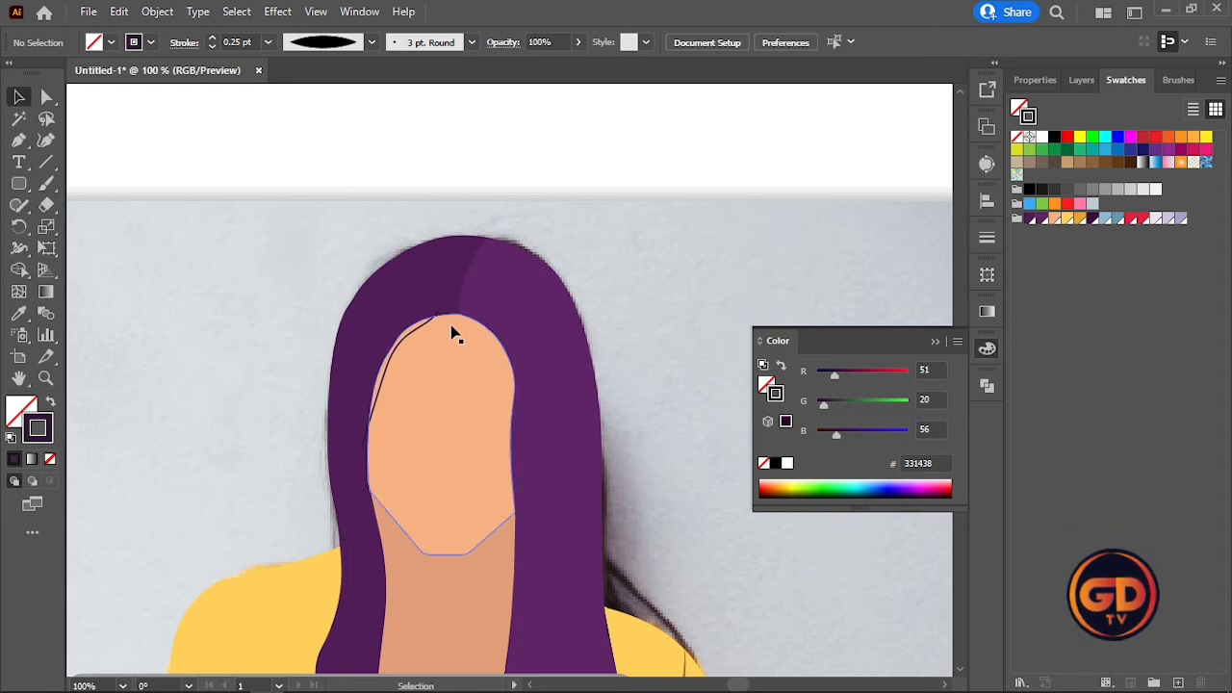
left_click(429, 330)
left_click(19, 314)
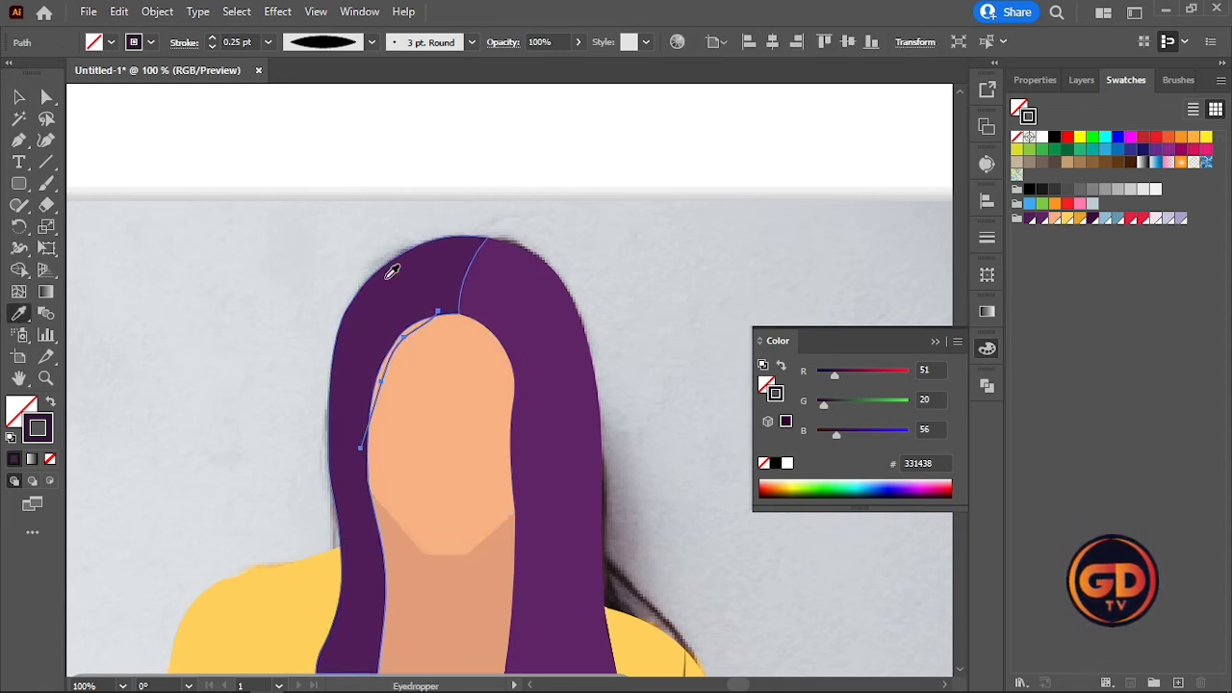
left_click(391, 266)
left_click(50, 401)
- Give the strand the elliptical width profile and a 0.5 pt stroke weight
left_click(371, 43)
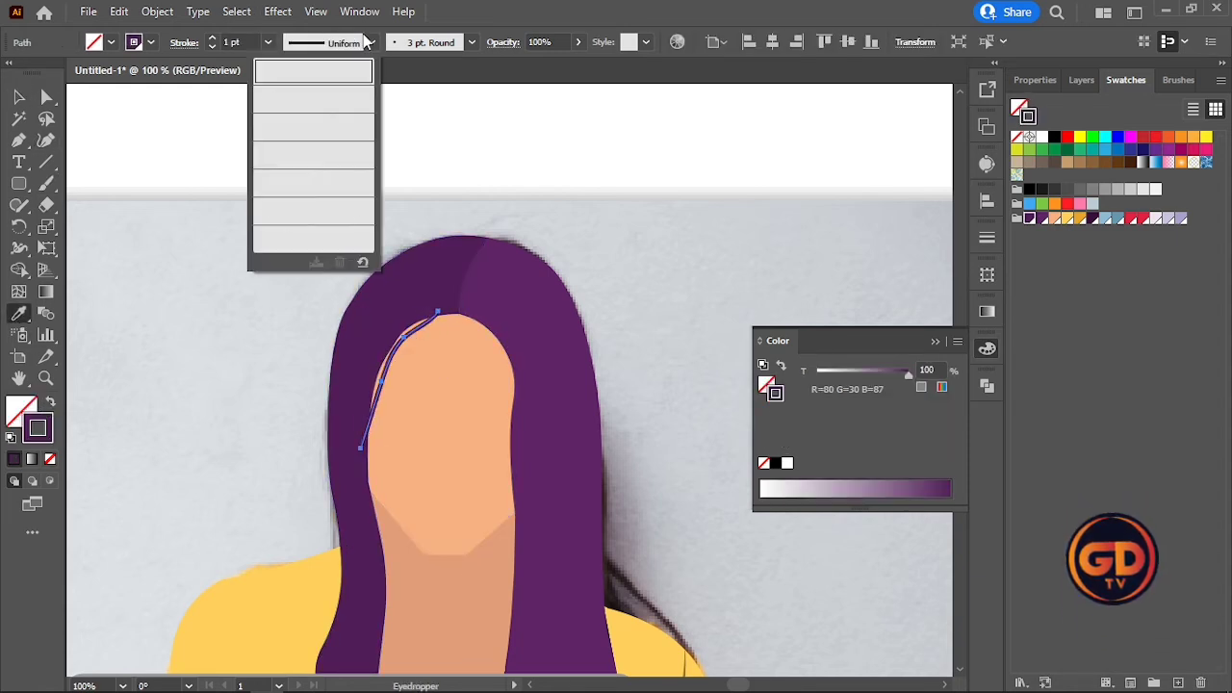
left_click(310, 87)
left_click(269, 42)
left_click(286, 89)
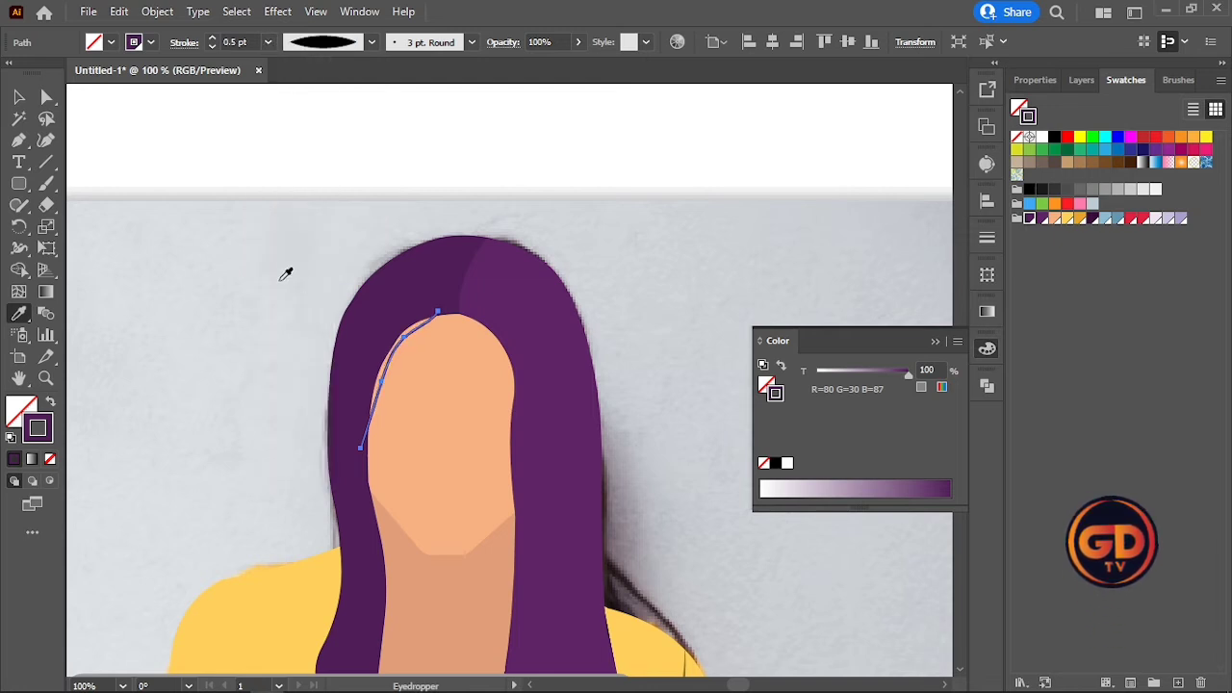
key("v")
left_click(134, 277)
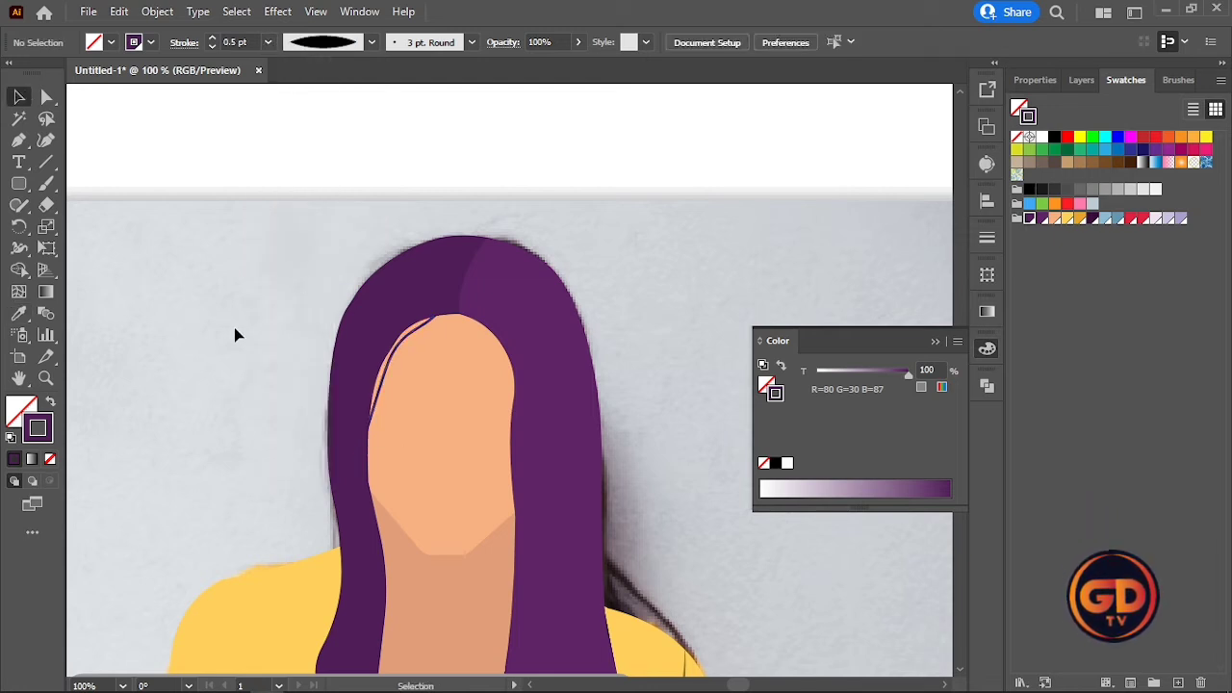
- Paint thin curved hair strands along the right edge of the face with the Paintbrush tool
left_click(48, 185)
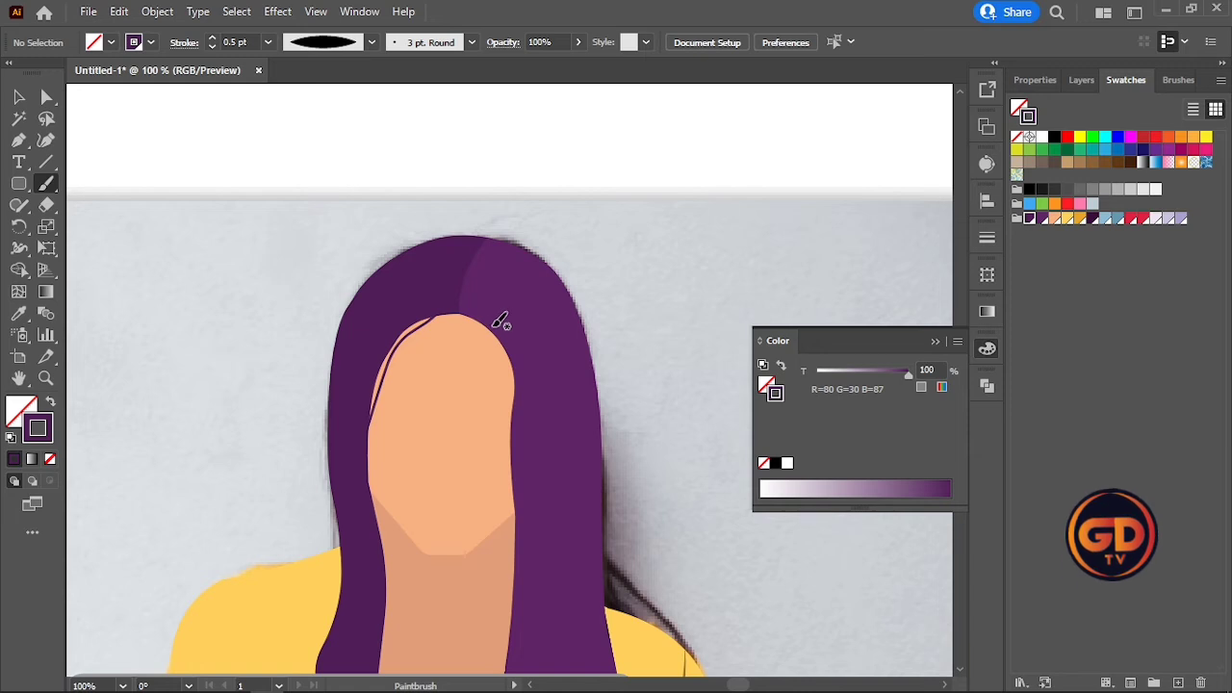
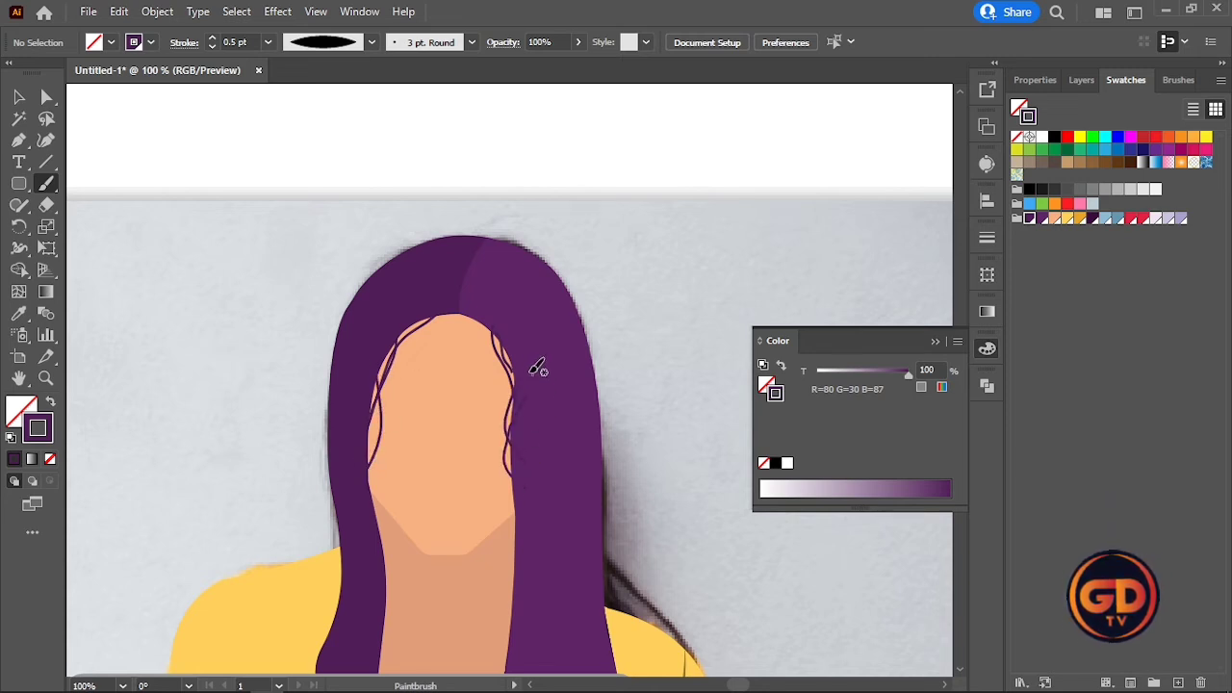
left_click(18, 97)
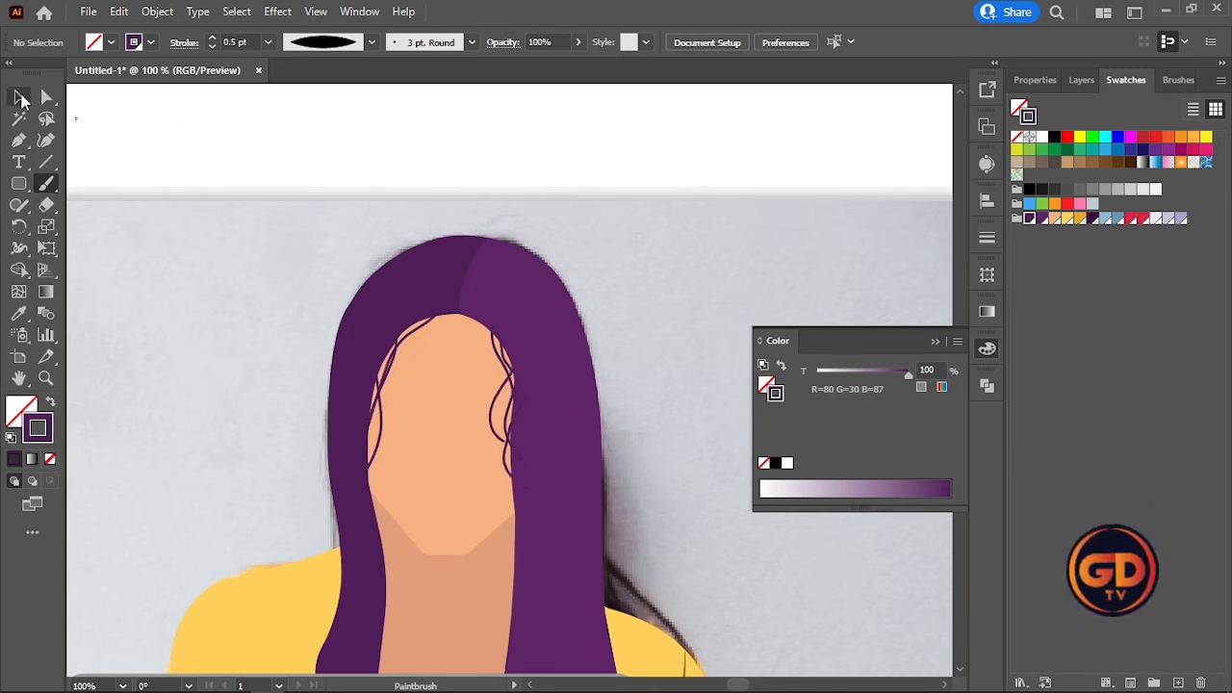
left_click(424, 362)
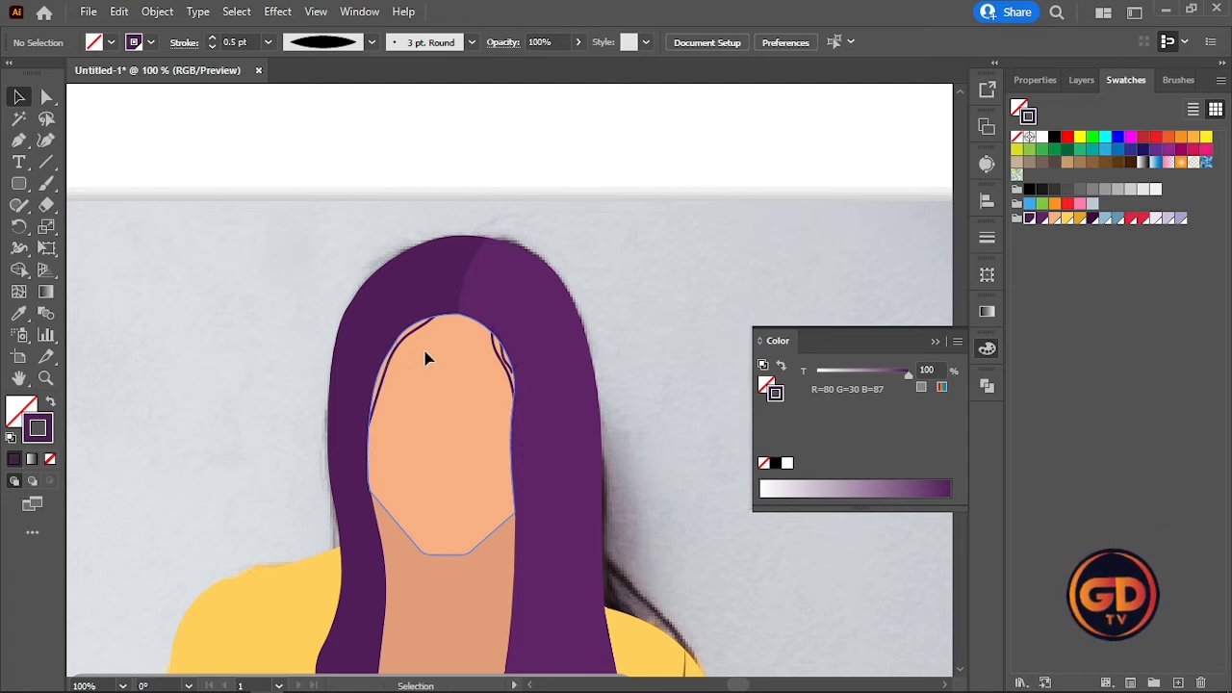
- Fill the black shape between the crossed legs with the darker purple swatch and remove its stroke
scroll(606, 319, "down", 5)
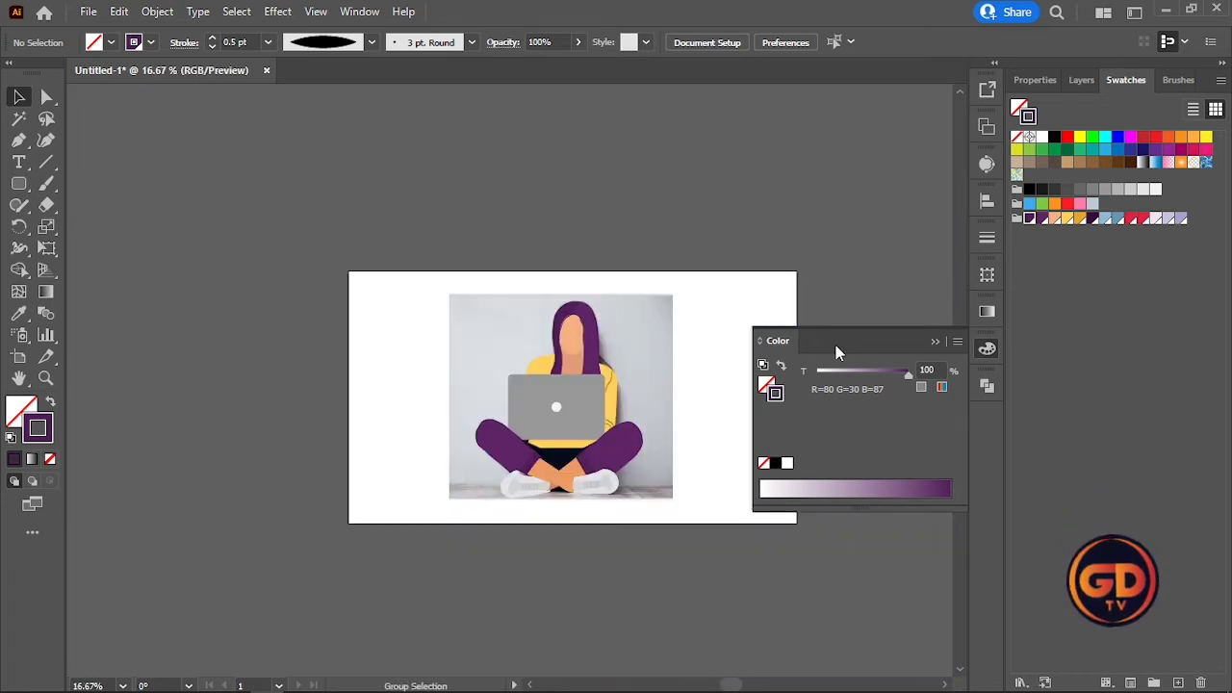
left_click(934, 343)
scroll(604, 520, "up", 2)
left_click(514, 404)
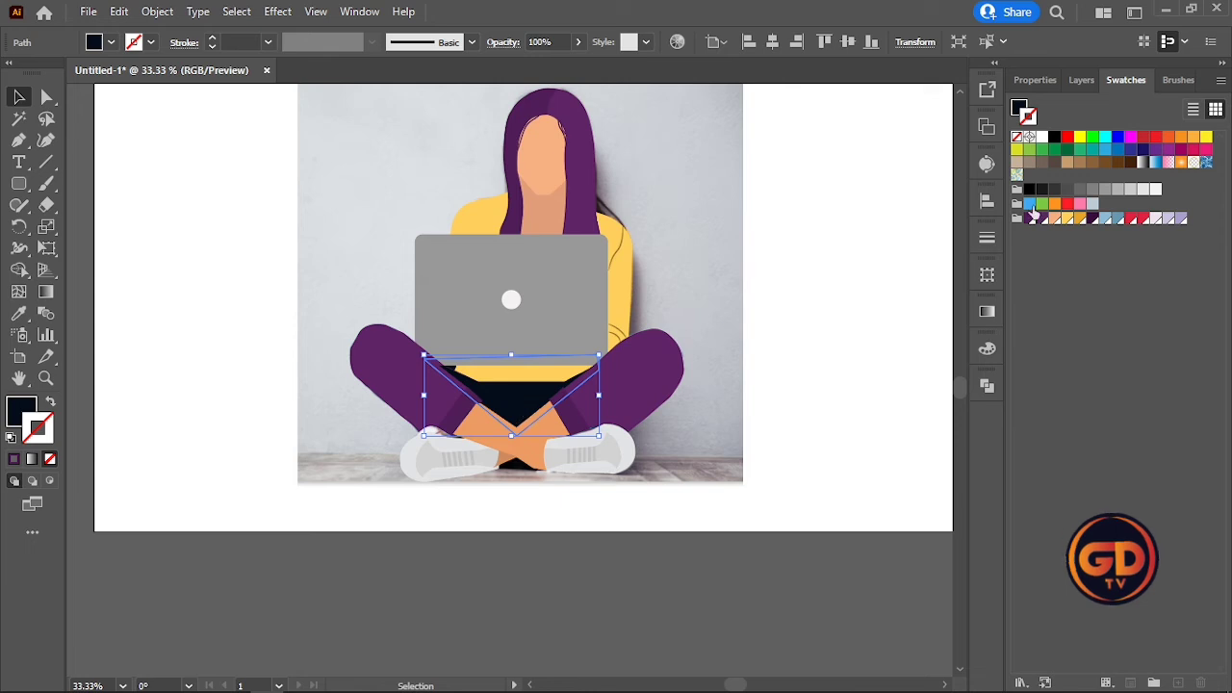
left_click(1040, 217)
left_click(50, 403)
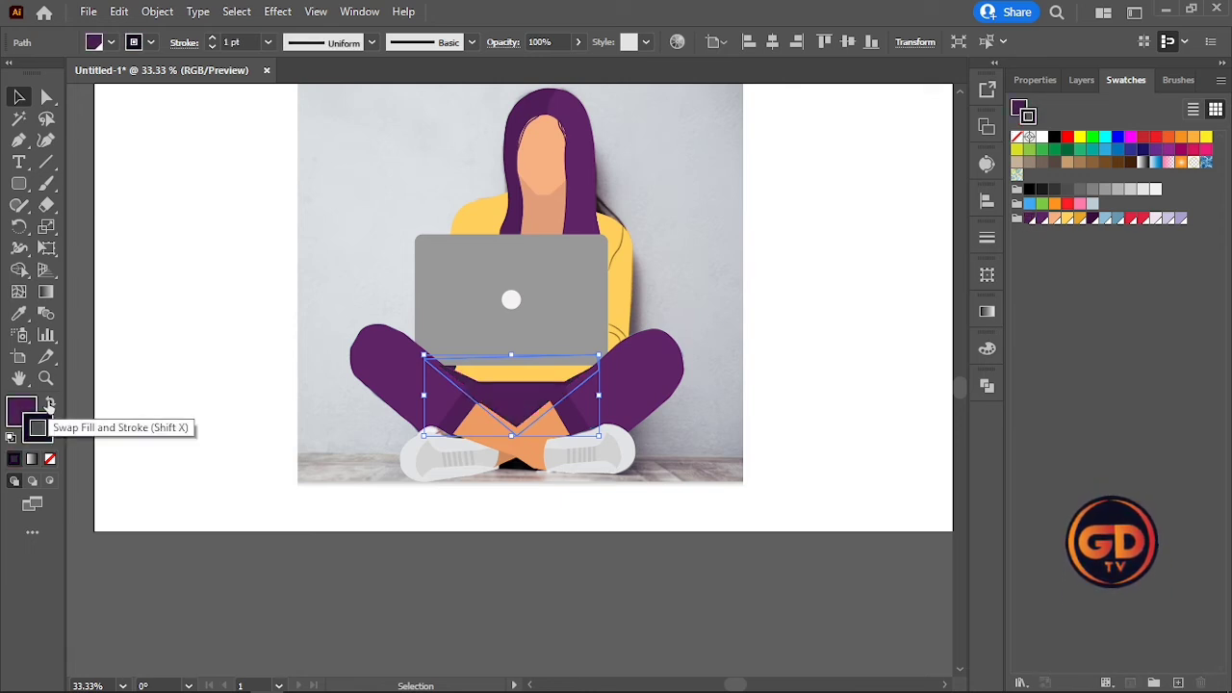
left_click(50, 458)
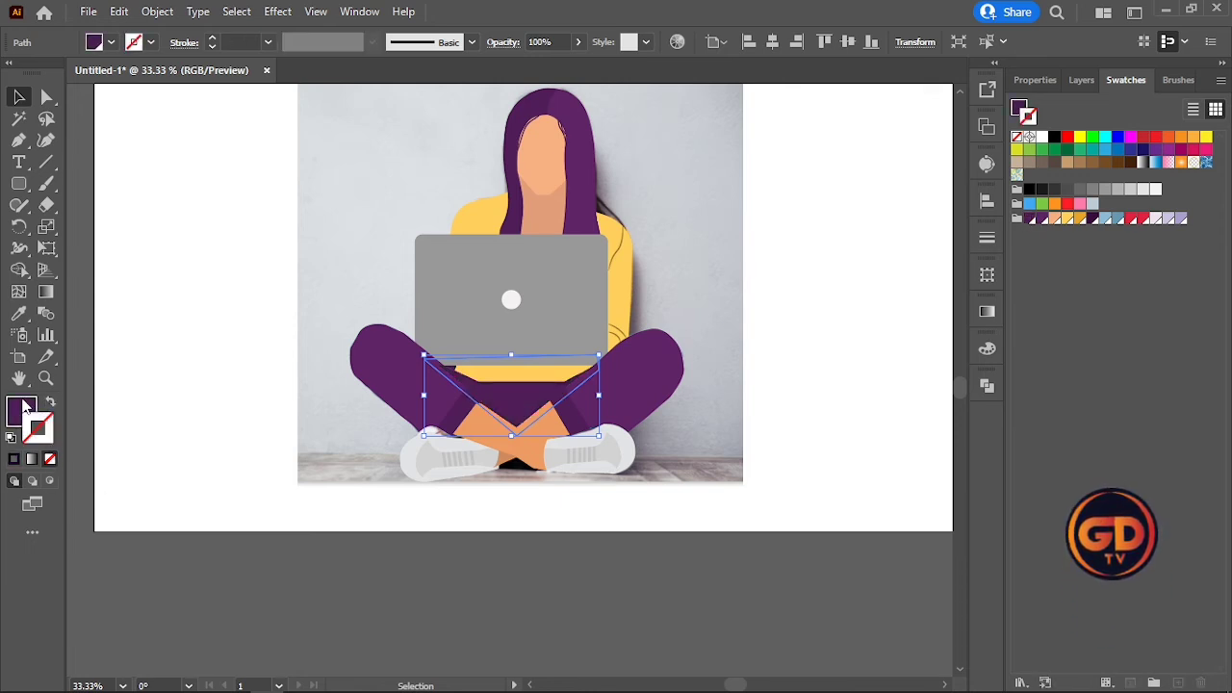
- Darken the fill of the shape between the legs to #3d1844
double_click(21, 412)
left_click(835, 358)
key("Return")
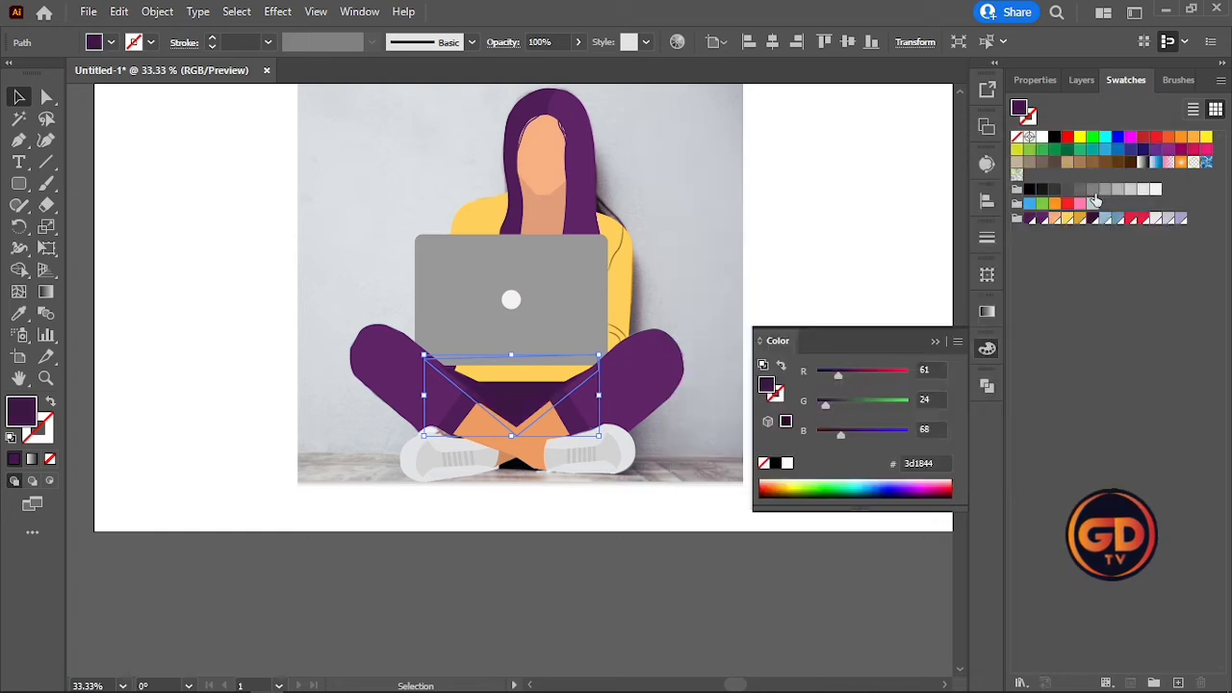
left_click(854, 204)
left_click(987, 348)
- Hide the locked reference photo so only the vector artwork shows
scroll(702, 360, "down", 2)
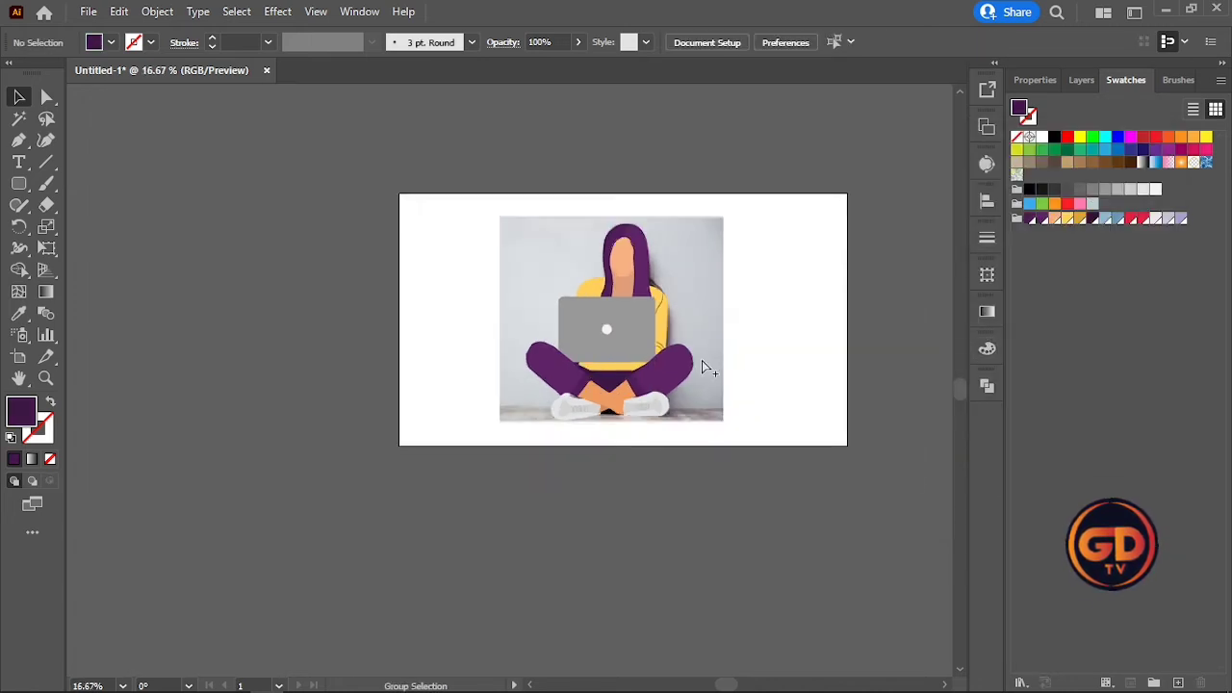
scroll(783, 294, "up", 1)
left_click(1082, 80)
left_click(1021, 562)
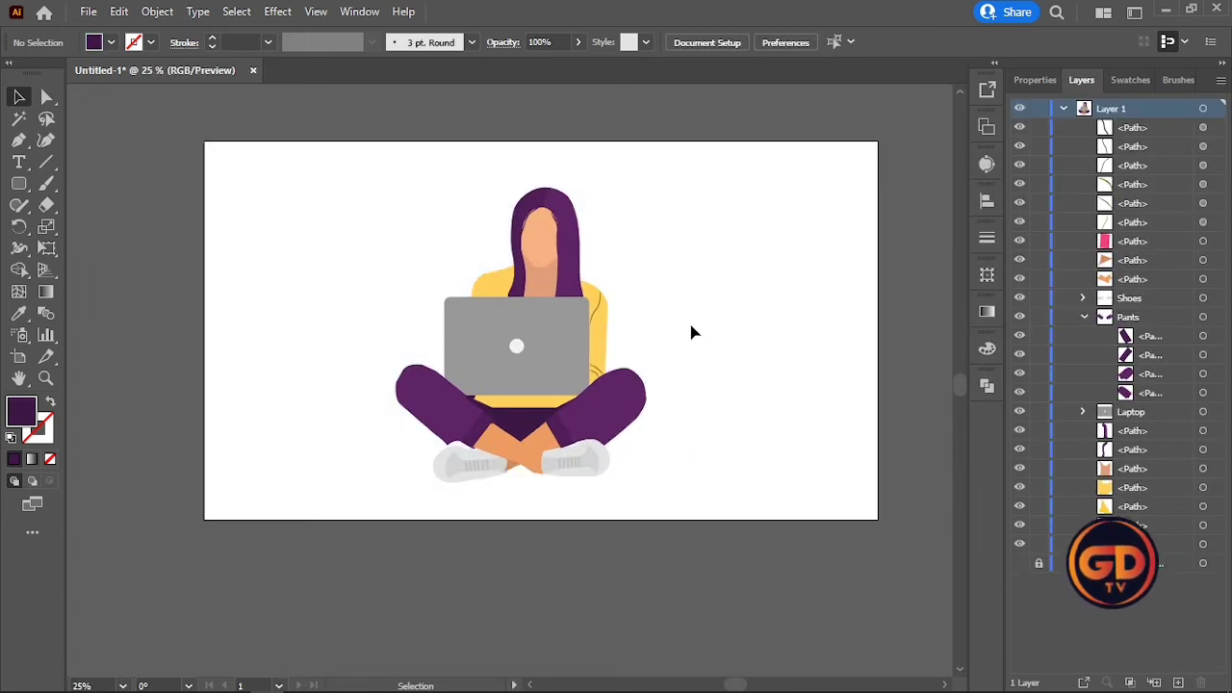
- Draw a long, thin dark purple rectangle under the shoes as a ground bar
left_click(20, 184)
left_click_drag(308, 477, 771, 485)
left_click(941, 274)
- Draw a small dark purple circle as tall as the ground bar, just beyond the bar's right end
scroll(760, 517, "up", 1)
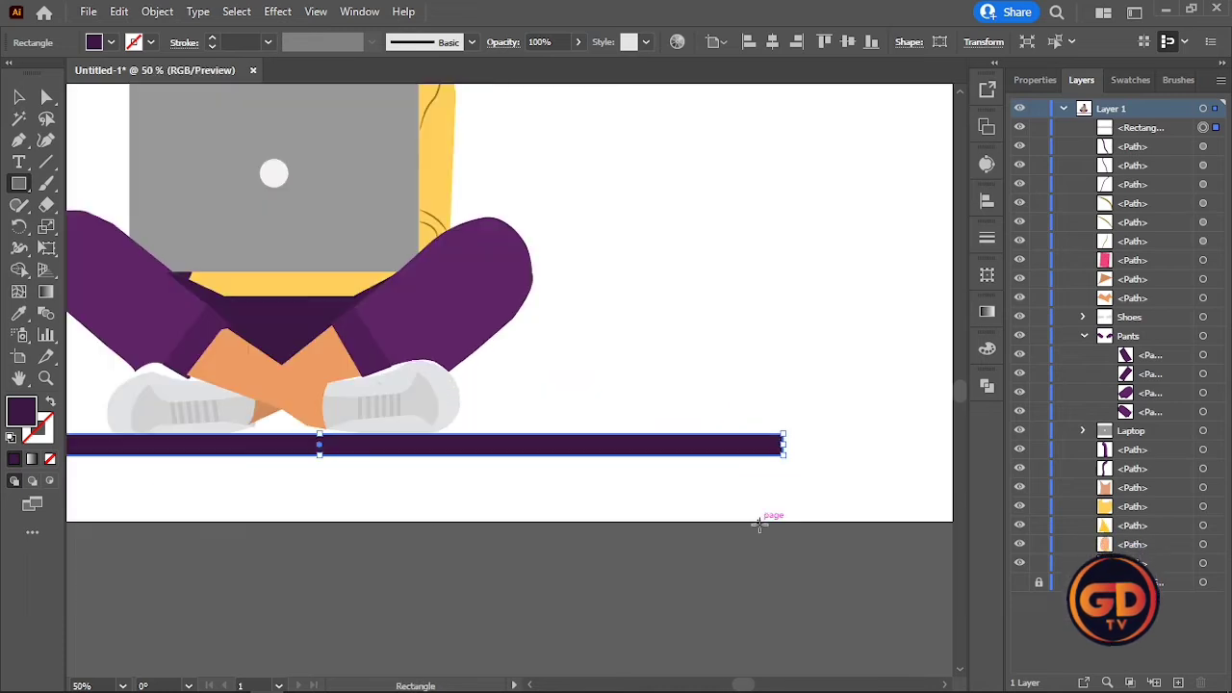
left_click_drag(20, 184, 100, 226)
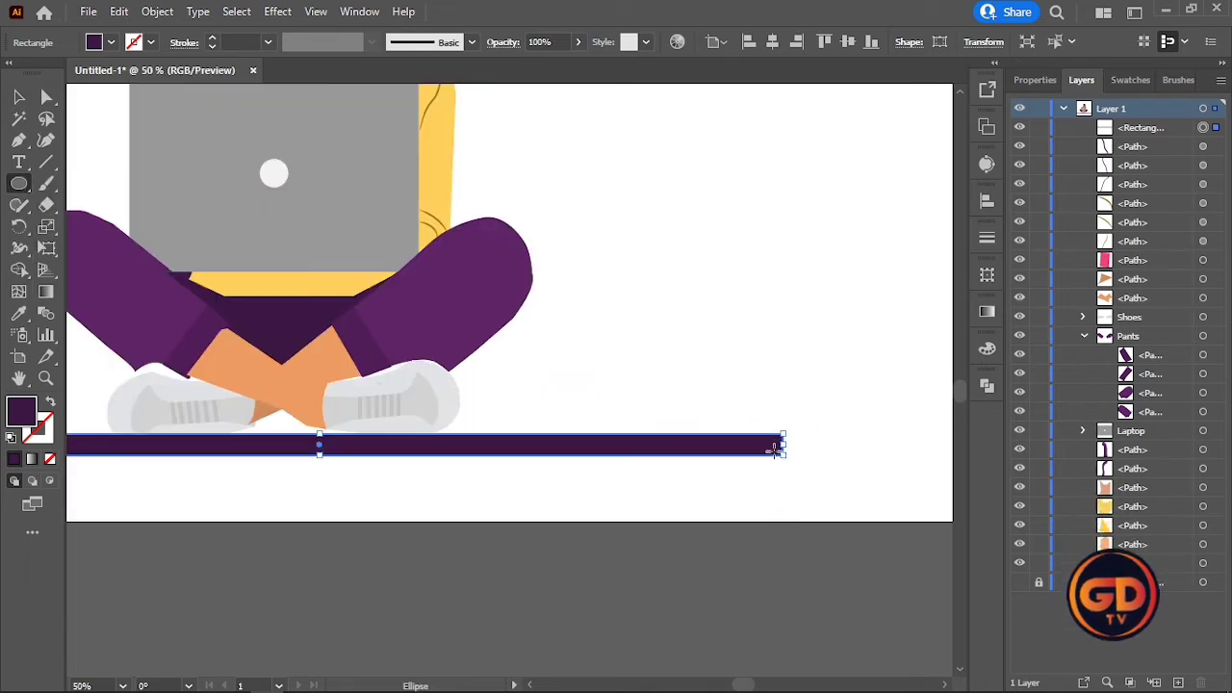
mouse_move(770, 443)
left_mouse_down()
mouse_move(787, 445)
mouse_move(782, 462)
mouse_move(802, 424)
mouse_move(197, 455)
left_mouse_up()
key("v")
scroll(793, 408, "down", 1)
key("ctrl+z")
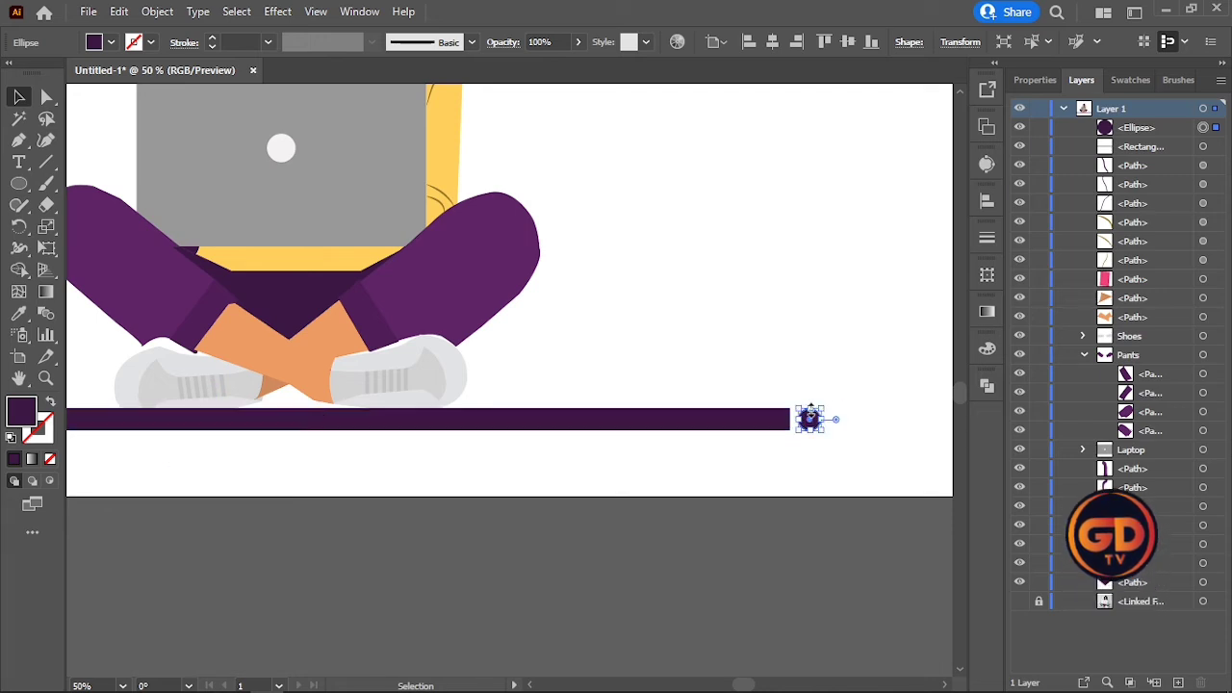
- Place a copy of the circle just beyond the ground bar's left end and delete the spare copy below the bar
left_click_drag(808, 419, 151, 468)
scroll(600, 361, "down", 2)
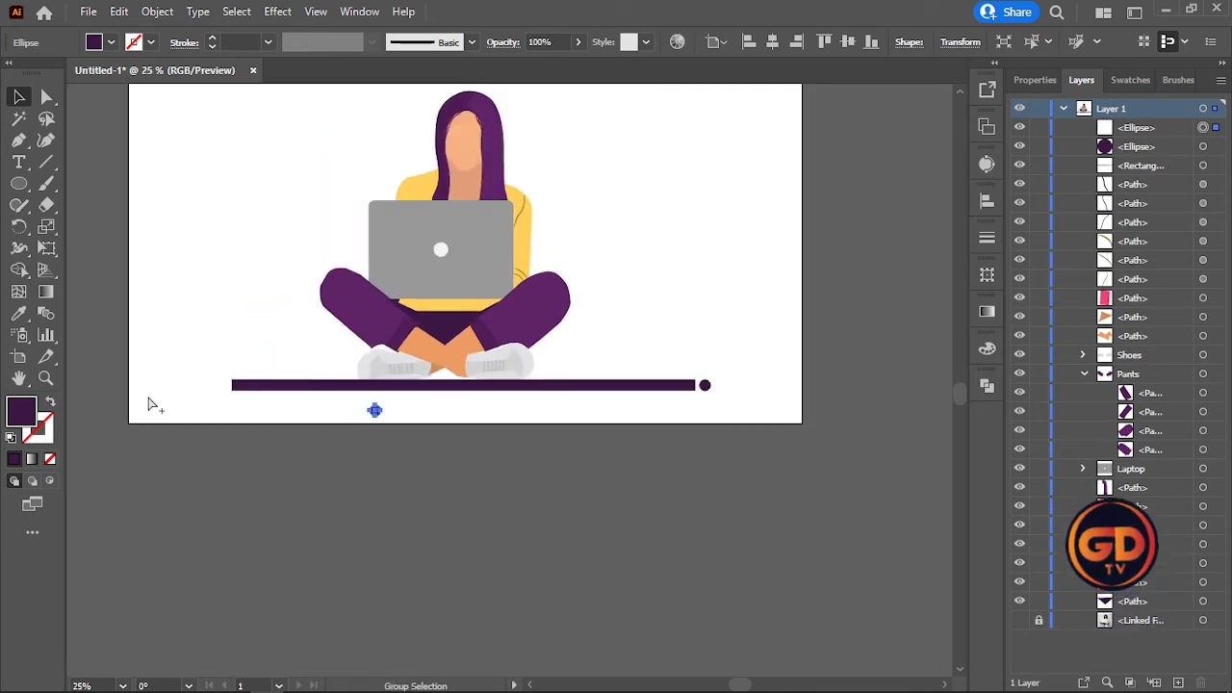
scroll(149, 404, "up", 2)
left_click_drag(603, 425, 299, 376)
scroll(762, 482, "down", 2)
left_click(762, 483)
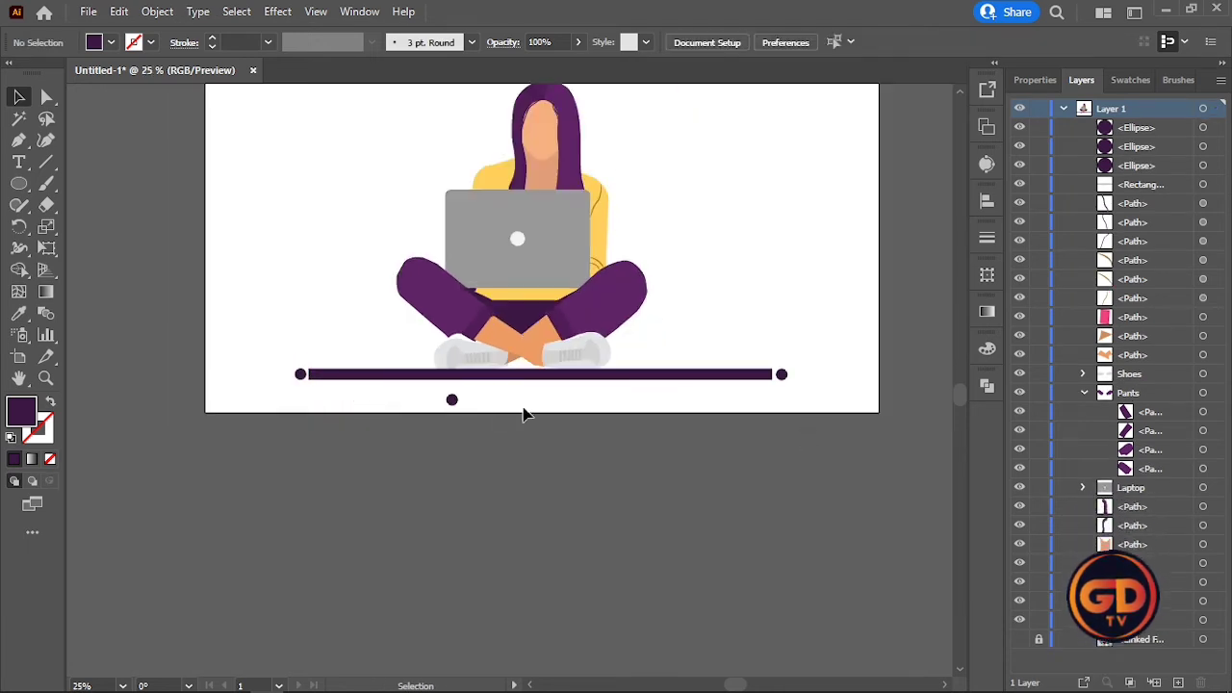
left_click(452, 400)
key("Delete")
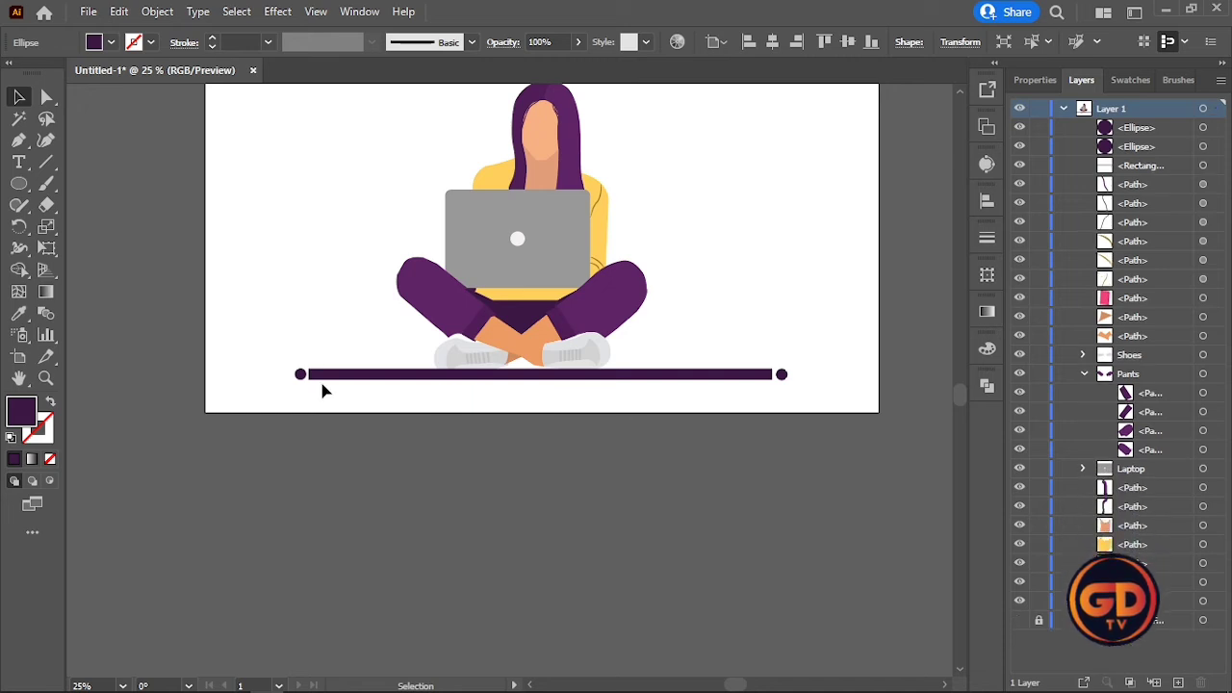
- Duplicate the ground bar with both circles directly below itself and scale the copy down around its center
left_click(301, 376)
left_click(423, 378, "shift")
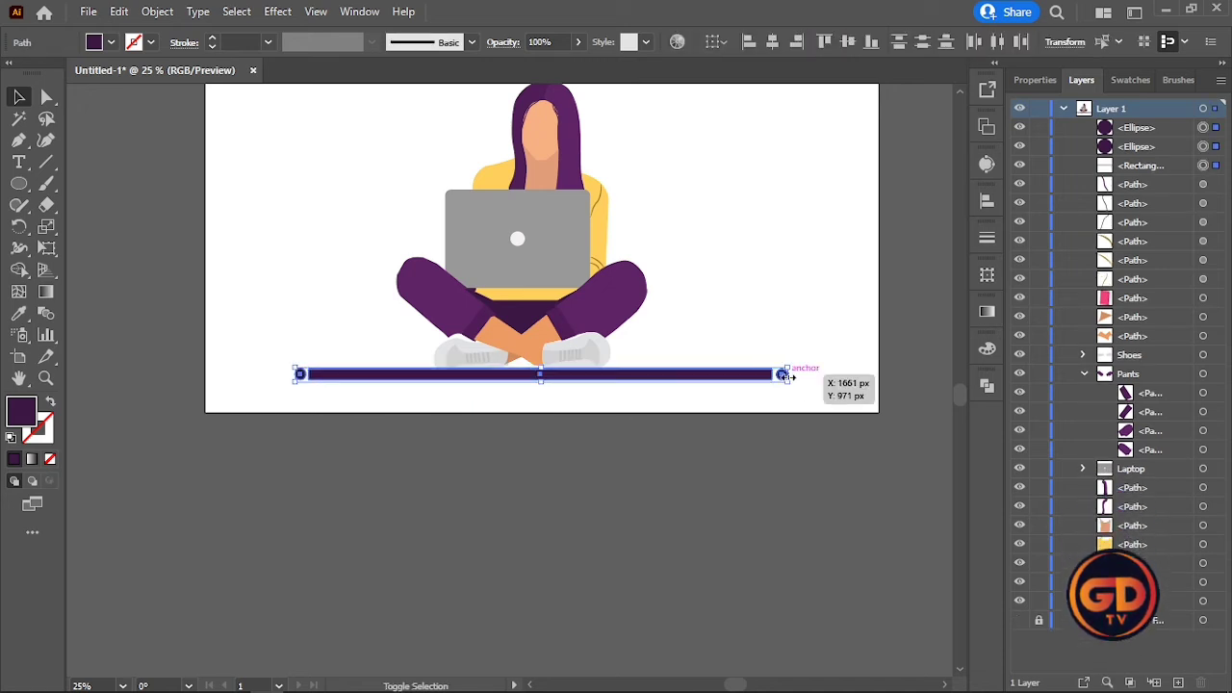
left_click_drag(701, 381, 701, 399)
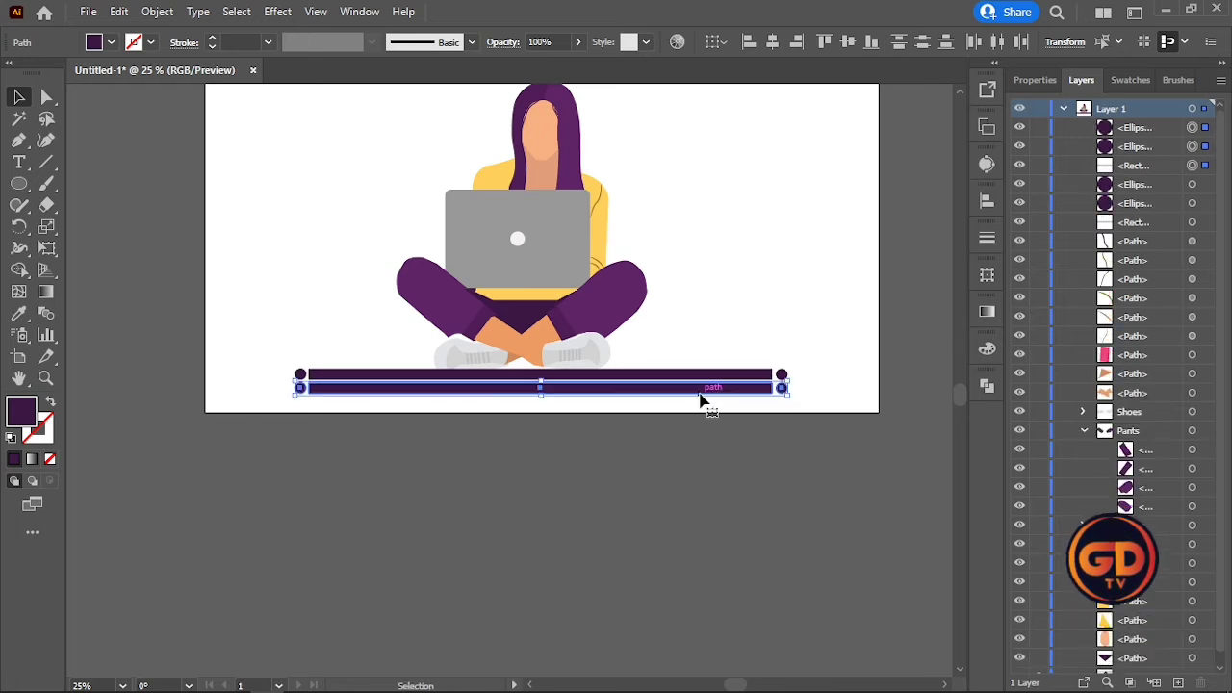
left_click_drag(787, 394, 778, 392)
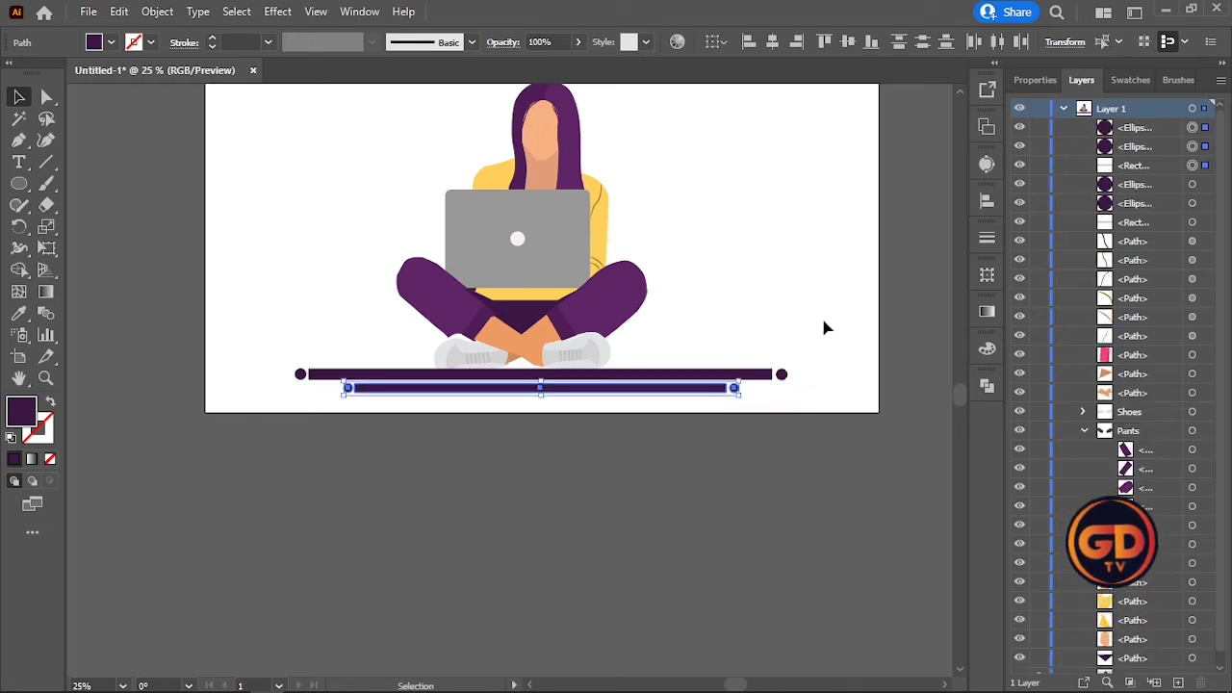
left_click(814, 308)
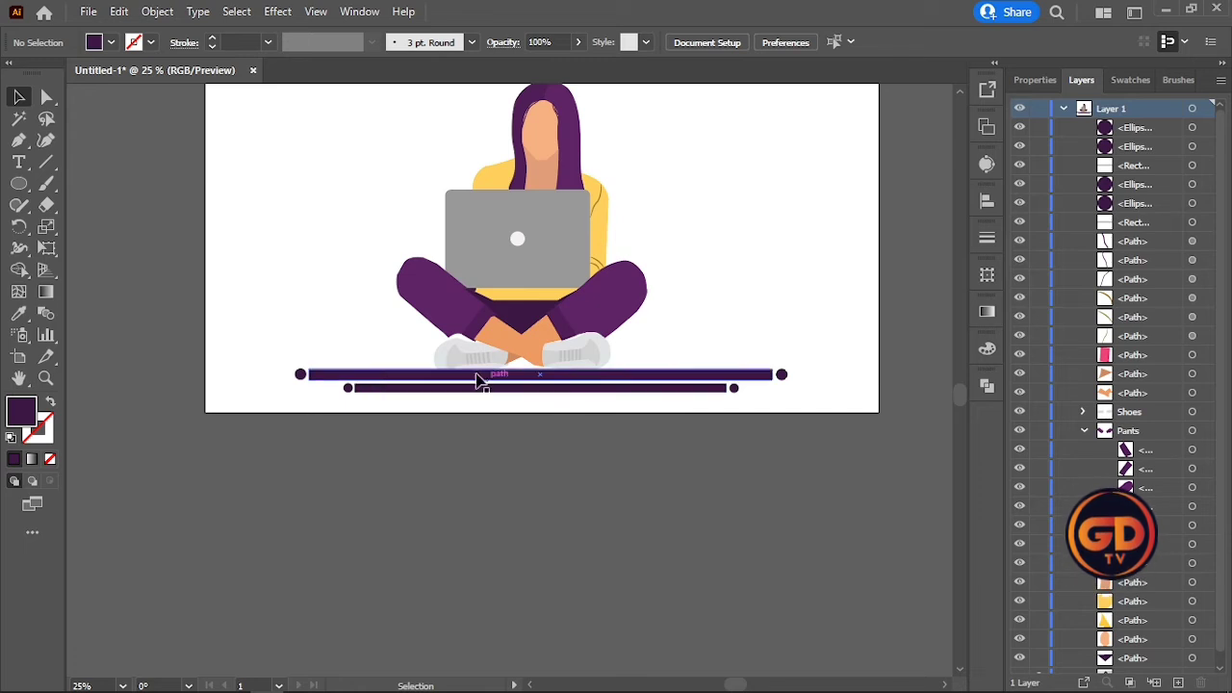
- Nudge the end circles of the ground bars slightly closer to the bar ends
left_click(299, 377)
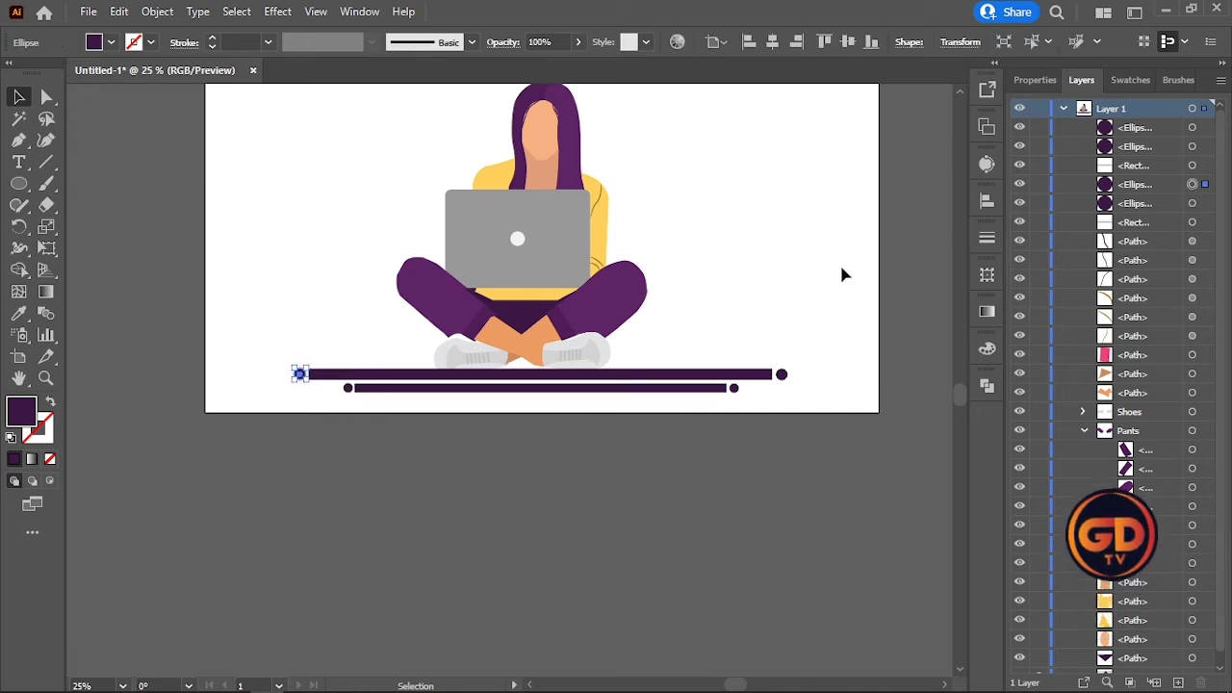
left_click(839, 255)
left_click(782, 376)
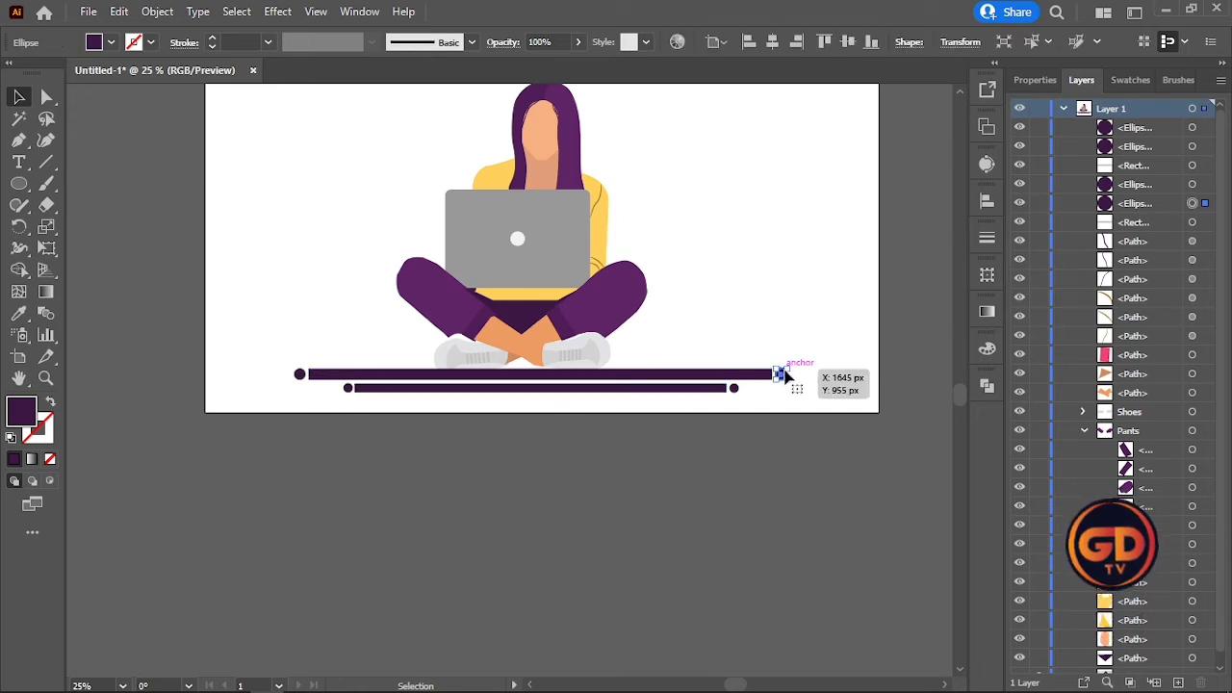
left_click(909, 222)
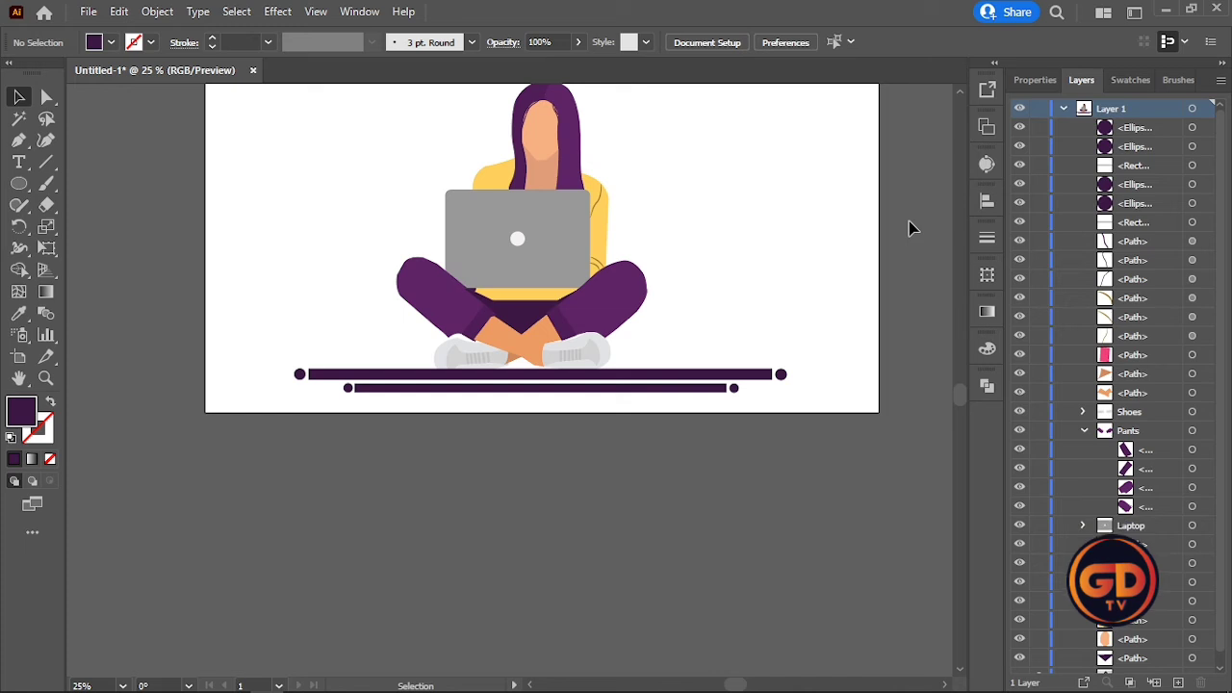
left_click(735, 389)
left_click(812, 258)
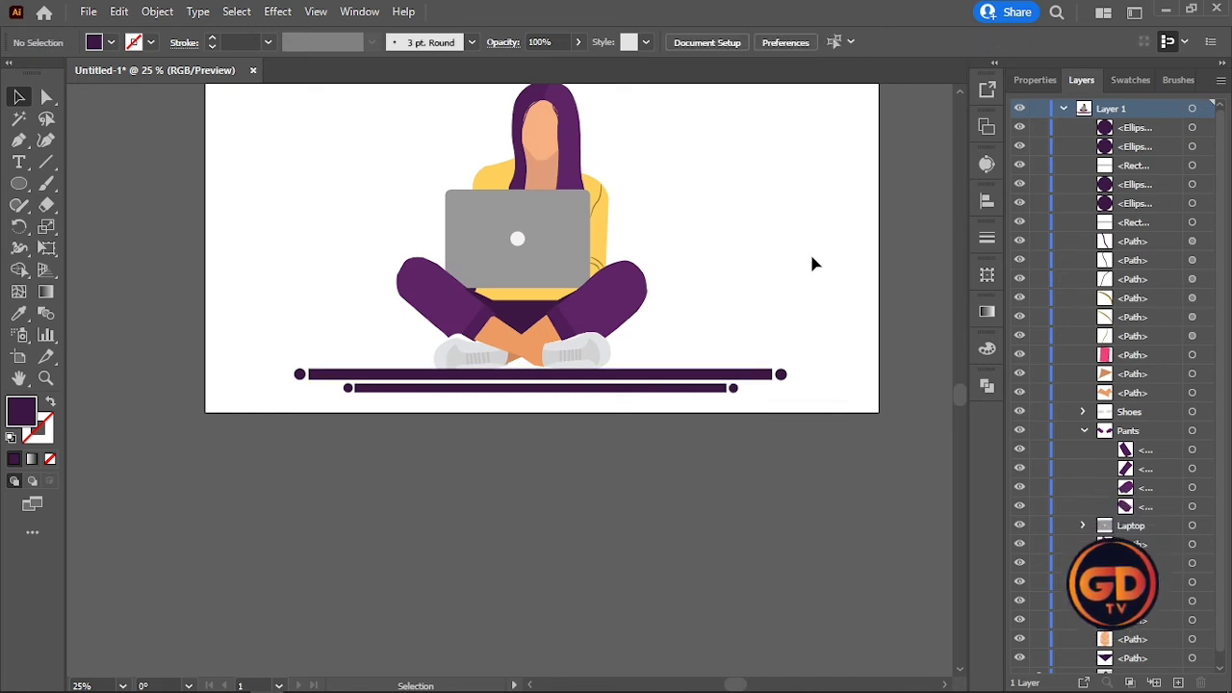
- Draw an artboard-sized background rectangle, send it behind the illustration and fill it with the orange swatch
key("ctrl+minus")
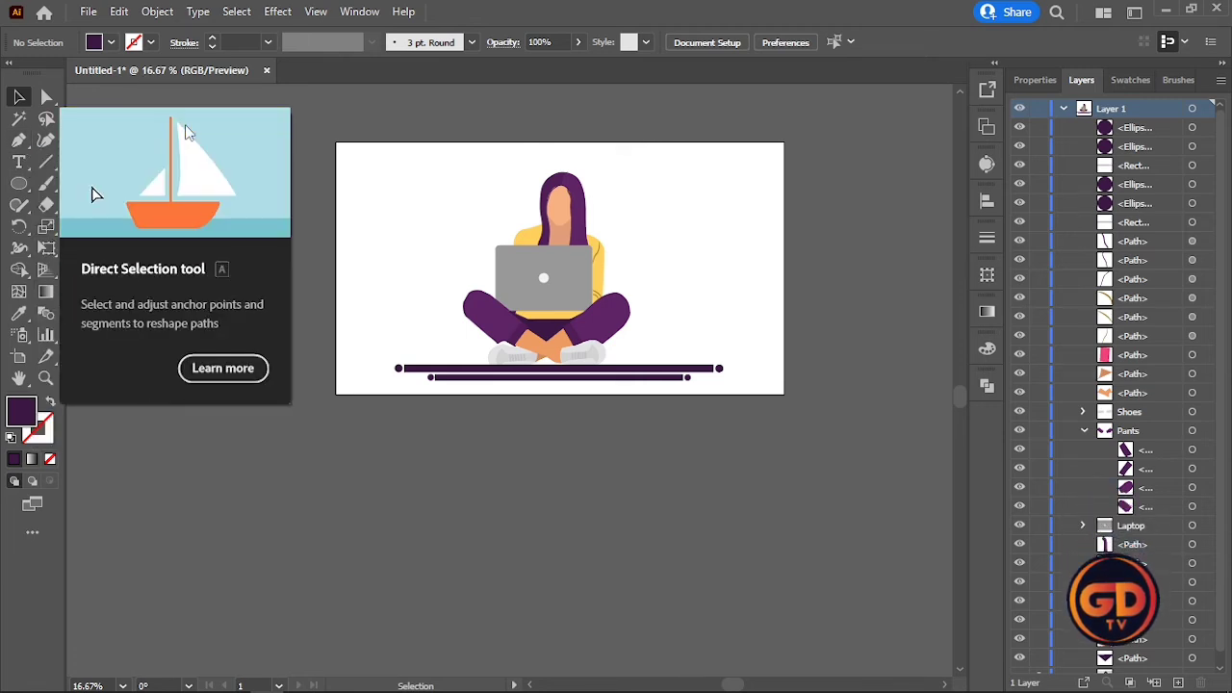
left_click_drag(18, 183, 96, 179)
left_click_drag(336, 142, 785, 395)
left_click_drag(1117, 134, 1127, 665)
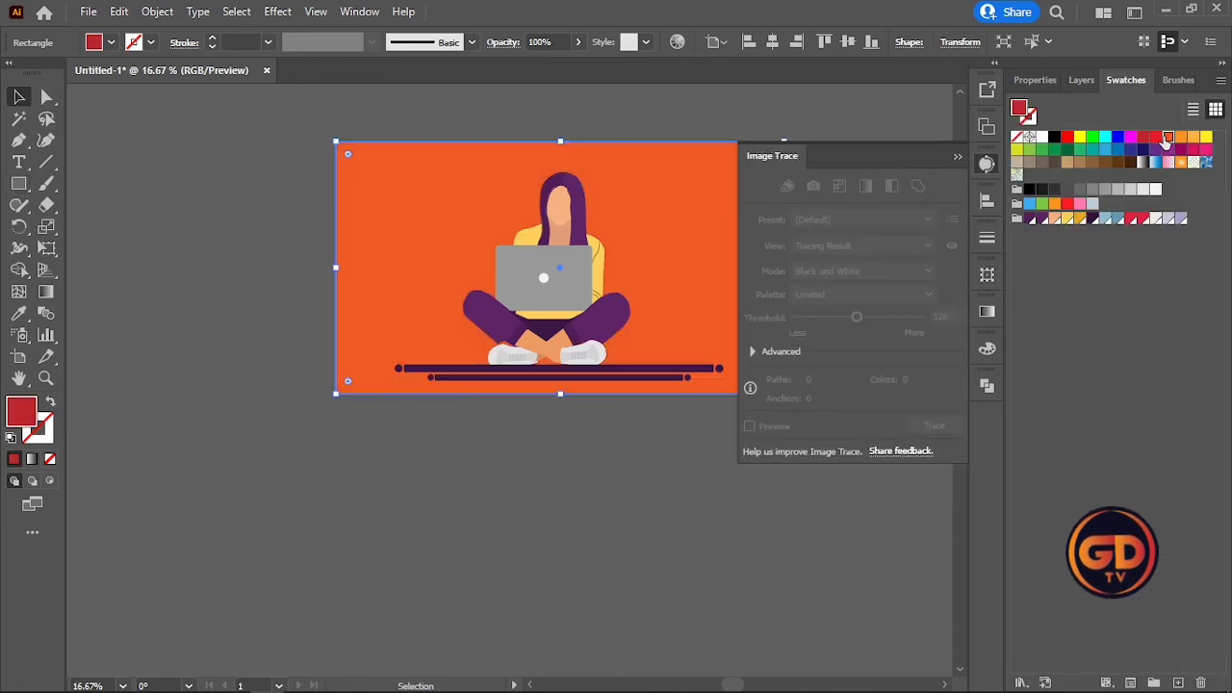
left_click(1169, 137)
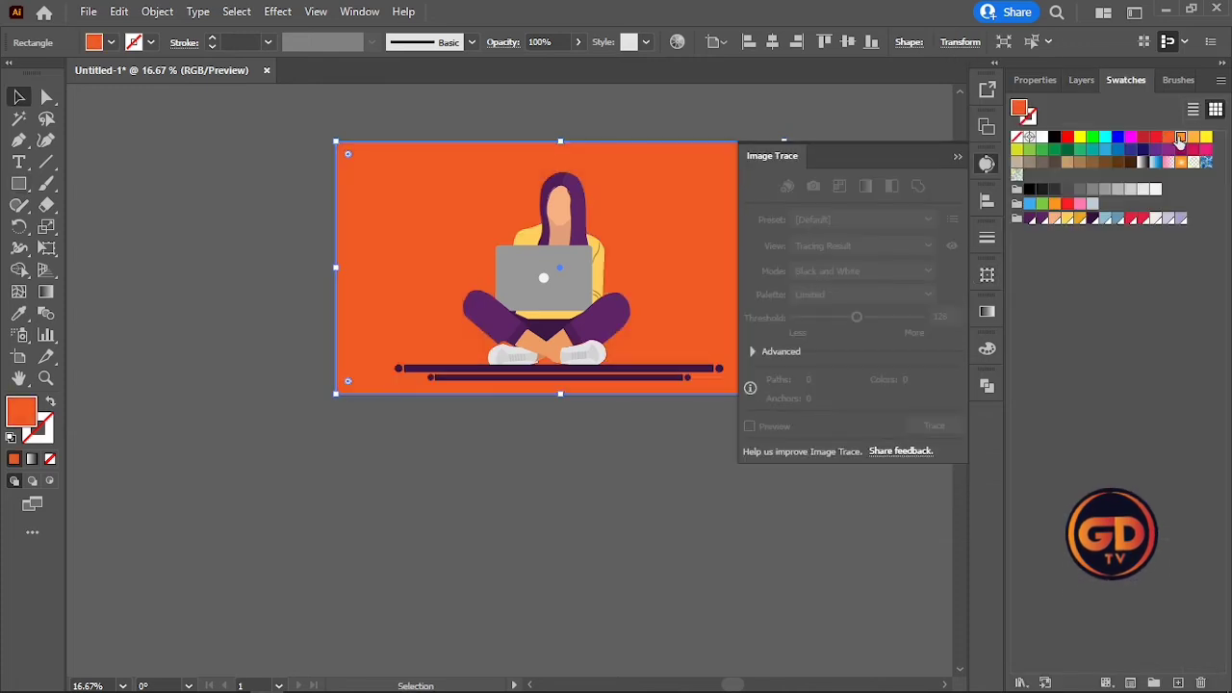
left_click(1181, 137)
left_click(1169, 138)
left_click(958, 156)
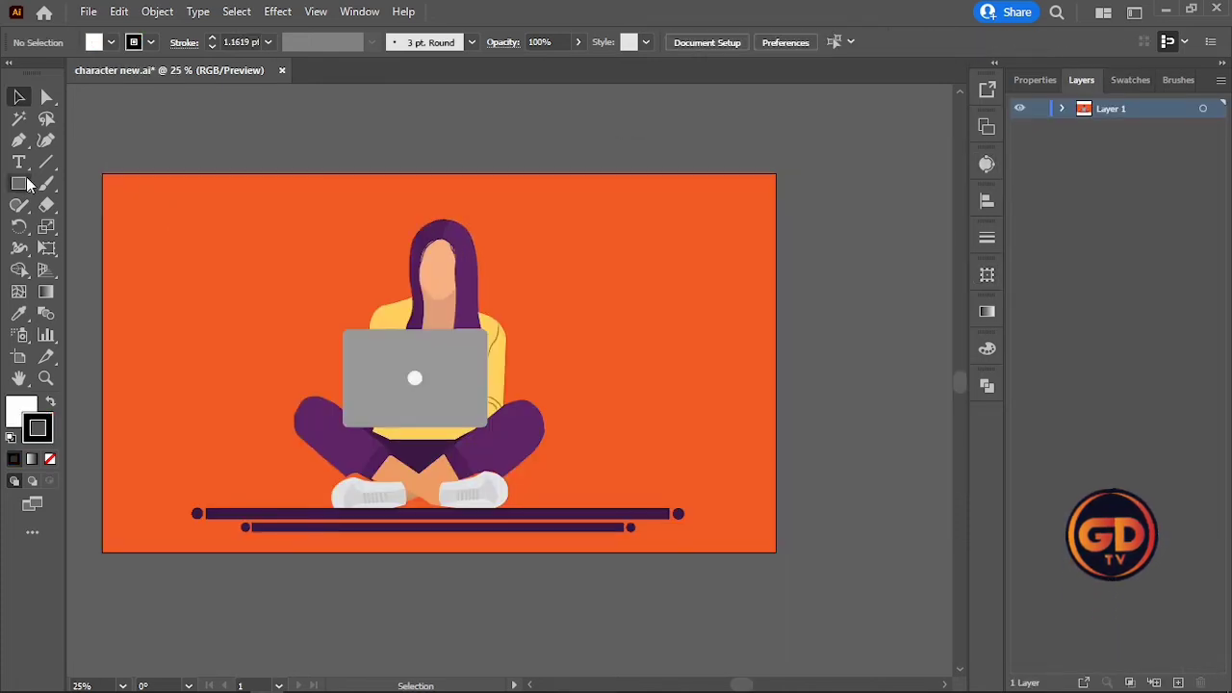
- Draw a white rectangle with a black outline on the background, beside the woman's right-hand side, as the plant pot's body
key("m")
left_click_drag(636, 330, 723, 426)
left_click(935, 267)
- Move both bottom corners of the white rectangle inward so the pot body tapers toward its base
key("a")
left_click(790, 376)
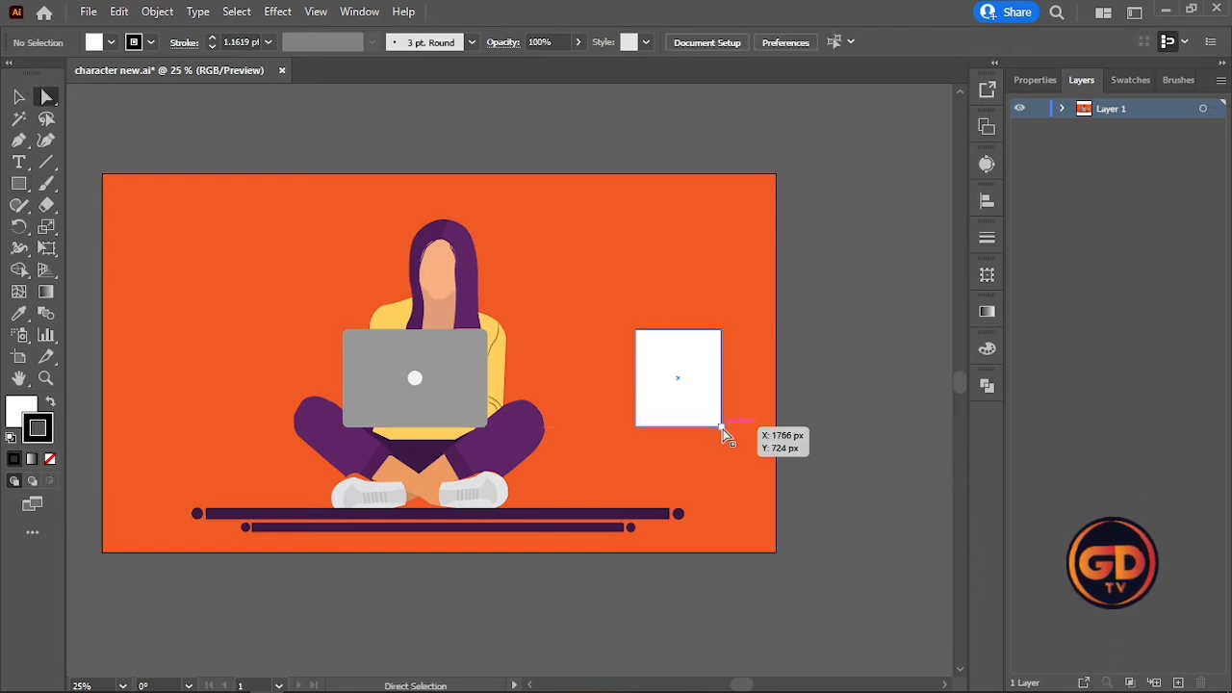
left_click(722, 427)
key("Left")
key("Left")
key("Left")
key("Left")
key("Left")
key("Left")
key("Left")
key("Left")
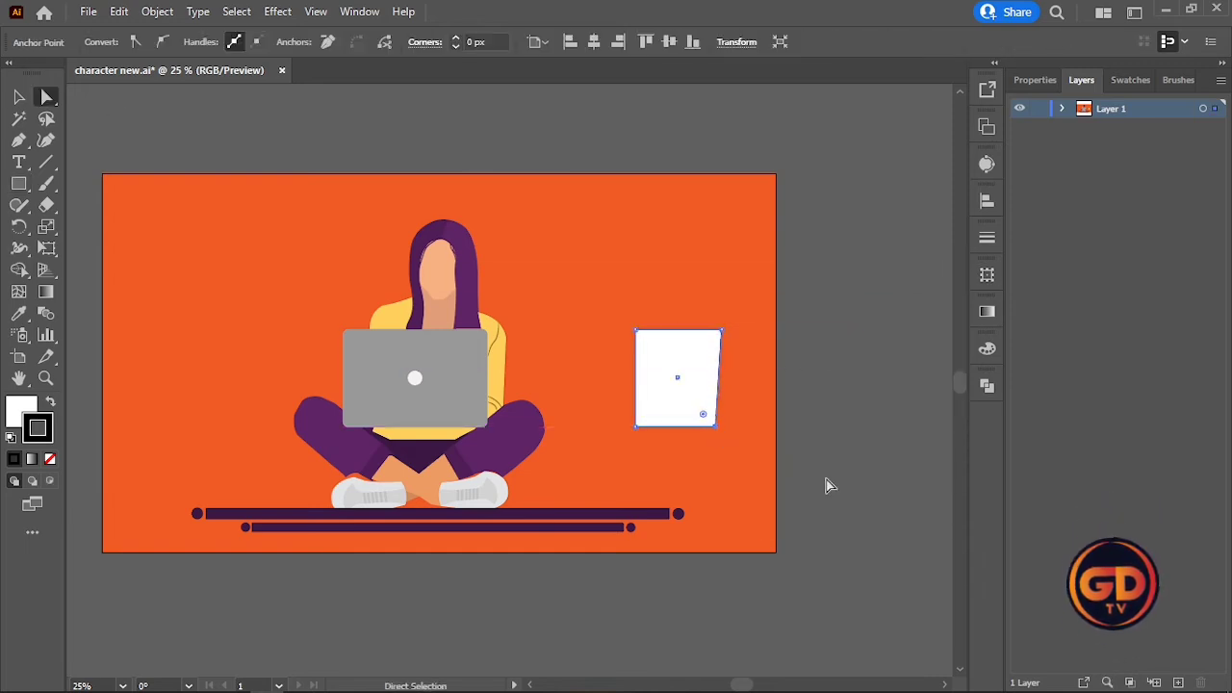
left_click_drag(637, 425, 641, 434)
left_click(789, 333)
- Draw a rim rectangle about 253 × 47 px on top of the pot body and widen it past both sides
left_click(19, 184)
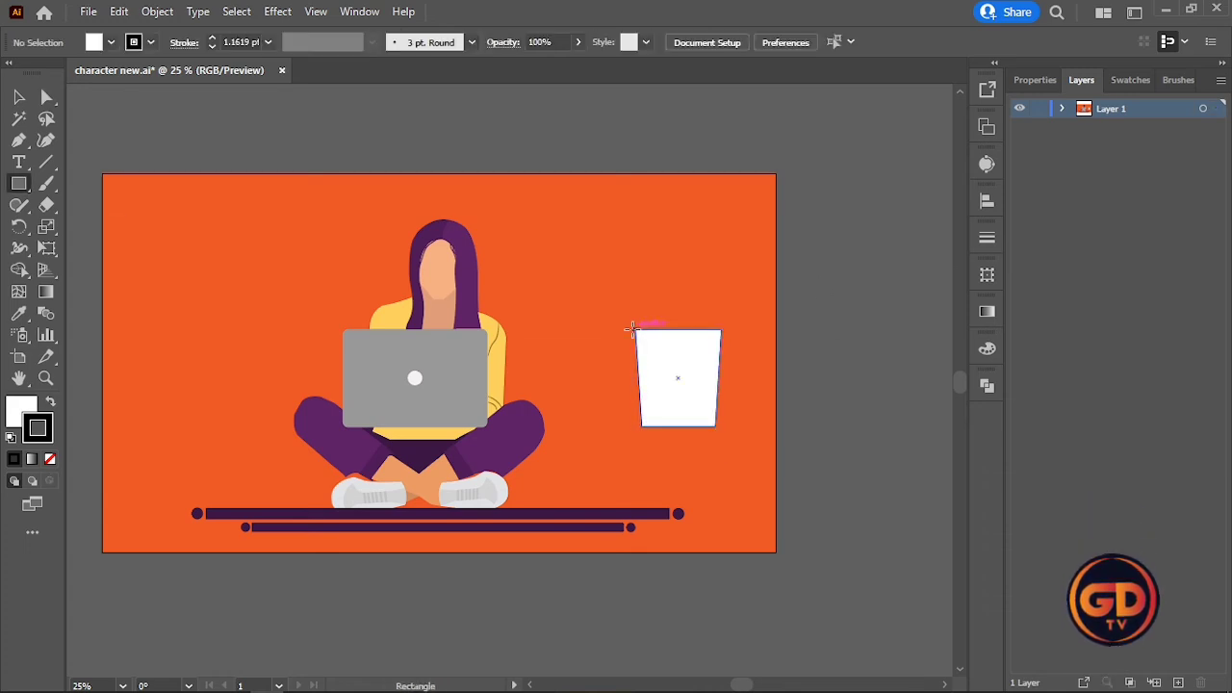
scroll(697, 288, "up", 3)
left_click_drag(537, 404, 773, 358)
key("v")
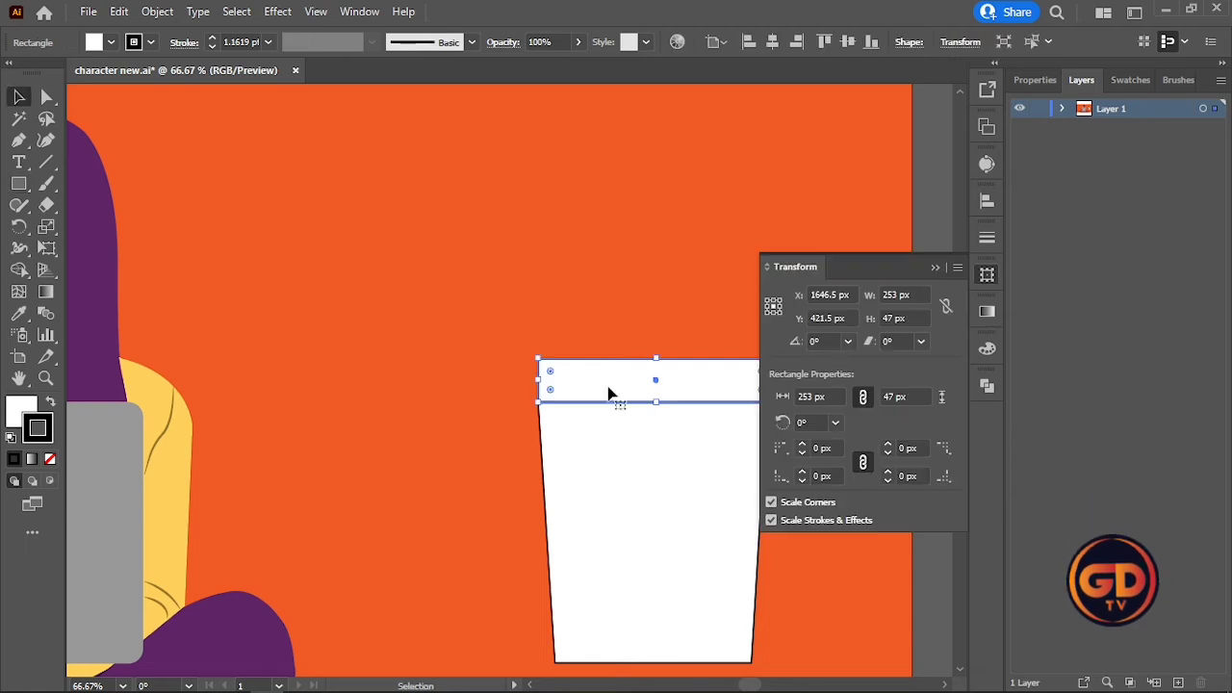
left_click_drag(536, 380, 514, 380)
left_click(933, 262)
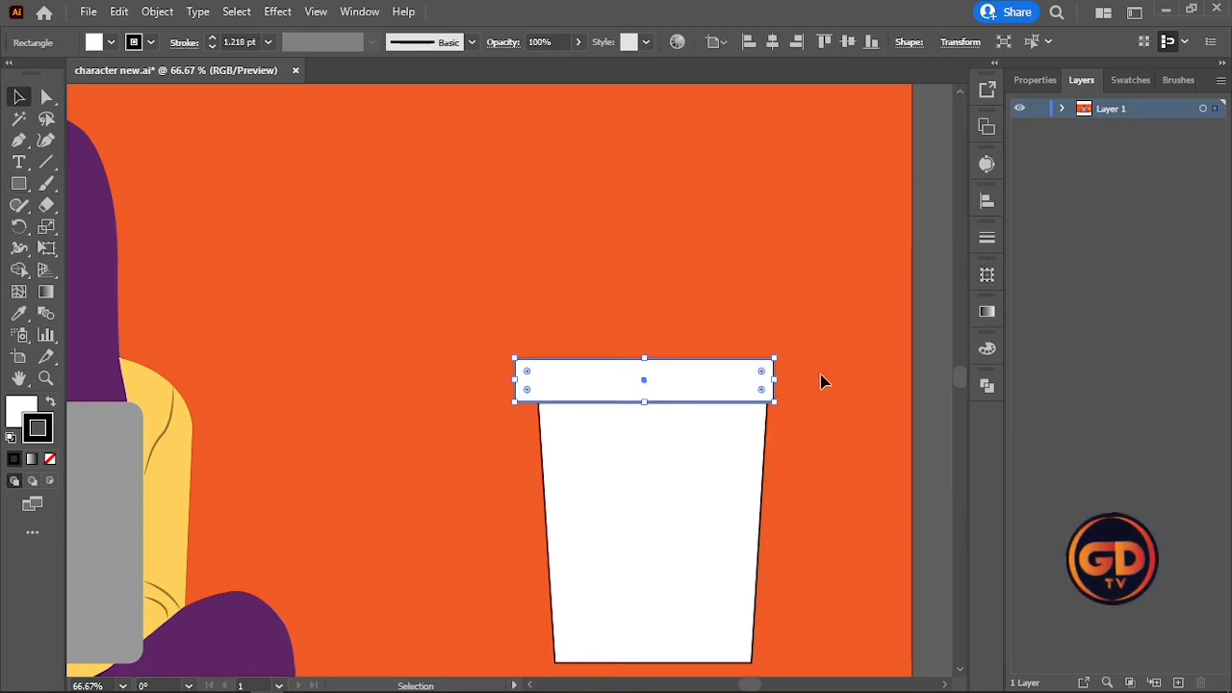
left_click_drag(778, 381, 788, 380)
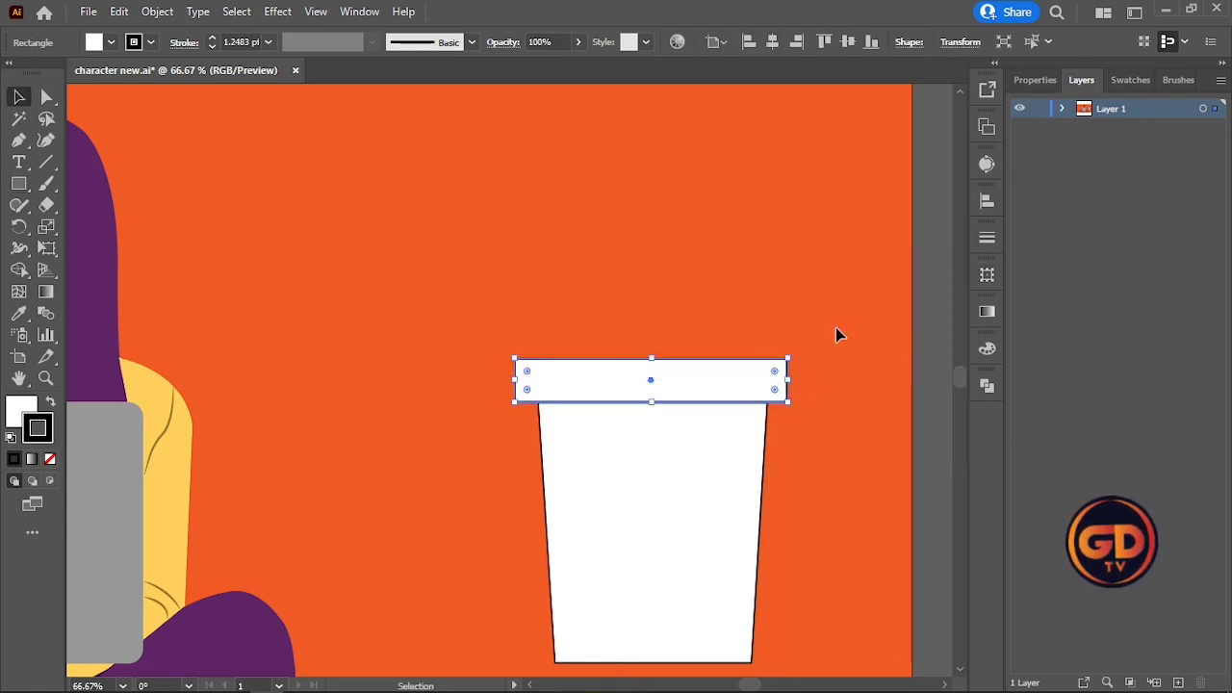
left_click(836, 333)
- Round the two bottom corners of the pot body slightly
scroll(674, 529, "down", 1)
left_click_drag(531, 624, 528, 627)
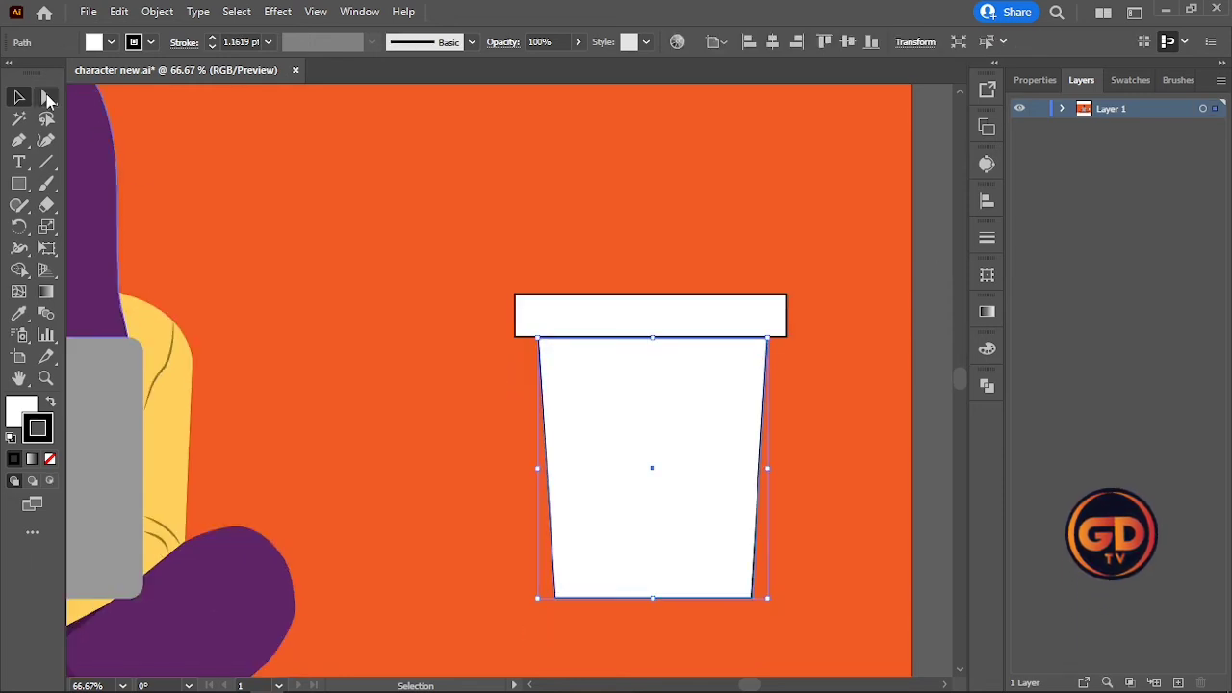
left_click(46, 98)
left_click_drag(775, 588, 515, 636)
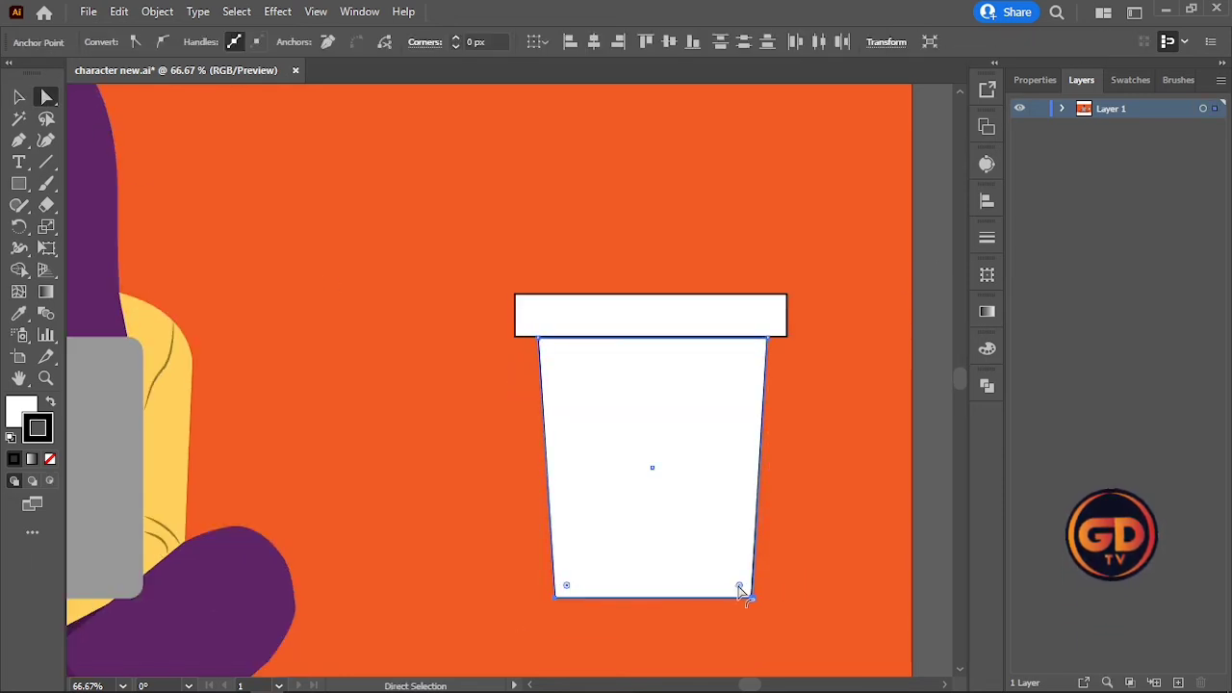
left_click_drag(740, 588, 736, 581)
left_click(863, 548)
- Remove the outlines of the pot body and rim and fill both with golden orange (R=232 G=165 B=41)
left_click(655, 449)
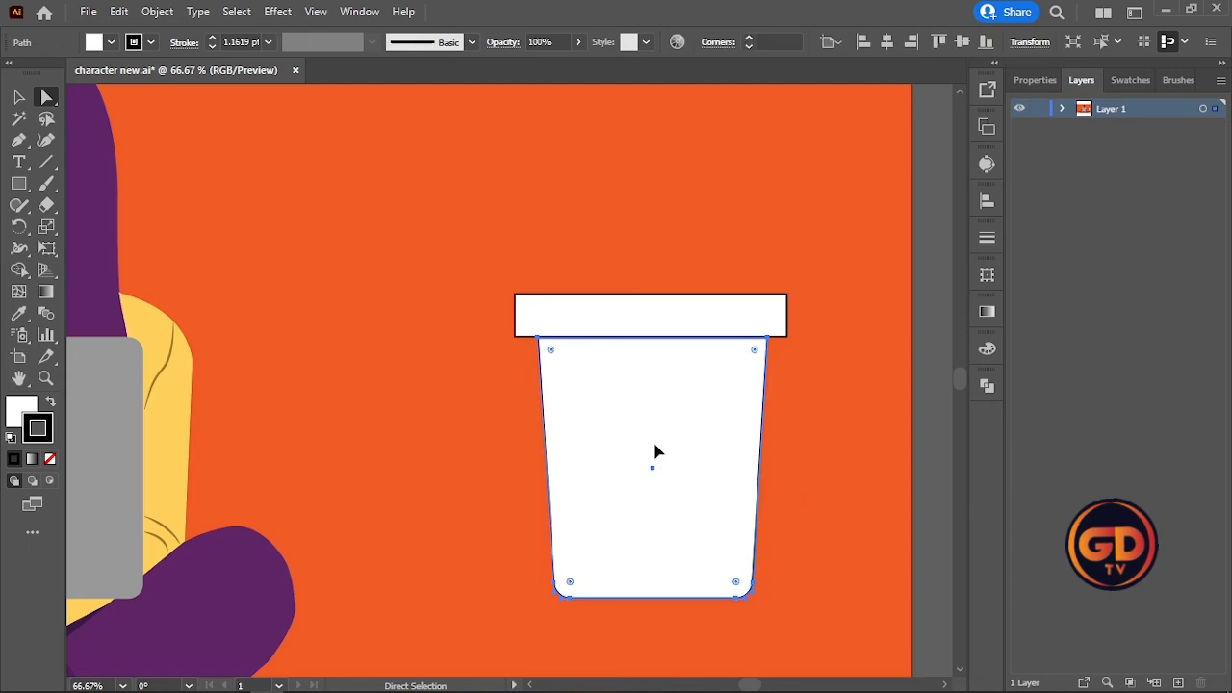
left_click(1128, 81)
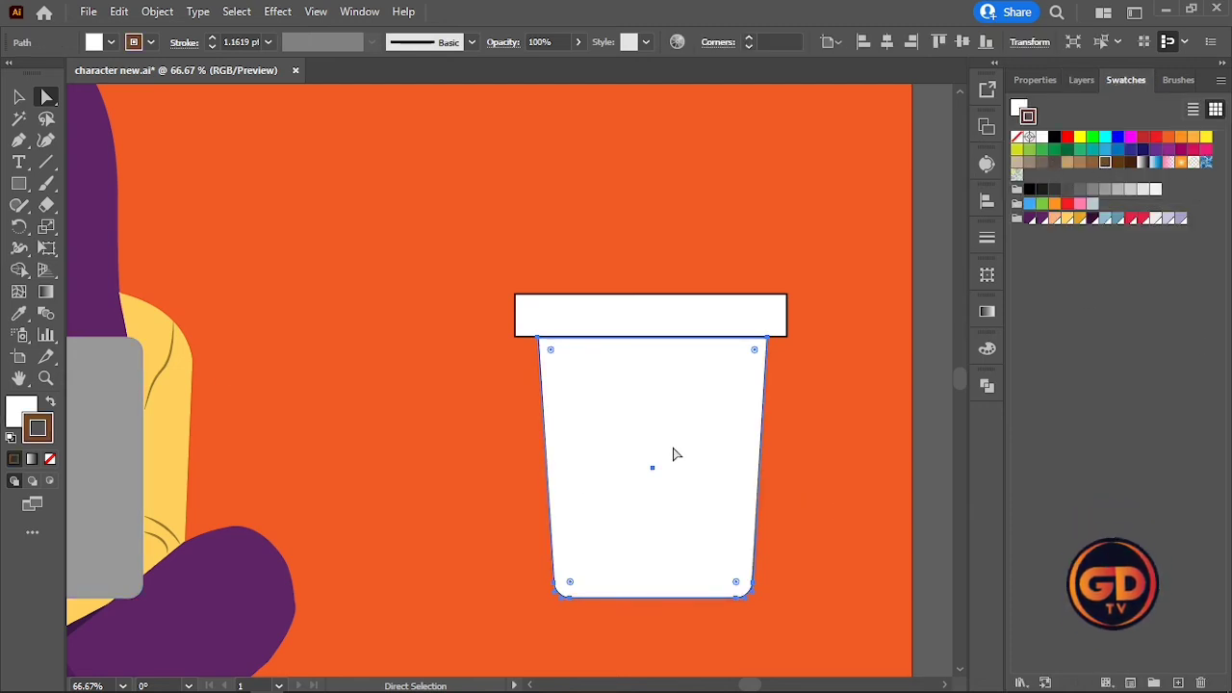
left_click(19, 411)
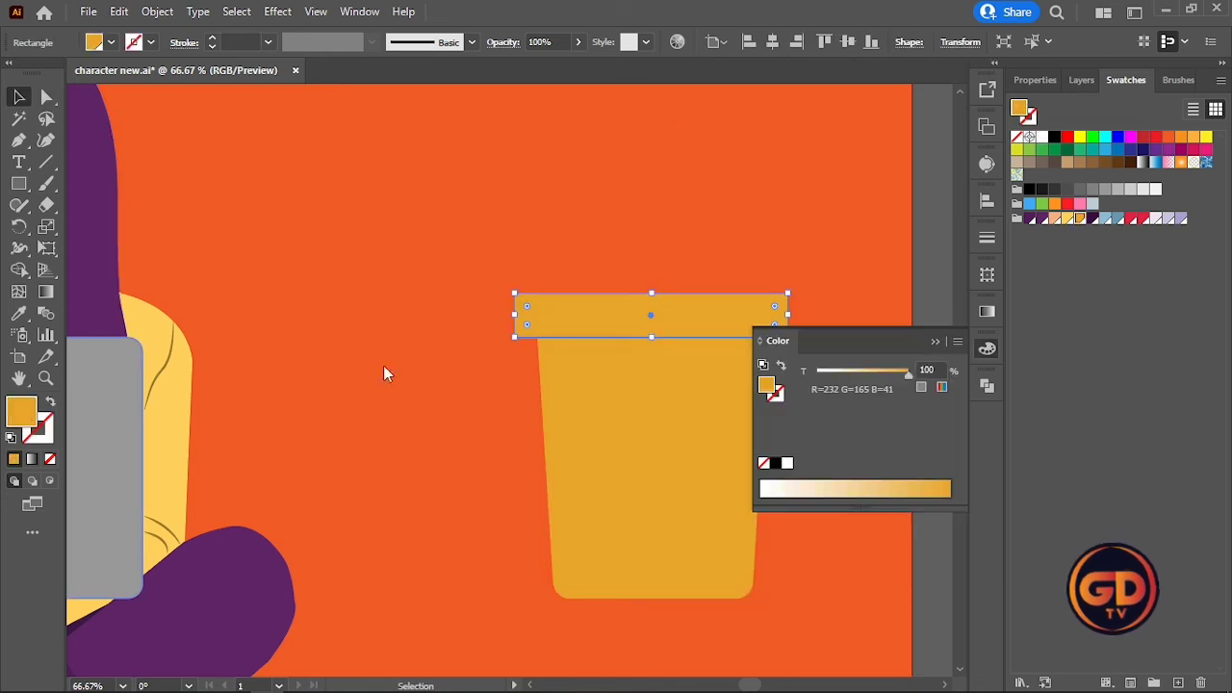
- Change the rim's fill to a lighter, brighter orange than the pot body
double_click(767, 385)
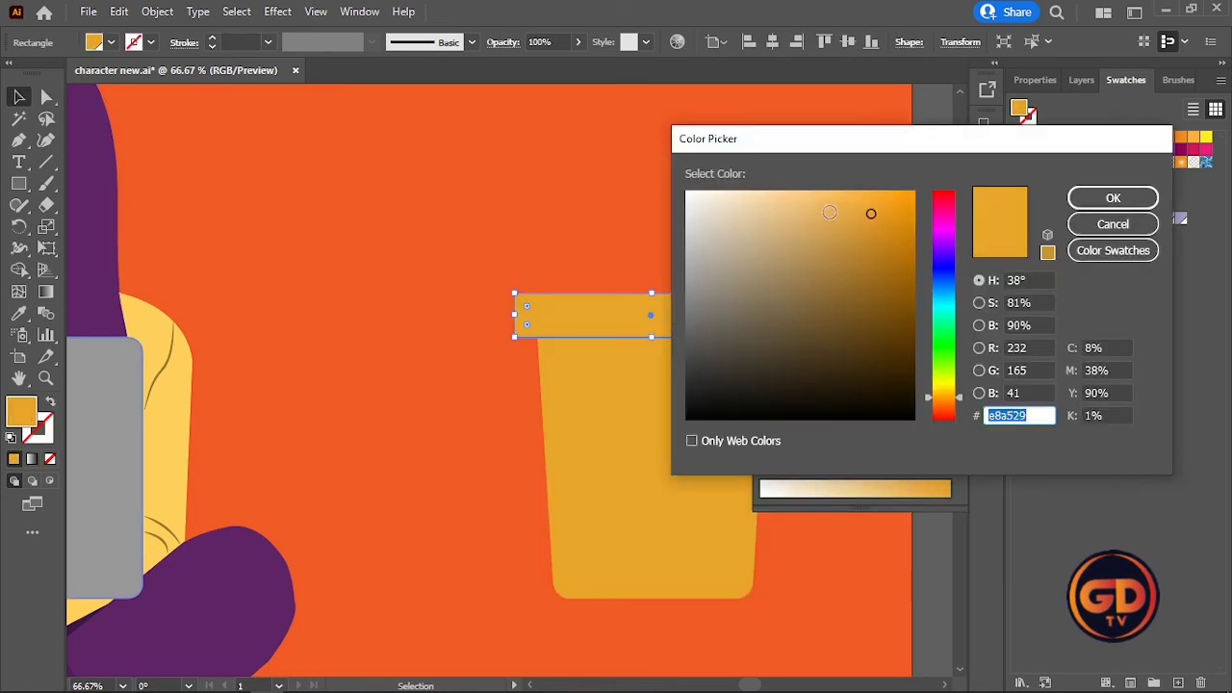
left_click(856, 196)
left_click(1112, 198)
left_click(817, 366)
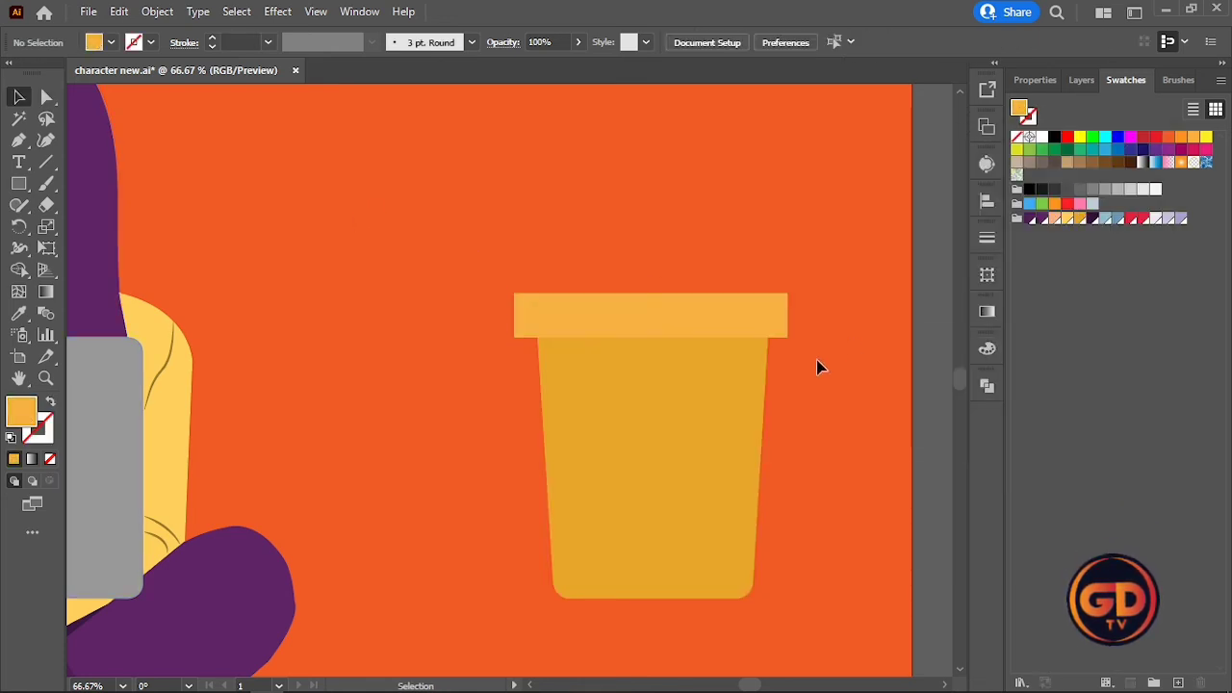
- Shift the rim slightly sideways to center it over the pot body
left_click(661, 315)
left_click_drag(663, 308, 674, 309)
key("ctrl+shift+a")
- Scale the pot body down around its center so it is clearly narrower than the rim
scroll(764, 395, "down", 2)
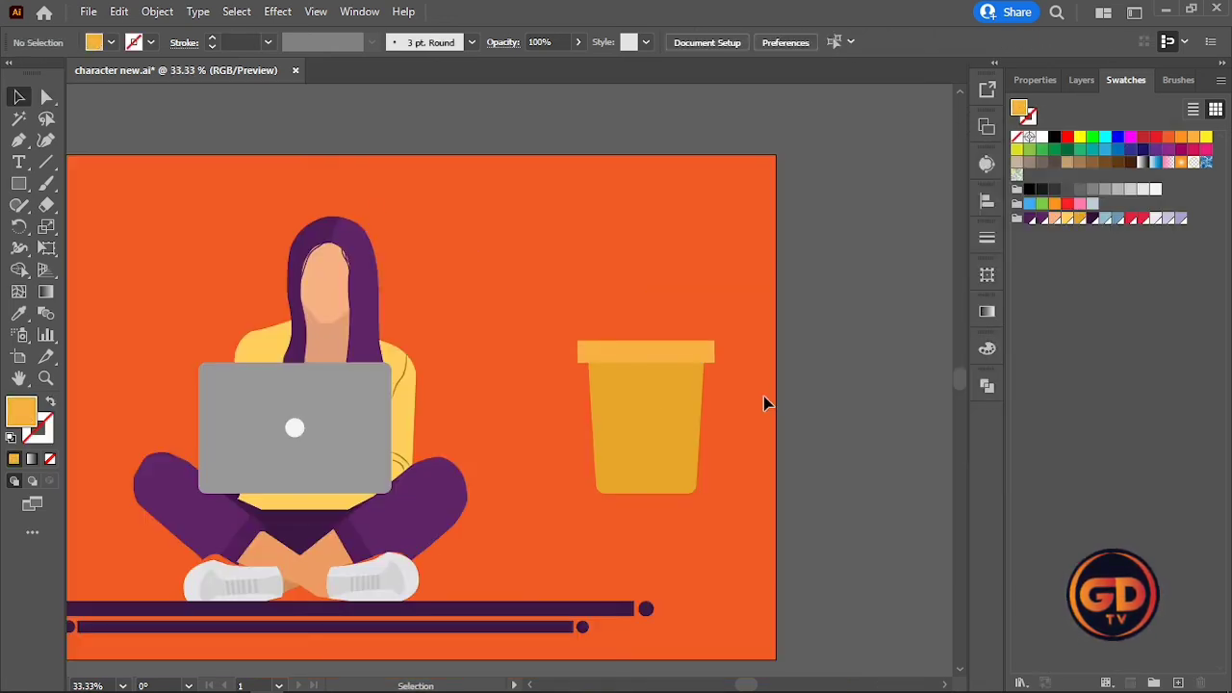
left_click_drag(596, 494, 587, 504)
left_click(649, 438)
left_click(735, 448)
left_click(679, 453)
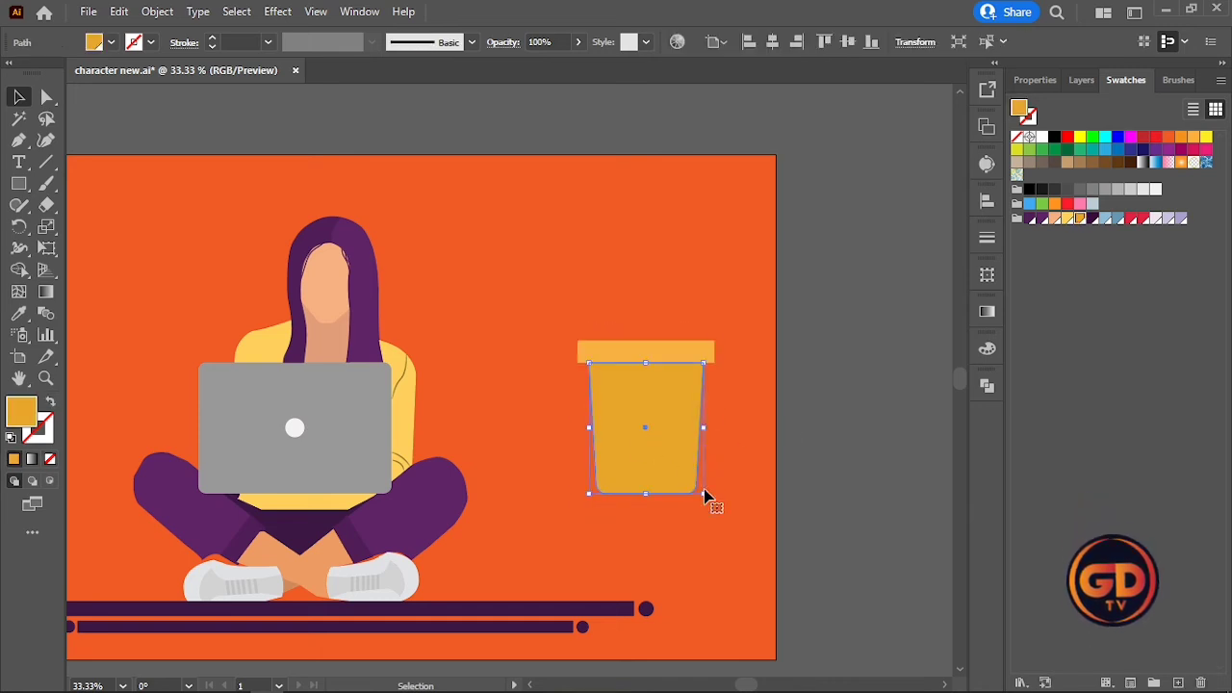
left_click_drag(704, 492, 693, 483)
left_click(800, 454)
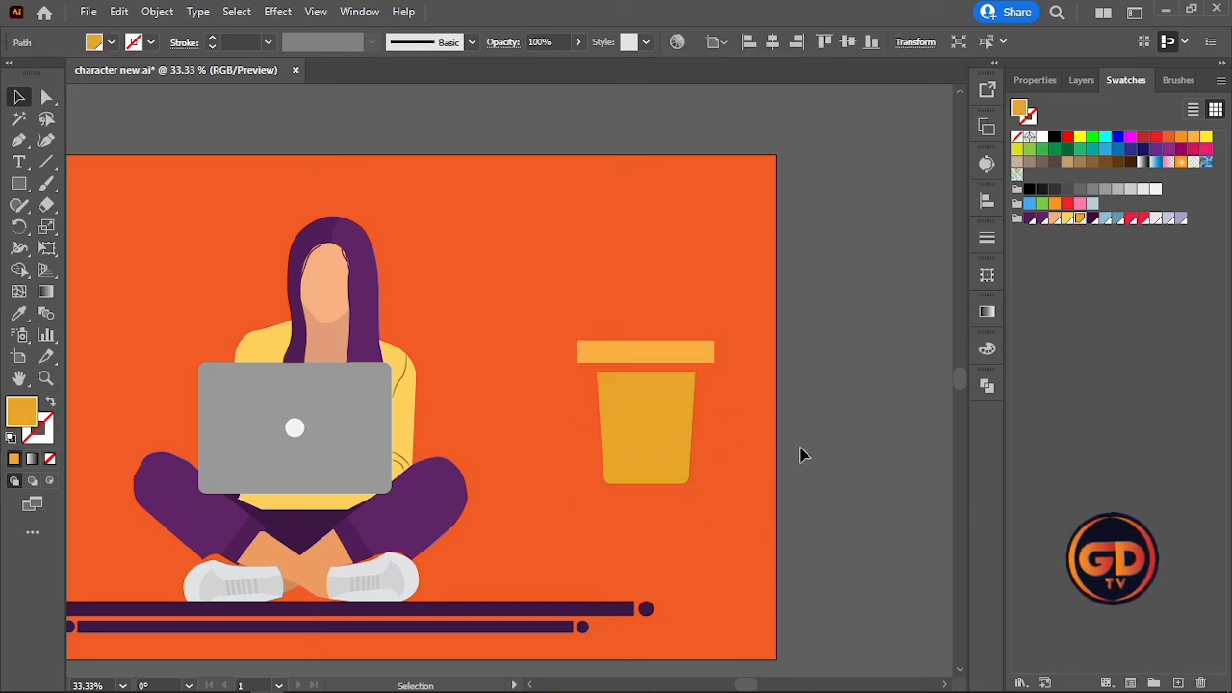
- Lower the rim onto the pot body and fully round the rim's corners
left_click(673, 358)
left_click_drag(674, 357, 674, 373)
scroll(680, 378, "up", 2)
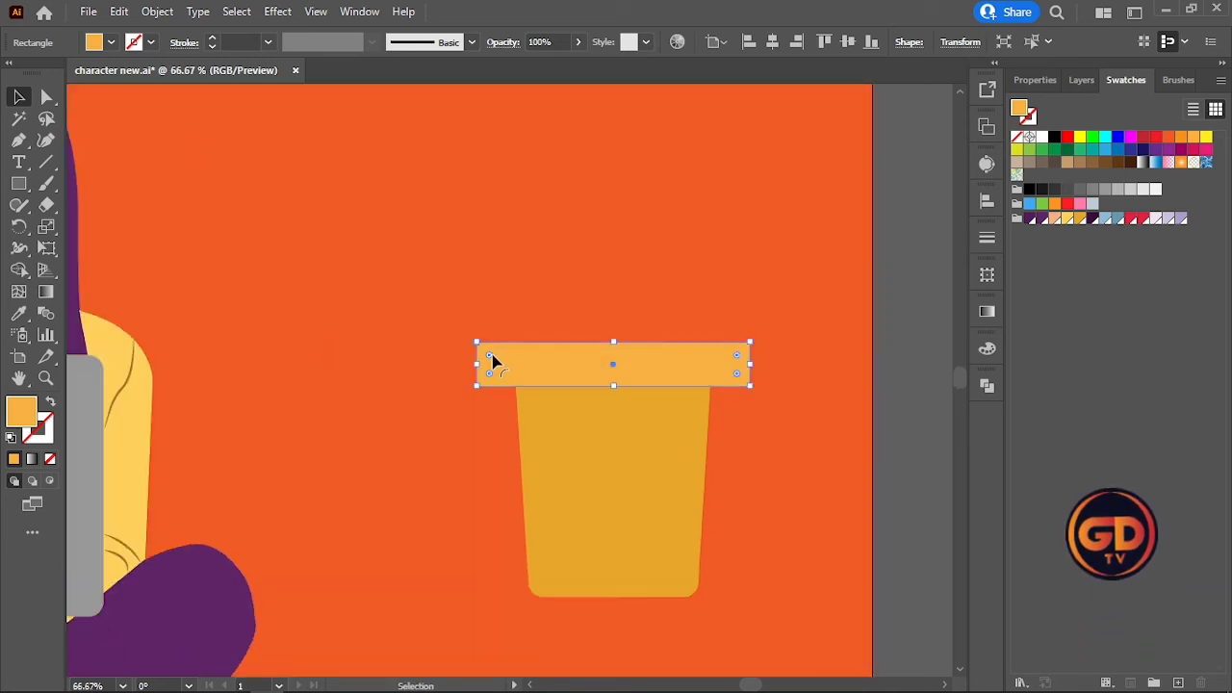
left_click_drag(492, 355, 511, 366)
left_click(835, 501)
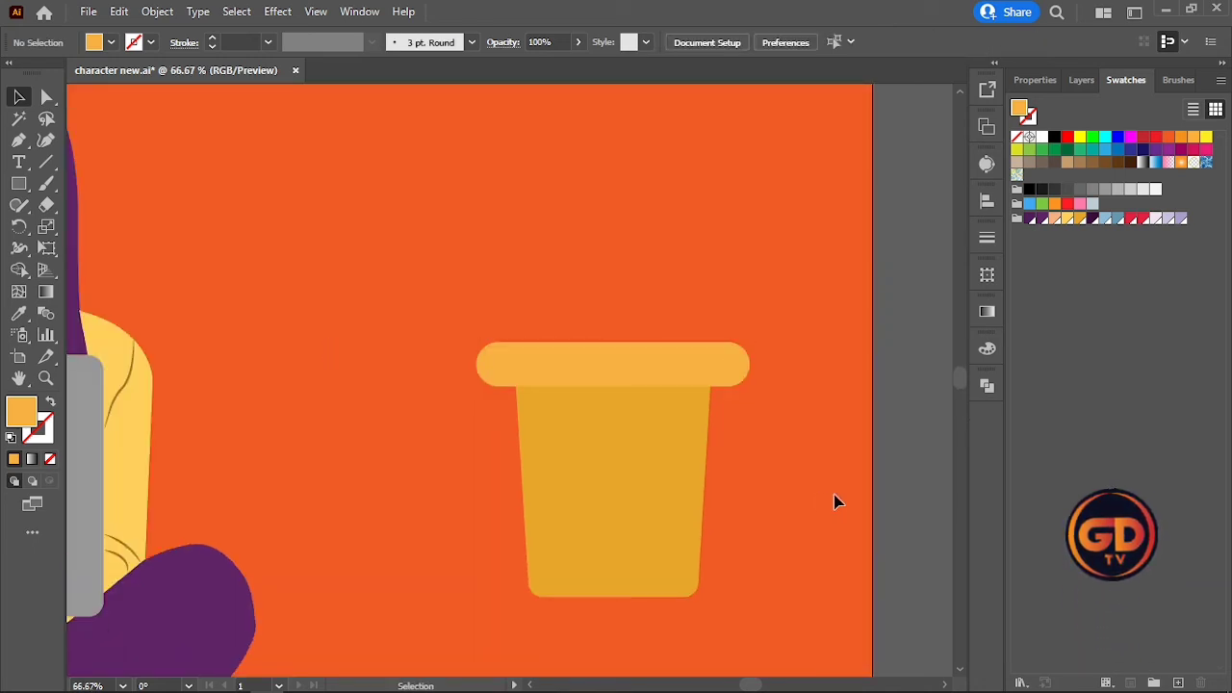
- Raise the pot body a little so its top edge tucks behind the rim
left_click_drag(622, 523, 623, 513)
left_click(786, 507)
scroll(542, 542, "down", 4)
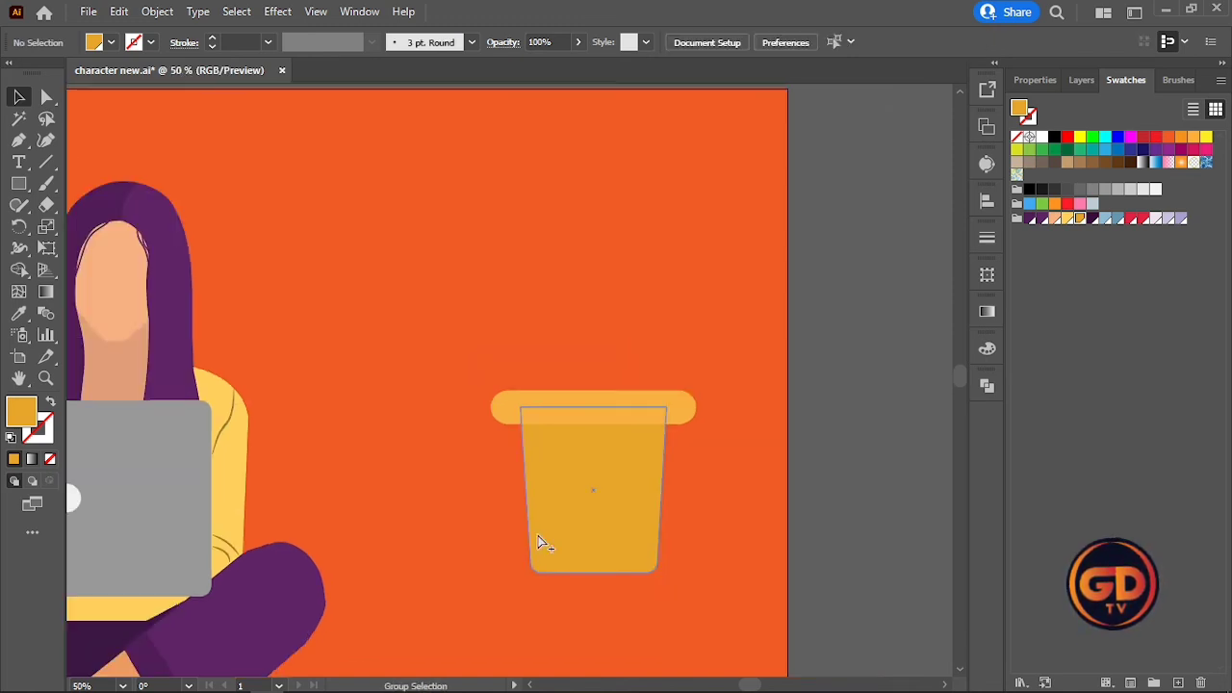
- Move the whole pot down so it stands on the right end of the upper ground bar
scroll(626, 527, "up", 2)
left_click_drag(627, 485, 555, 610)
left_click(710, 544)
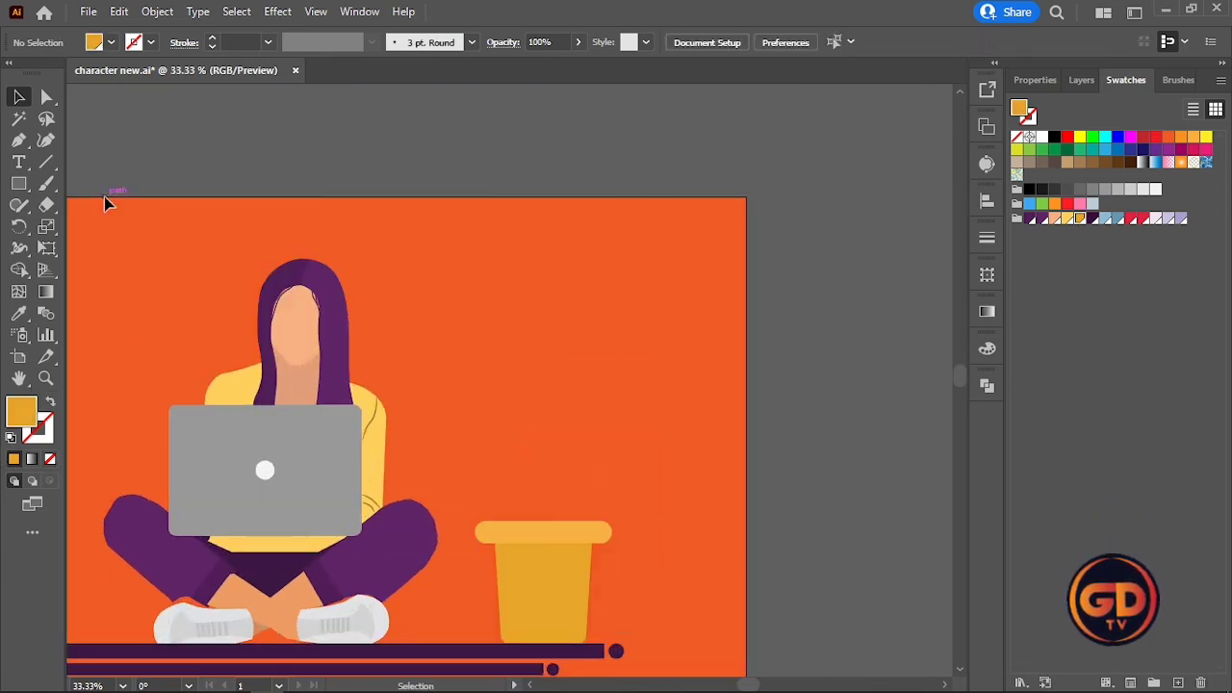
- Draw a curved golden leaf with the Pen tool, rising from the rim's top center and leaning right
key("p")
left_click(541, 522)
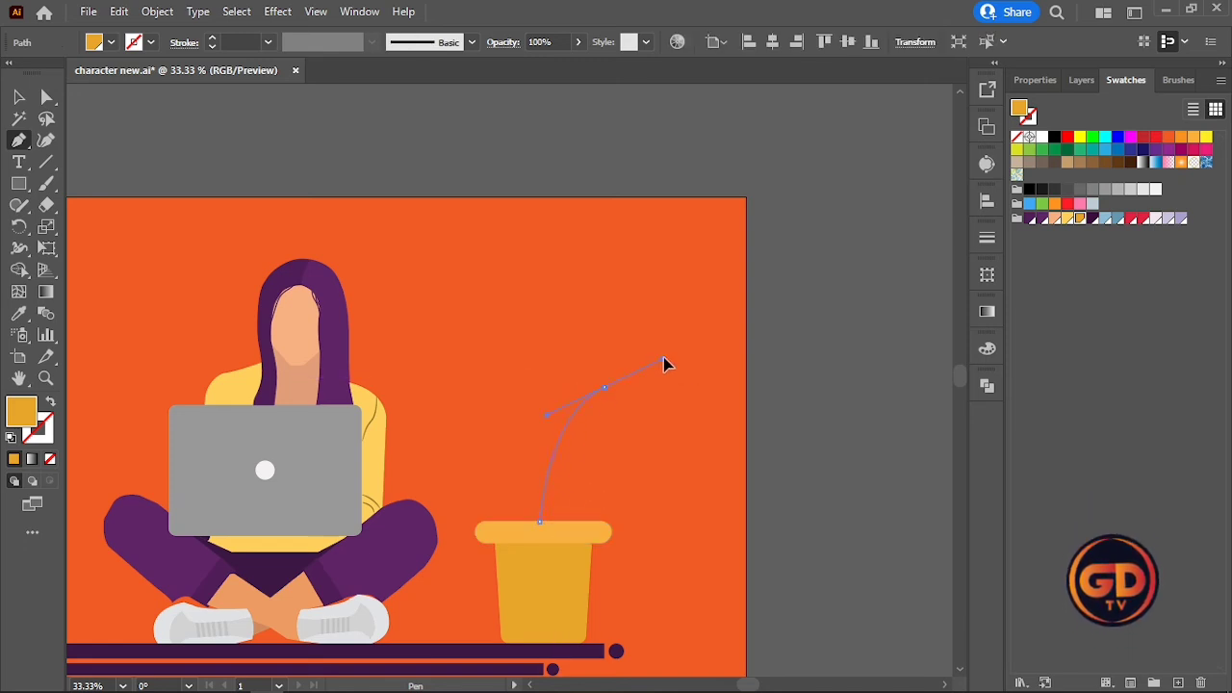
left_click(604, 388)
left_click(540, 522)
left_click_drag(473, 595, 472, 594)
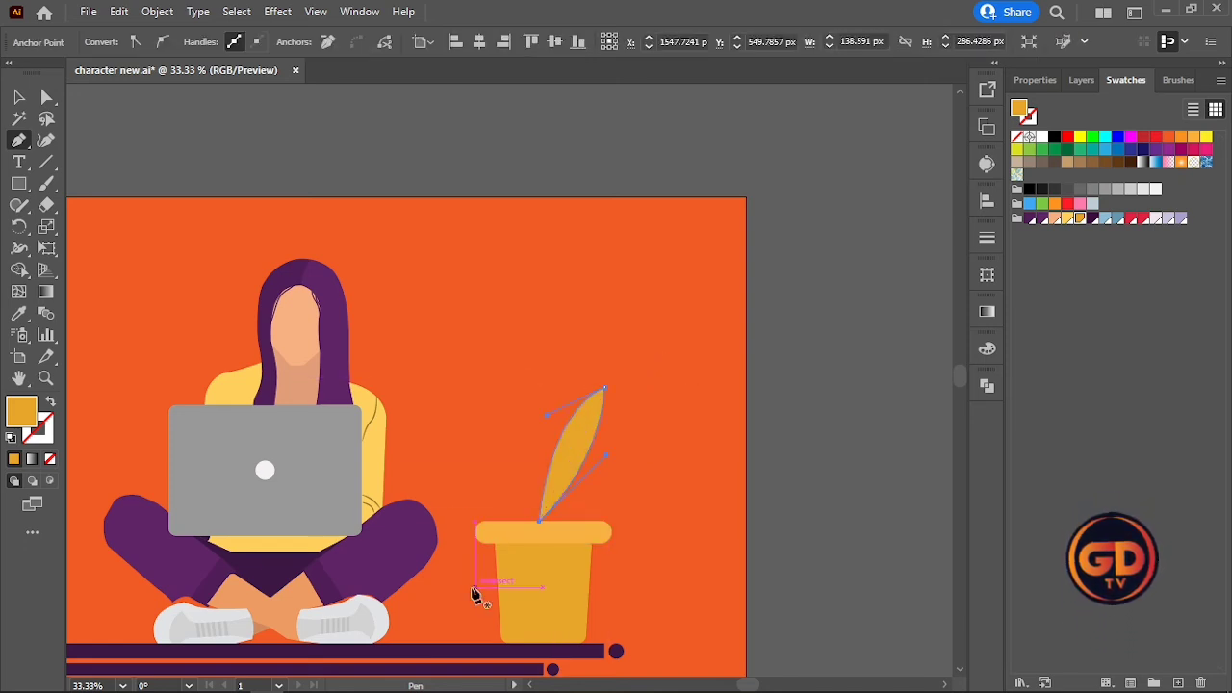
- Reflect a copy of the leaf across the vertical axis and place it leaning left from the same base point
left_click(19, 98)
left_click(486, 409)
left_click(567, 460)
right_click(567, 460)
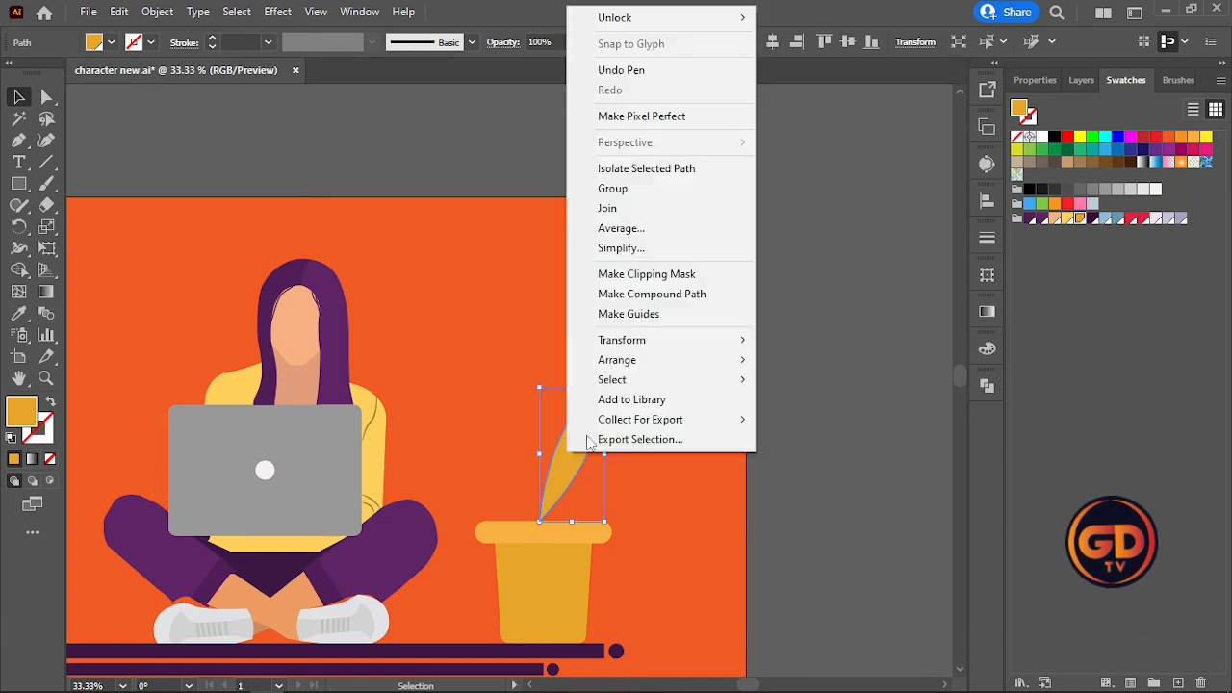
mouse_move(706, 339)
left_click(833, 404)
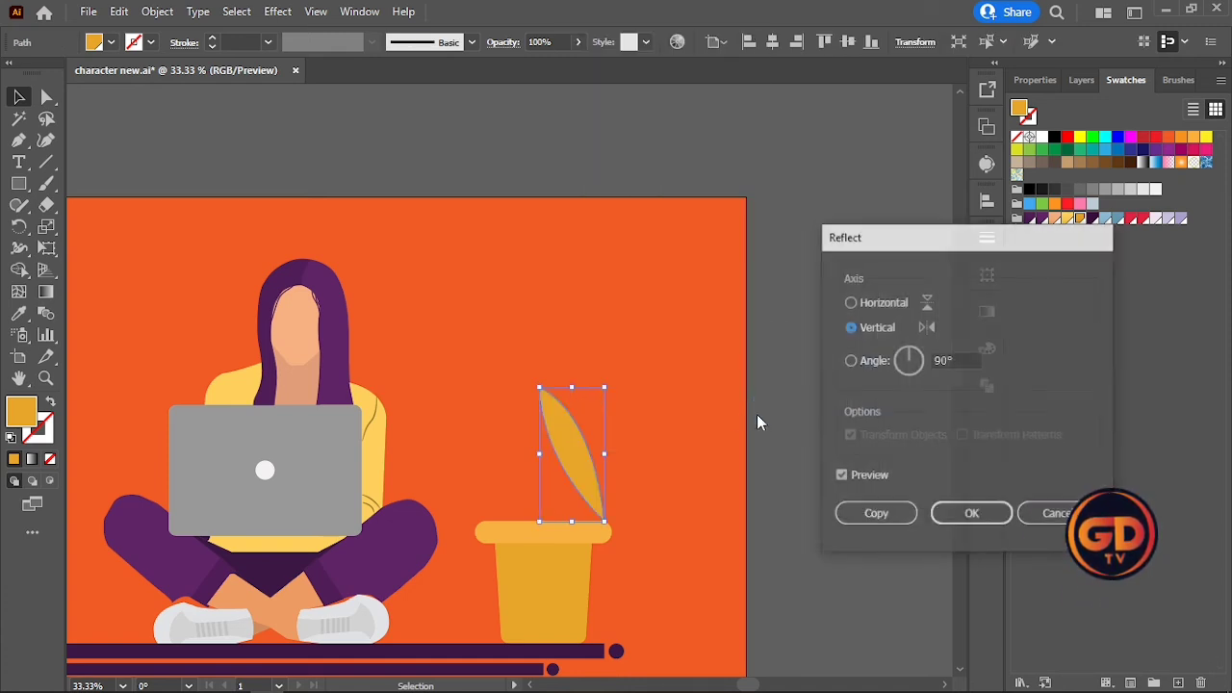
left_click(880, 516)
left_click_drag(546, 460, 508, 462)
left_click(781, 464)
- Draw a tall upright golden leaf with the Pen tool between the two side leaves, starting from their shared base point
key("p")
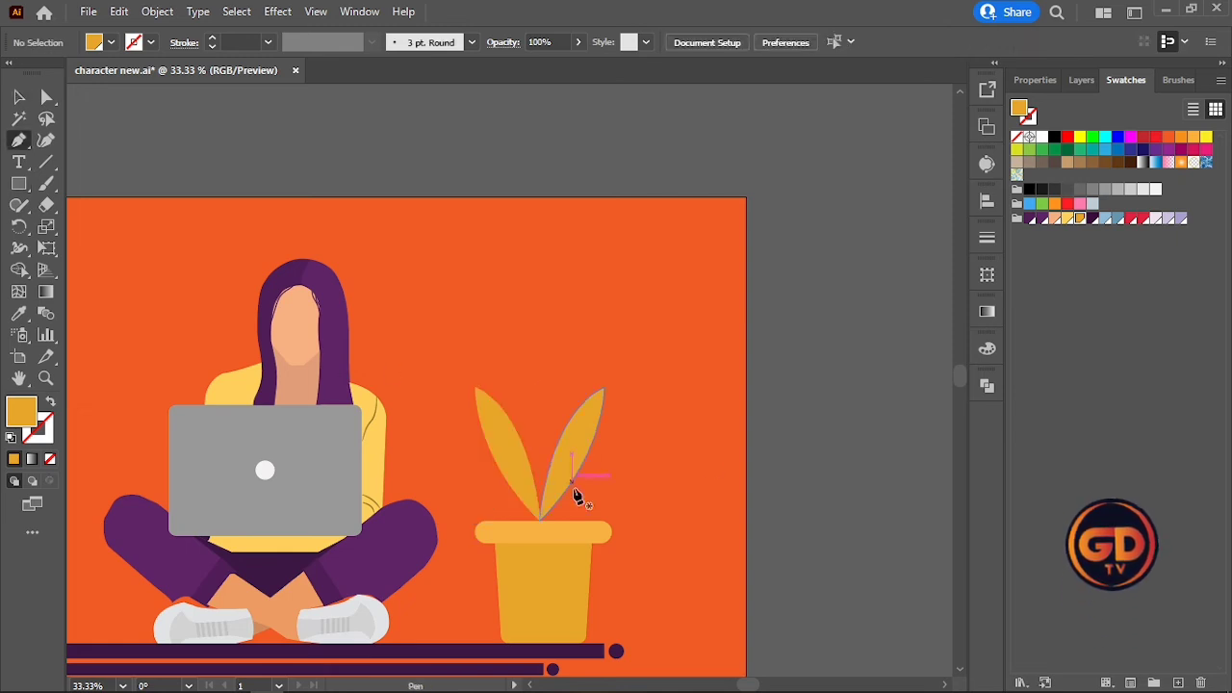
left_click(540, 521)
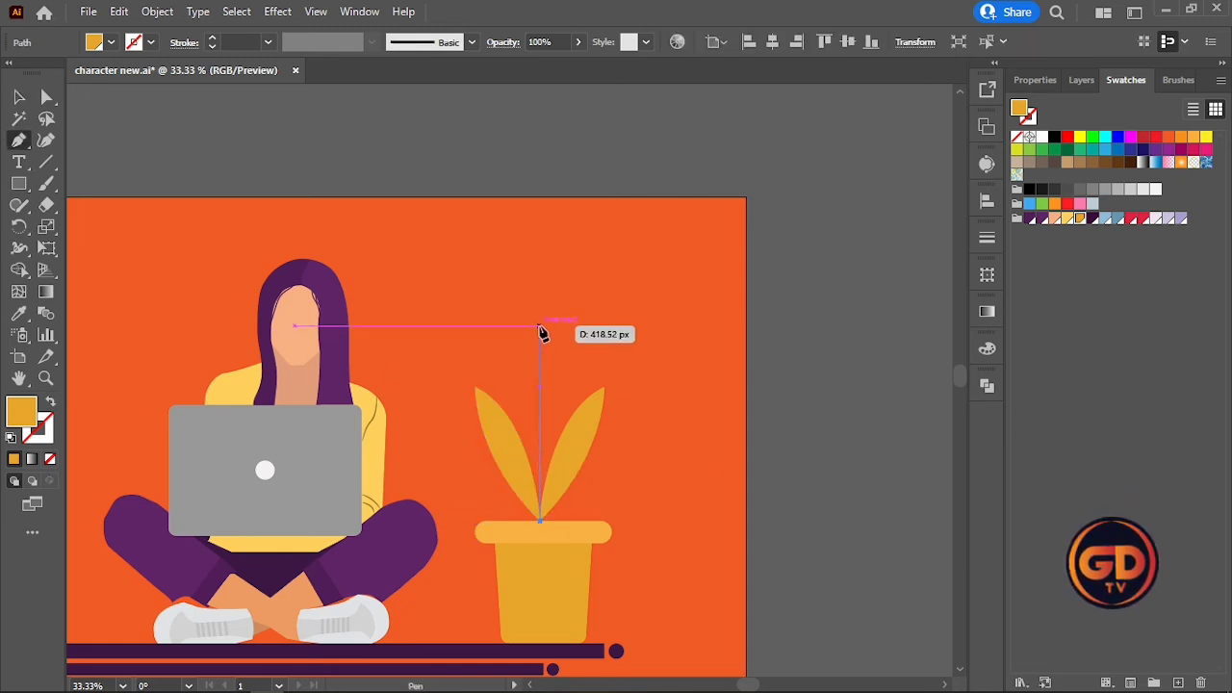
left_click_drag(540, 317, 576, 280)
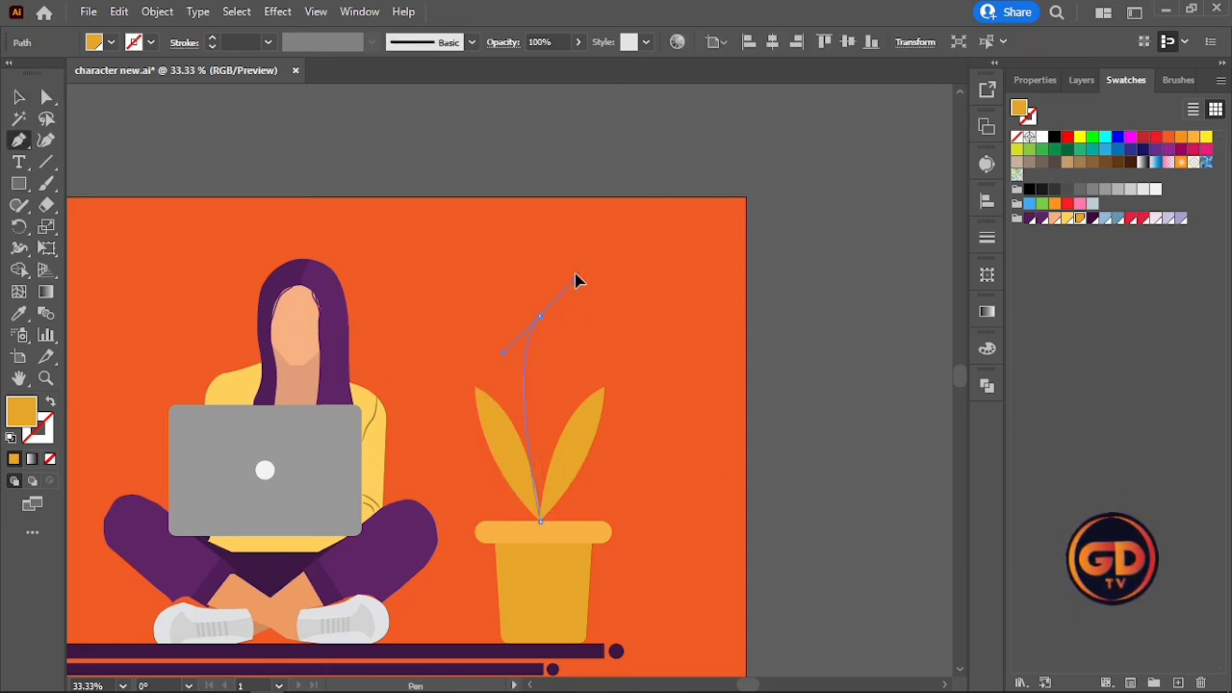
left_click(540, 317, "alt")
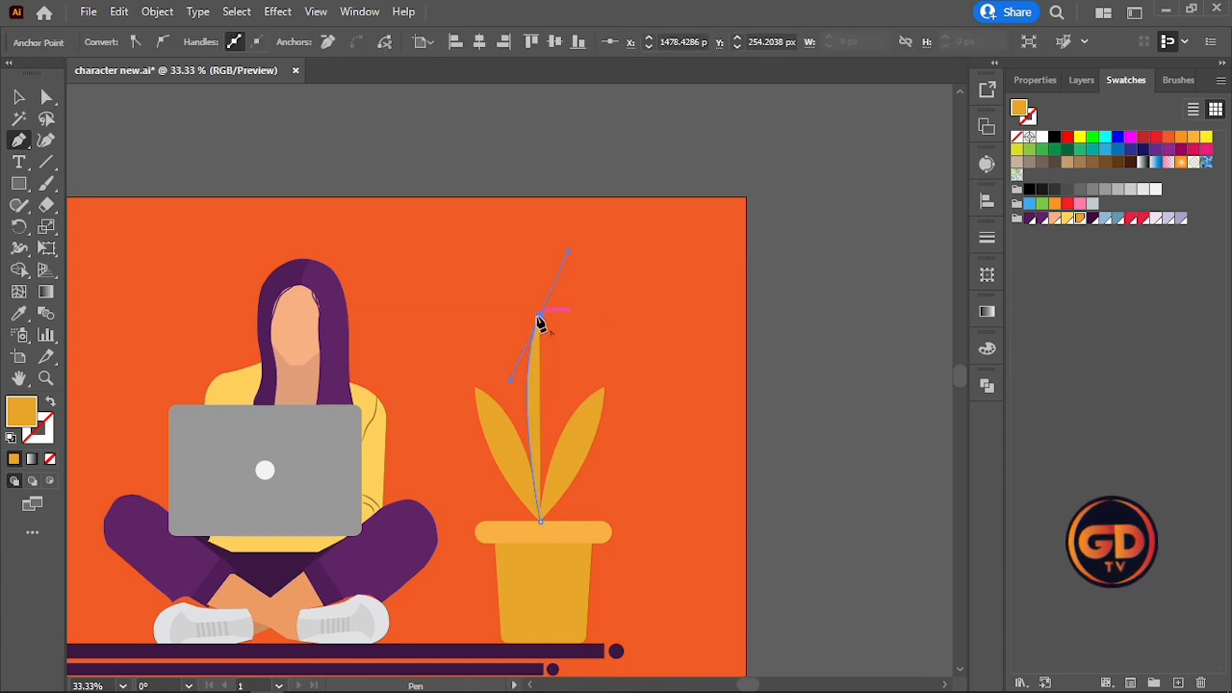
left_click(541, 525)
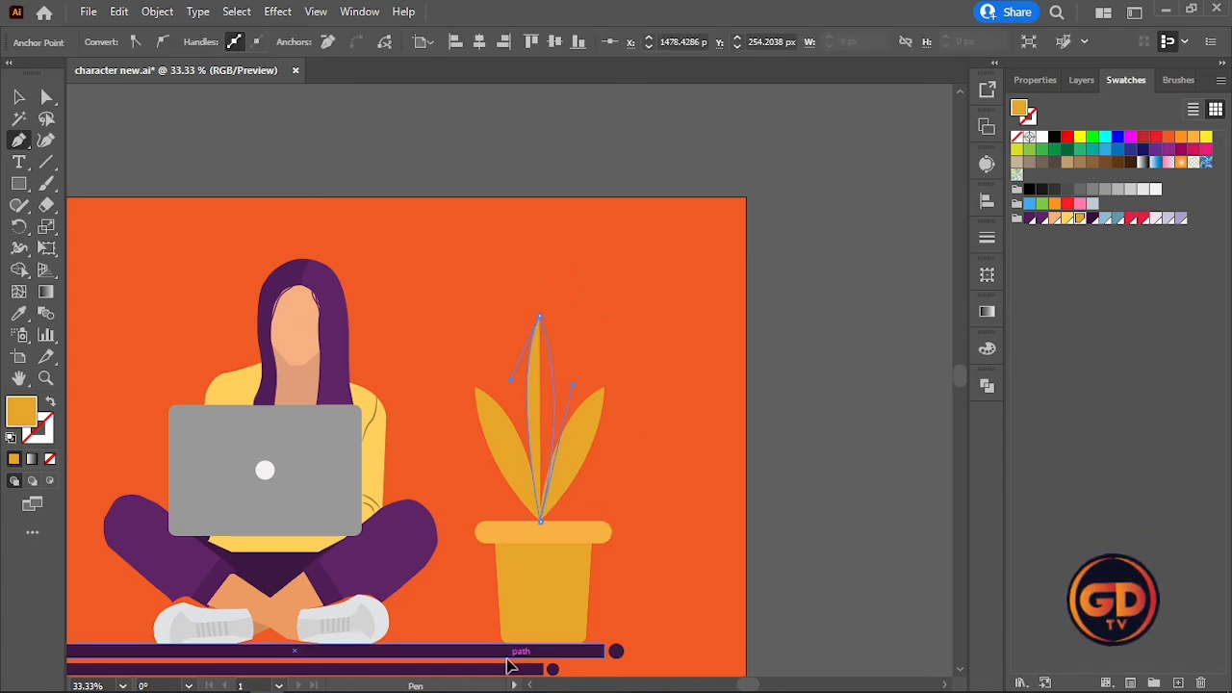
- Select the three leaves and fill them with the green swatch R=57 G=181 B=74
left_click(19, 99)
left_click(655, 399)
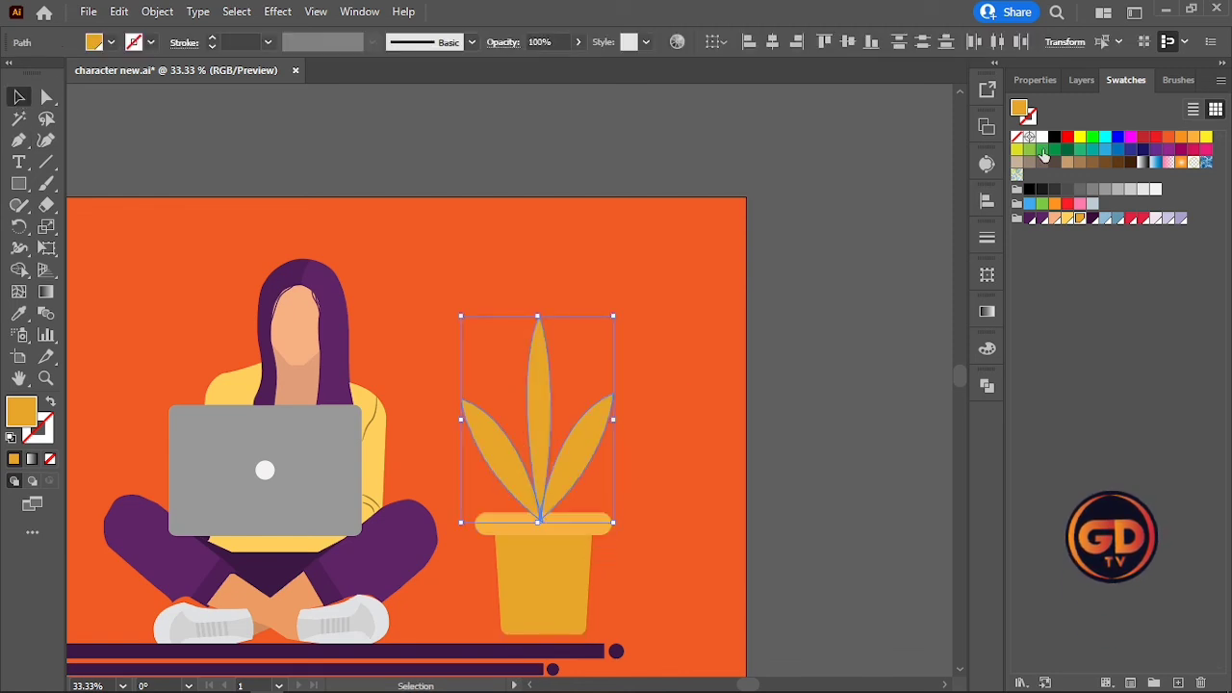
left_click(1043, 151)
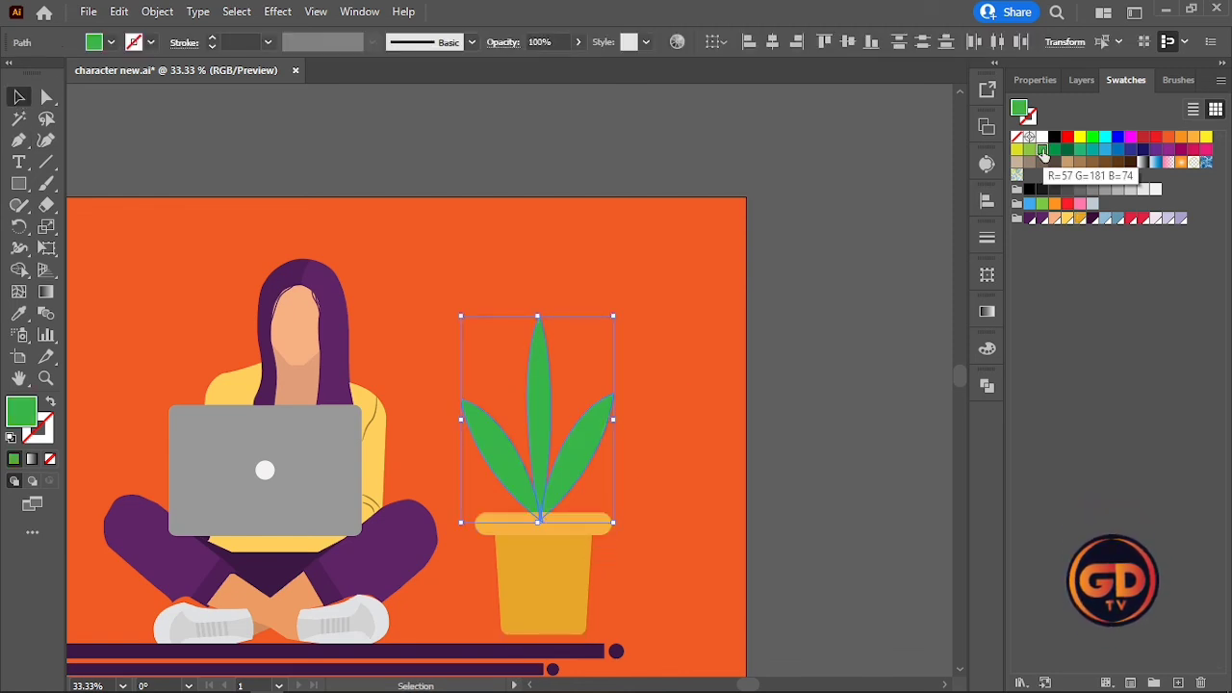
left_click(828, 434)
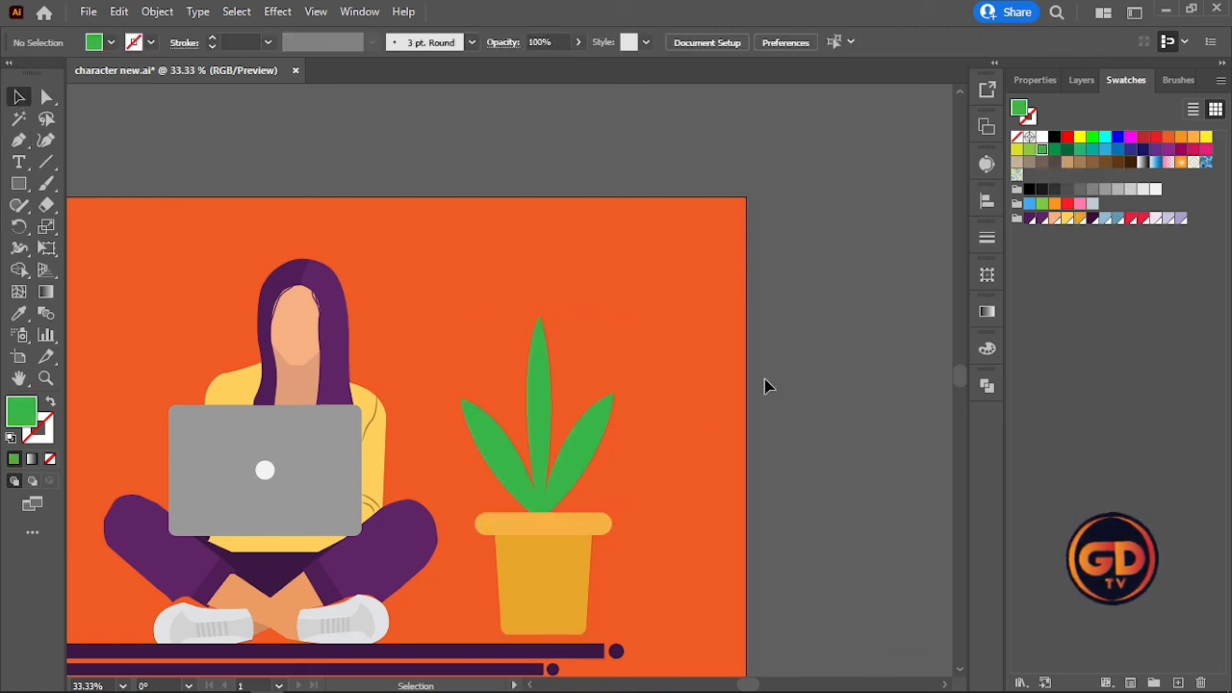
- Paint a dark green 1 pt vein along the middle leaf with the Paintbrush, using the width profile tapered at both ends
left_click(1068, 150)
left_click(46, 183)
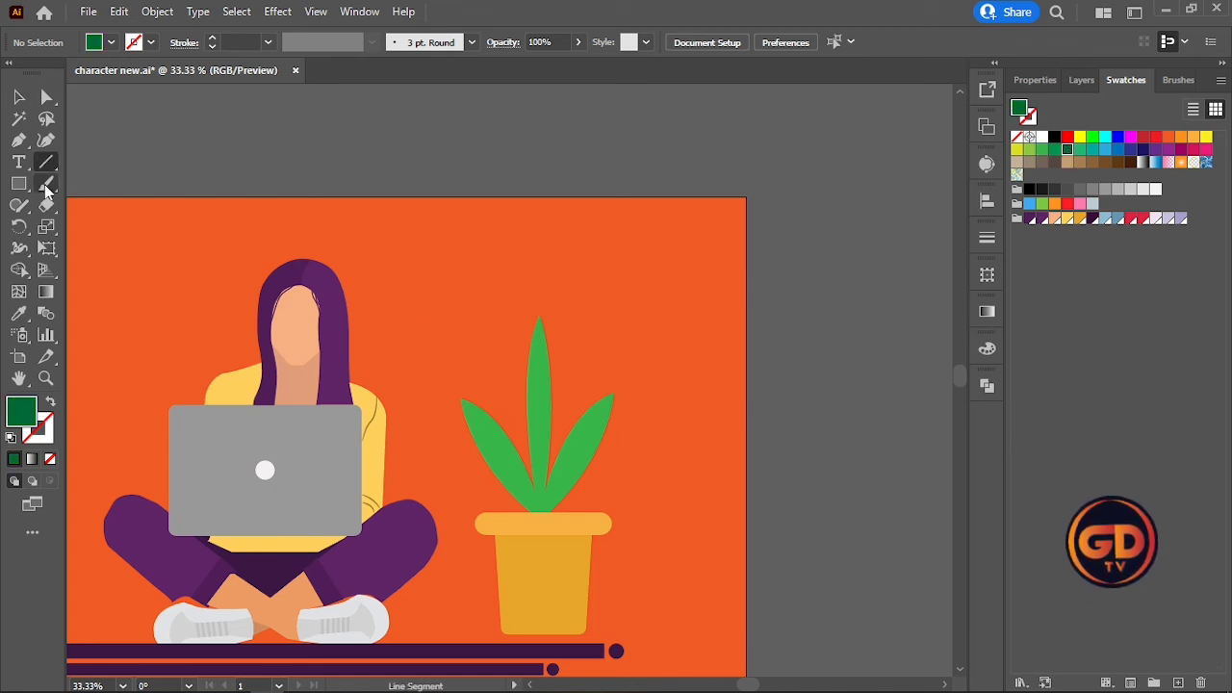
left_click(50, 403)
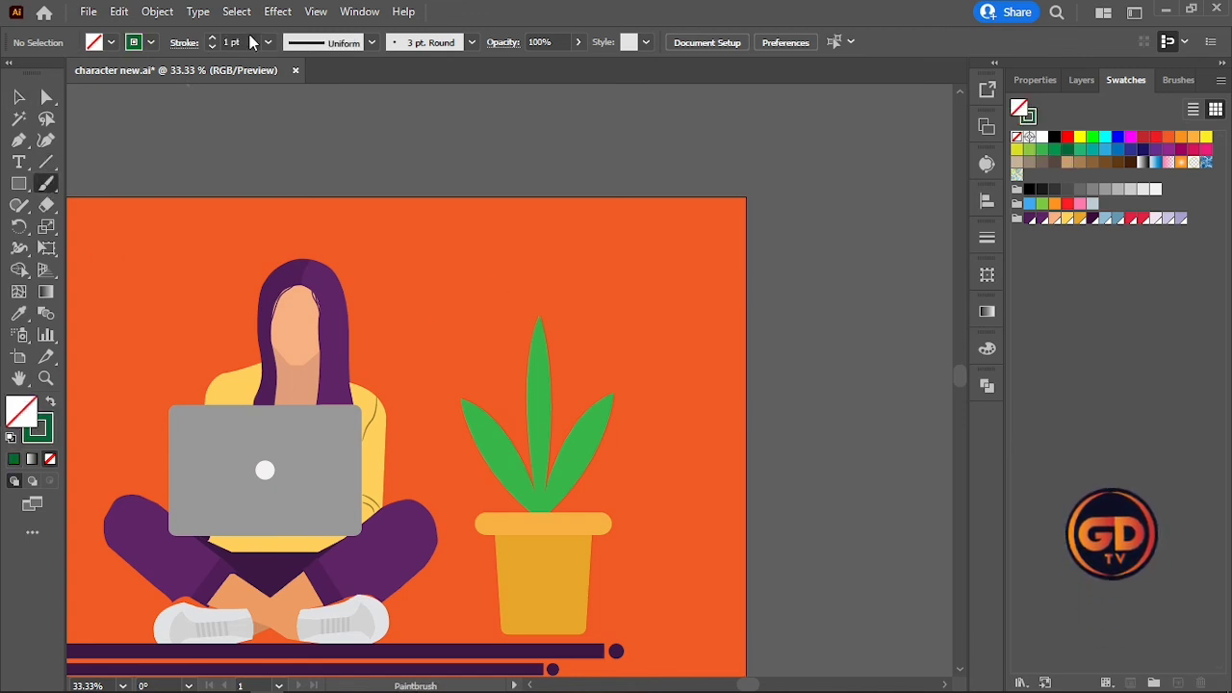
left_click(371, 43)
left_click(318, 93)
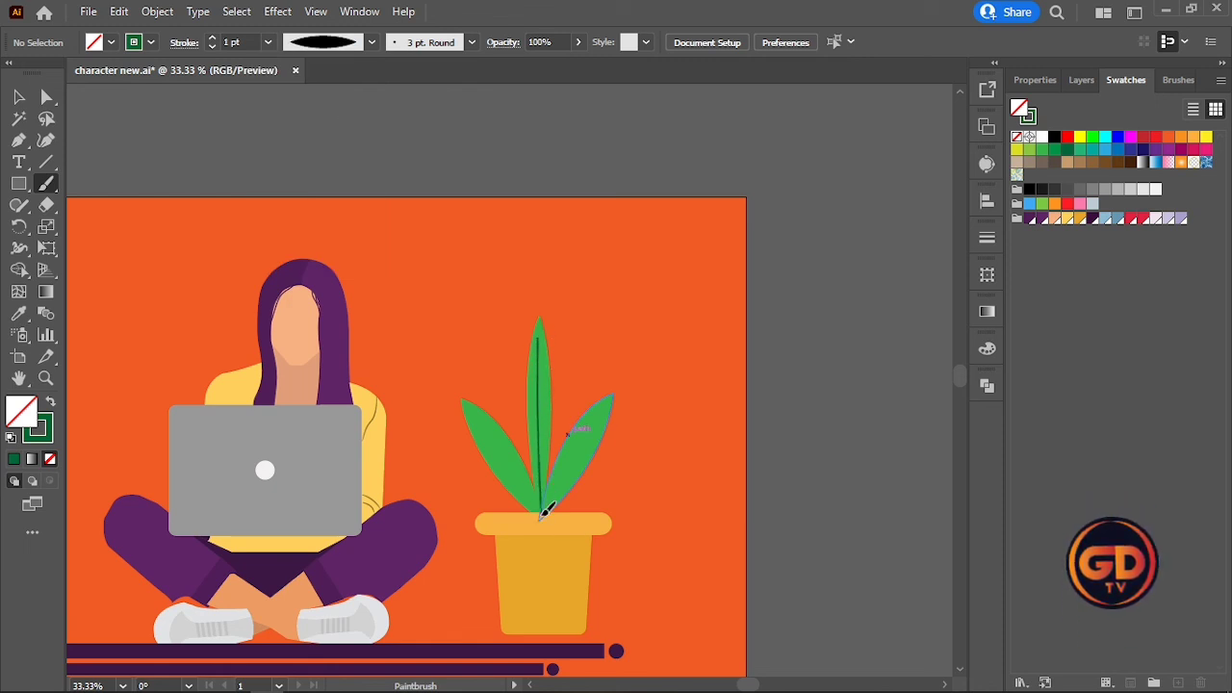
- Paint dark green veins along the left and right leaves with a 0.5 pt stroke
left_click(268, 42)
left_click(289, 100)
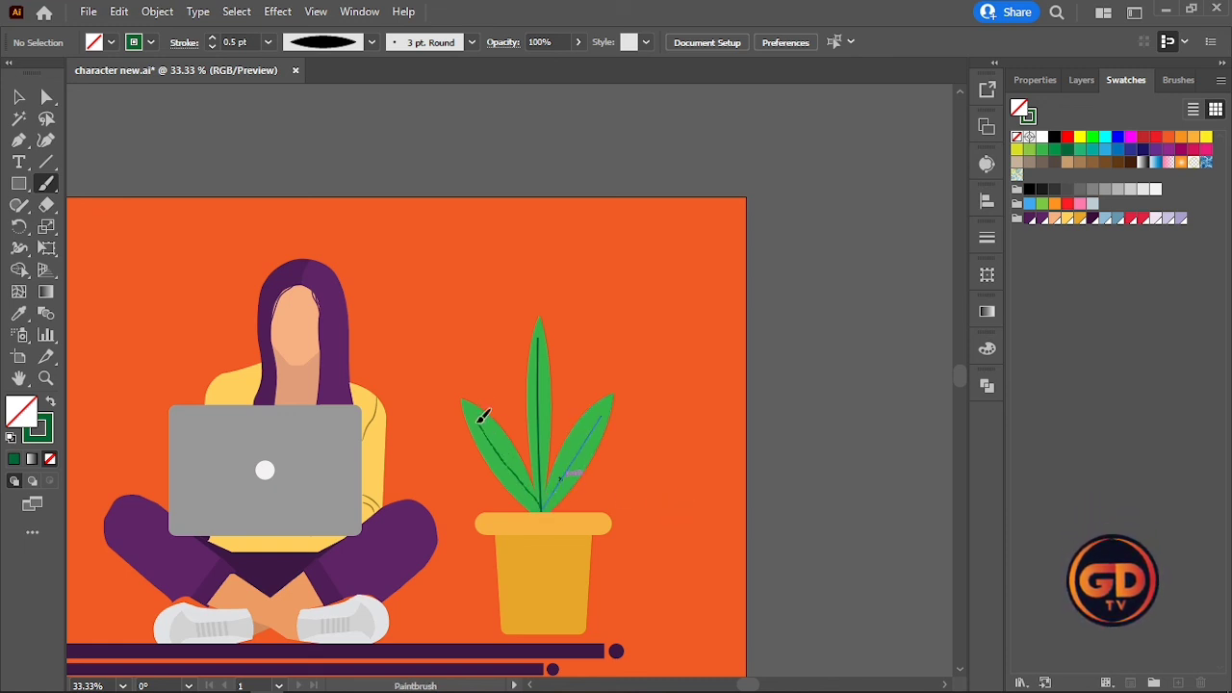
left_click(21, 99)
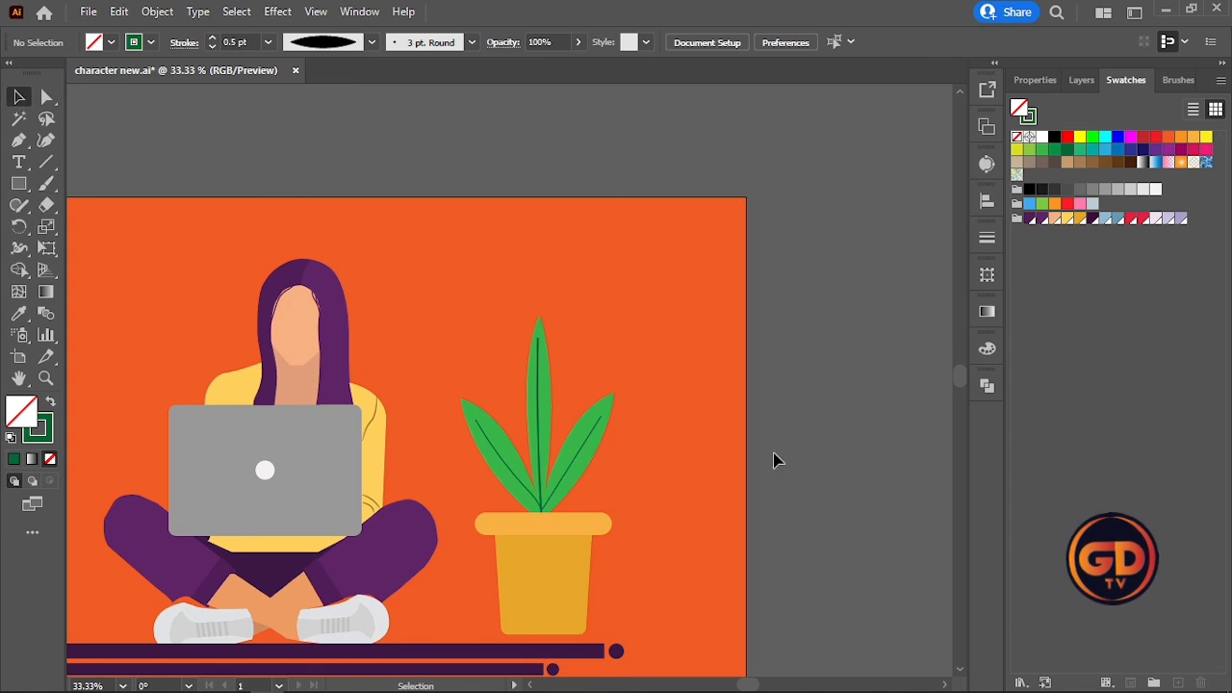
- Change the middle leaf vein's width profile to the triangular one that tapers to a point
left_click(539, 385)
left_click(372, 44)
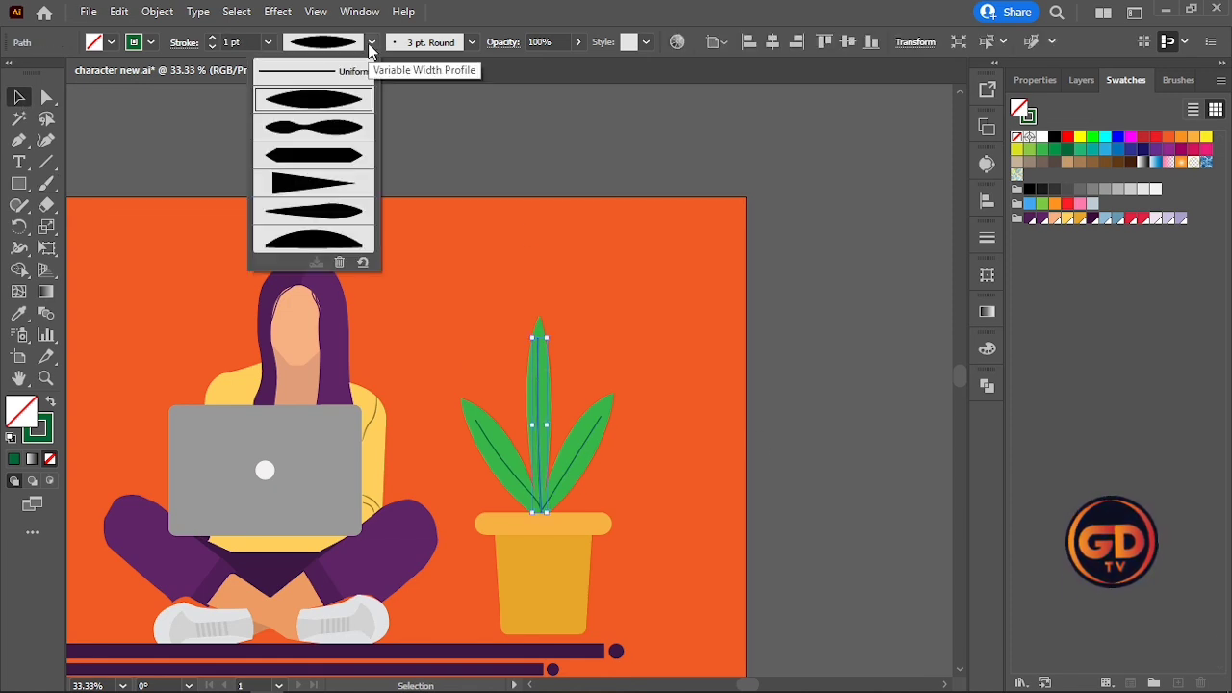
left_click(314, 183)
left_click(550, 247)
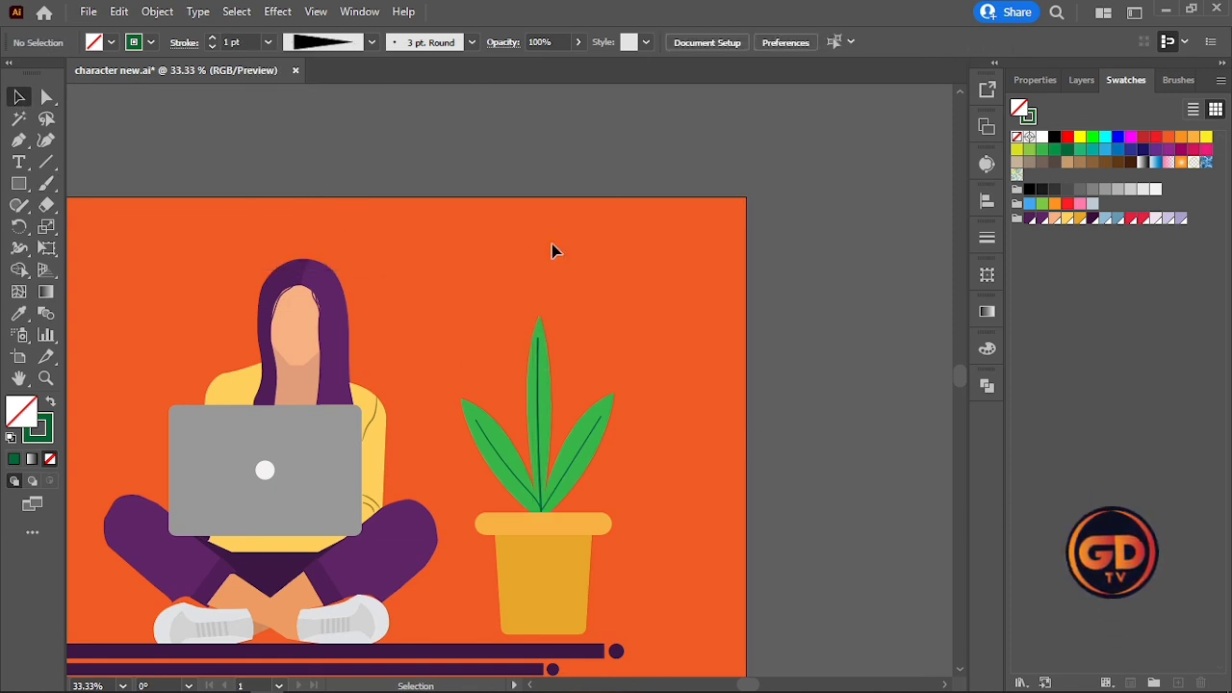
- Apply the triangular tapering width profile to the left leaf's vein
left_click(541, 356)
left_click(508, 473)
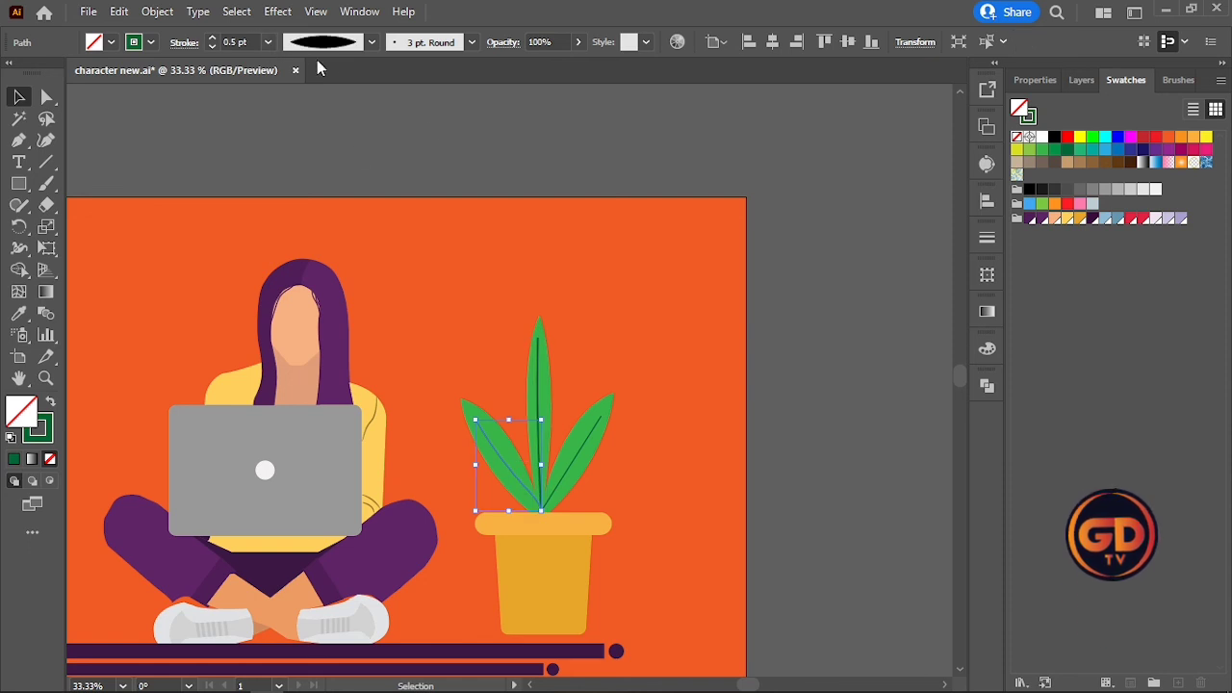
left_click(621, 414)
left_click(484, 432)
left_click(371, 43)
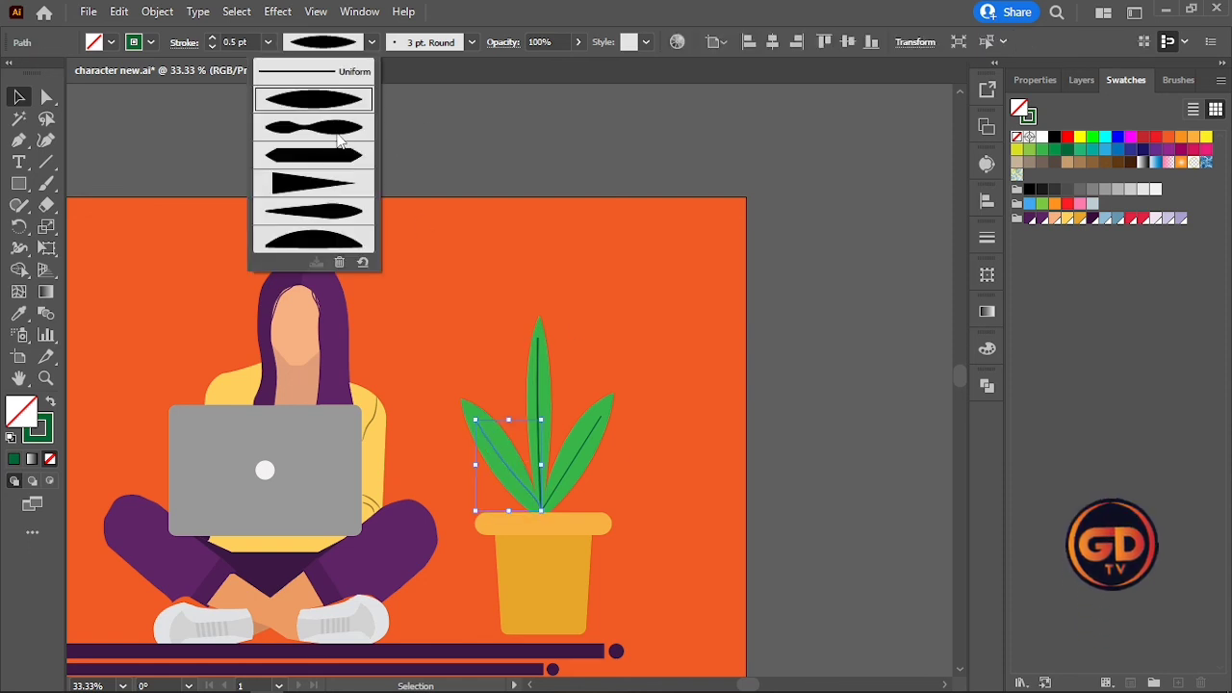
left_click(326, 191)
left_click(452, 210)
left_click(481, 430)
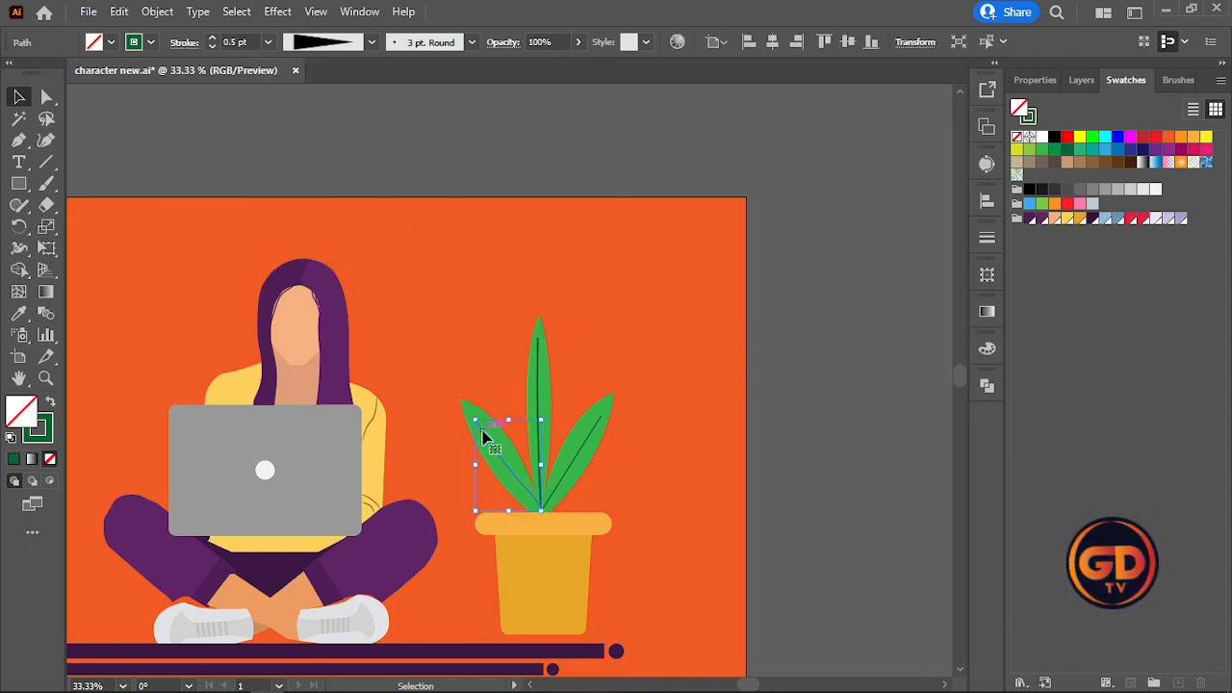
left_click(628, 303)
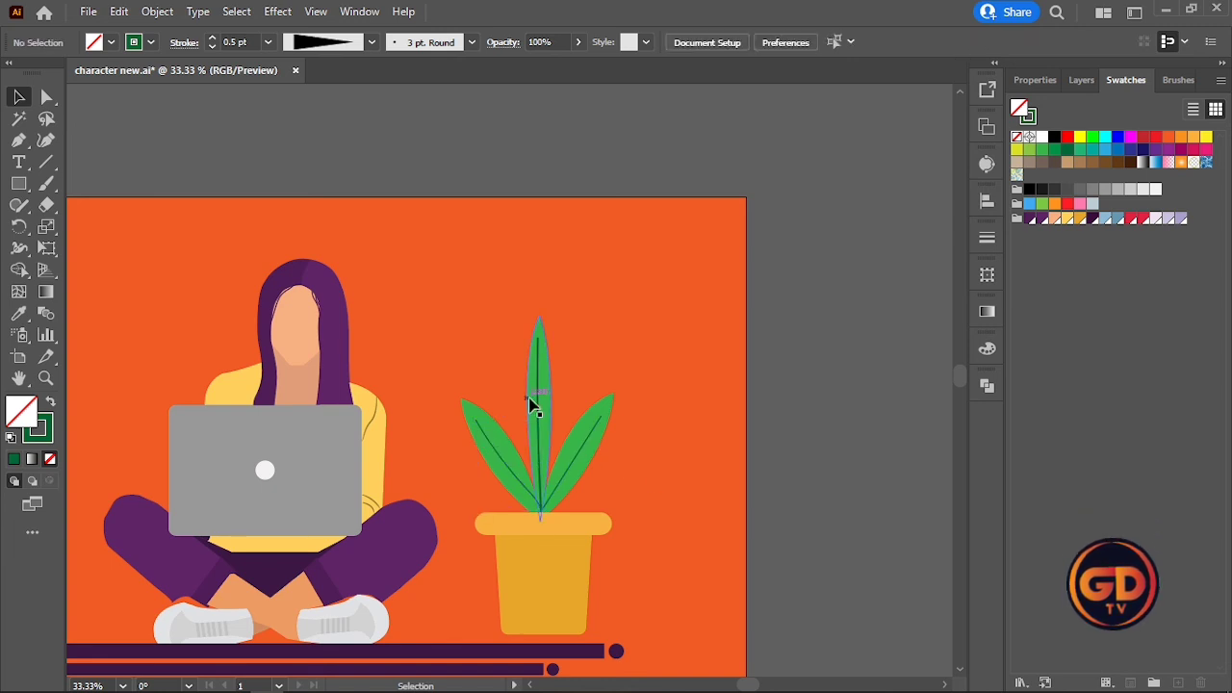
- Select the veins of all three leaves and give them a medium-dark green fill from the swatches
scroll(599, 349, "down", 1)
left_click(583, 430)
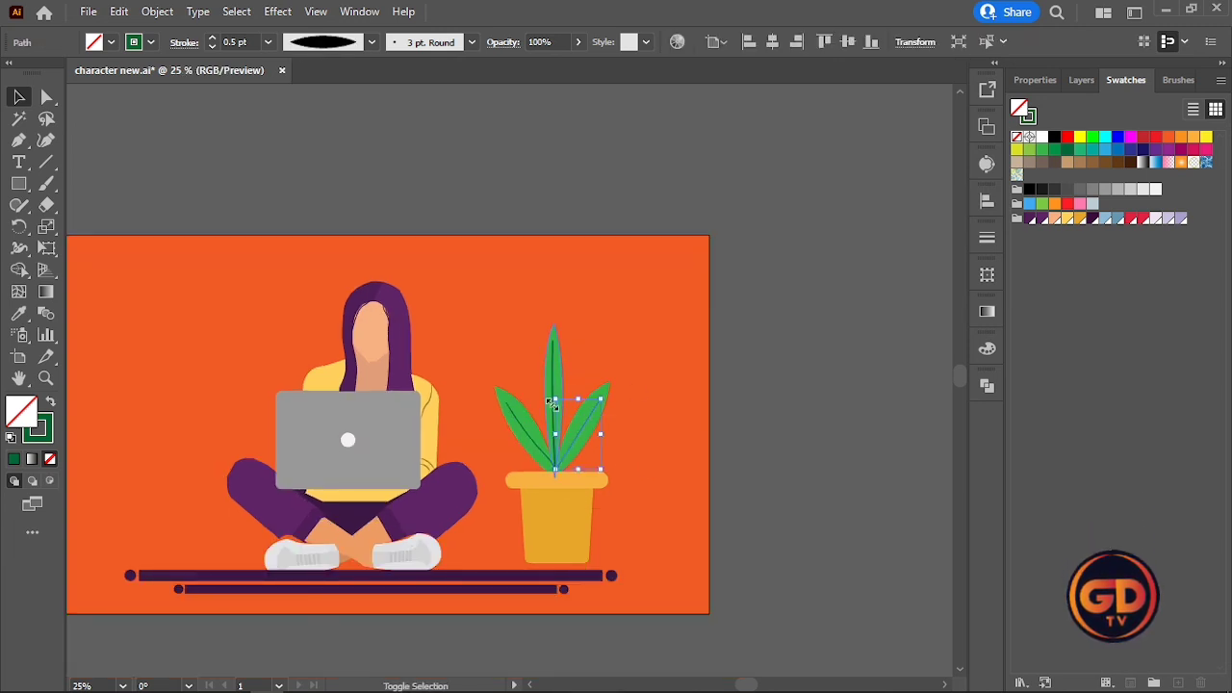
left_click(553, 388, "shift")
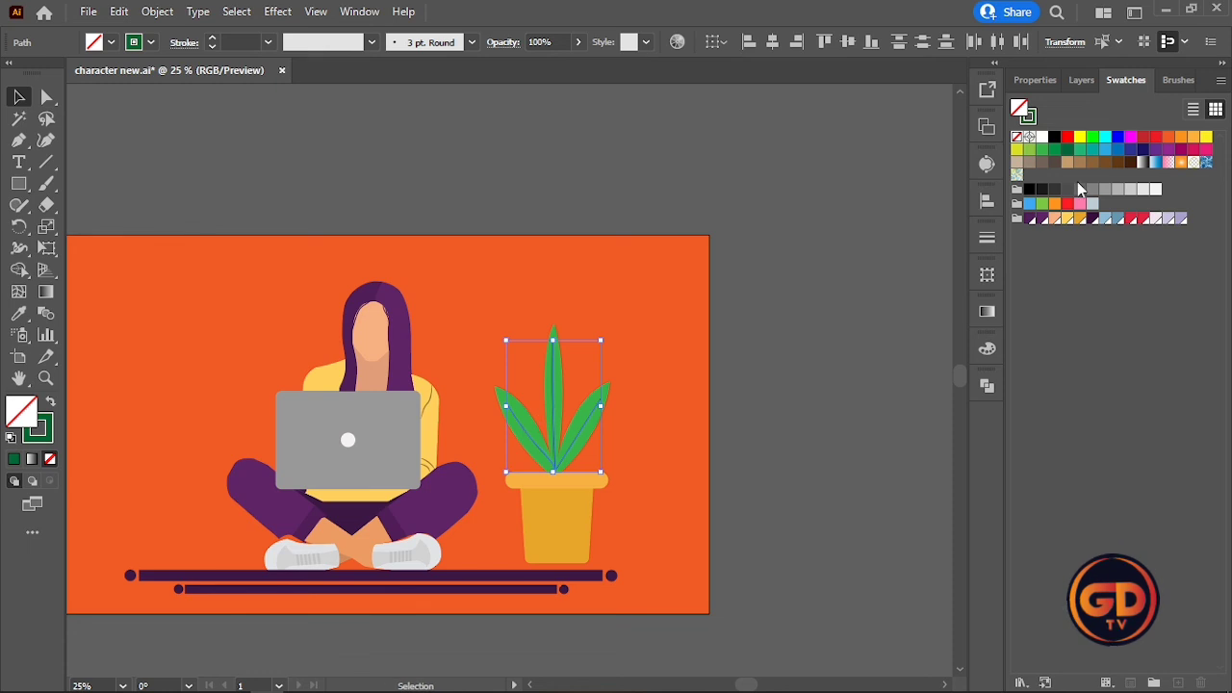
left_click(1055, 150)
left_click(812, 424)
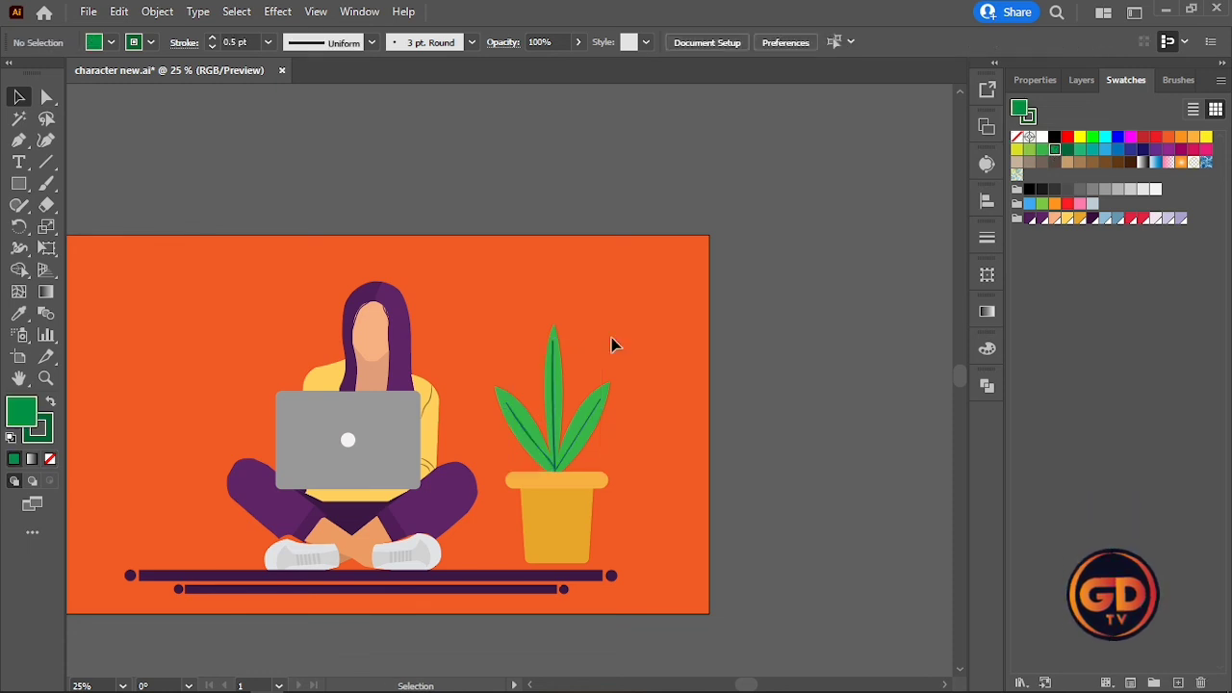
- Select the pot, leaves and veins together and group them into one object
left_click(550, 517)
right_click(576, 464)
left_click(668, 167)
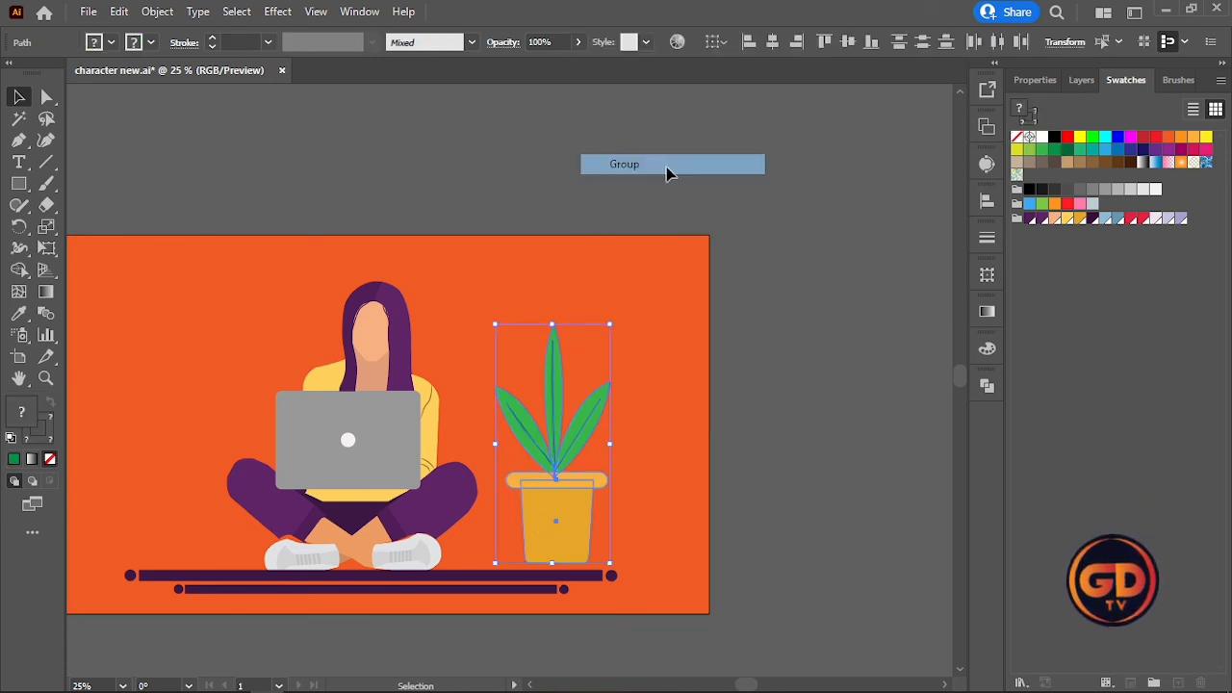
- Scale the plant group down to about half its size and stand it on the right end of the upper ground bar
left_click_drag(609, 326, 557, 527)
scroll(557, 527, "up", 4, "alt")
scroll(649, 430, "down", 3)
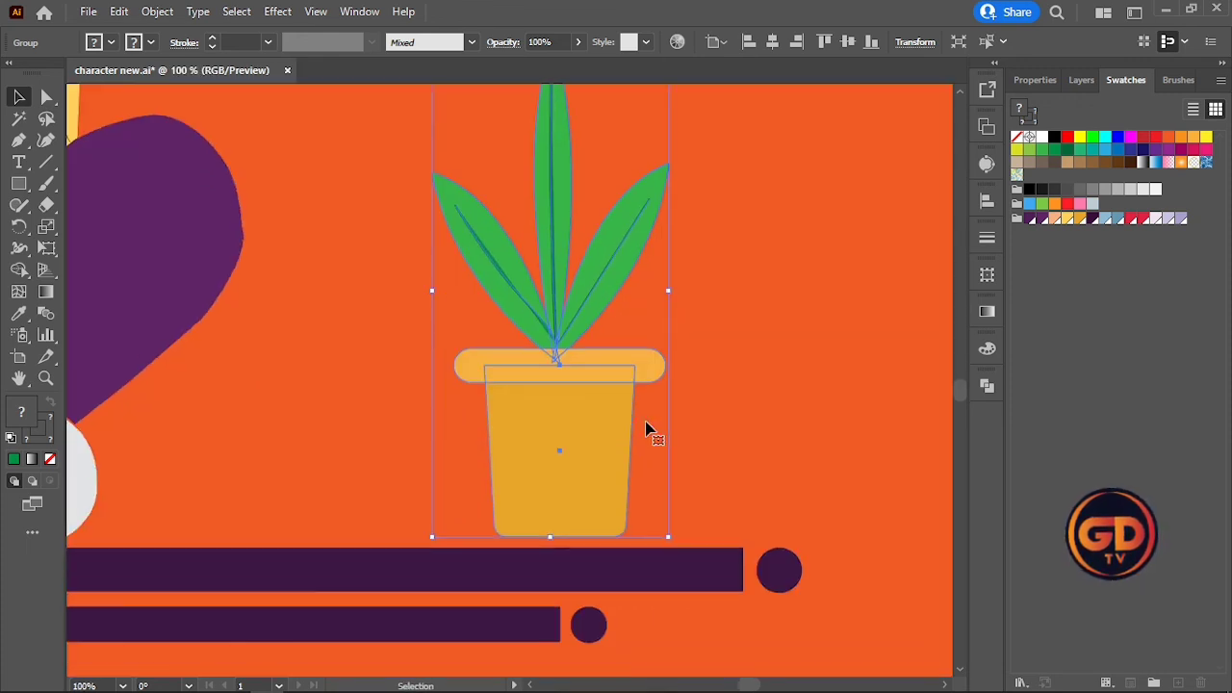
left_click(798, 317)
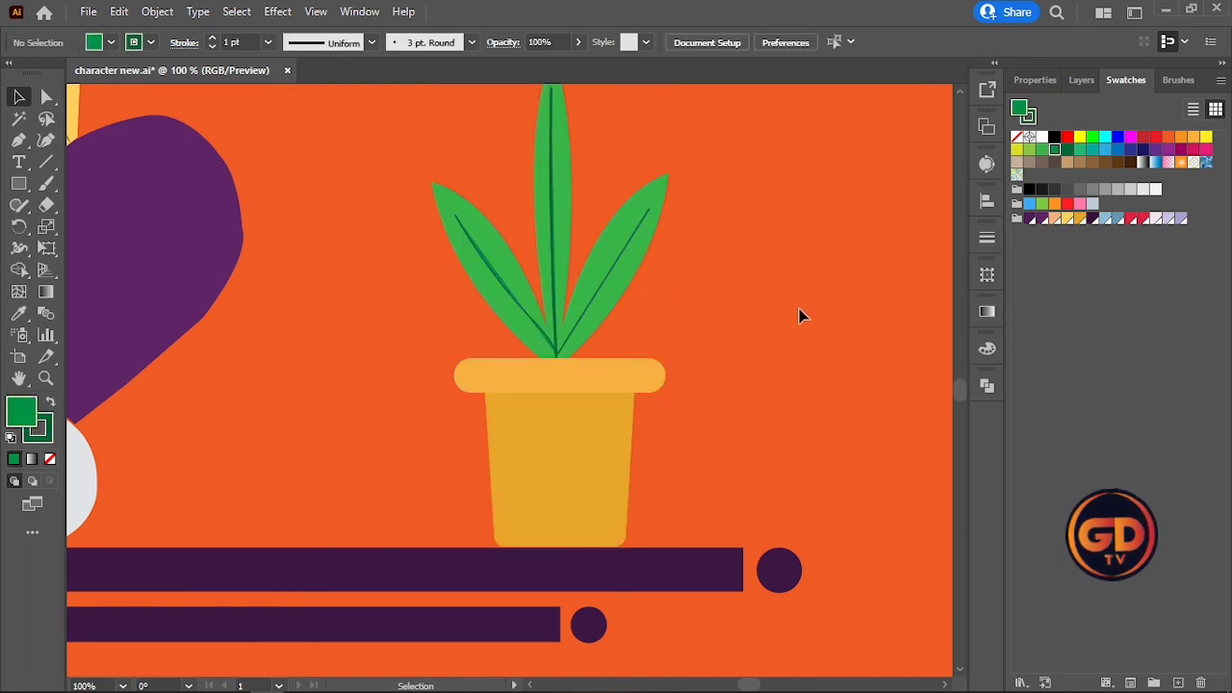
- Place a copy of the potted plant on the left end of the upper ground bar, level with the original
scroll(722, 385, "down", 4, "alt")
left_click(674, 399)
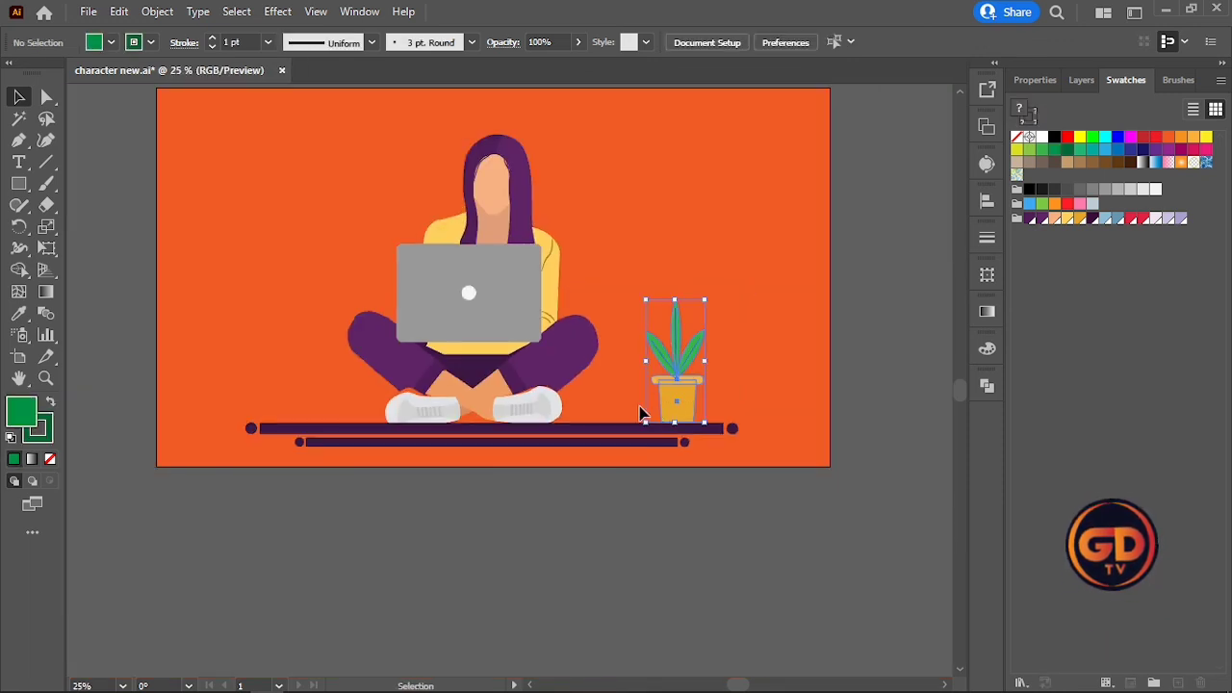
left_click_drag(668, 407, 309, 399)
left_click(716, 551)
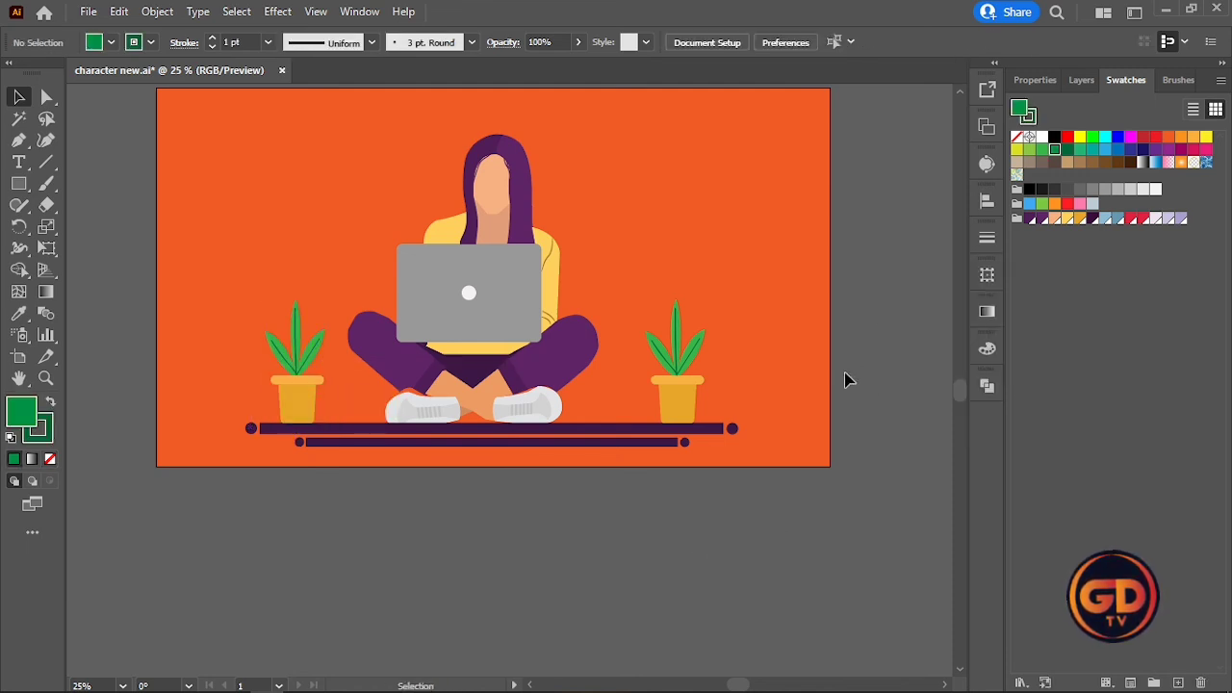
- Delete the orange background rectangle behind the illustration
scroll(861, 396, "up", 1)
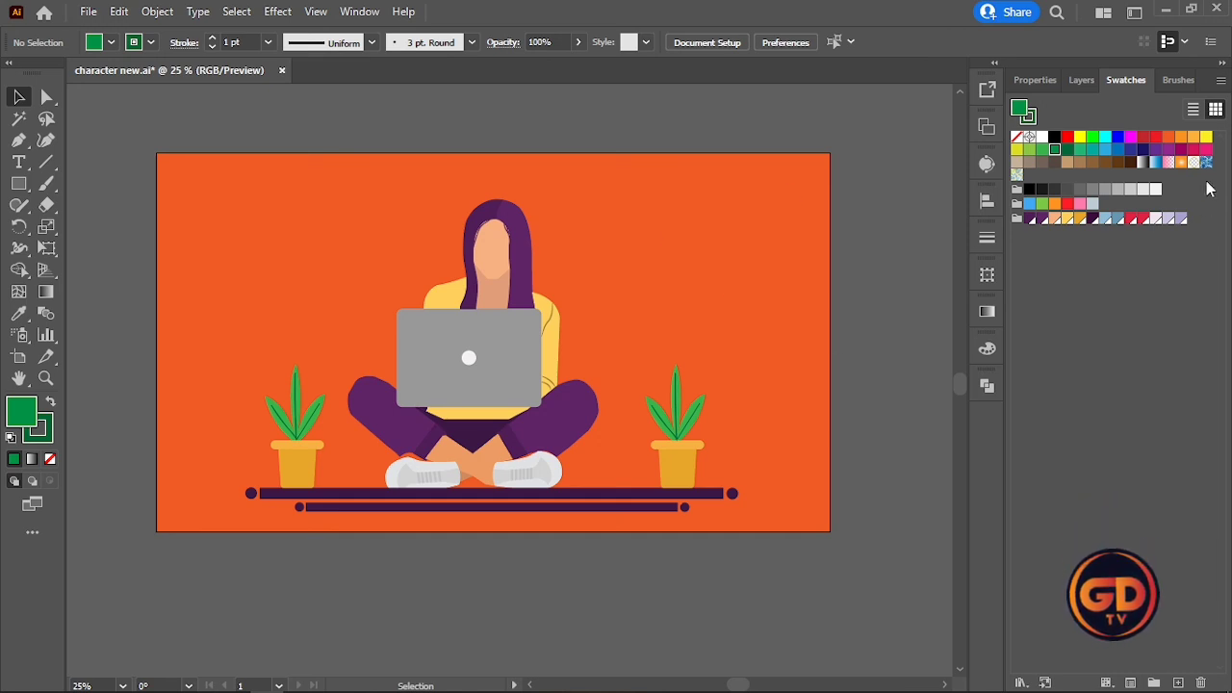
left_click(119, 12)
left_click(252, 157)
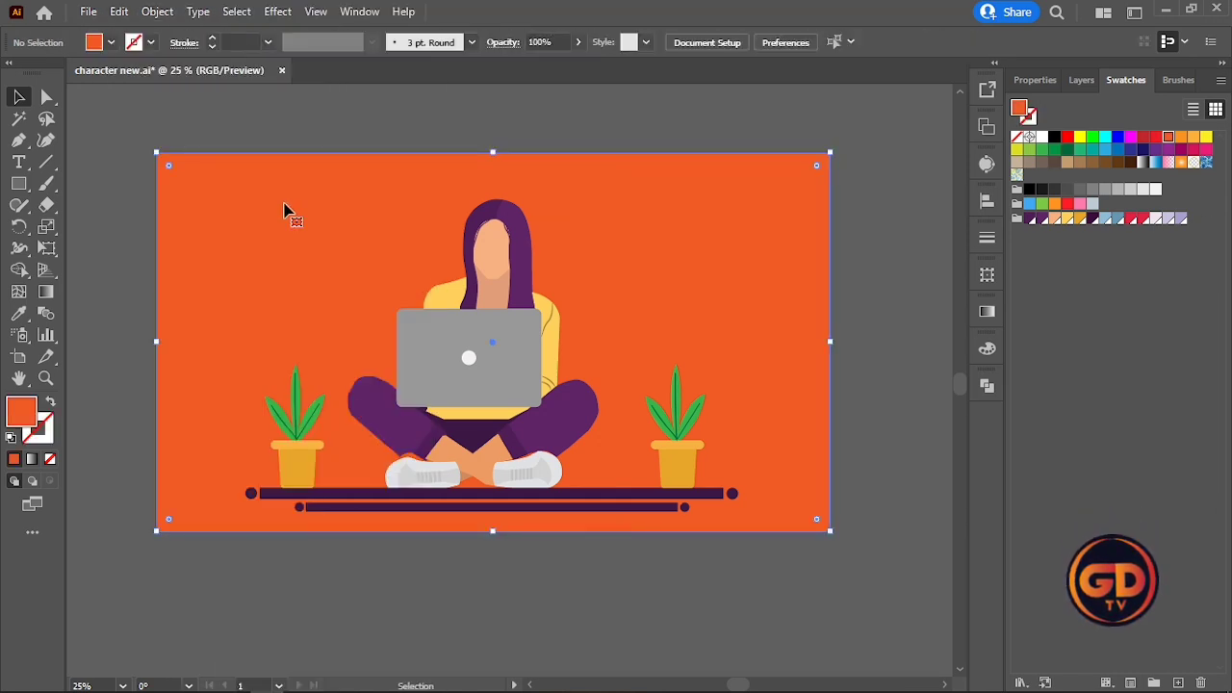
key("Delete")
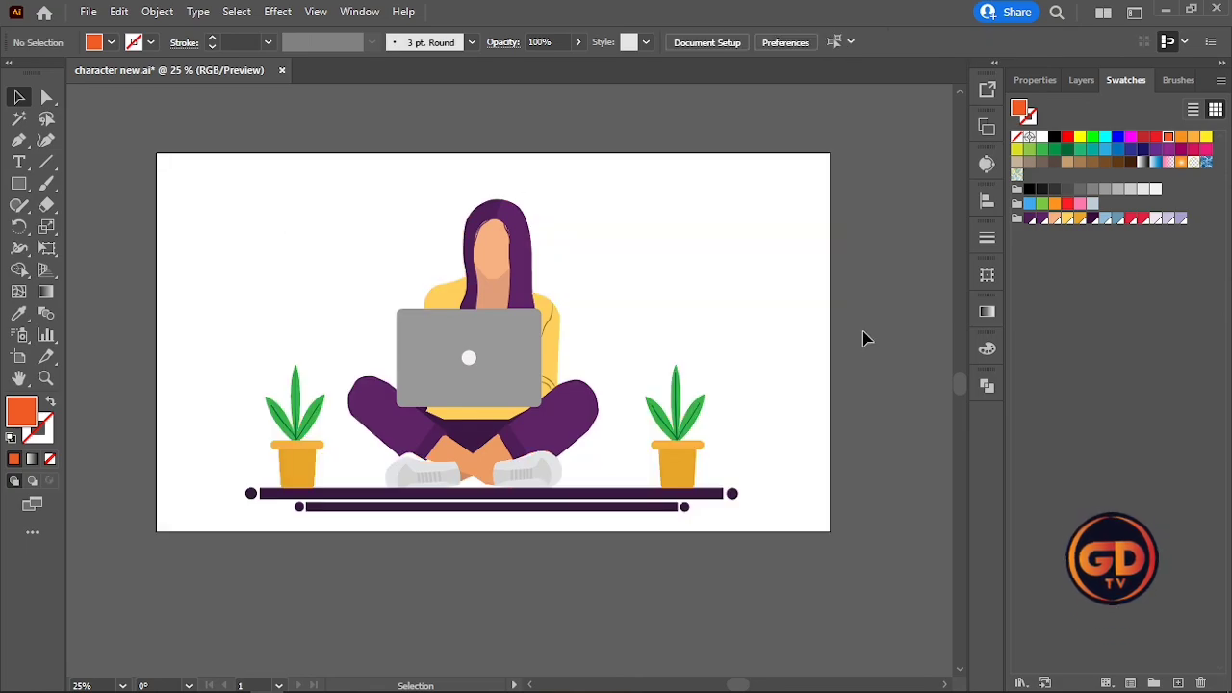